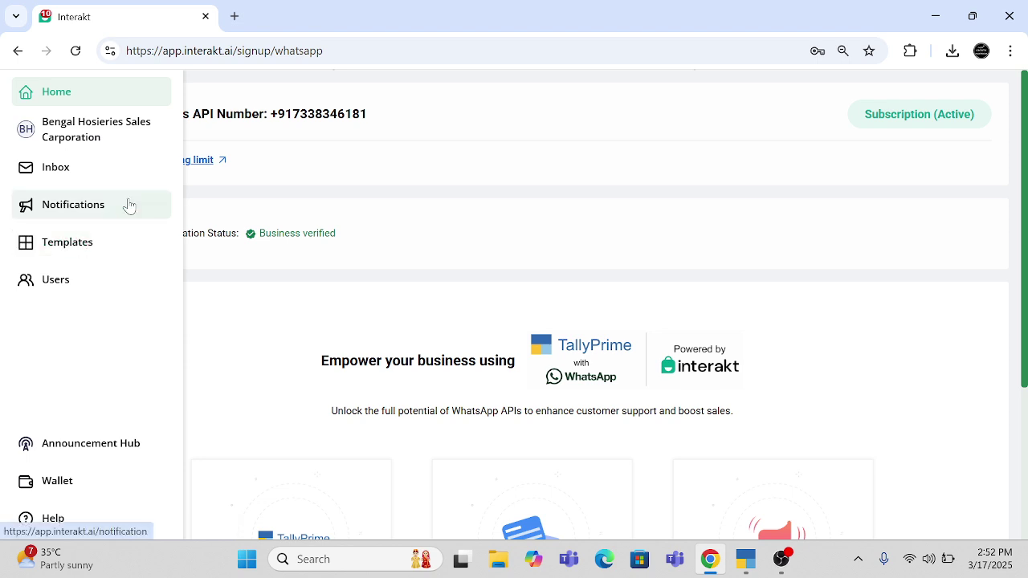
# - Browse the Template Library's Special Occasions, Festival Season and Awareness Days templates
pyautogui.click(68, 243)
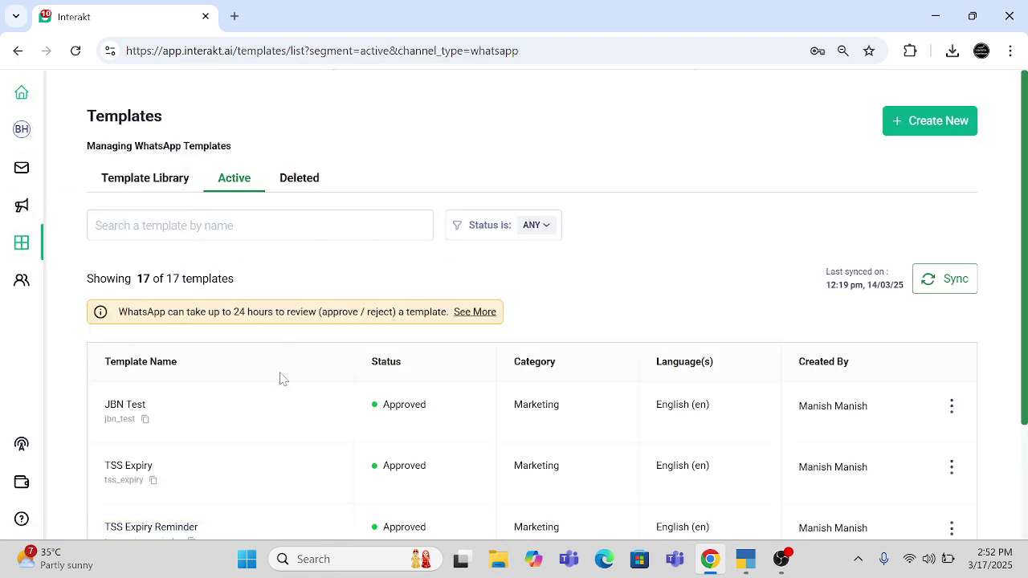
pyautogui.scroll(-1, 281, 378)
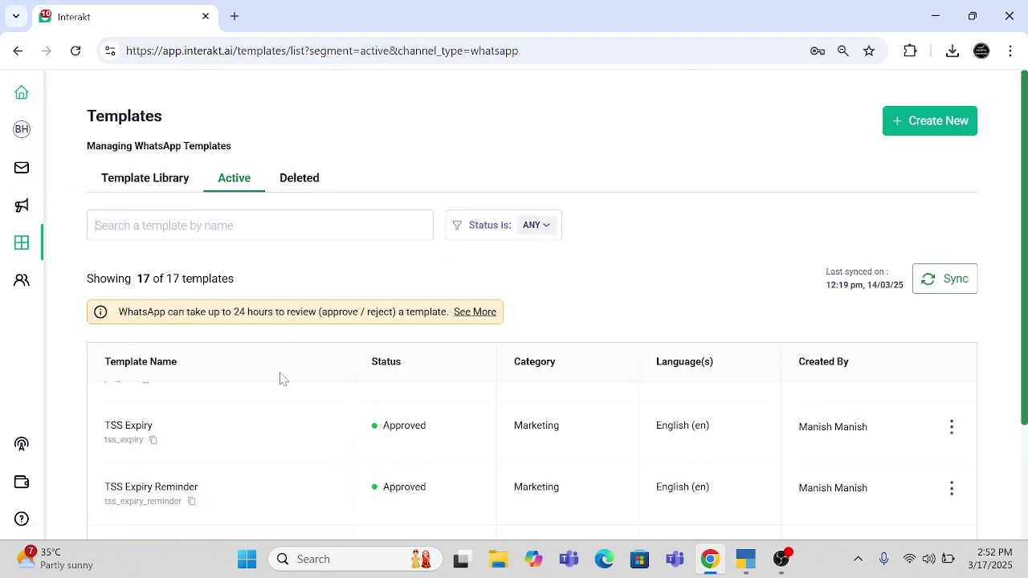
pyautogui.click(156, 191)
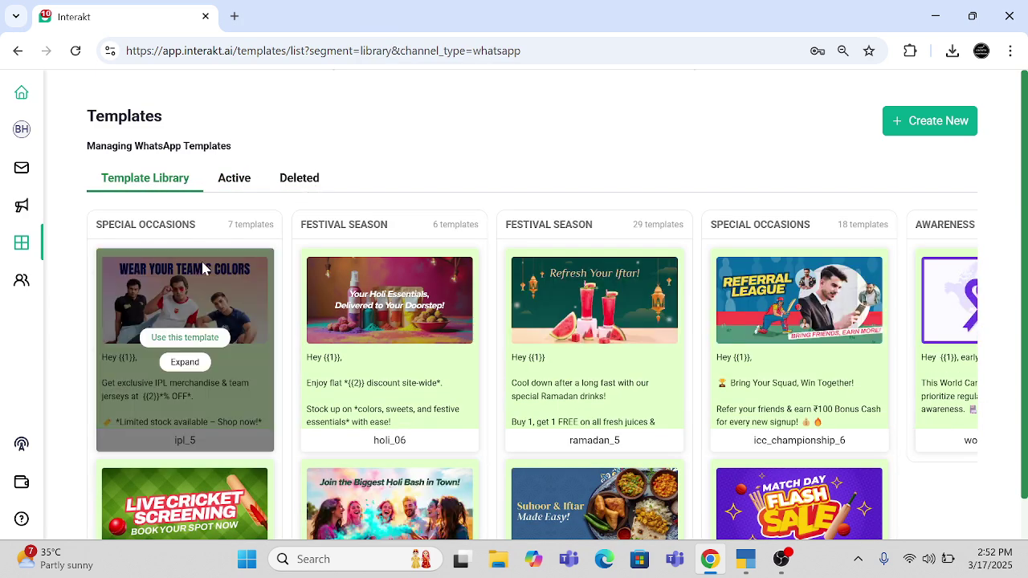
pyautogui.scroll(-3, 189, 321)
pyautogui.scroll(3, 181, 337)
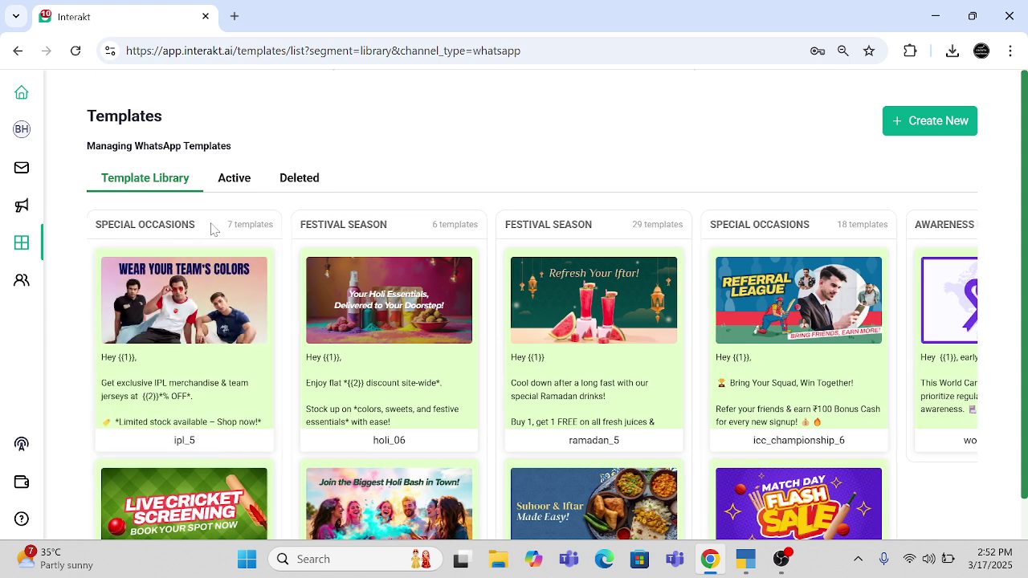
pyautogui.hscroll(3, 213, 229)
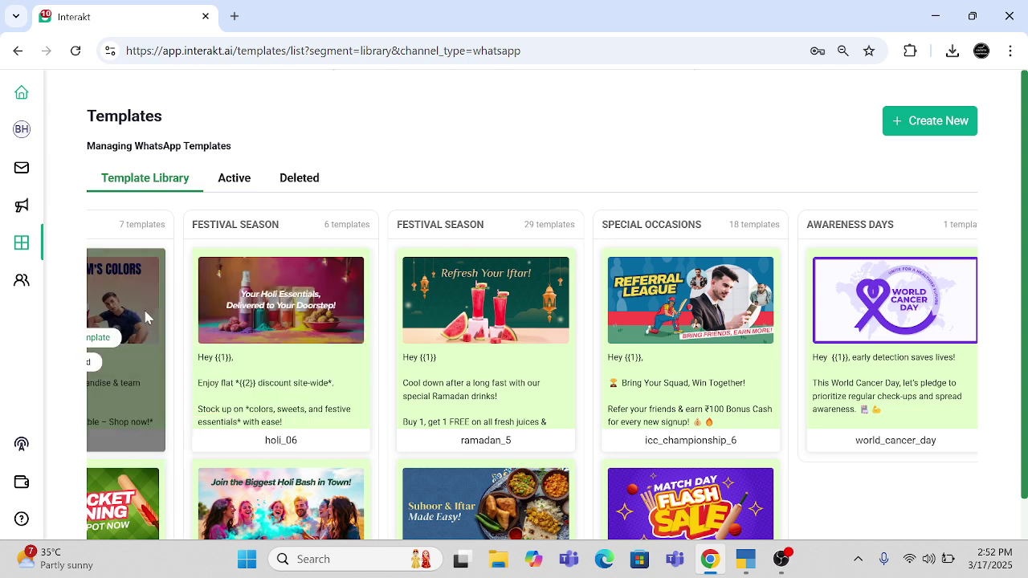
pyautogui.hscroll(-3, 144, 313)
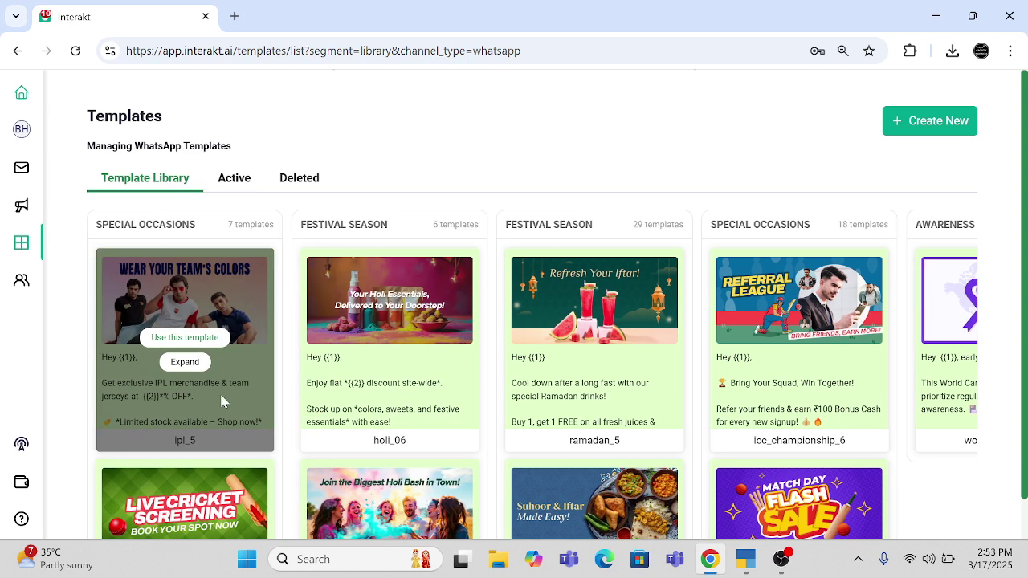
pyautogui.scroll(-6, 220, 391)
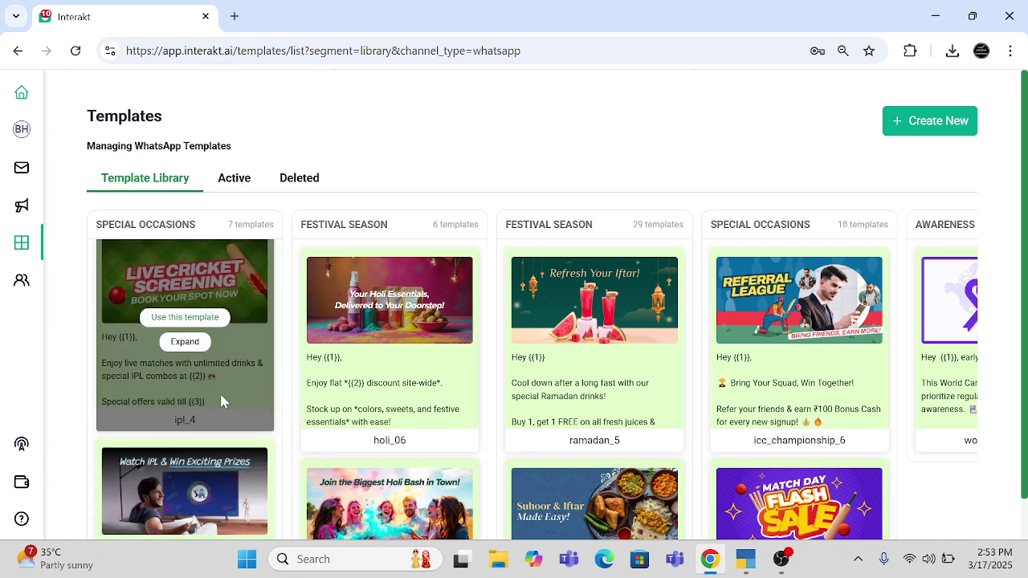
pyautogui.scroll(-4, 223, 402)
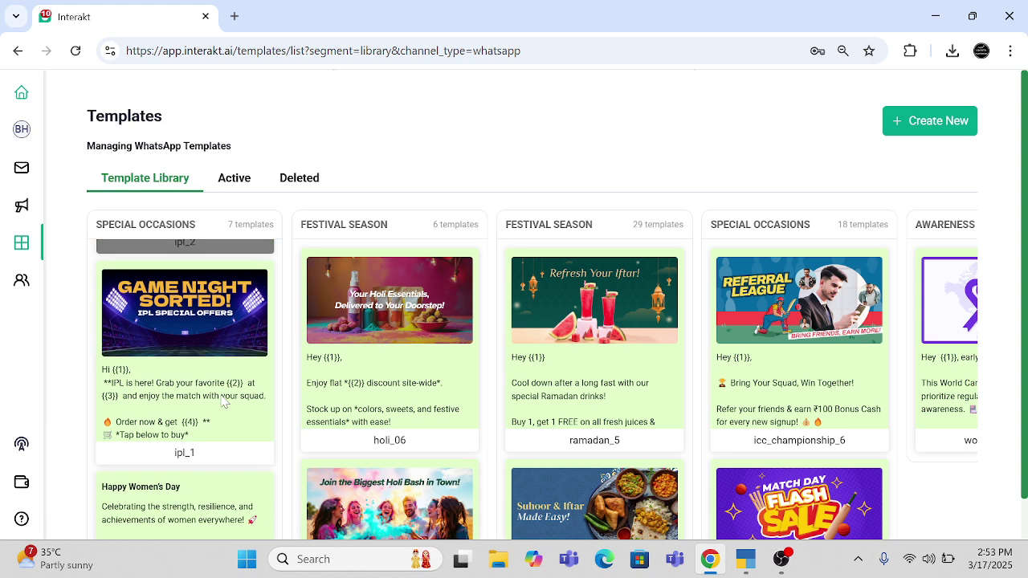
pyautogui.scroll(8, 224, 402)
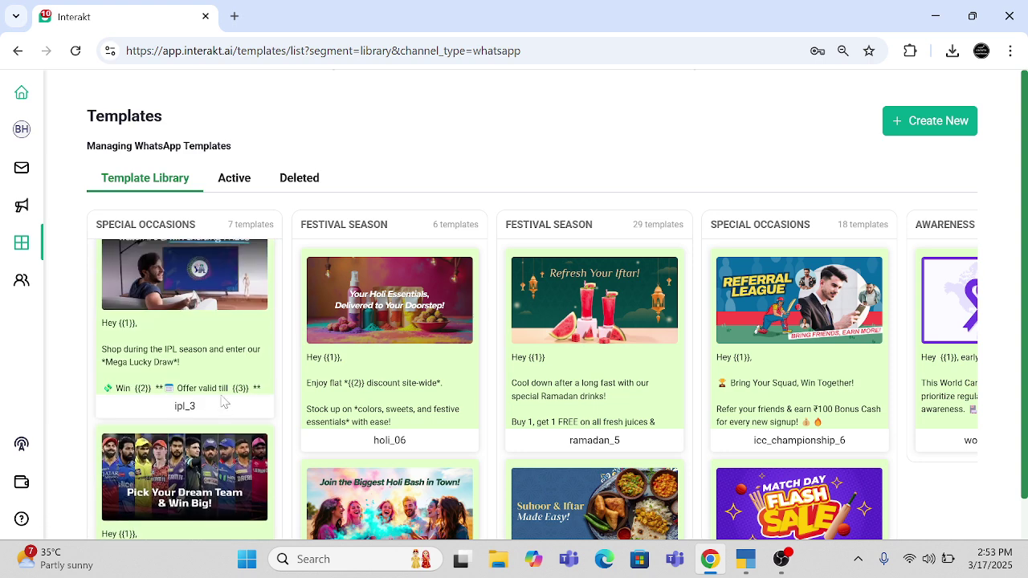
# - Return to the Active templates list and check the Party Template with Payment Link's actions
pyautogui.click(233, 188)
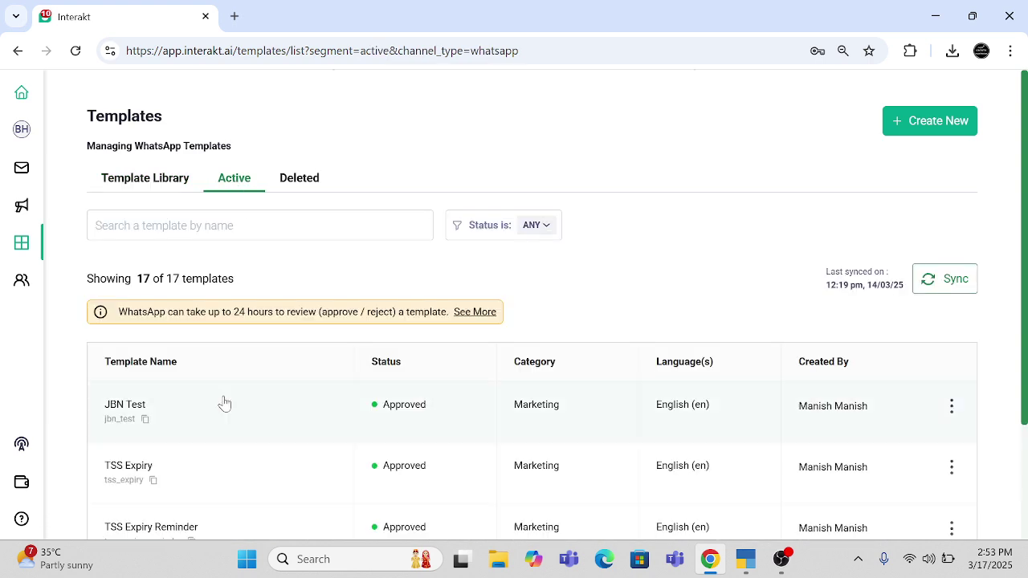
pyautogui.scroll(-10, 223, 466)
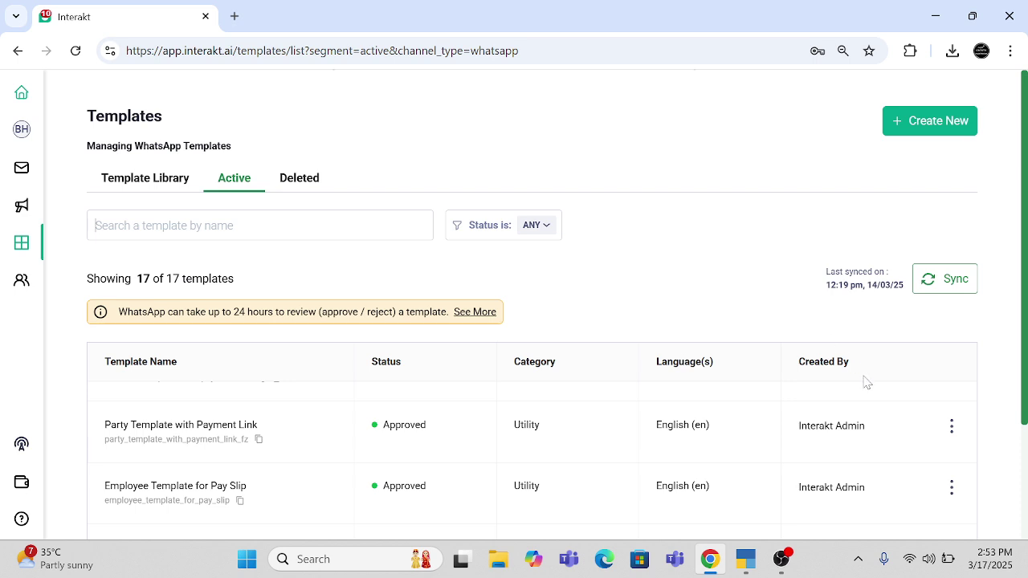
pyautogui.click(949, 426)
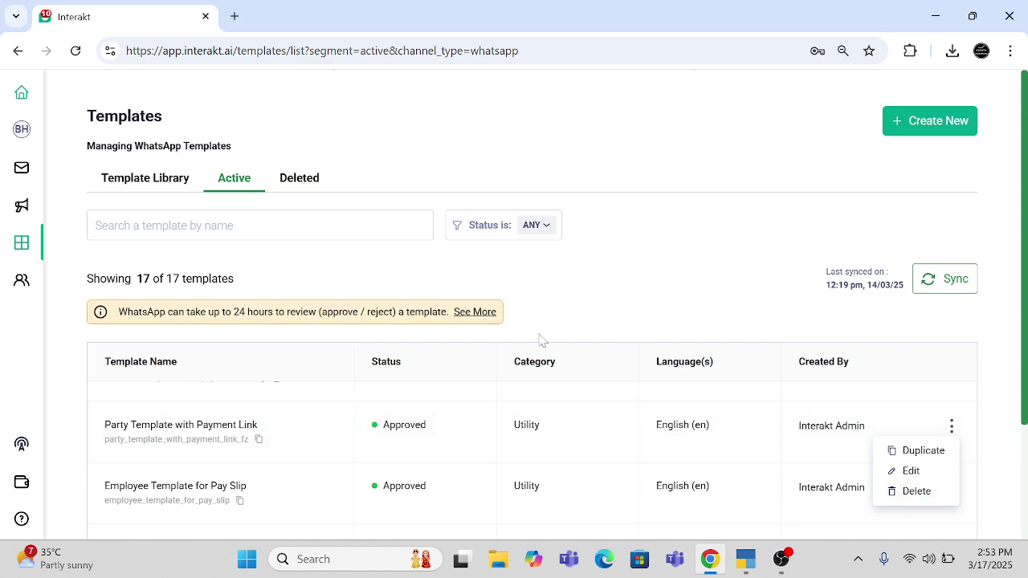
pyautogui.click(602, 315)
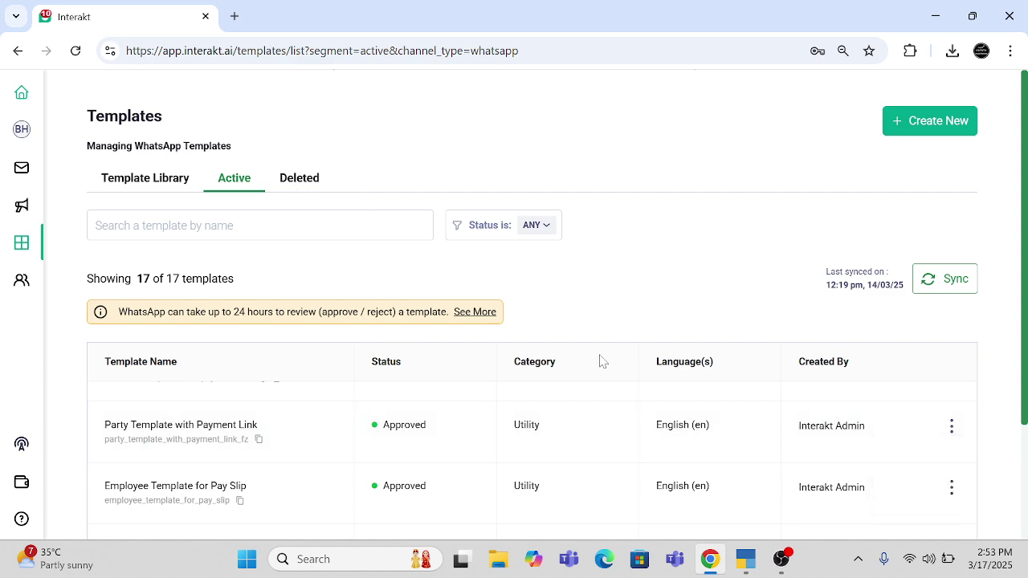
pyautogui.scroll(5, 452, 420)
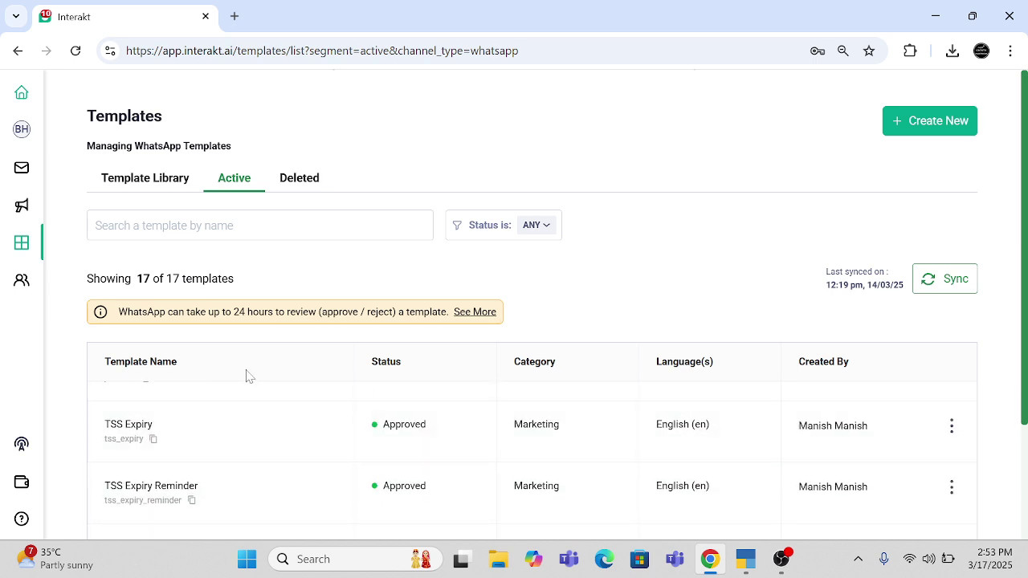
# - Highlight the 24-hour template review note, then start a new WhatsApp template
pyautogui.moveTo(117, 320); pyautogui.dragTo(496, 317)
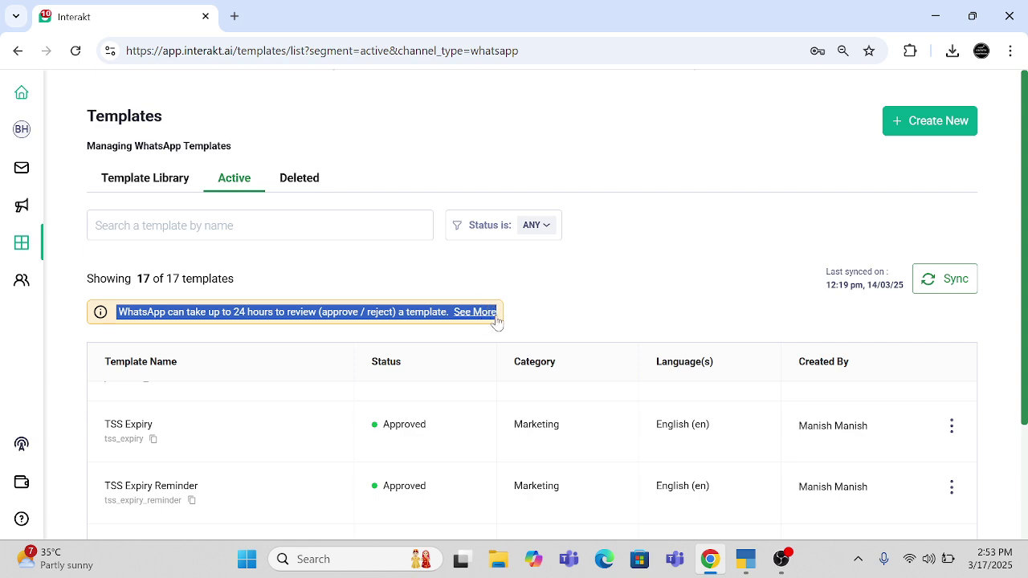
pyautogui.click(562, 318)
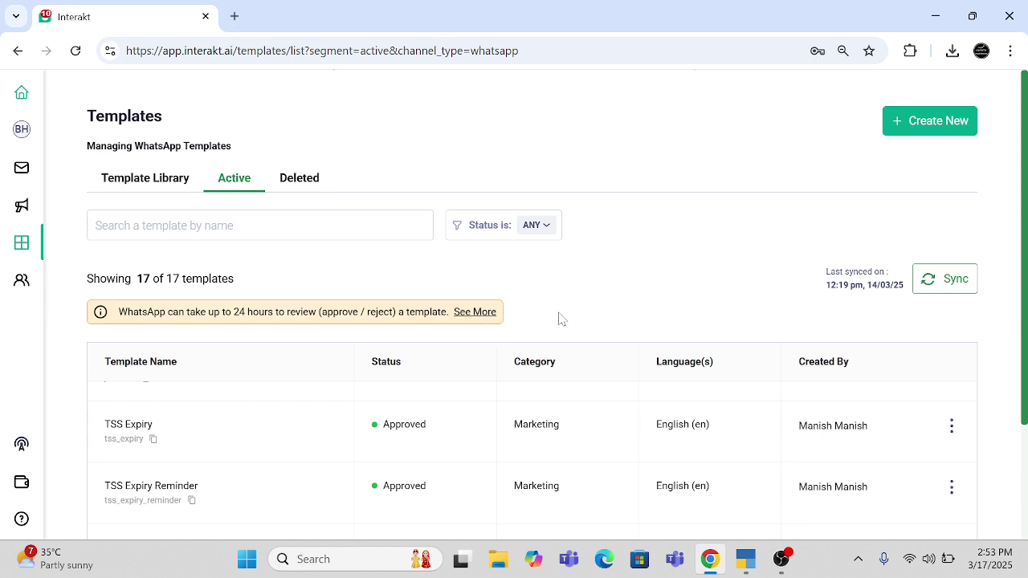
pyautogui.click(930, 128)
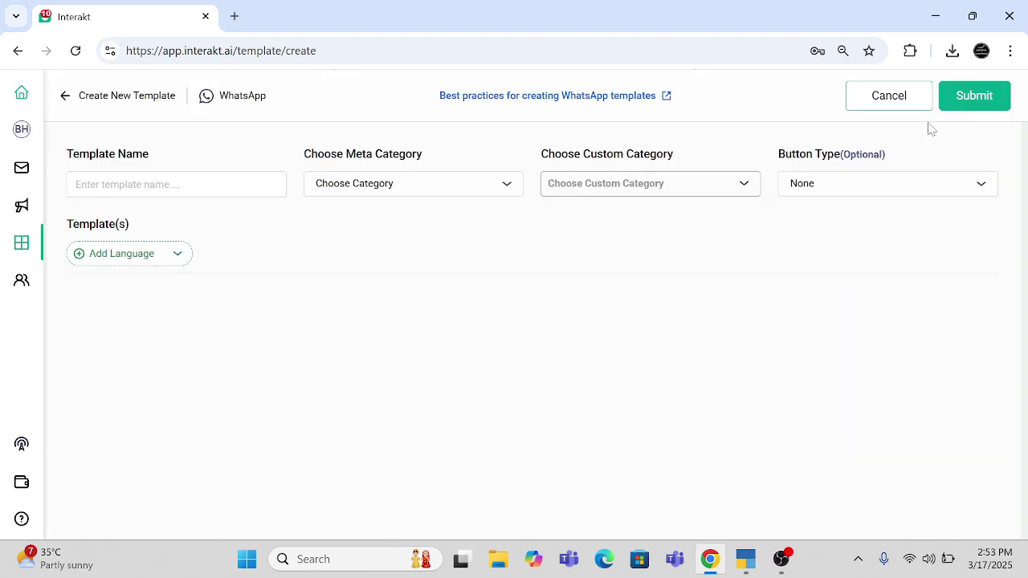
# - Name the template 'Marketing Test Template' under Marketing and open the best-practices guide in a new tab
pyautogui.click(176, 184)
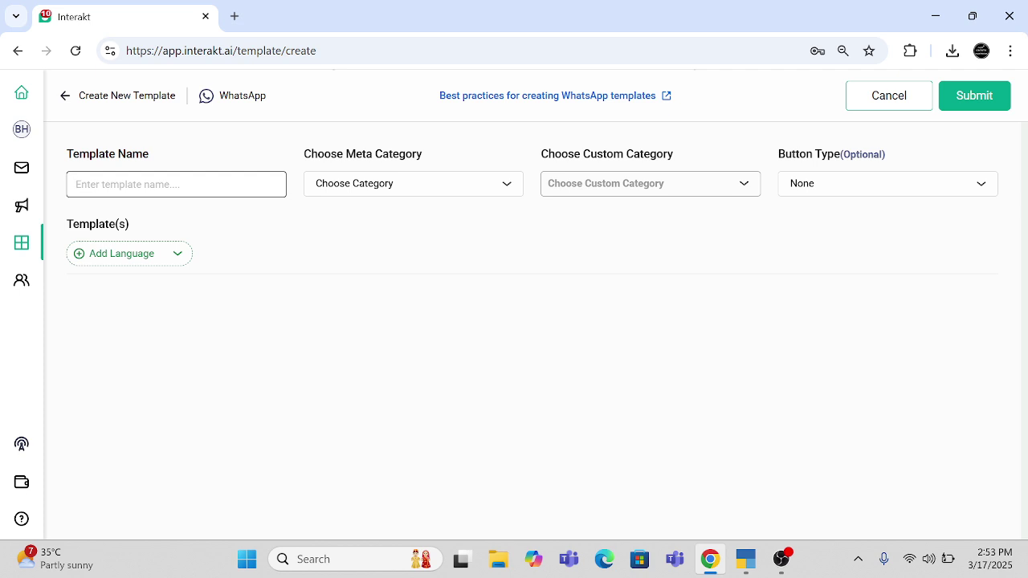
pyautogui.write('M')
pyautogui.write('arketign')
pyautogui.write(' TEst')
pyautogui.write(' Te')
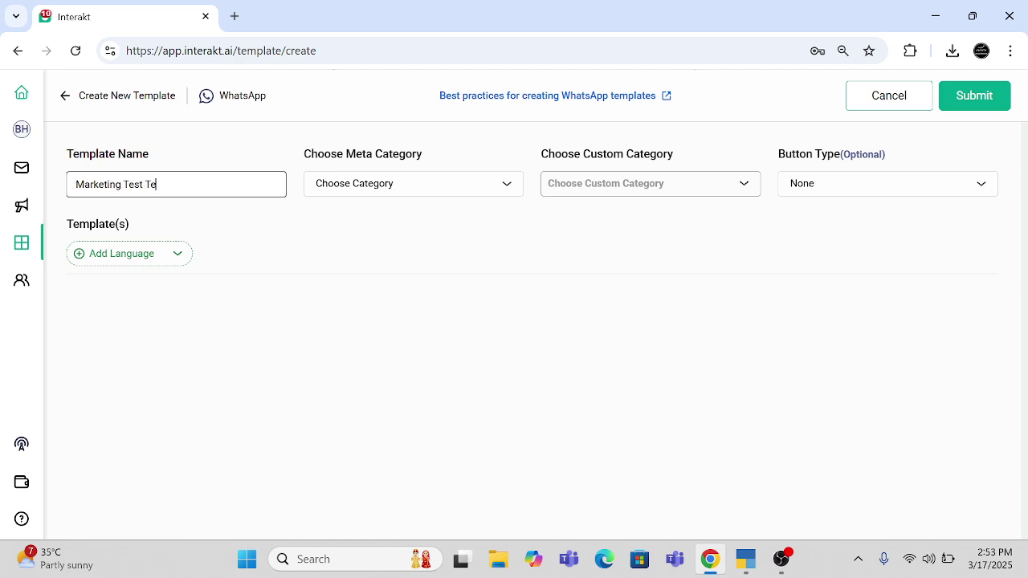
pyautogui.write('mplate')
pyautogui.click(355, 184)
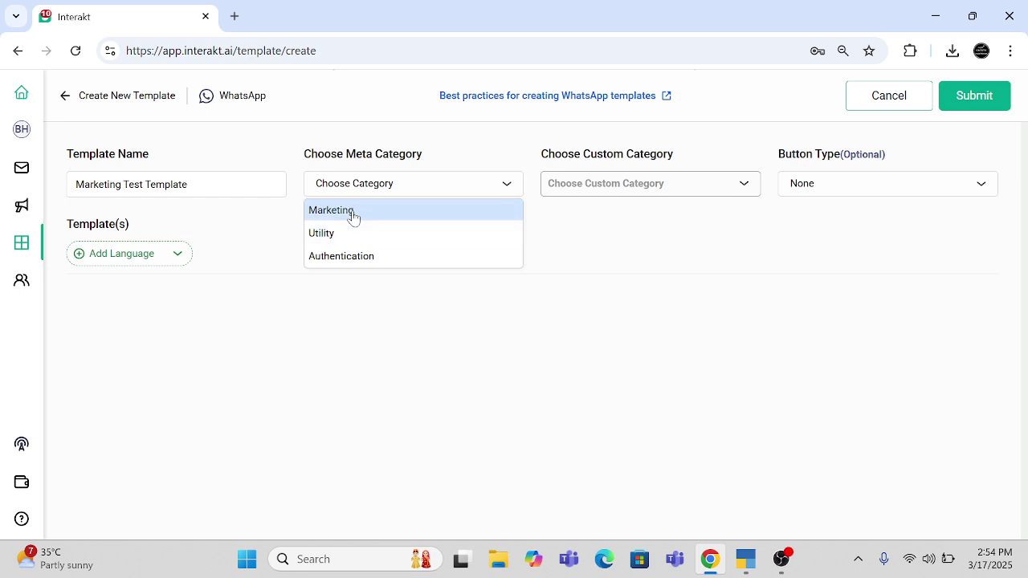
pyautogui.click(353, 213)
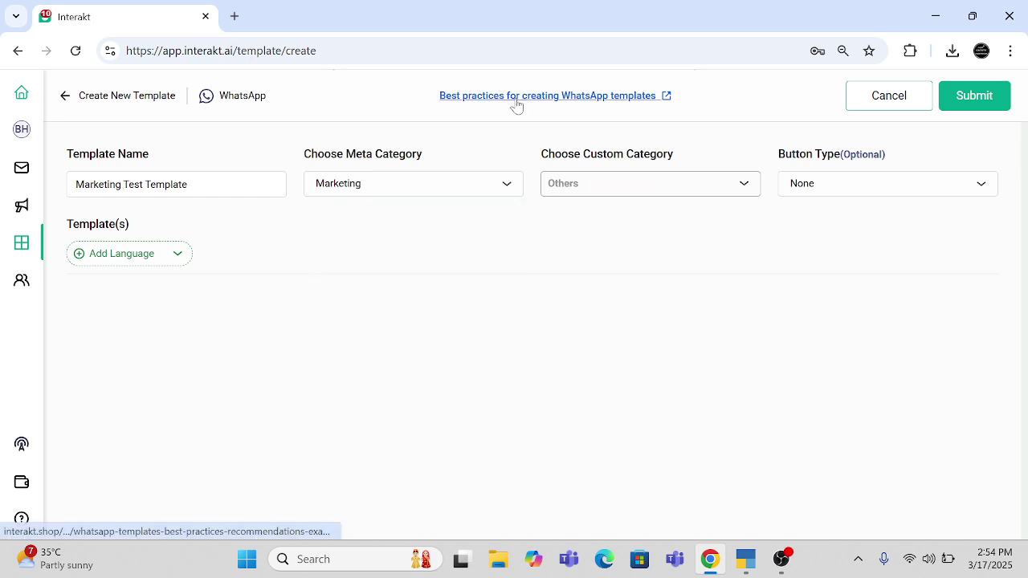
pyautogui.moveTo(497, 102); pyautogui.dragTo(452, 8)
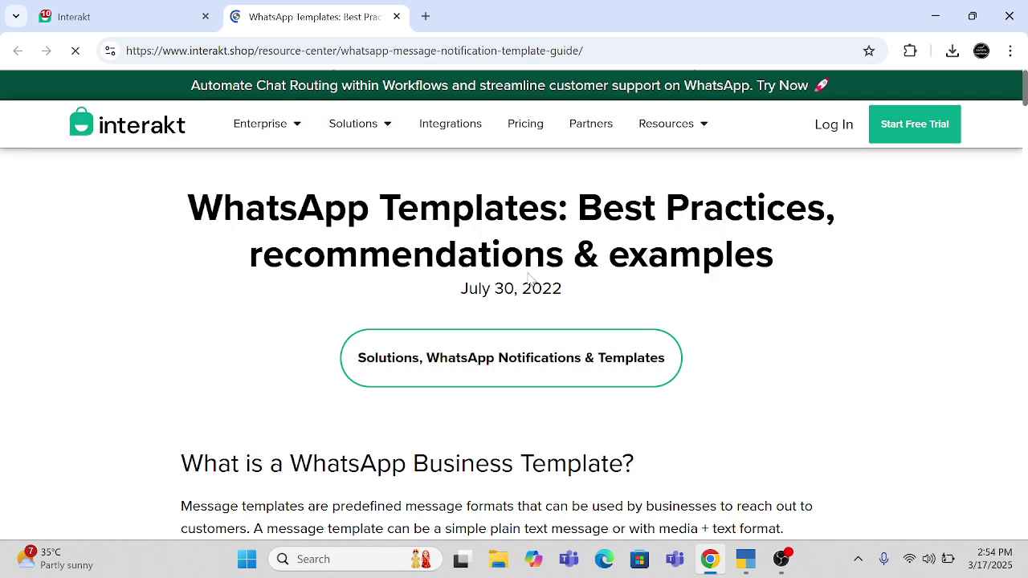
# - Read down the best-practices article, then go back to the Interakt template form
pyautogui.scroll(-20, 530, 277)
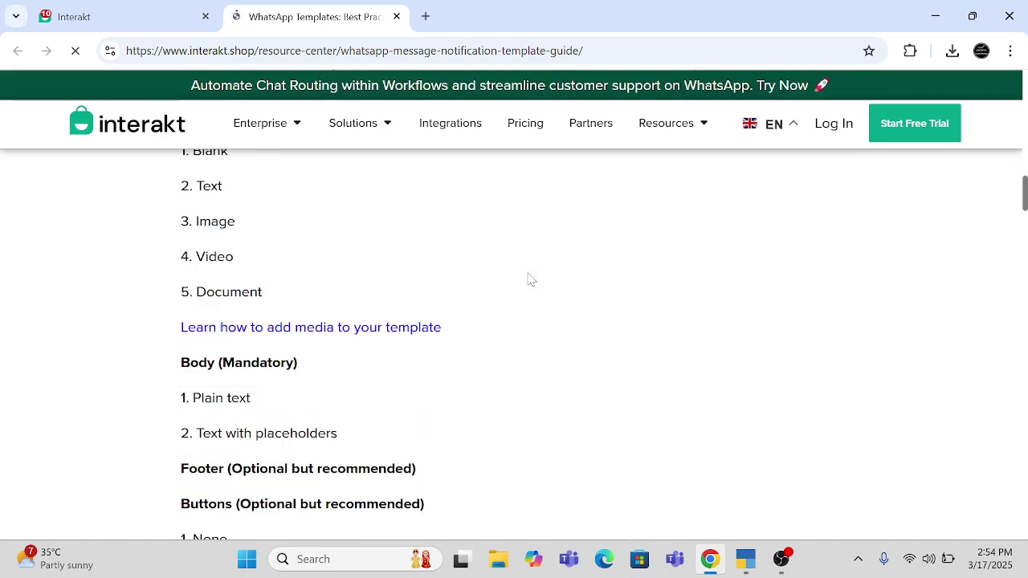
pyautogui.scroll(-10, 530, 277)
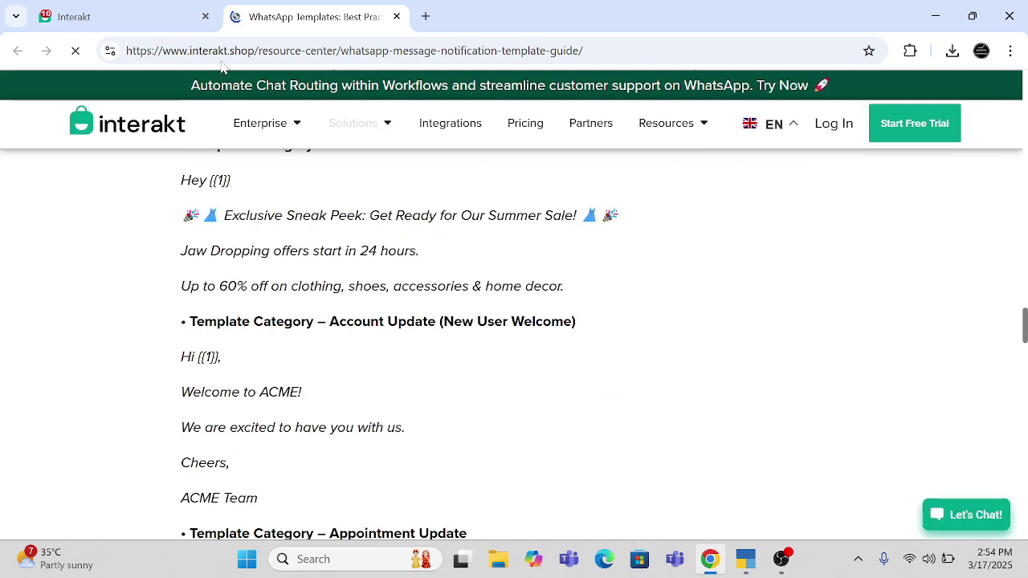
pyautogui.click(144, 14)
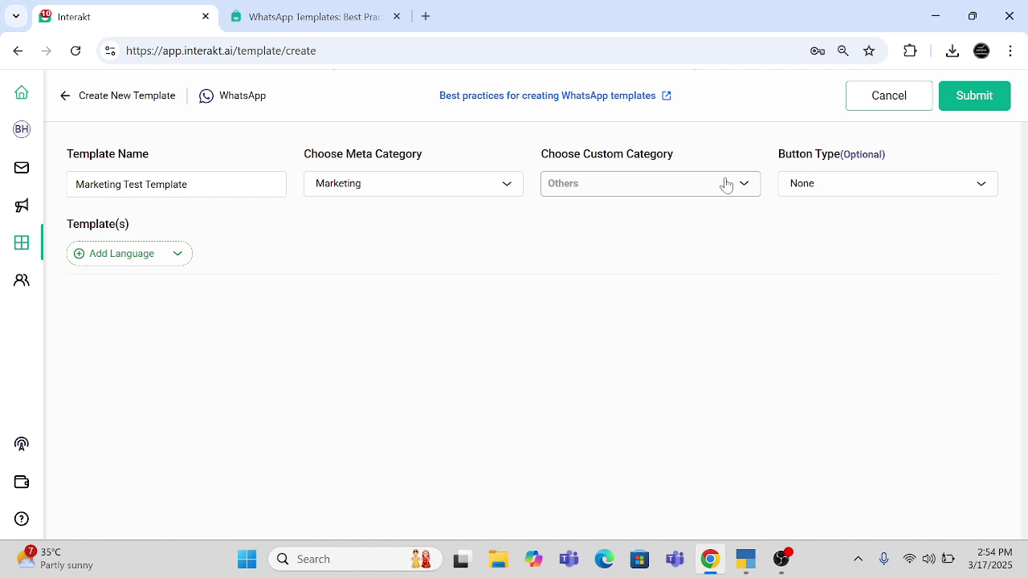
# - Set the button type to Copy Code, URL, Quick Replies etc instead of Limited Time Offer
pyautogui.click(822, 197)
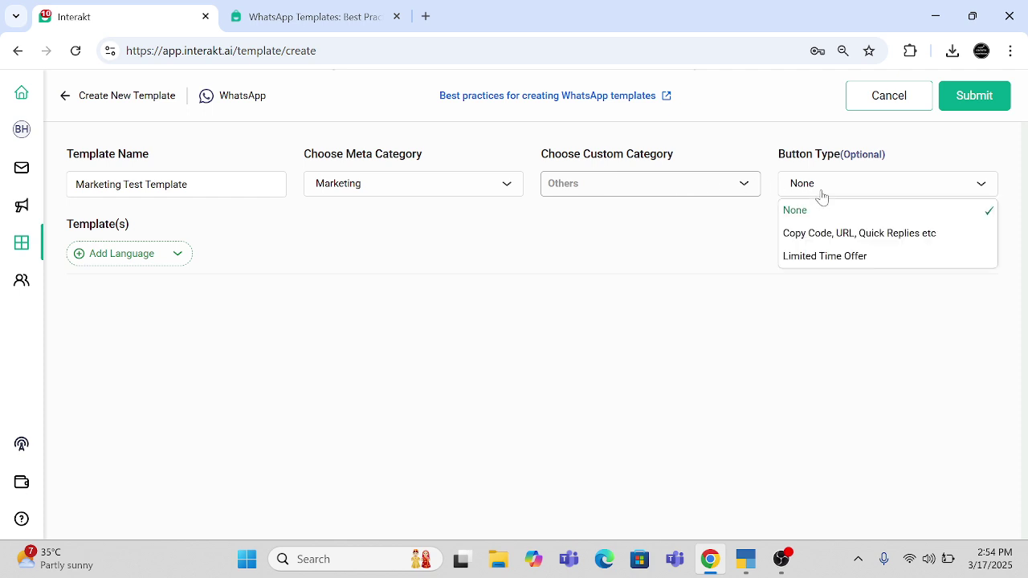
pyautogui.click(803, 257)
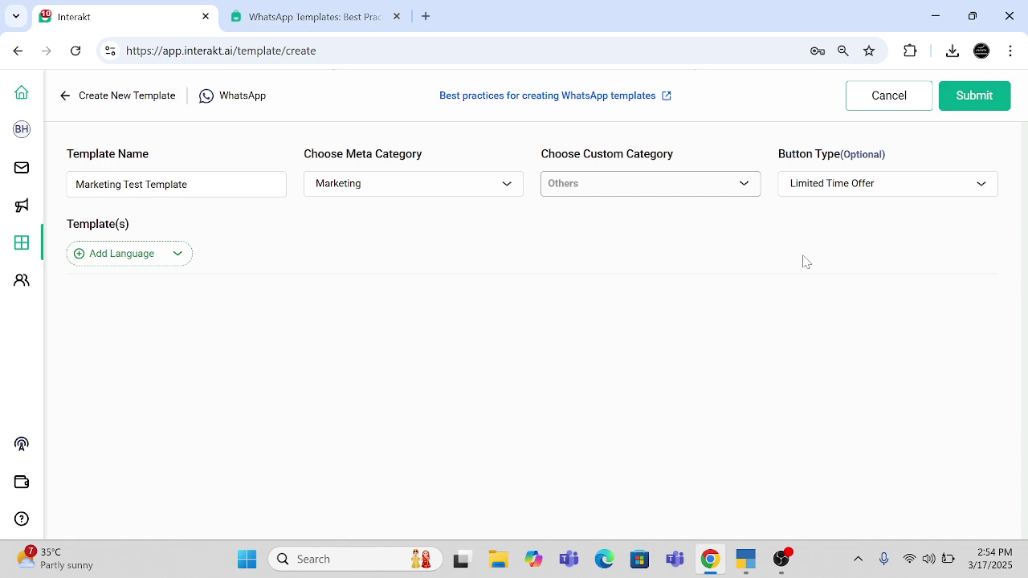
pyautogui.click(820, 184)
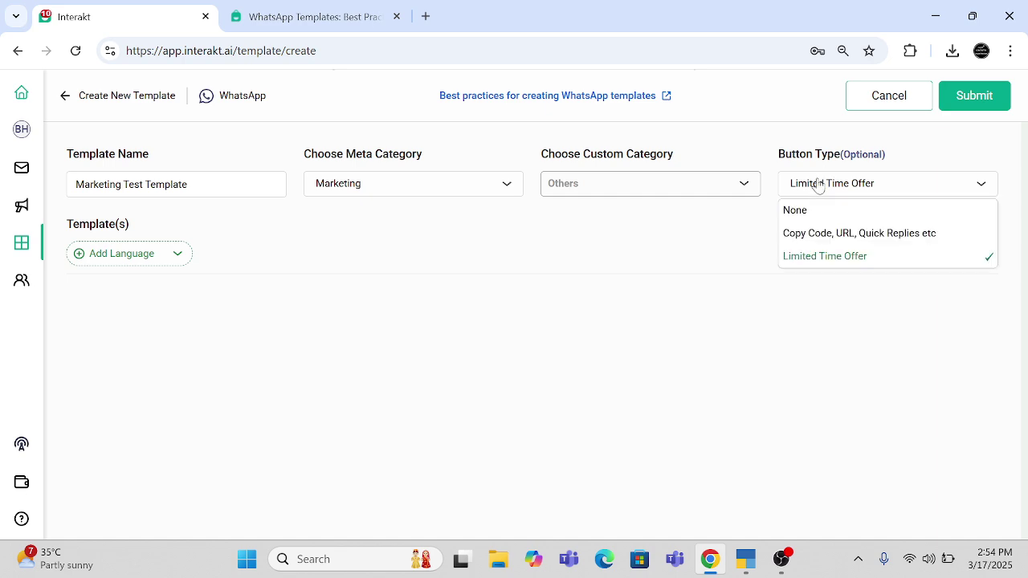
pyautogui.click(824, 237)
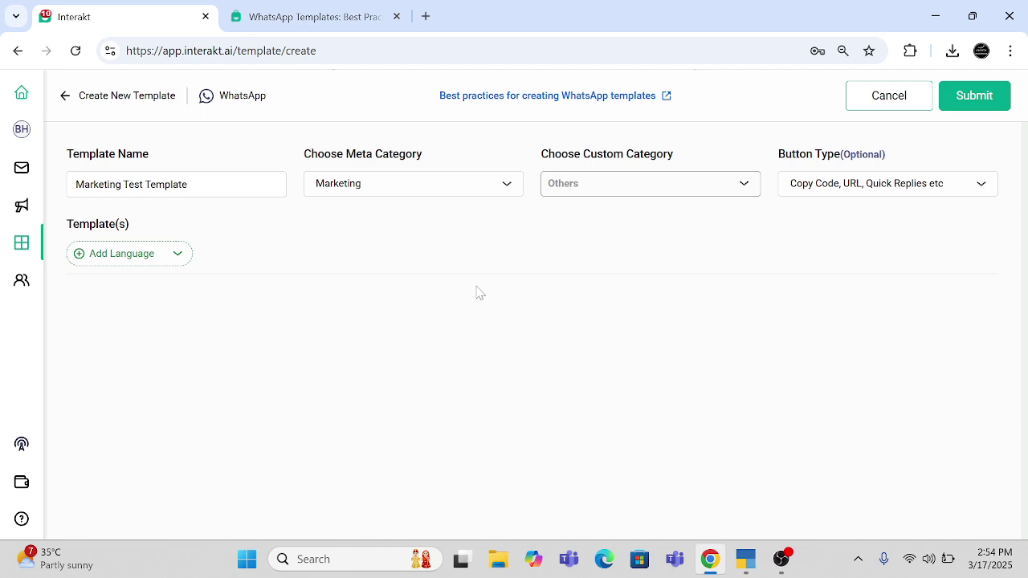
pyautogui.click(143, 258)
# - Search 'engli' and add English as the template's language
pyautogui.write('engli')
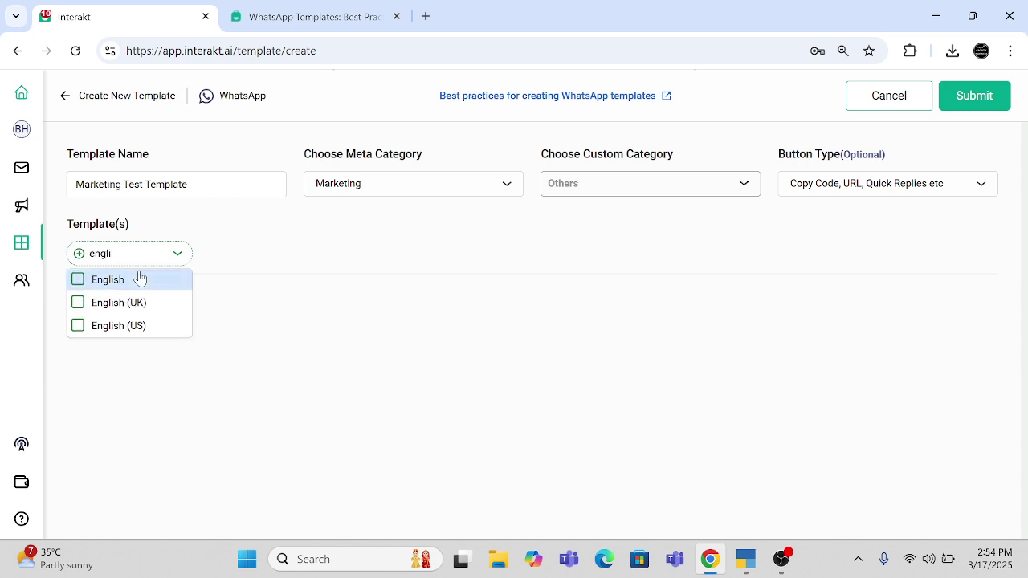
pyautogui.click(77, 280)
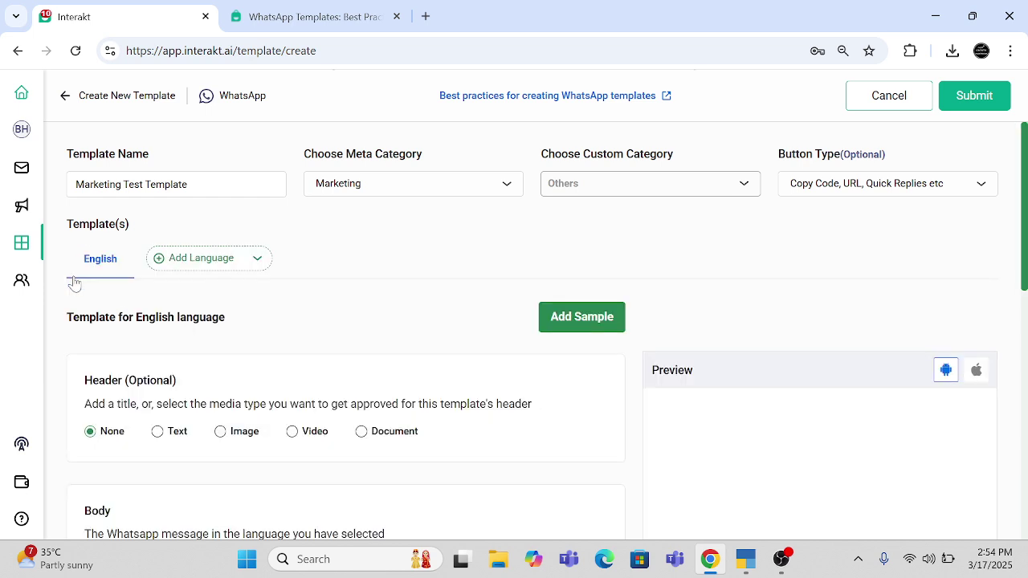
pyautogui.scroll(-5, 386, 337)
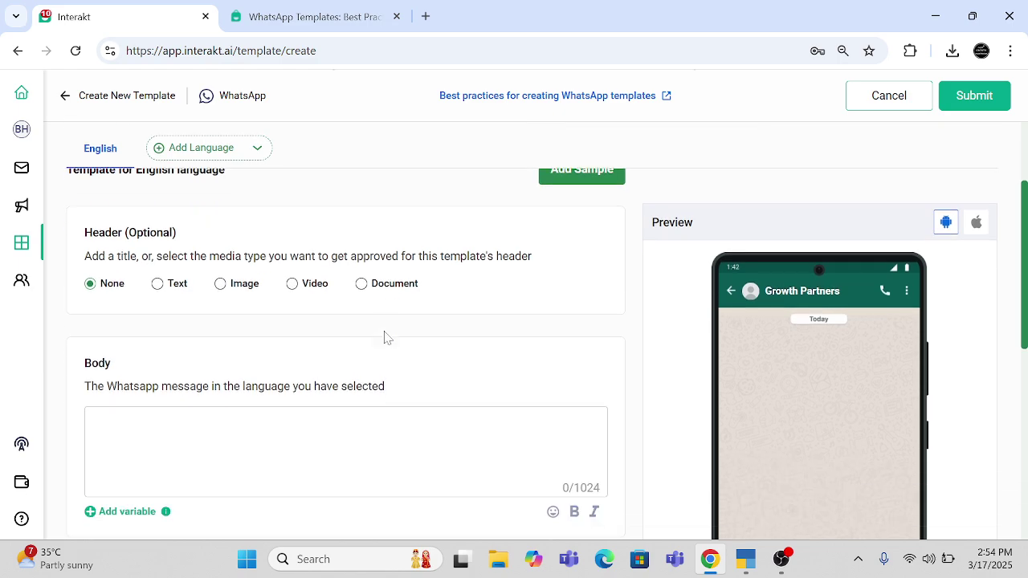
pyautogui.scroll(2, 385, 337)
pyautogui.scroll(-4, 386, 338)
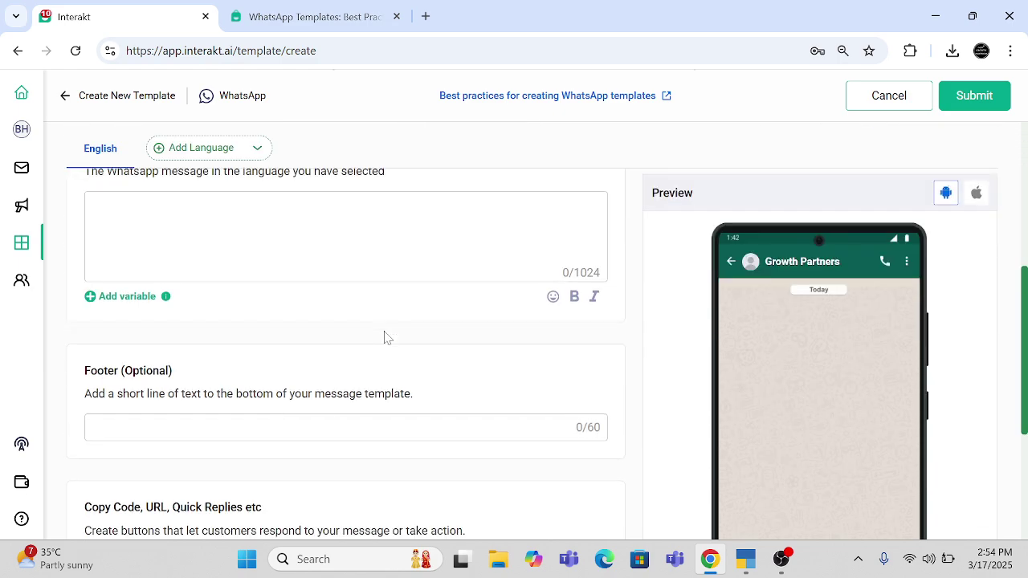
pyautogui.scroll(3, 385, 337)
pyautogui.scroll(1, 203, 321)
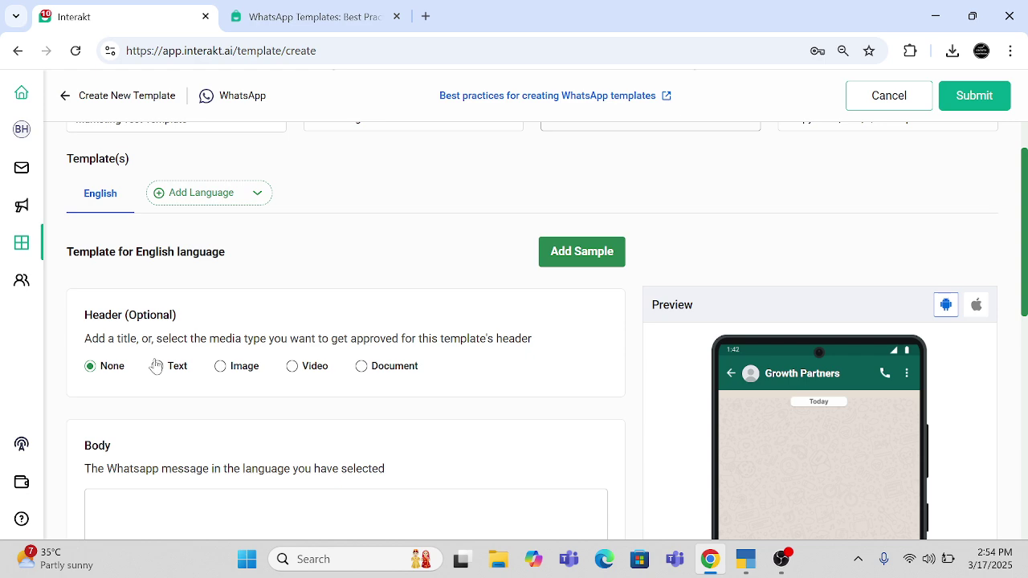
# - Try the Text, Image, Video and Document header types, then set the header back to None
pyautogui.click(157, 368)
pyautogui.scroll(-3, 207, 420)
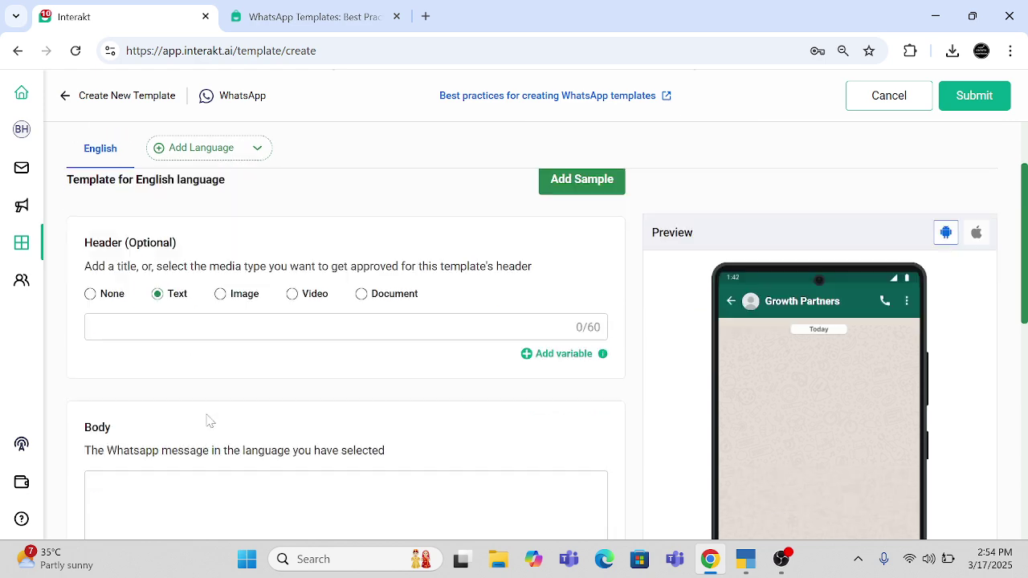
pyautogui.scroll(3, 208, 420)
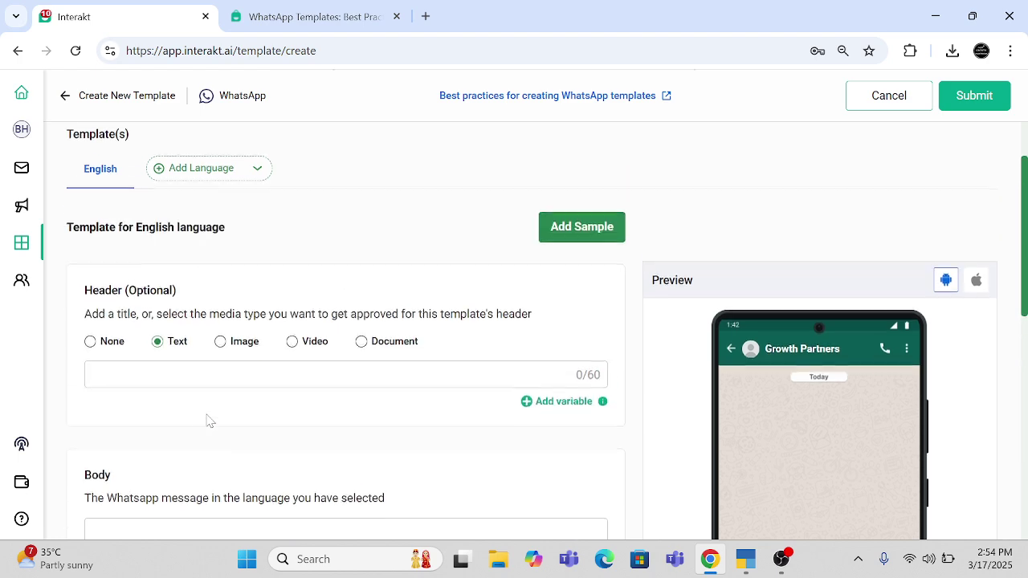
pyautogui.click(222, 344)
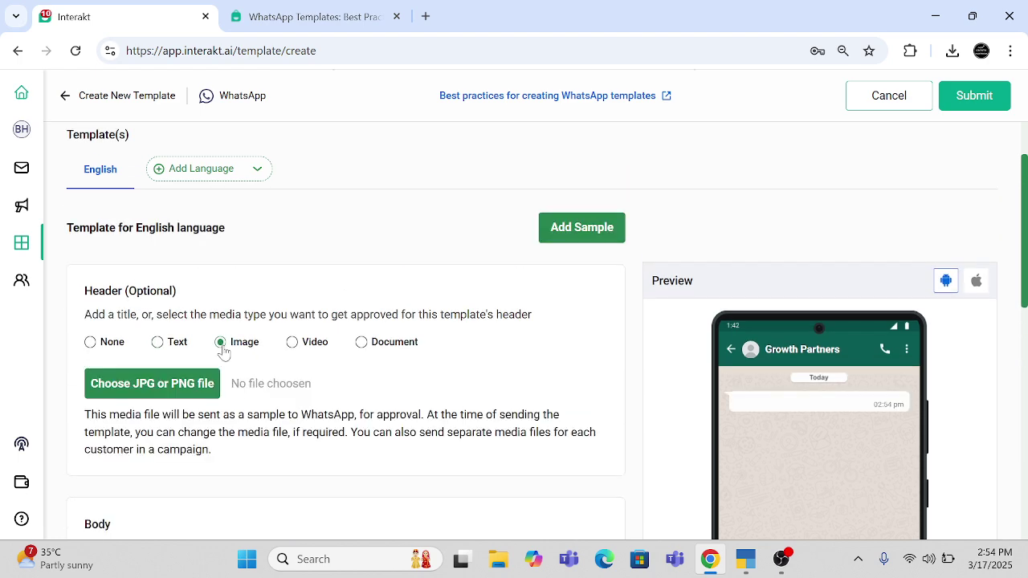
pyautogui.click(292, 344)
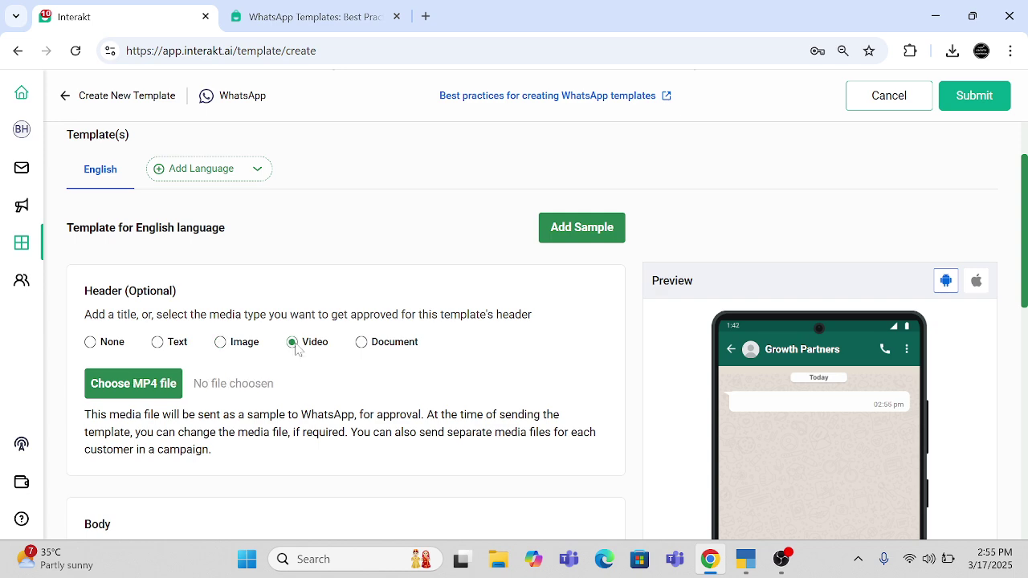
pyautogui.click(361, 346)
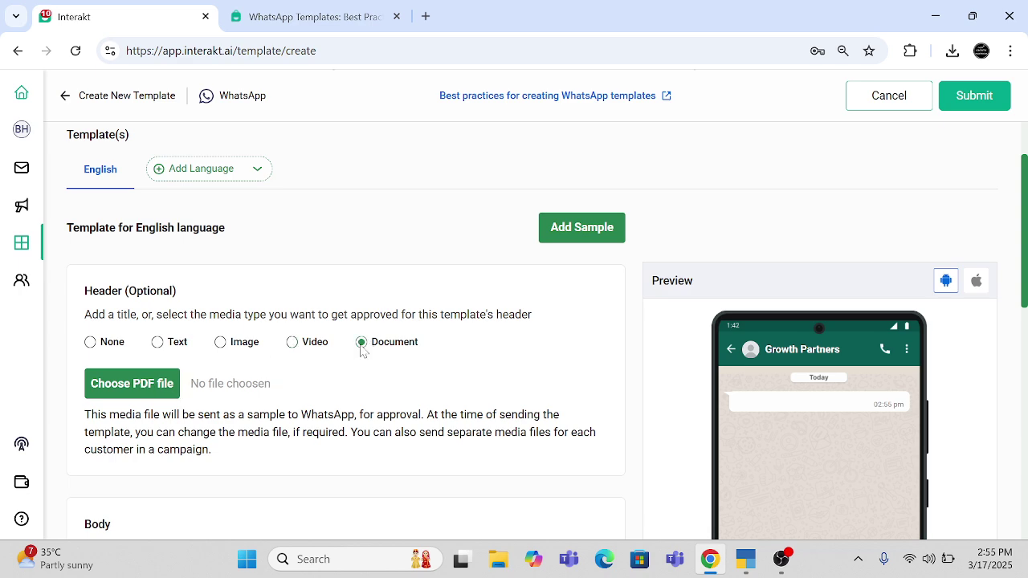
pyautogui.scroll(-4, 143, 408)
pyautogui.scroll(4, 143, 407)
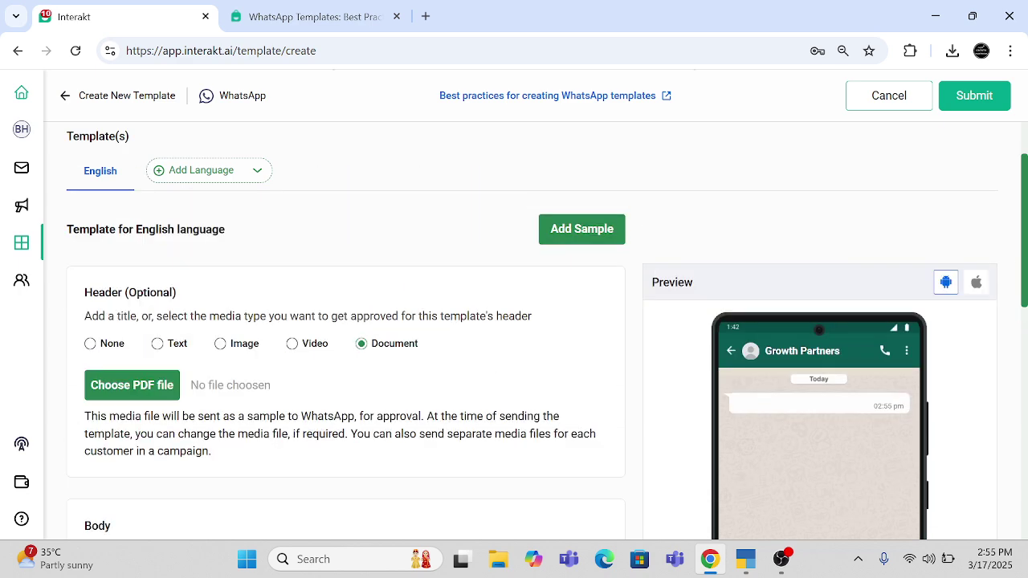
pyautogui.click(90, 344)
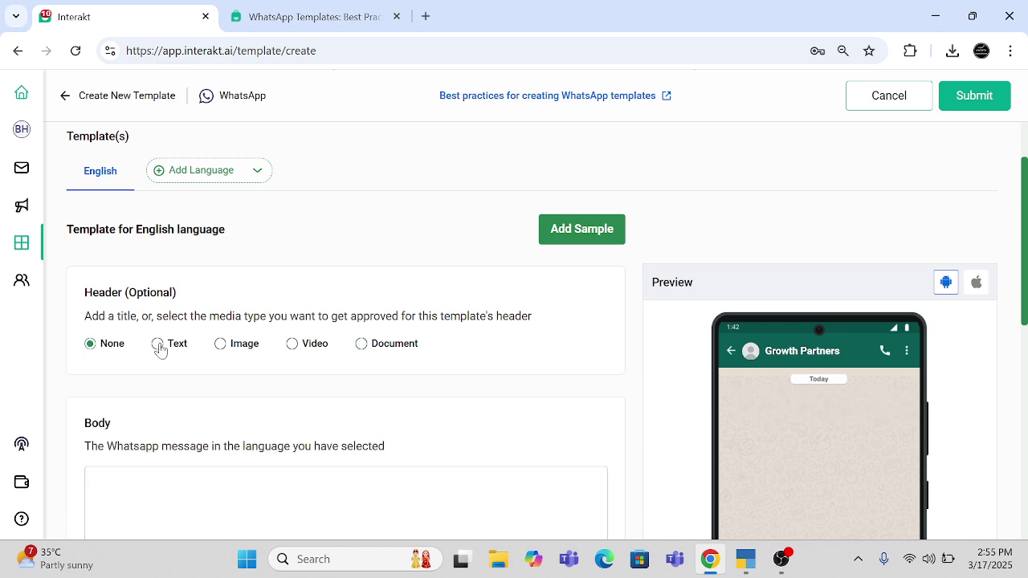
# - Set an Image header and upload 'Copy of Copy of Copy of Tally Add On' from Downloads
pyautogui.click(158, 344)
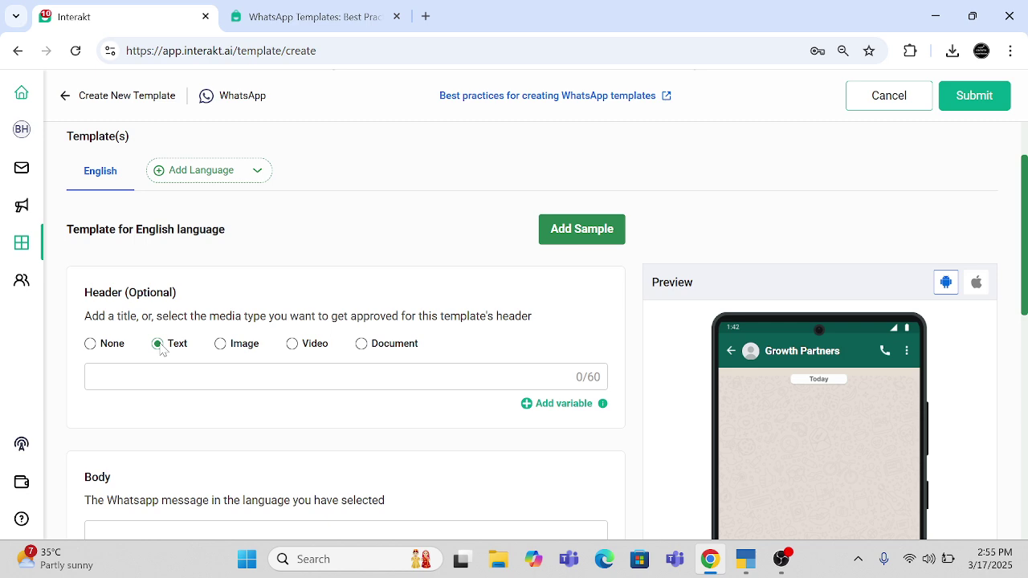
pyautogui.click(220, 344)
pyautogui.scroll(-2, 321, 410)
pyautogui.scroll(2, 326, 417)
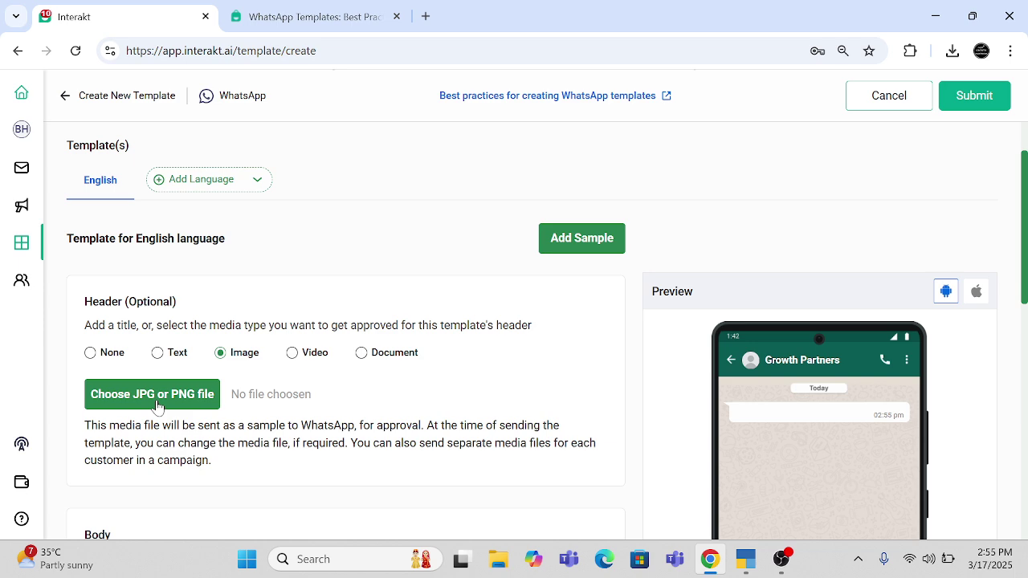
pyautogui.click(153, 394)
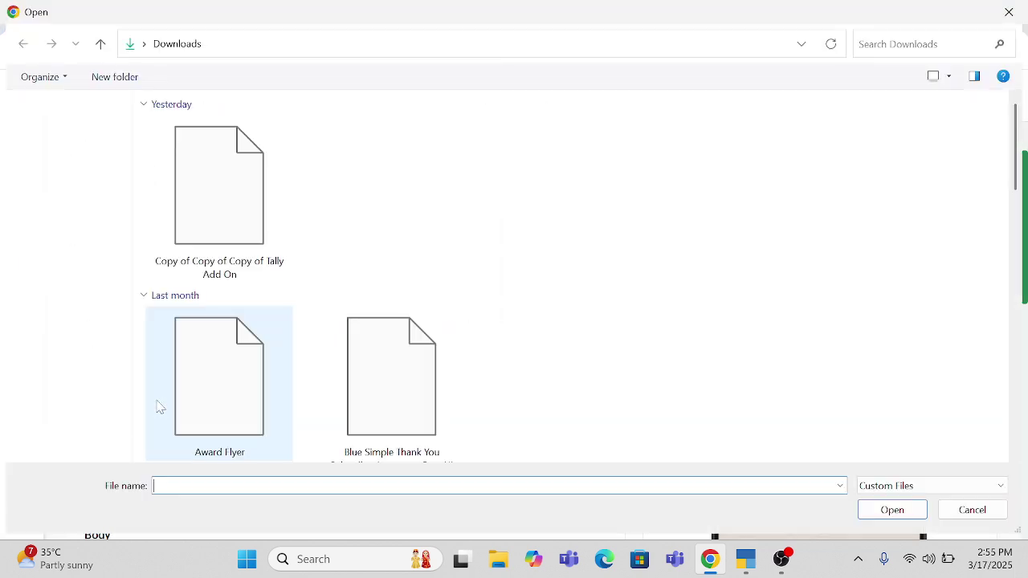
pyautogui.click(258, 186)
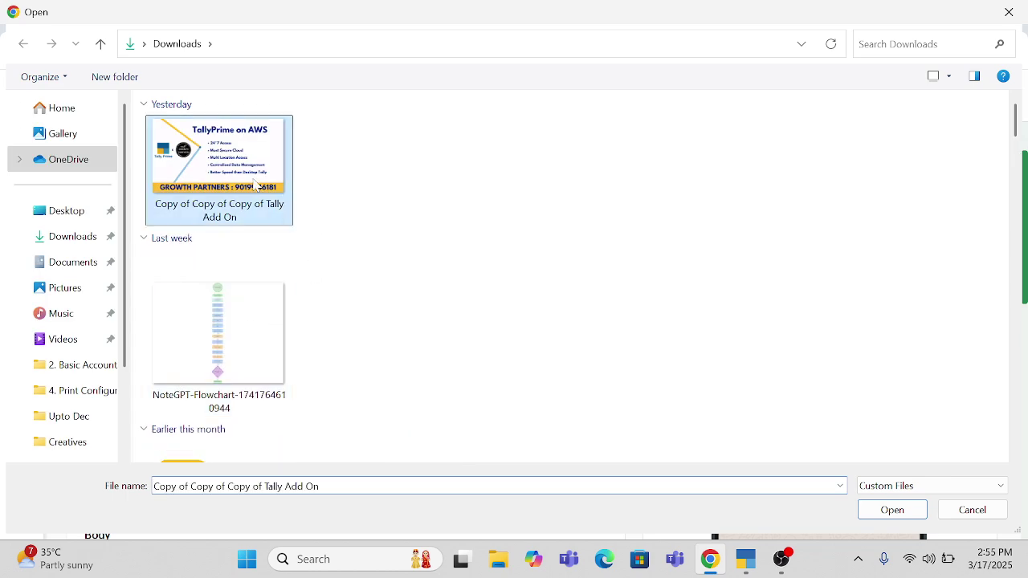
pyautogui.click(890, 510)
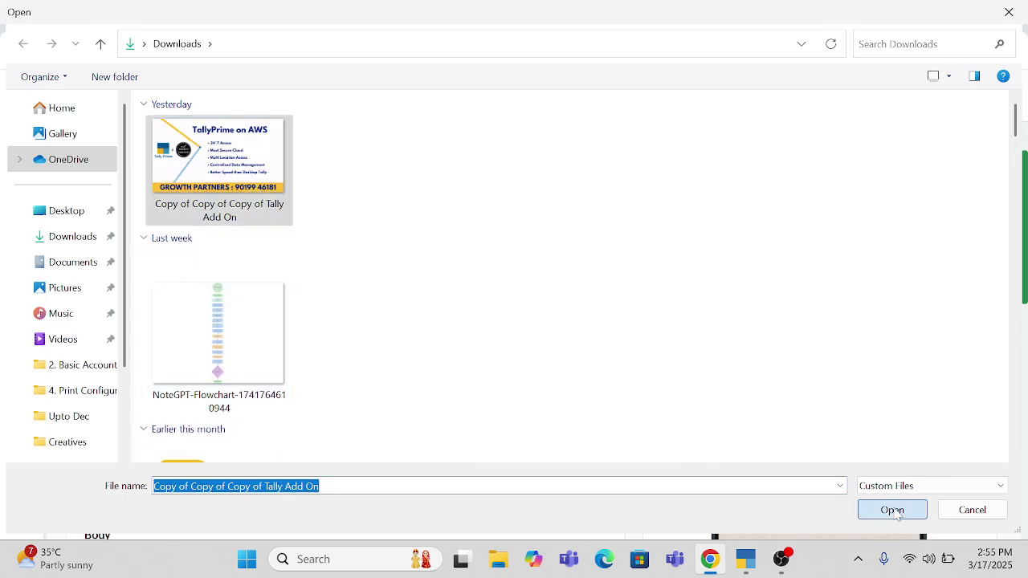
pyautogui.scroll(-3, 487, 443)
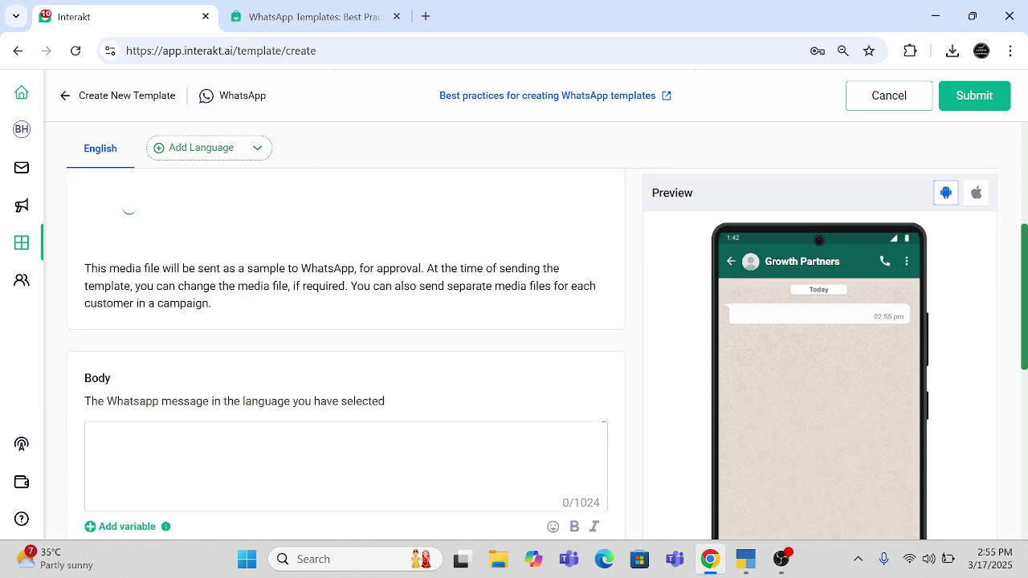
pyautogui.scroll(-1, 918, 387)
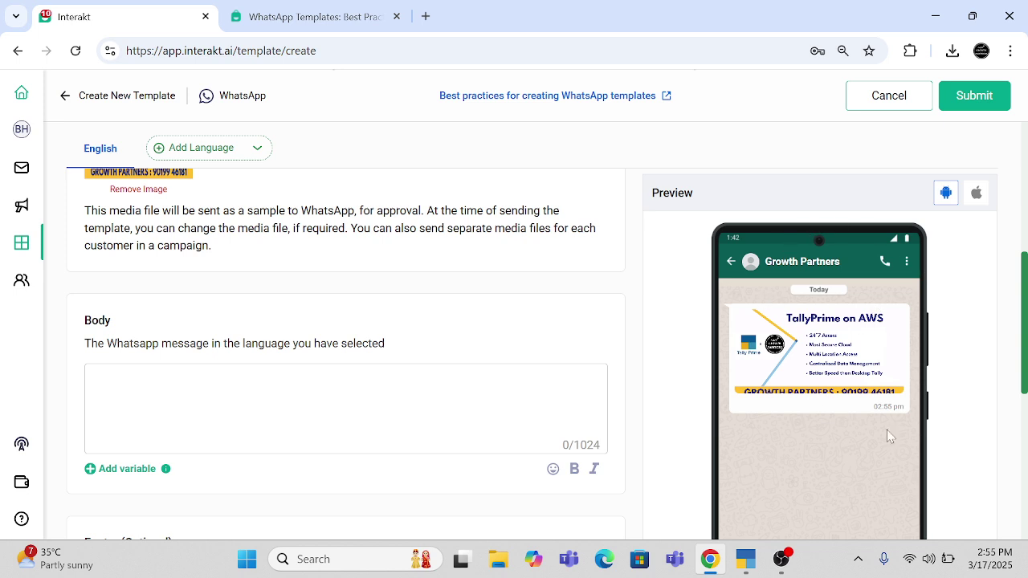
pyautogui.scroll(-3, 940, 365)
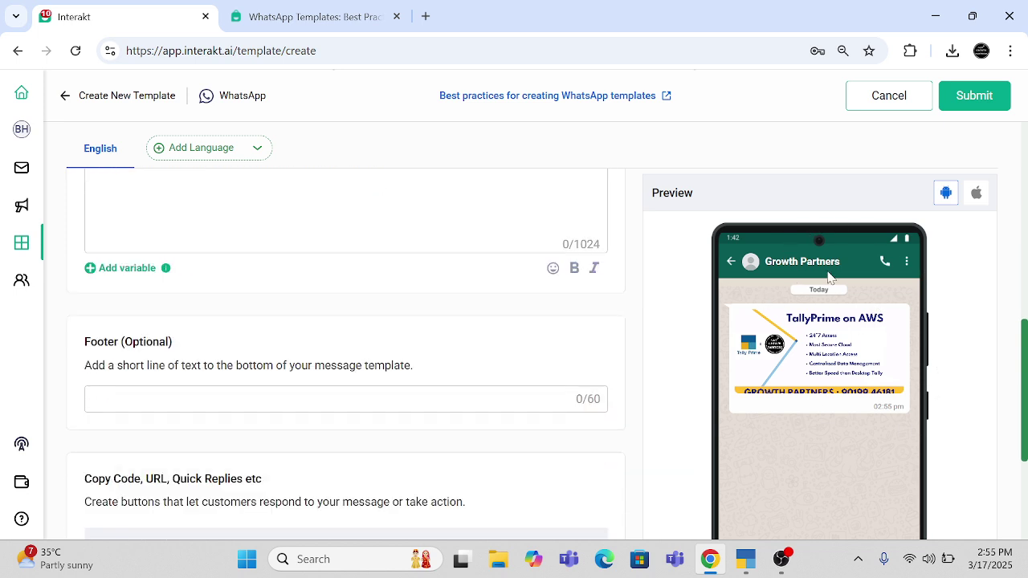
pyautogui.click(975, 194)
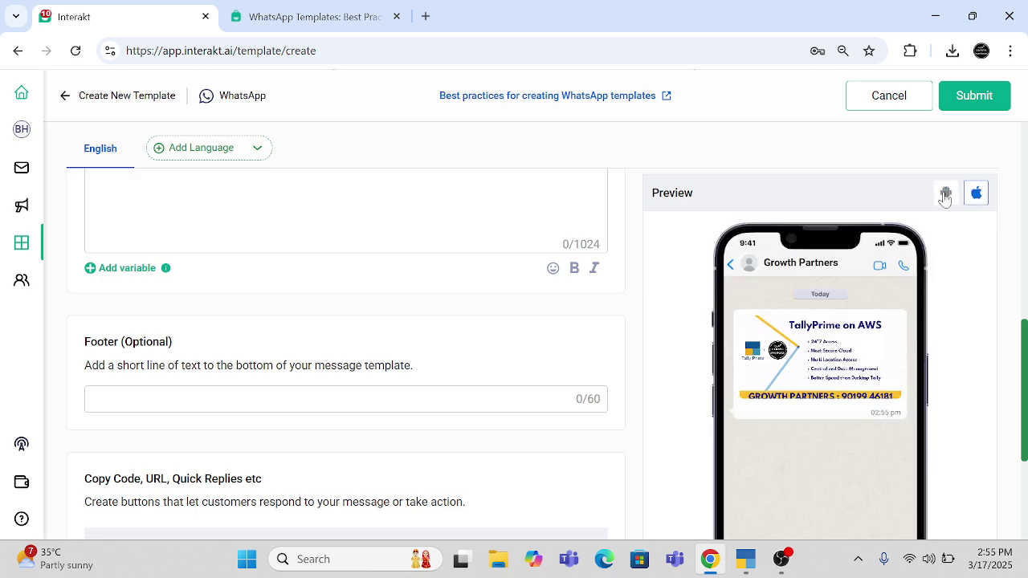
pyautogui.click(945, 197)
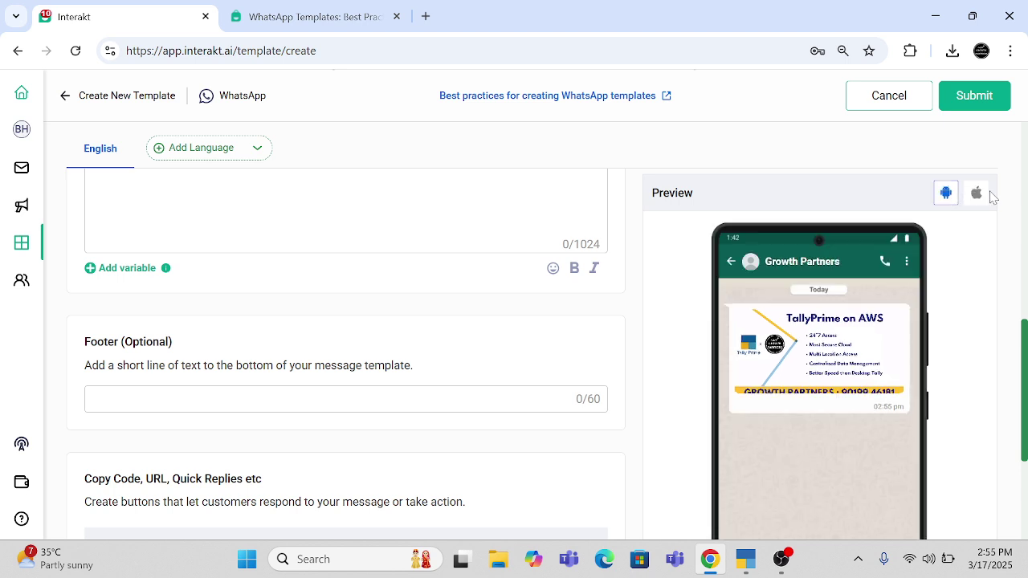
pyautogui.click(975, 195)
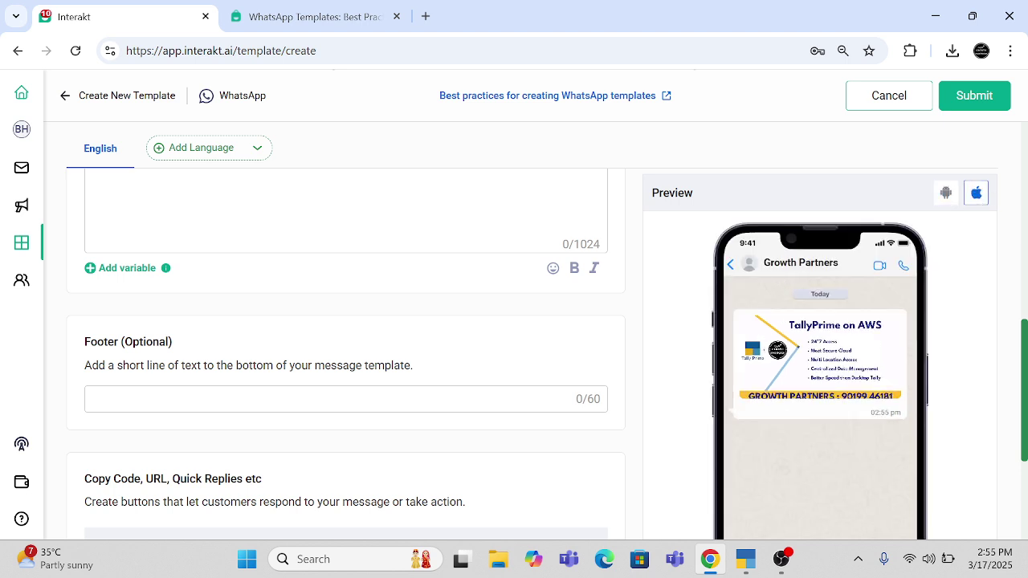
pyautogui.moveTo(763, 264); pyautogui.dragTo(845, 269)
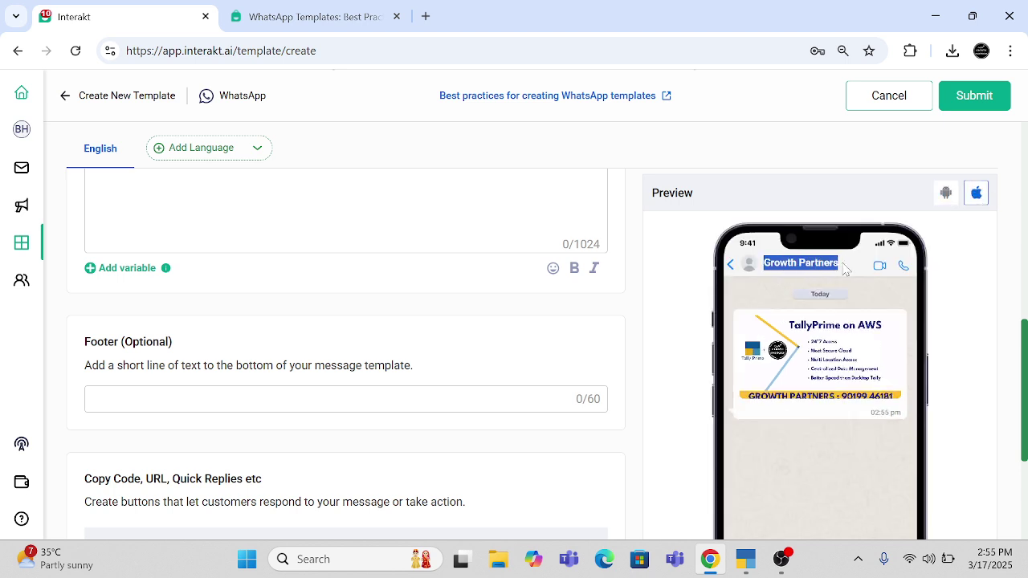
pyautogui.click(945, 196)
pyautogui.scroll(3, 345, 353)
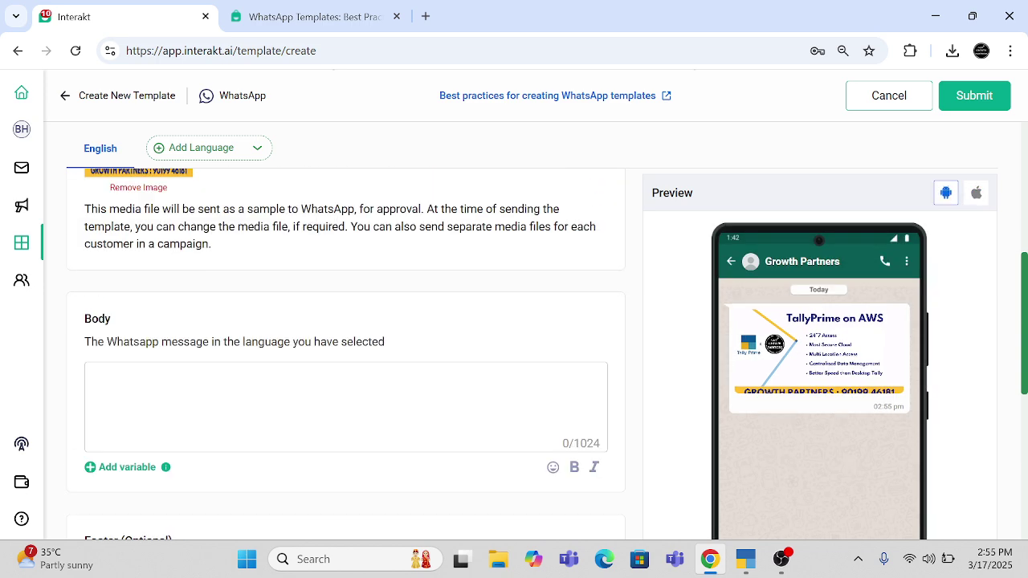
pyautogui.scroll(2, 346, 353)
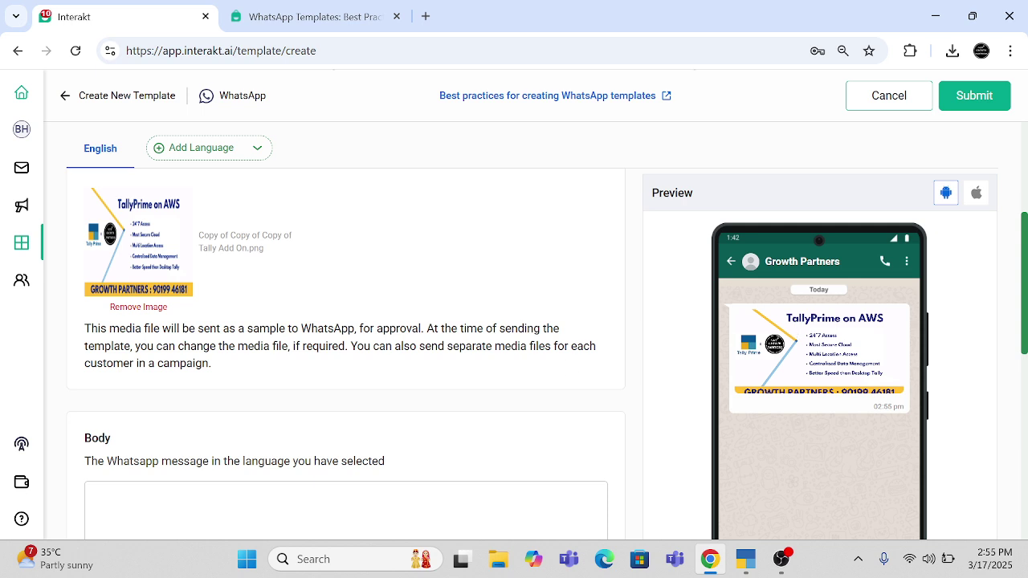
pyautogui.scroll(-3, 358, 418)
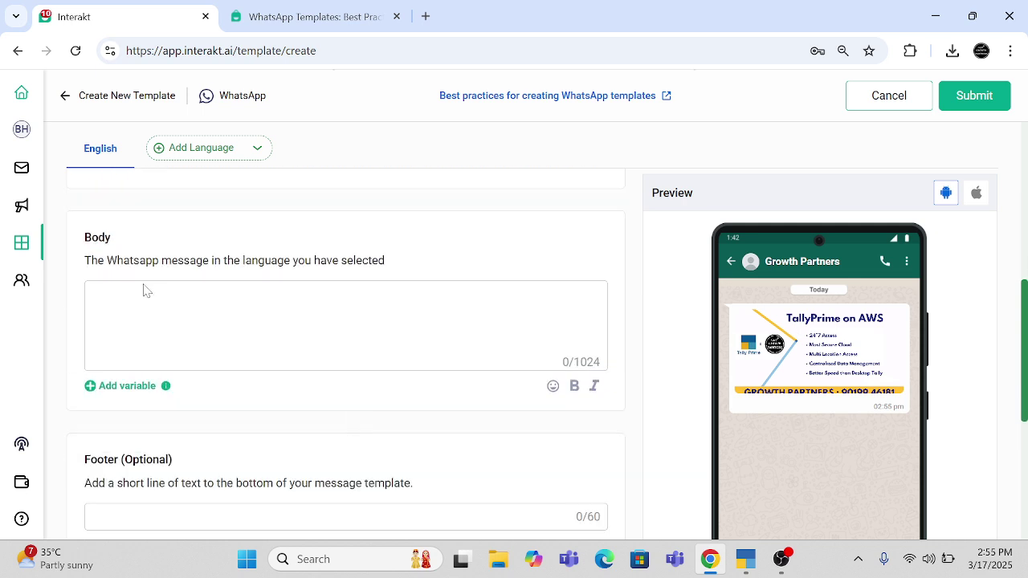
# - Write 'Hello {{1}}' announcing the new Growth Partners product, TallyPrime on AWS
pyautogui.write('Hello')
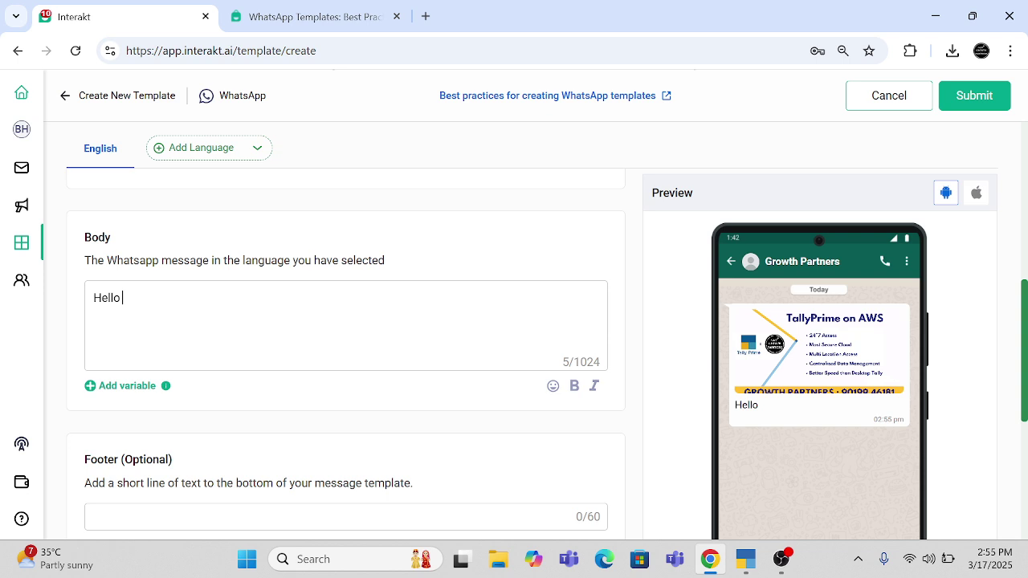
pyautogui.click(117, 386)
pyautogui.write('lad to share that')
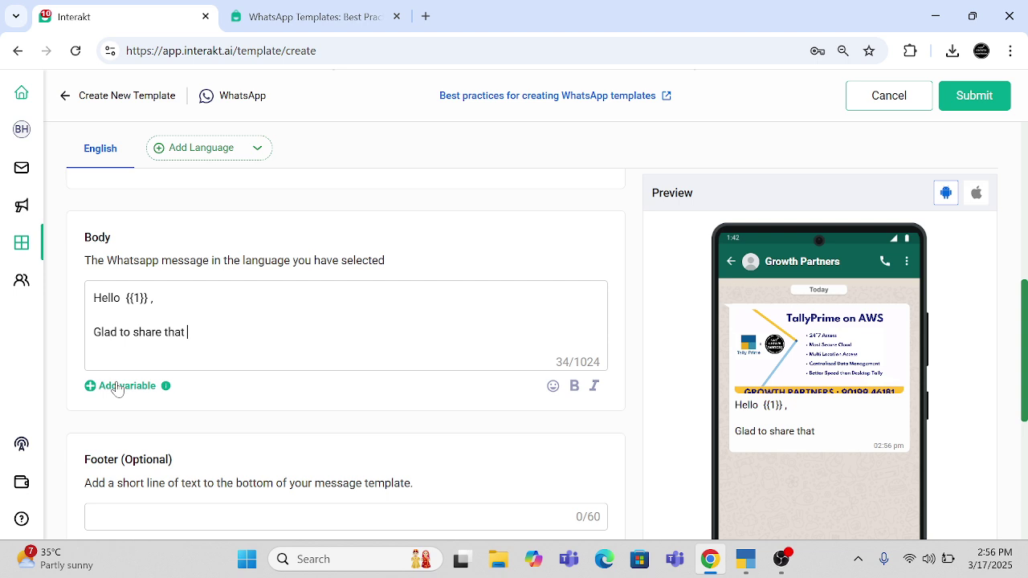
pyautogui.write(' we have ad')
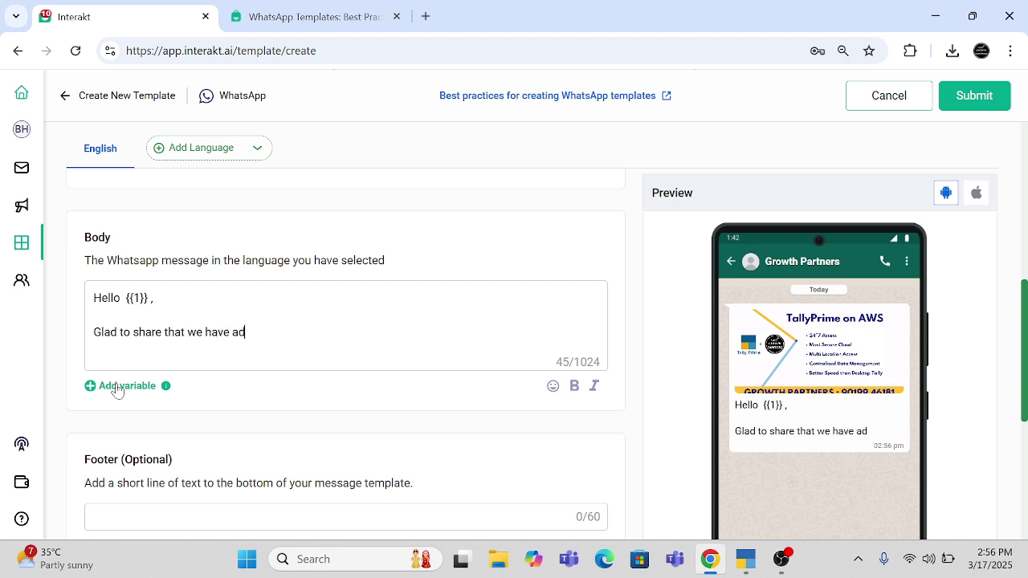
pyautogui.write('ded a new prod')
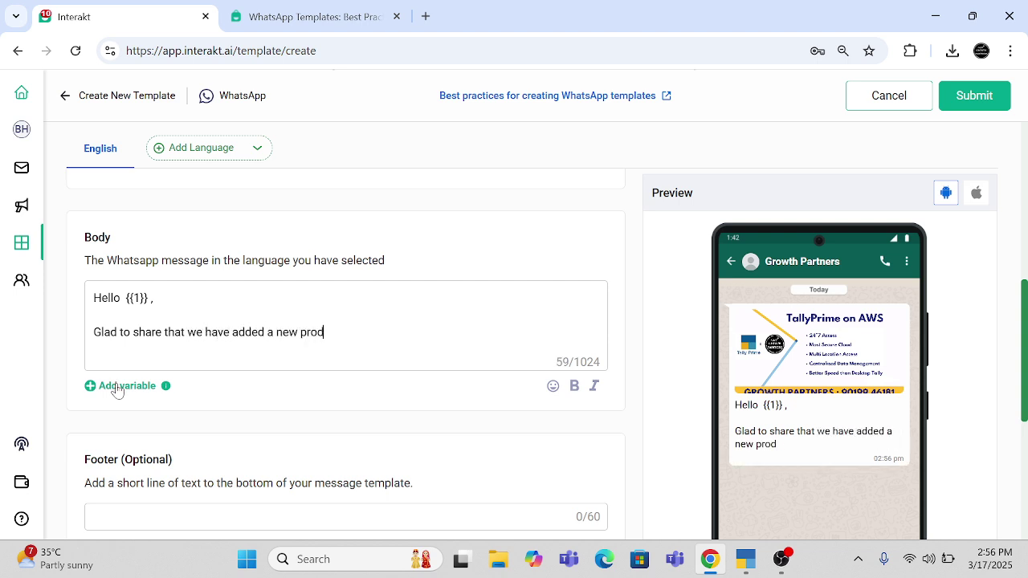
pyautogui.write('uct at Growth Pa')
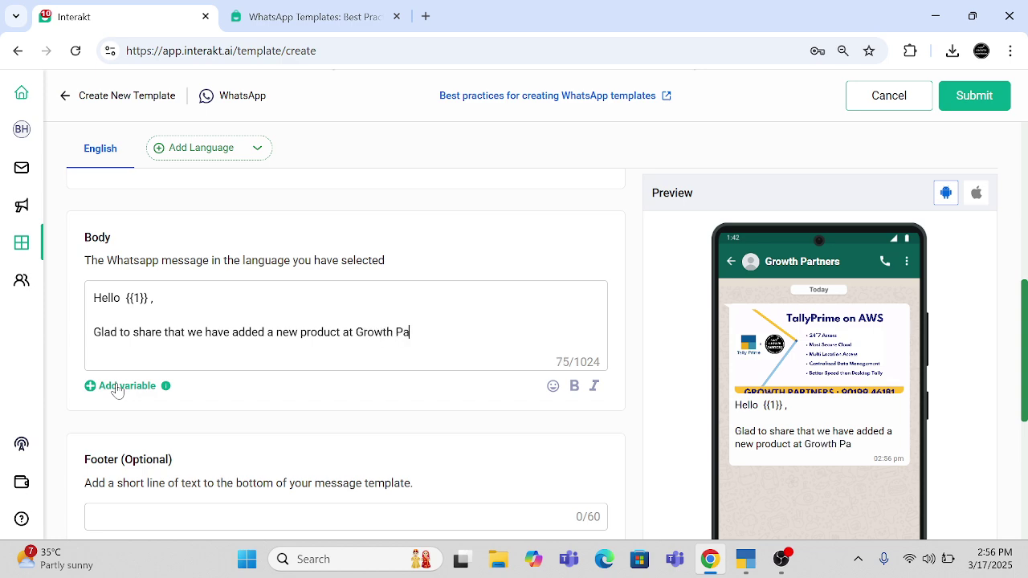
pyautogui.write('rtners - TAILY')
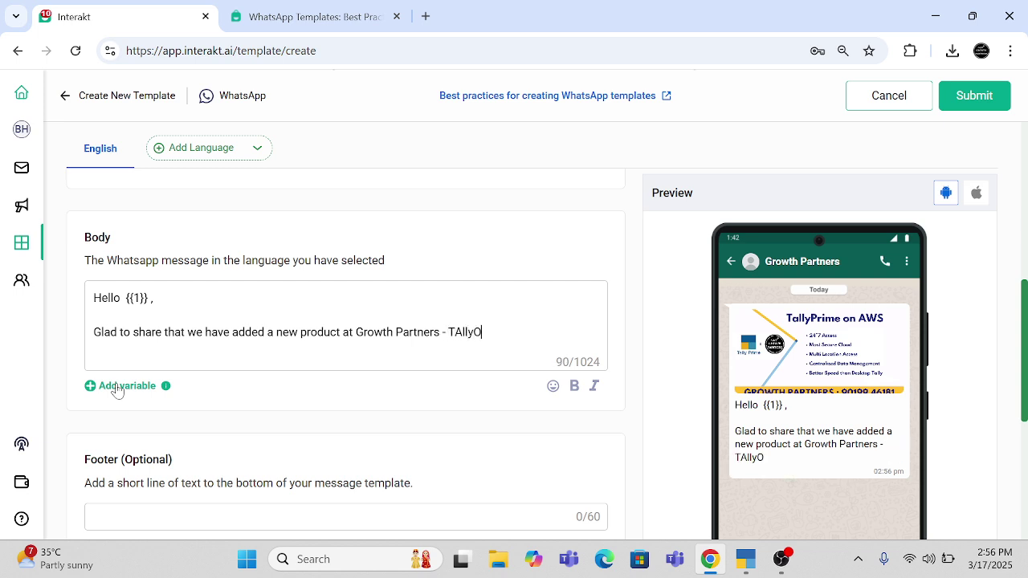
pyautogui.press('BackSpace')
pyautogui.press('BackSpace')
pyautogui.press('BackSpace')
pyautogui.press('BackSpace')
pyautogui.write('allyPrime on ')
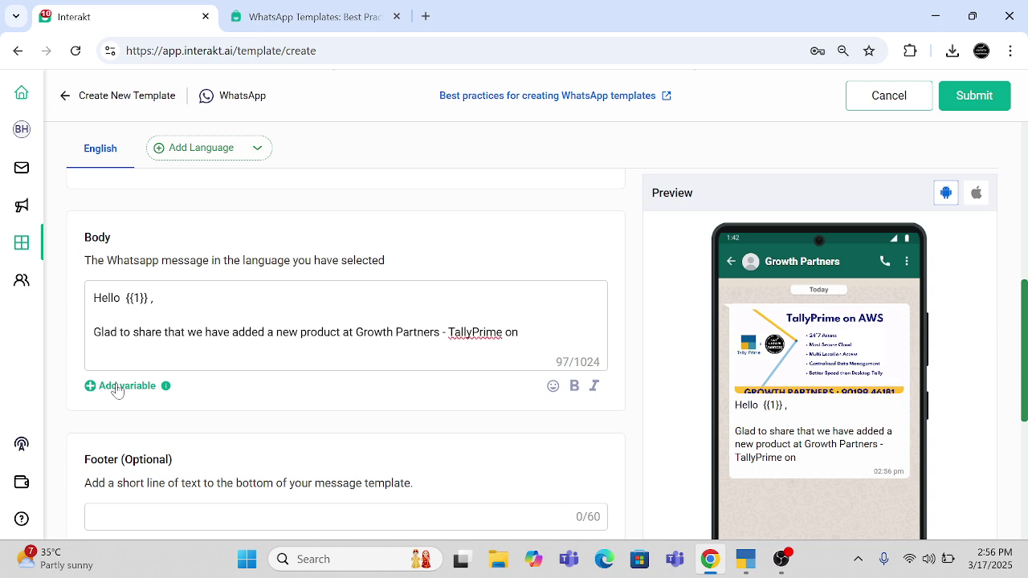
pyautogui.write(' AWS.')
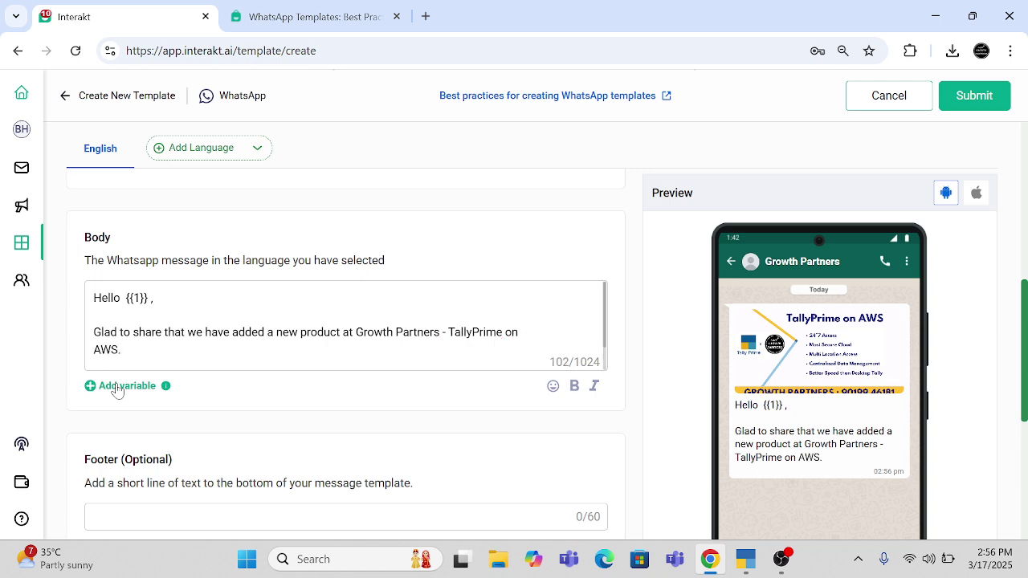
# - Add a paragraph saying the registered email ID {{2}} is a Multi User Licence useful to you
pyautogui.press('Return')
pyautogui.press('Return')
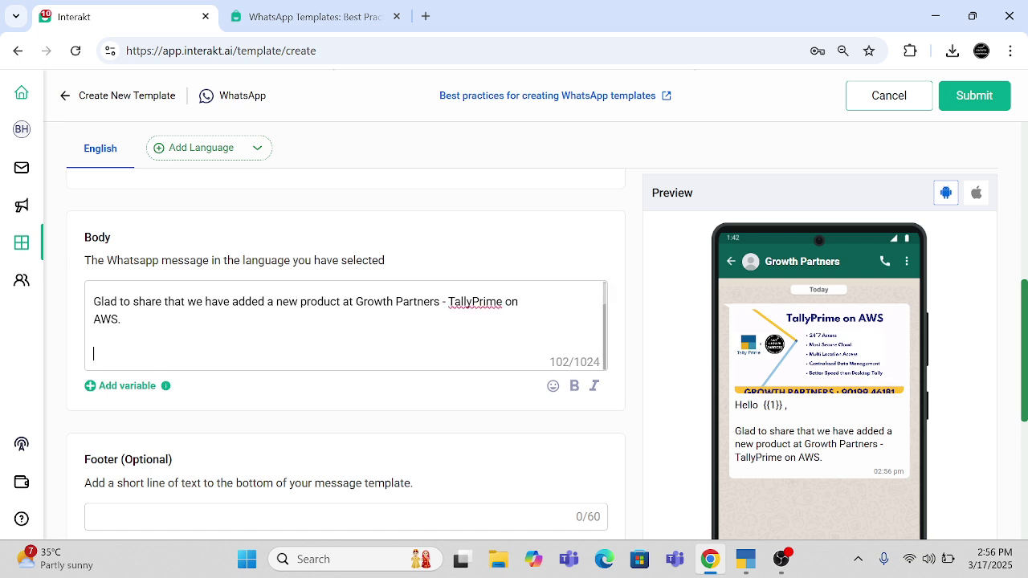
pyautogui.write('W')
pyautogui.press('BackSpace')
pyautogui.write('This m')
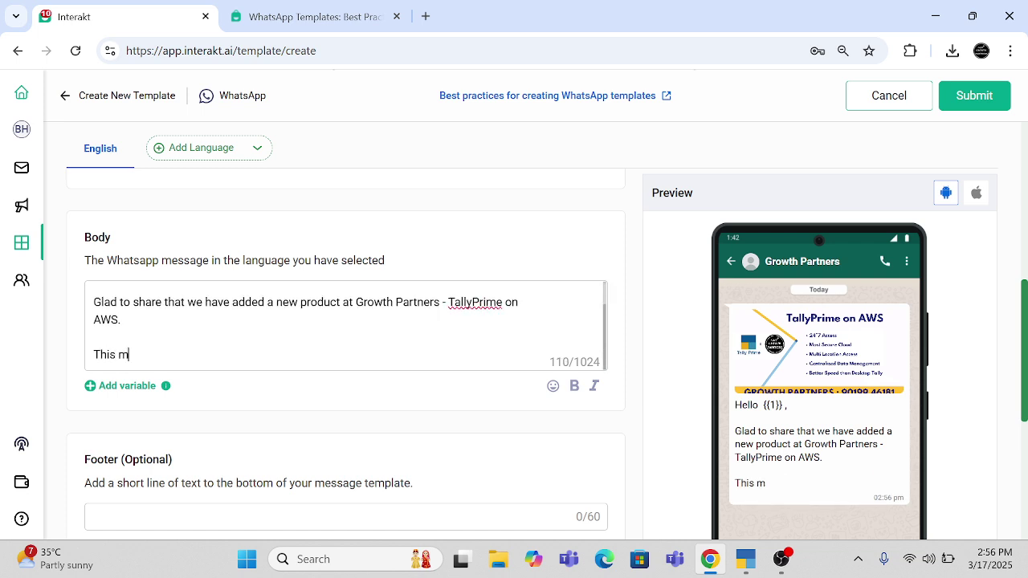
pyautogui.write('ail is sent')
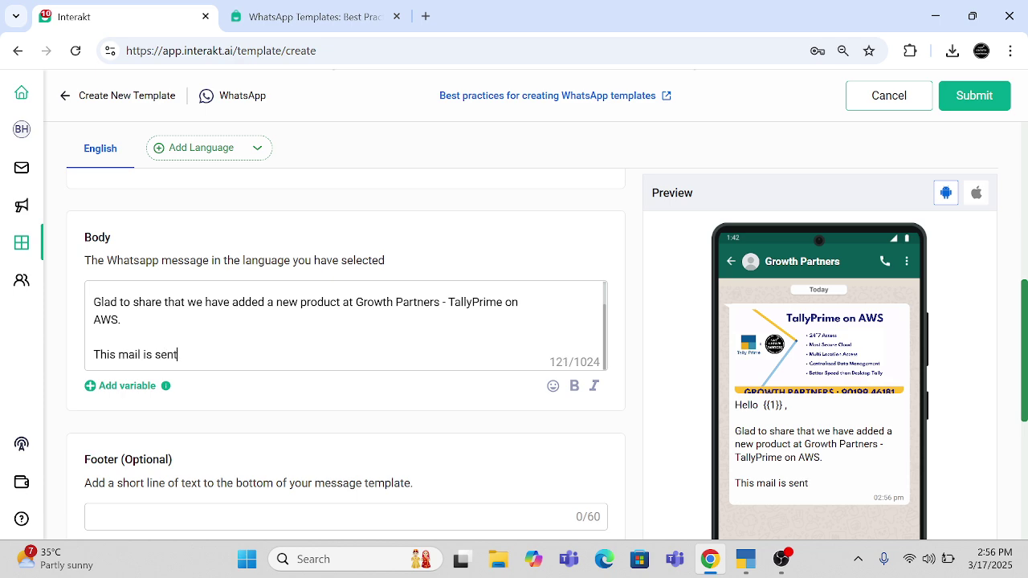
pyautogui.write(' to you  as y')
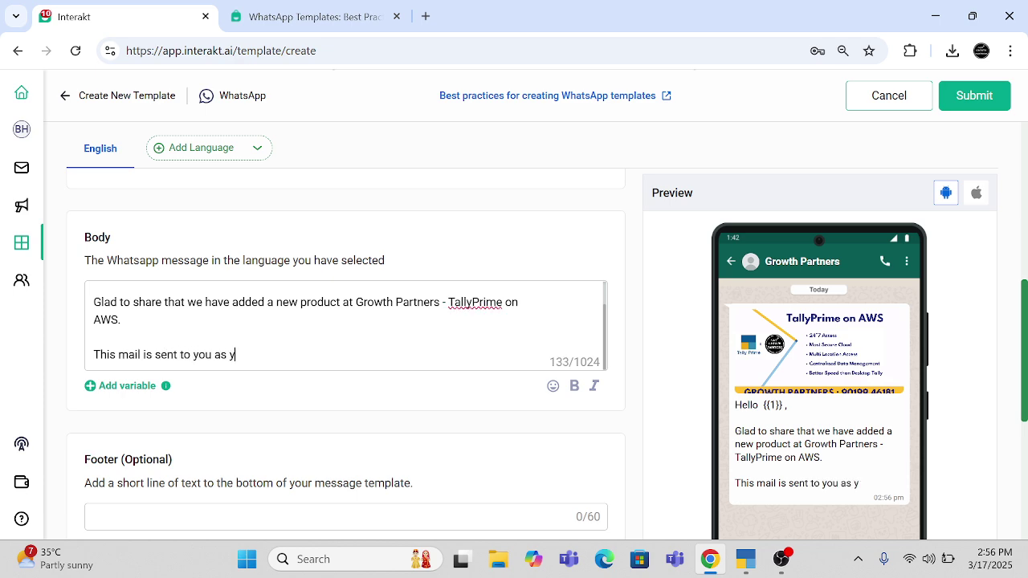
pyautogui.write('our regist')
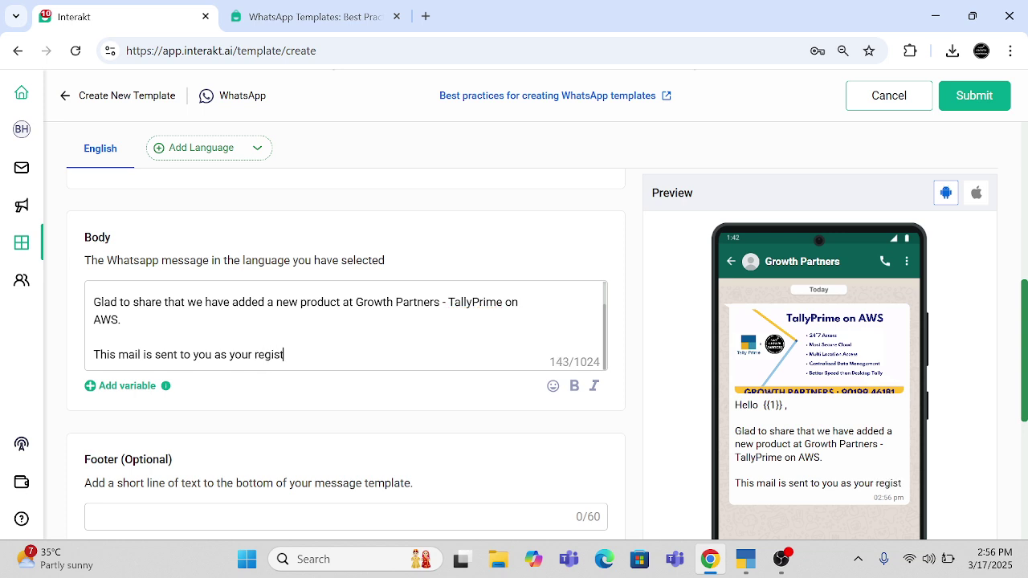
pyautogui.write('ered email ')
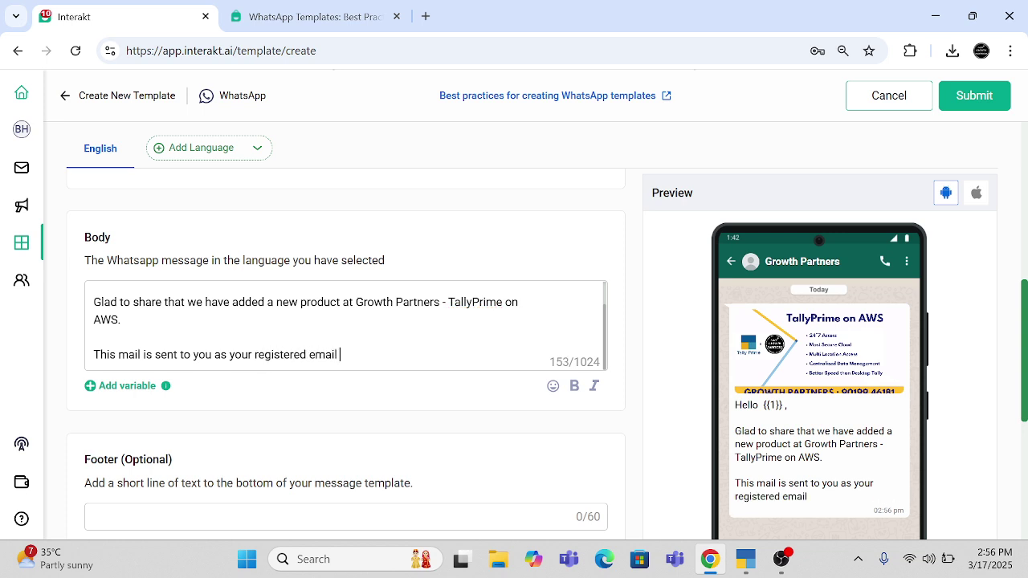
pyautogui.write('DID')
pyautogui.click(126, 386)
pyautogui.write('is a Multi')
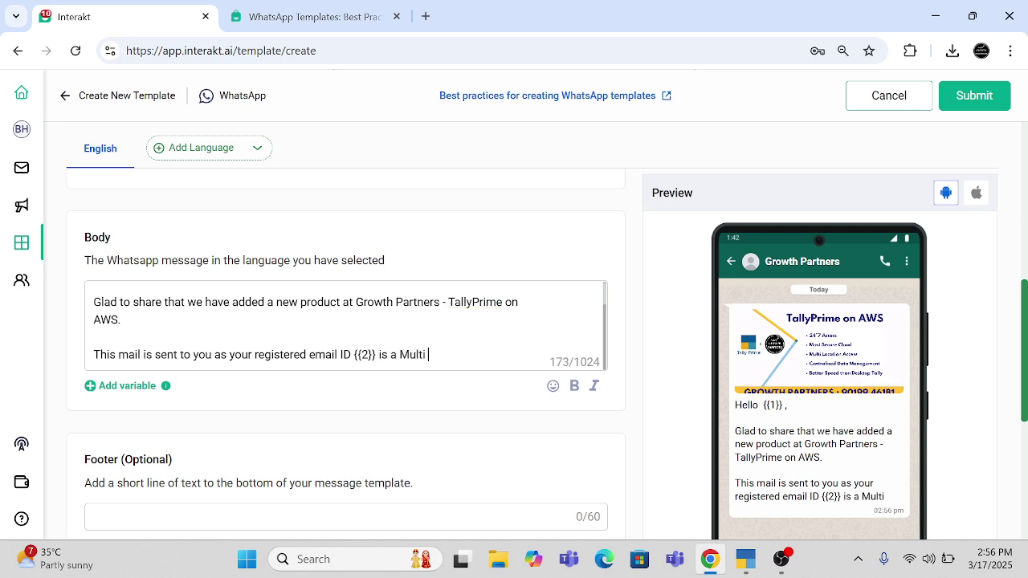
pyautogui.write(' User Licence')
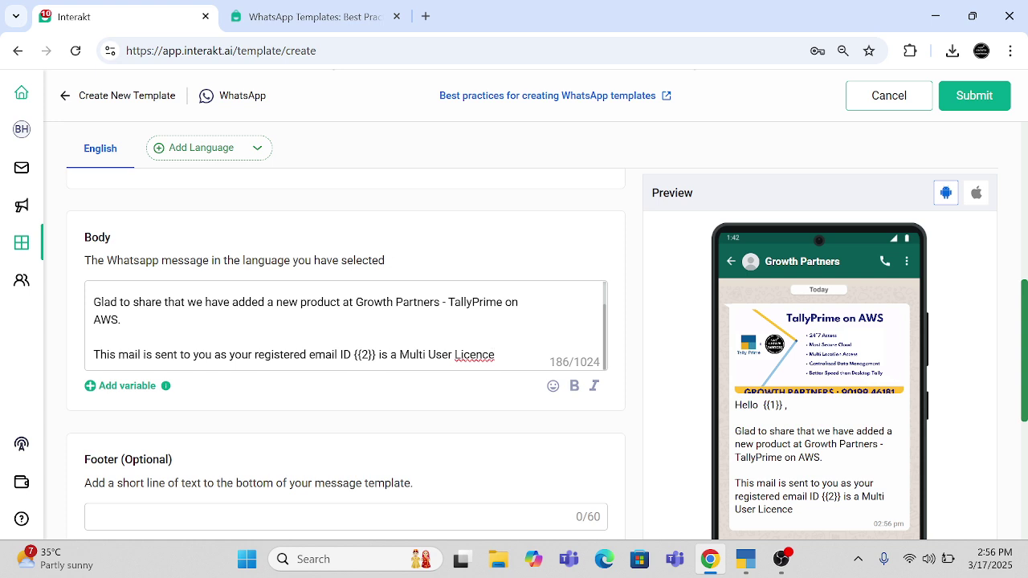
pyautogui.hotkey('ctrl', 'Left')
pyautogui.hotkey('ctrl', 'Left')
pyautogui.hotkey('ctrl', 'Left')
pyautogui.hotkey('ctrl', 'Left')
pyautogui.hotkey('ctrl', 'Right')
pyautogui.hotkey('ctrl', 'Right')
pyautogui.hotkey('ctrl', 'Right')
pyautogui.hotkey('ctrl', 'Right')
pyautogui.write('and this feature can')
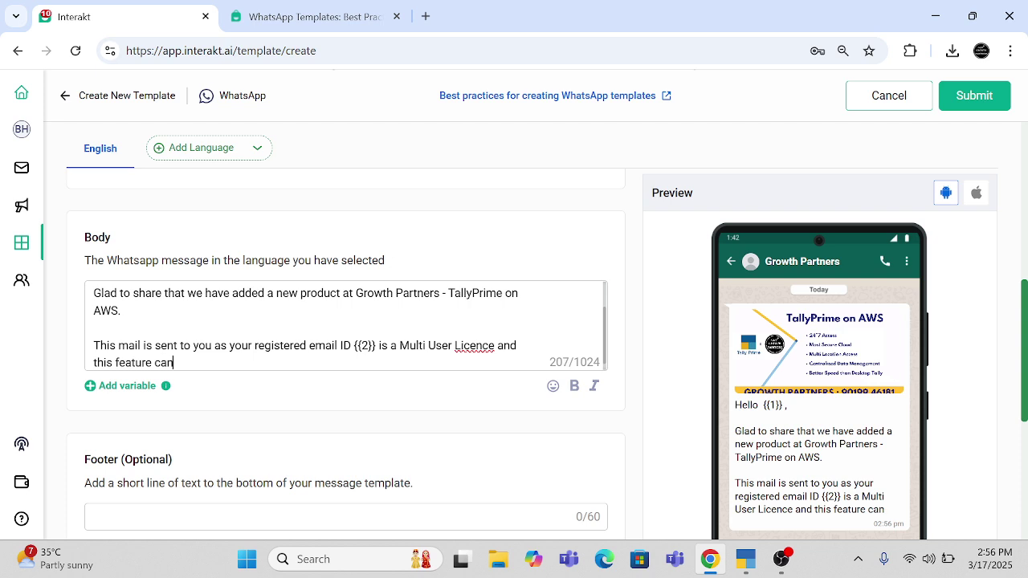
pyautogui.write(' be useful to')
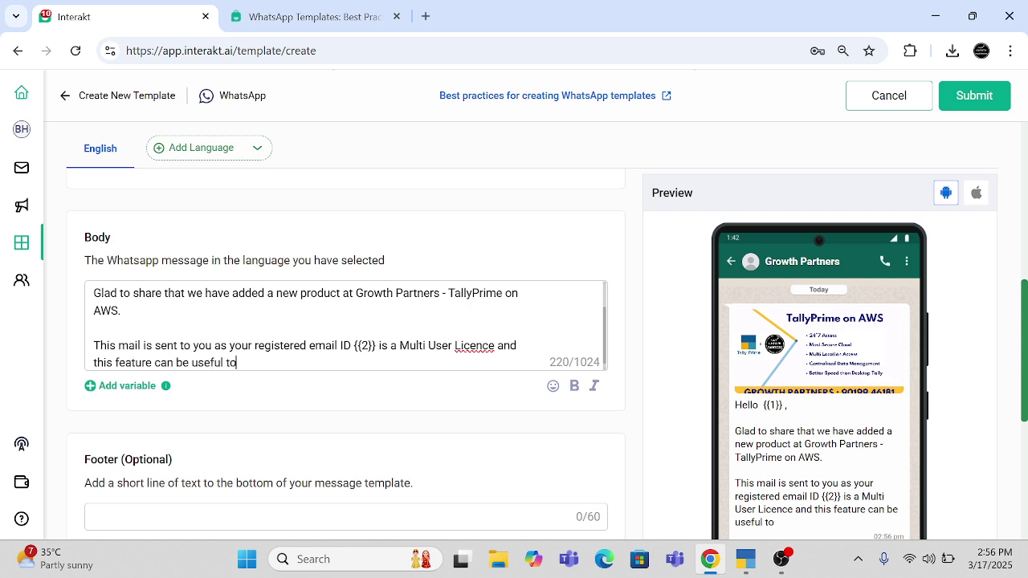
pyautogui.write(' you.')
pyautogui.scroll(-2, 774, 401)
# - Set the footer to 'Growth Partners' after briefly trying 'Reply STOP to unsubscribe'
pyautogui.scroll(1, 587, 409)
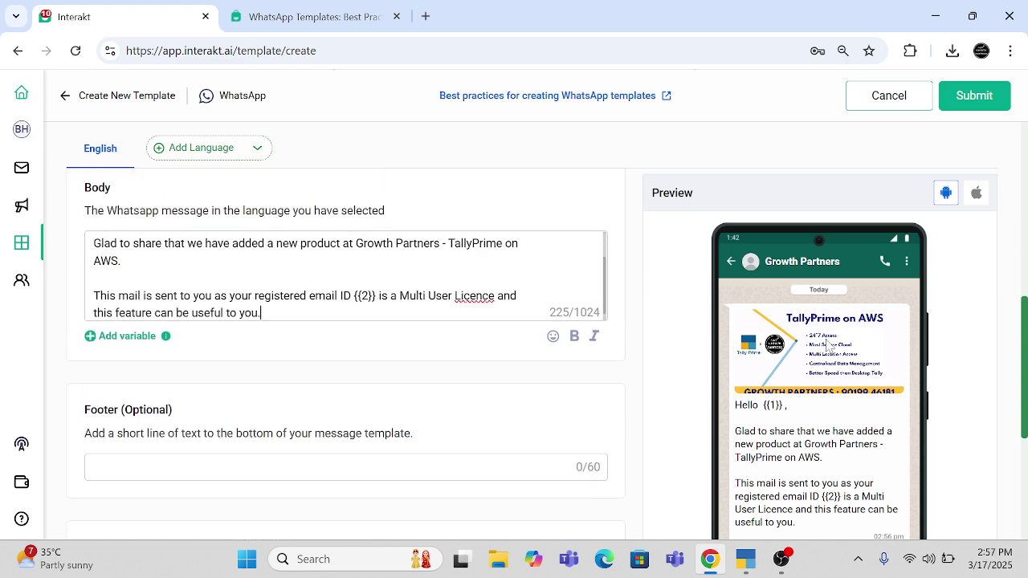
pyautogui.scroll(-3, 556, 325)
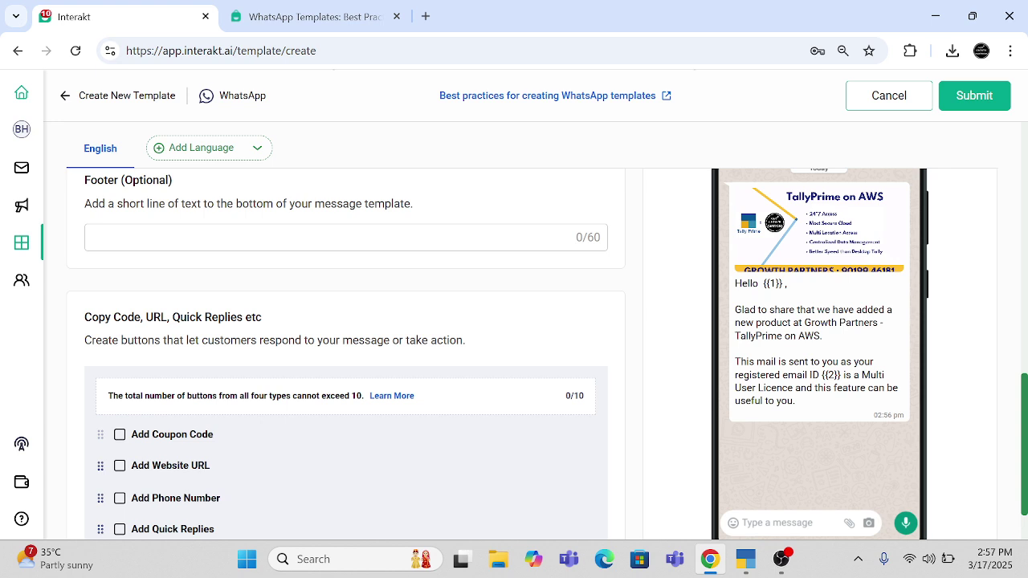
pyautogui.write('G')
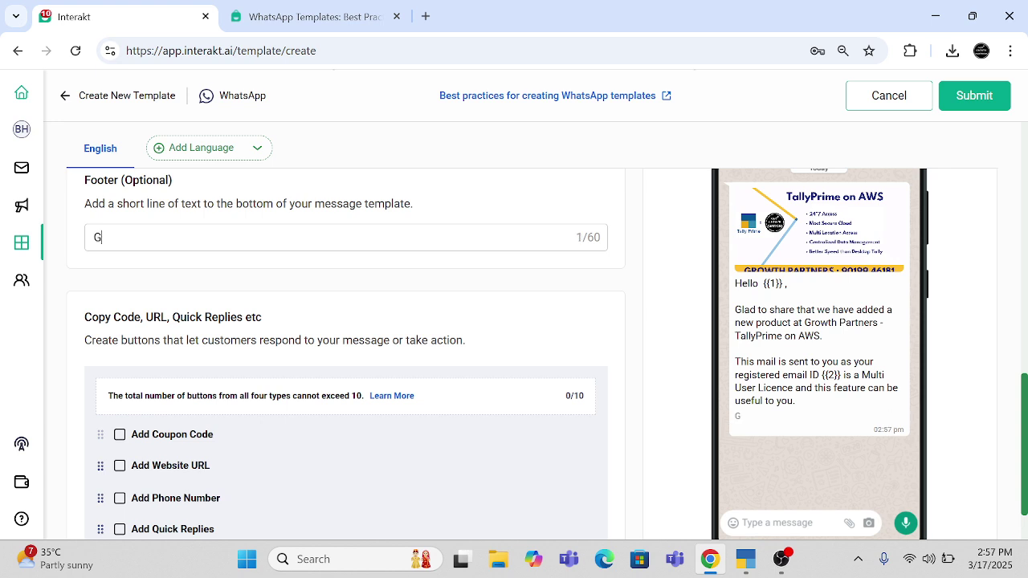
pyautogui.write('rowth Partners')
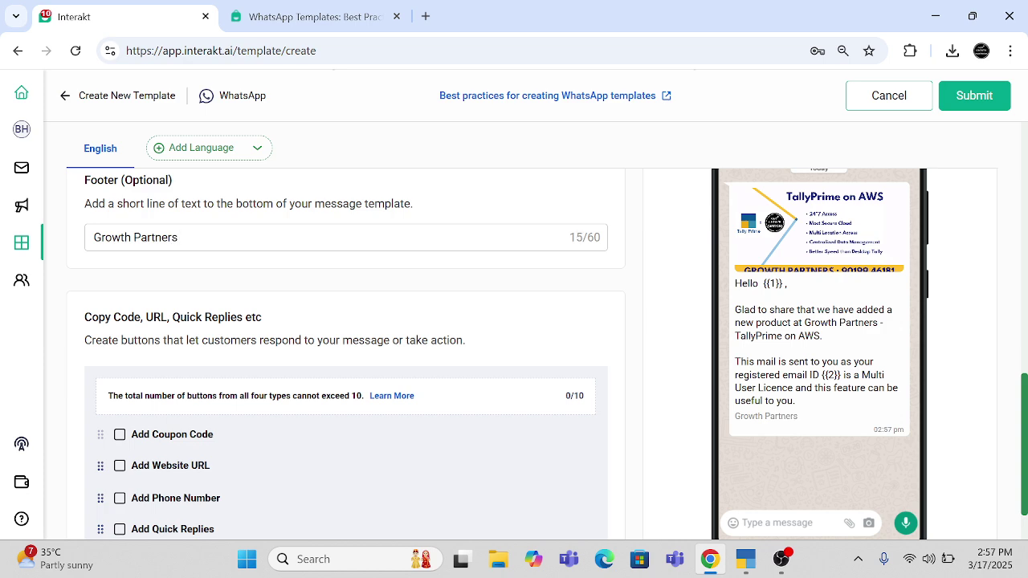
pyautogui.hotkey('ctrl', 'a')
pyautogui.write('Reply ')
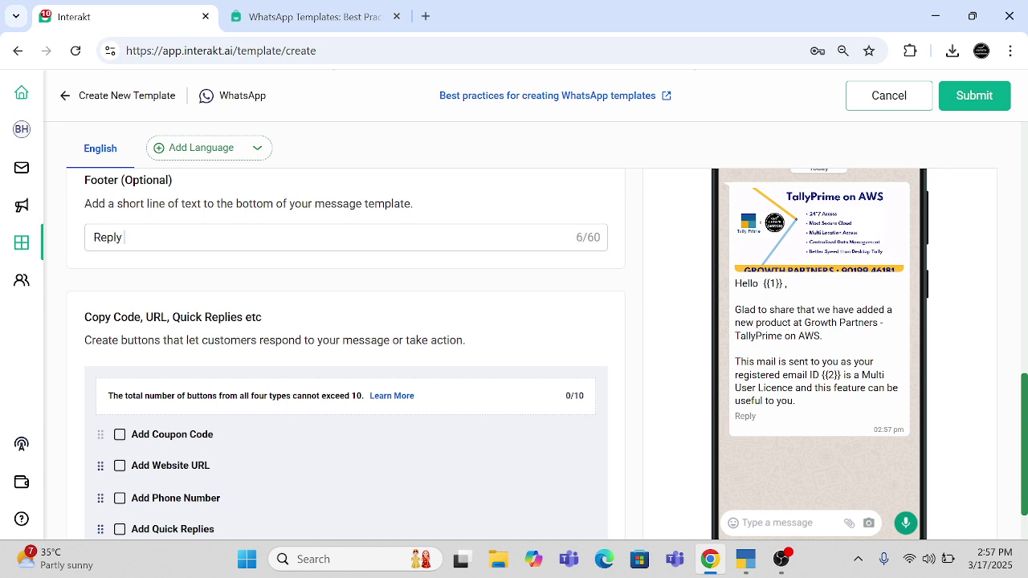
pyautogui.write('STOP to unsubcribe')
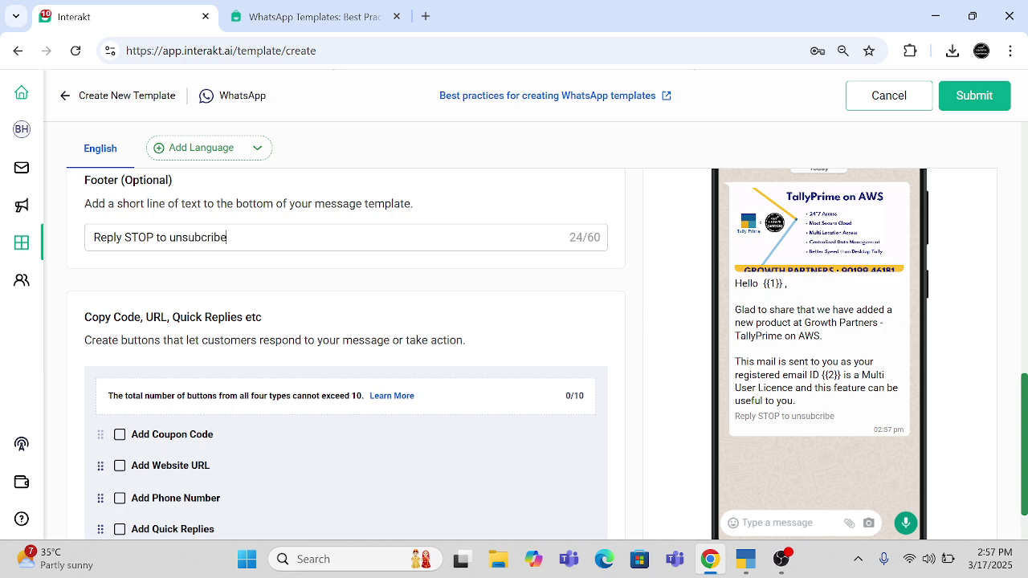
pyautogui.hotkey('ctrl', 'shift', 'Left')
pyautogui.hotkey('ctrl', 'shift', 'Left')
pyautogui.hotkey('ctrl', 'shift', 'Left')
pyautogui.hotkey('ctrl', 'shift', 'Left')
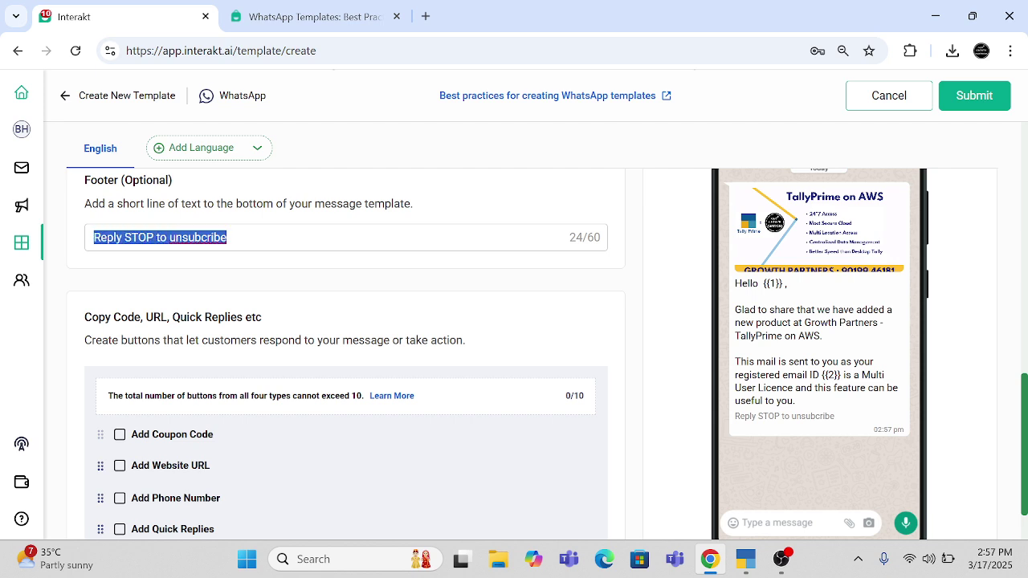
pyautogui.write('Growth Partenrs')
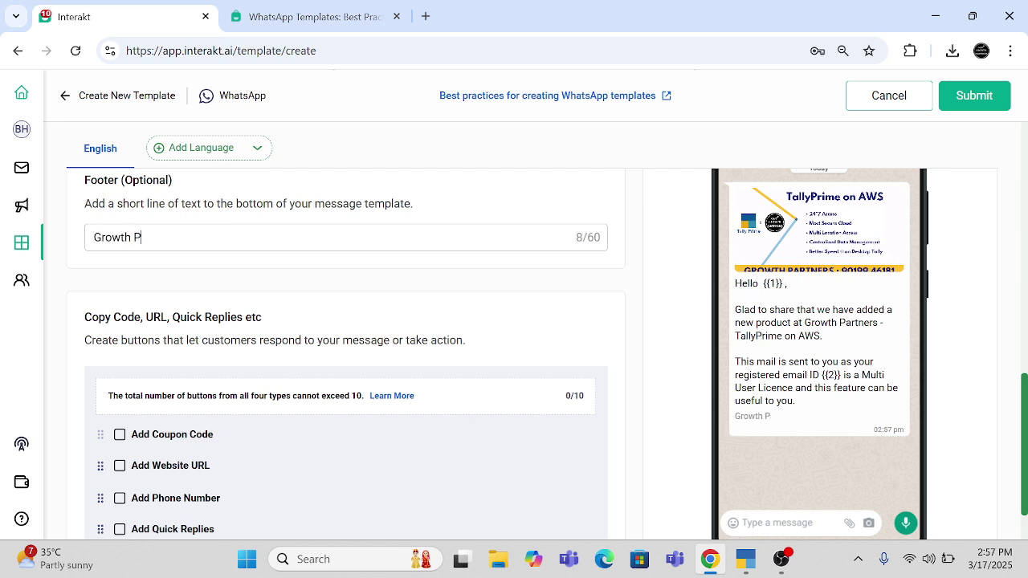
pyautogui.press('BackSpace')
pyautogui.press('BackSpace')
pyautogui.press('BackSpace')
pyautogui.press('BackSpace')
pyautogui.write('ners')
pyautogui.scroll(-1, 276, 366)
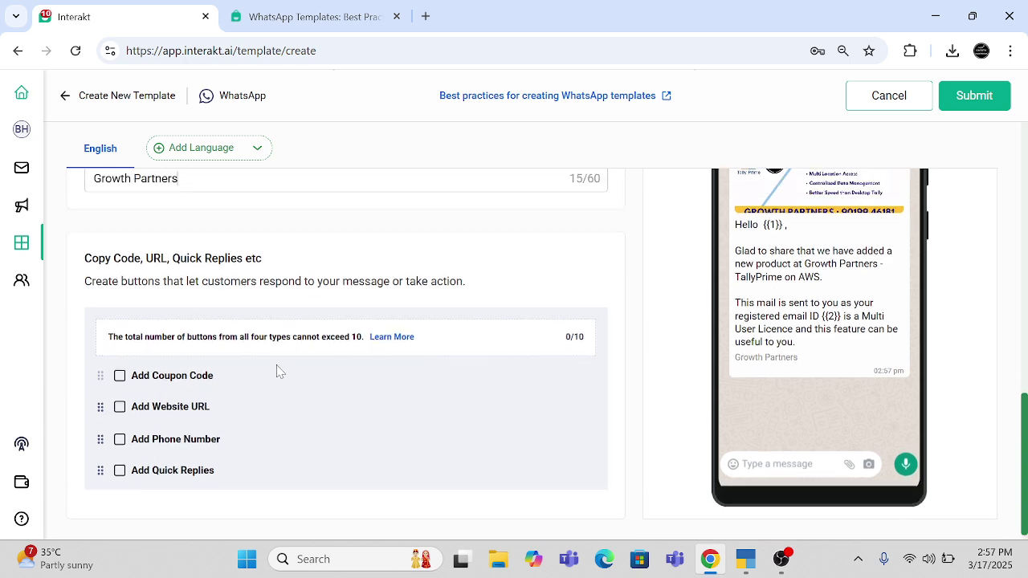
pyautogui.scroll(1, 278, 370)
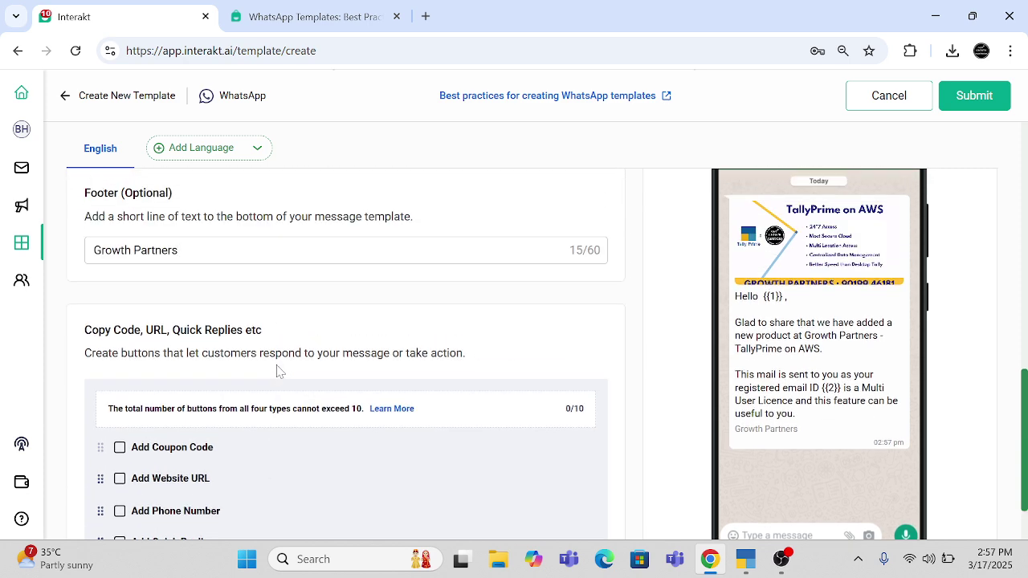
pyautogui.scroll(-2, 278, 369)
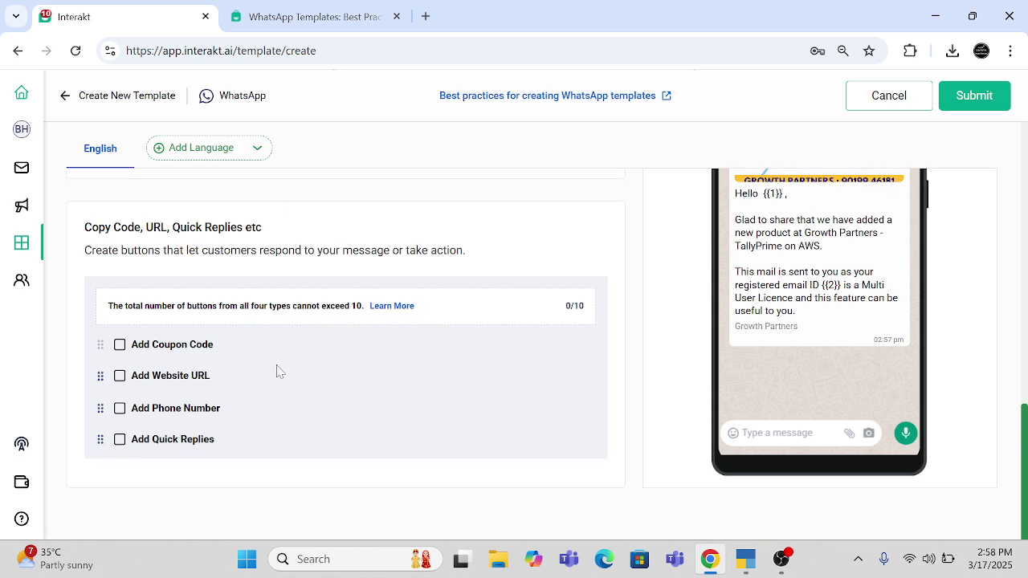
# - Add a Copy Code button with coupon D2C and a static website URL button
pyautogui.click(119, 345)
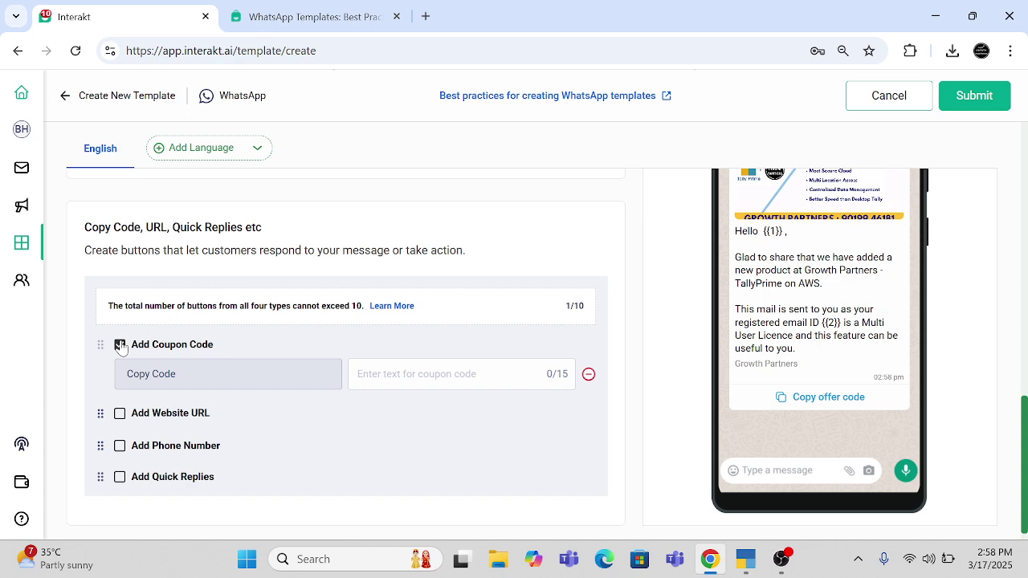
pyautogui.click(433, 374)
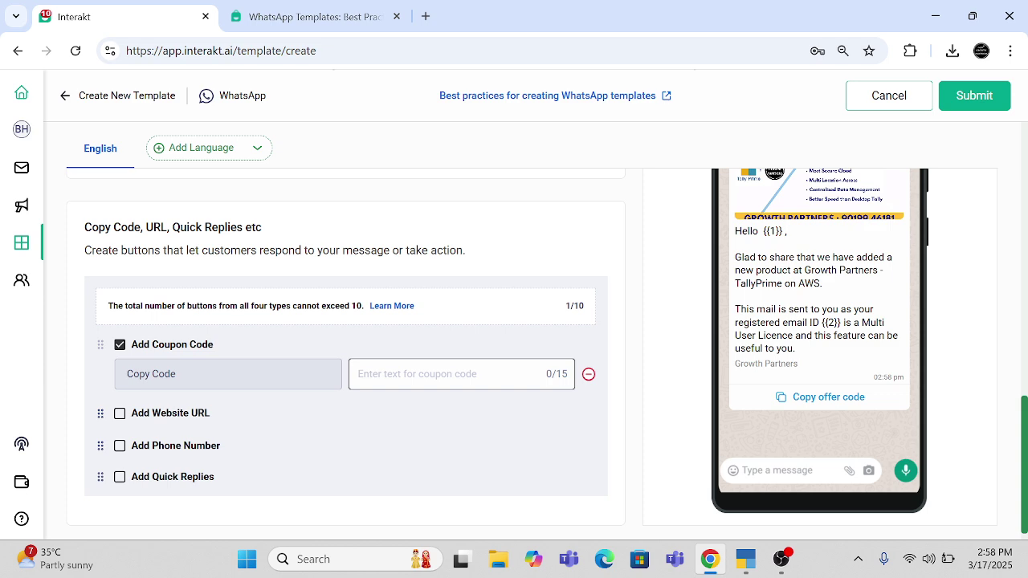
pyautogui.write('D2C')
pyautogui.hotkey('ctrl', 'a')
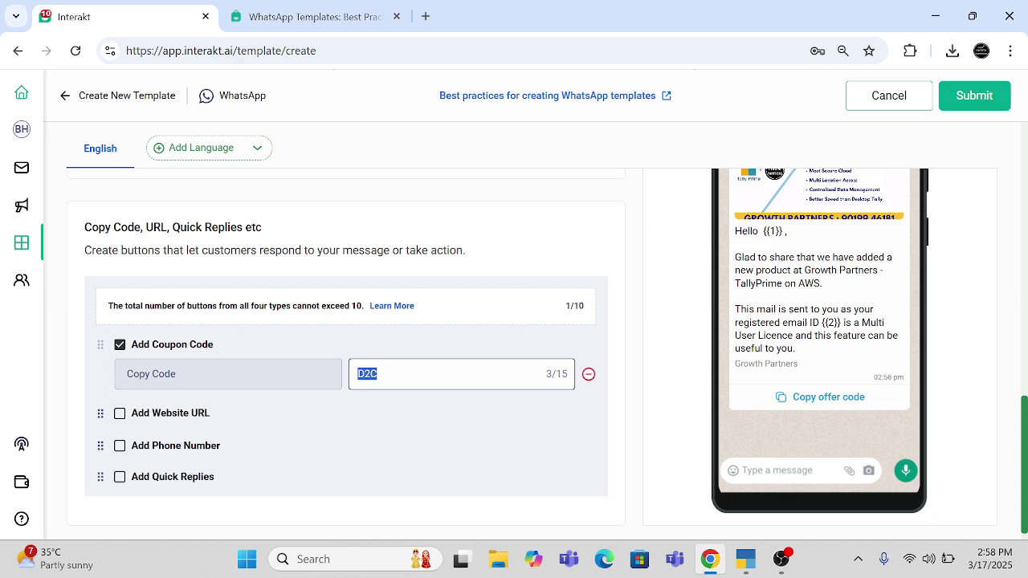
pyautogui.scroll(1, 452, 278)
pyautogui.scroll(3, 453, 279)
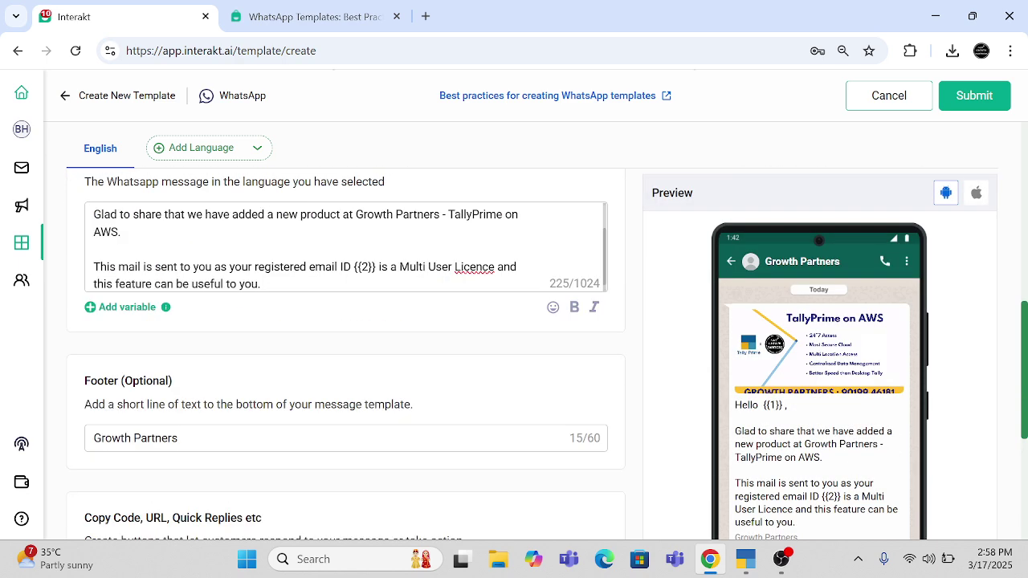
pyautogui.scroll(-4, 429, 374)
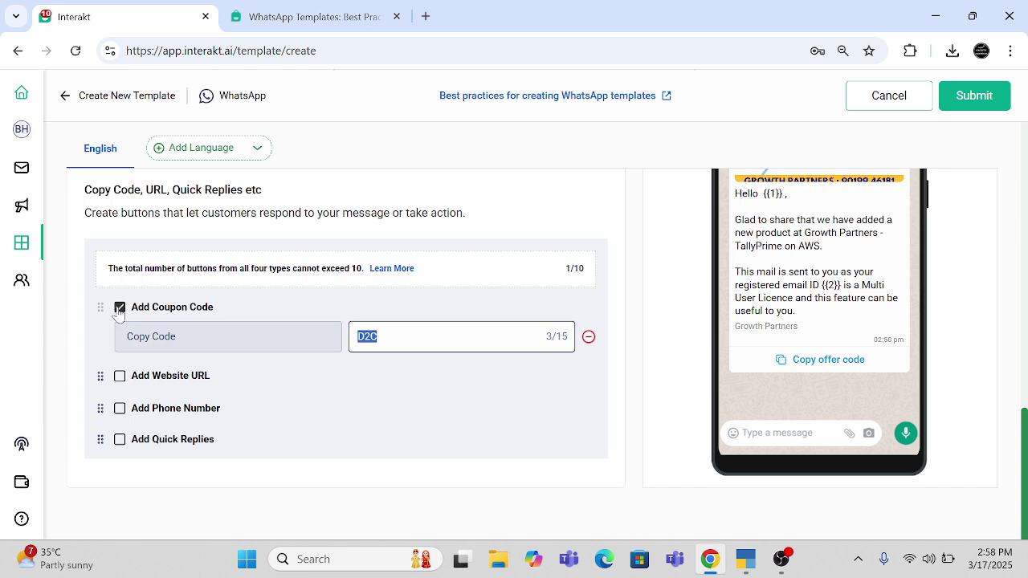
pyautogui.click(120, 376)
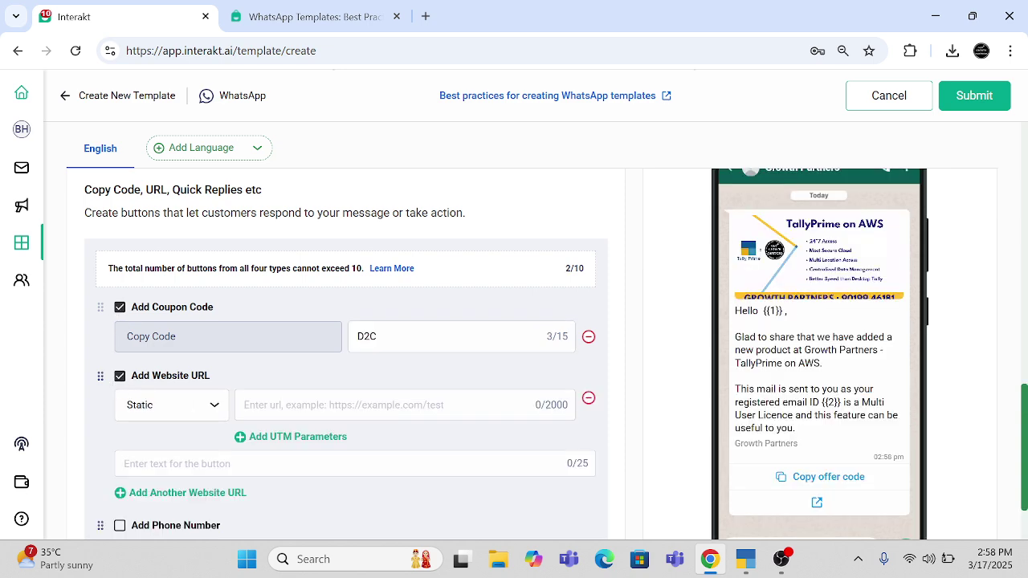
pyautogui.click(191, 410)
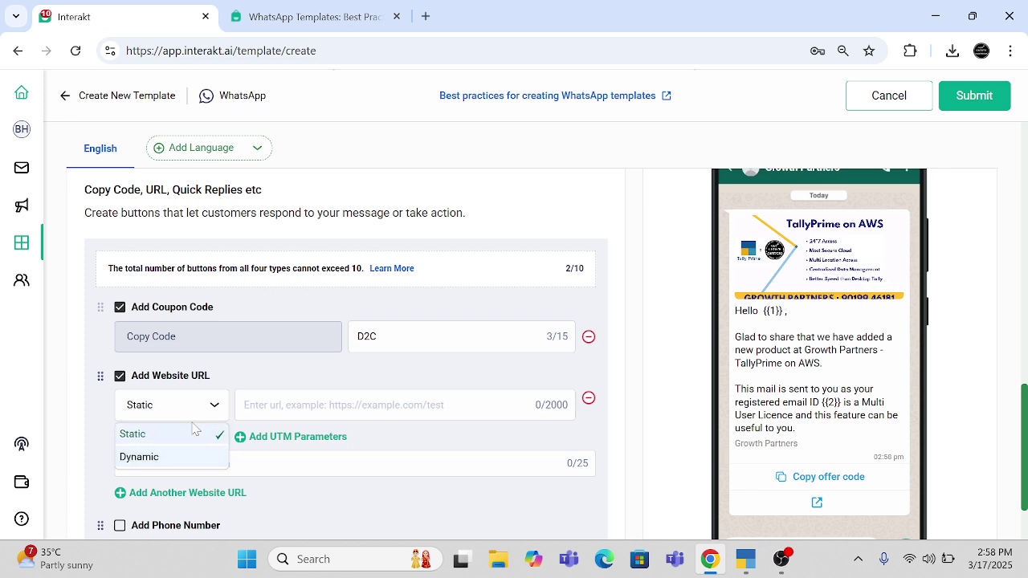
pyautogui.click(193, 433)
pyautogui.press('Tab')
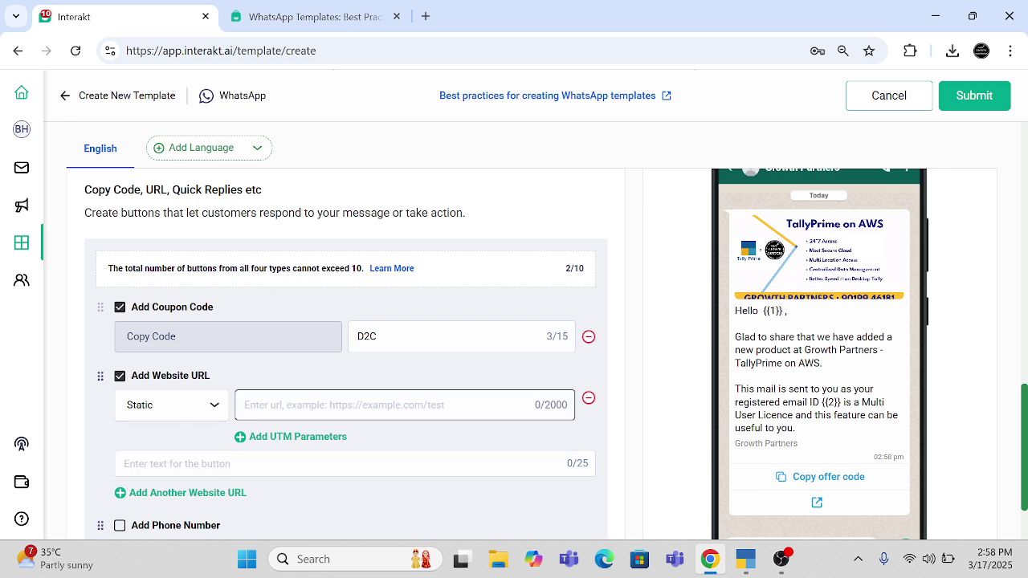
pyautogui.write('www.goo')
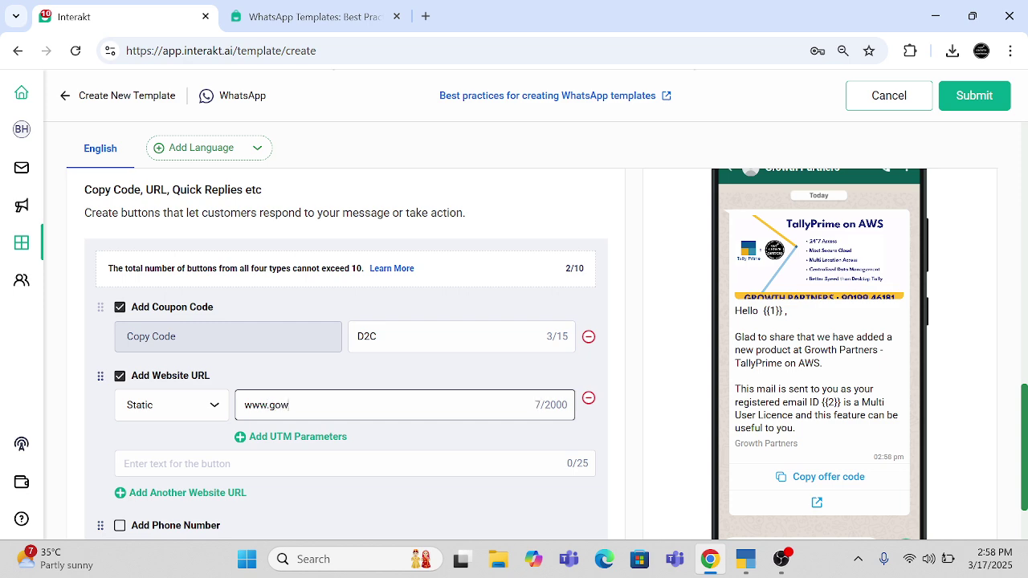
pyautogui.press('BackSpace')
pyautogui.press('BackSpace')
pyautogui.write('rowthpartners.in')
# - Label the website button 'Check Website' and add a phone-number button
pyautogui.click(241, 463)
pyautogui.write('Chec')
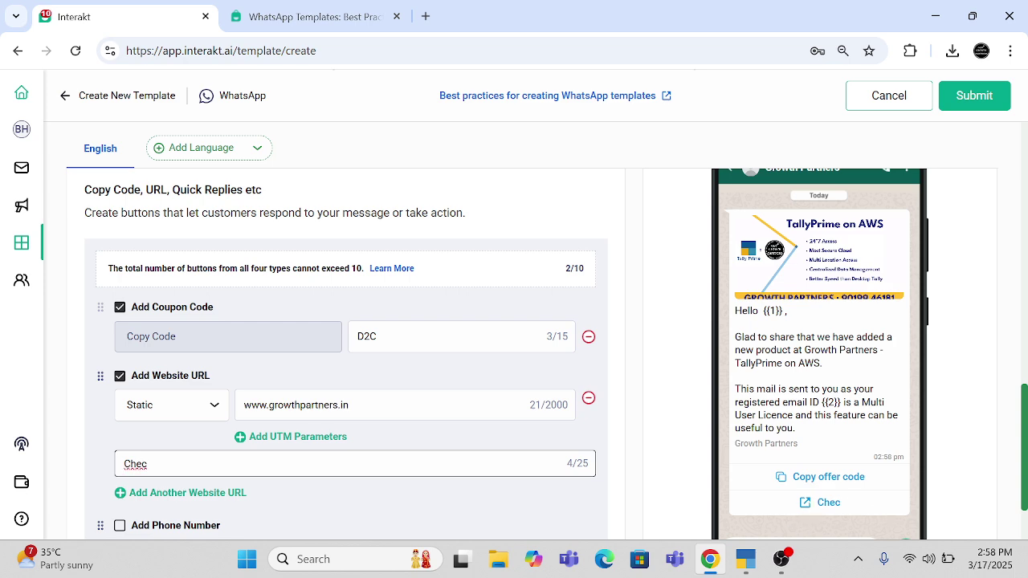
pyautogui.write('k W')
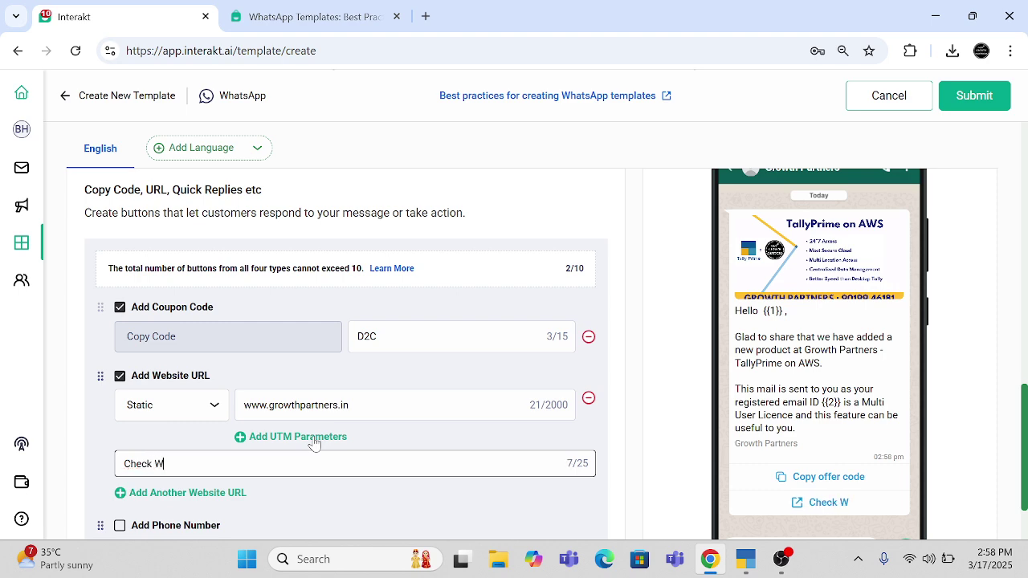
pyautogui.write('ebsite')
pyautogui.scroll(-2, 314, 444)
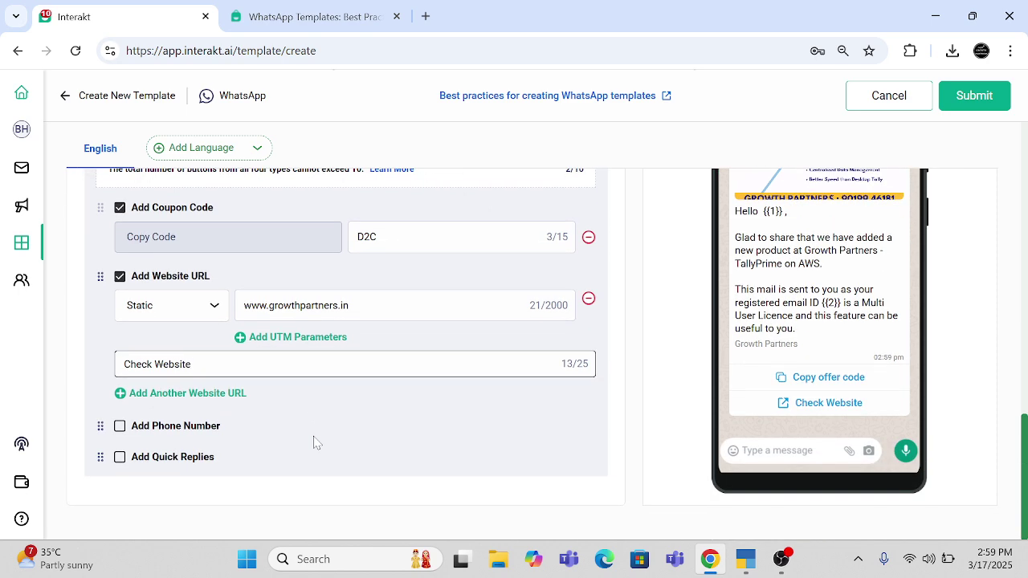
pyautogui.click(120, 426)
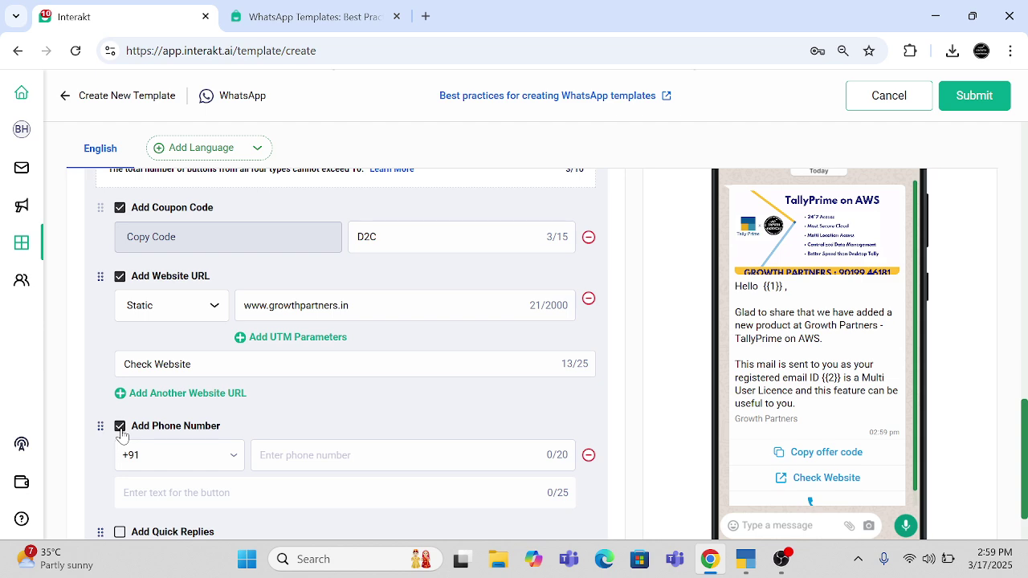
# - Enter the business phone number after +91, label the button 'Call', and add a Quick Reply button
pyautogui.scroll(-2, 121, 434)
pyautogui.click(326, 362)
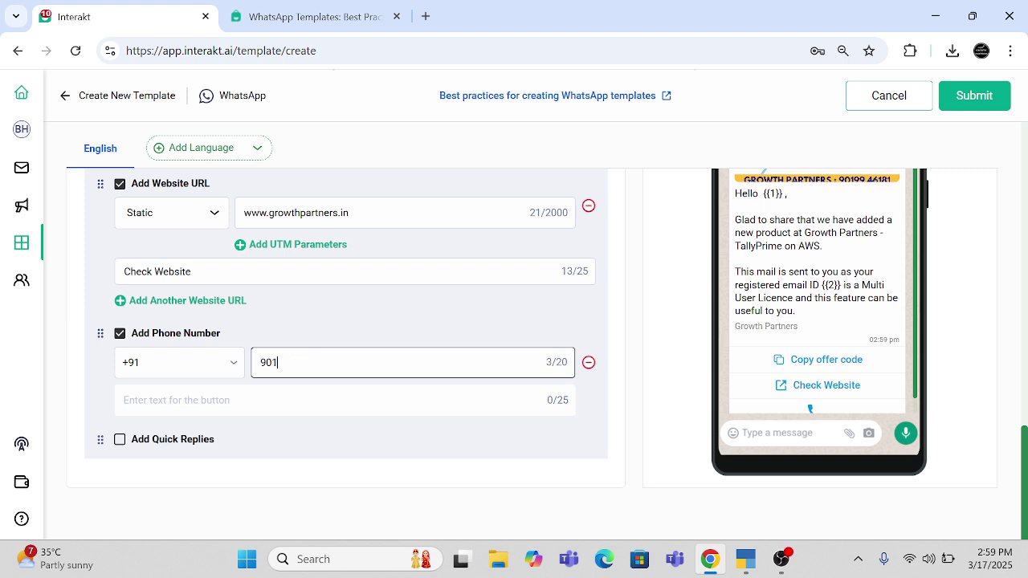
pyautogui.click(125, 400)
pyautogui.write('Call')
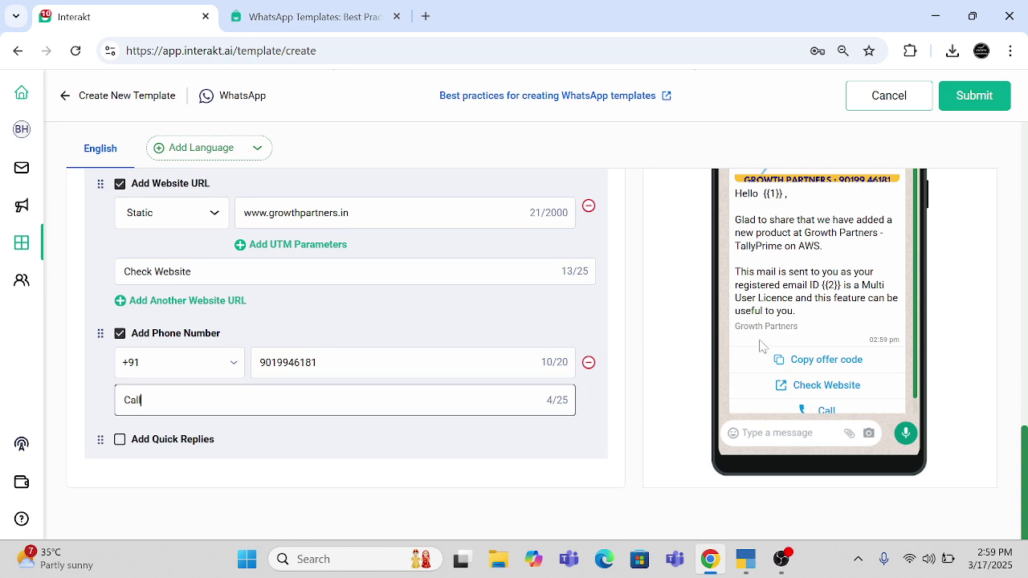
pyautogui.scroll(-1, 763, 347)
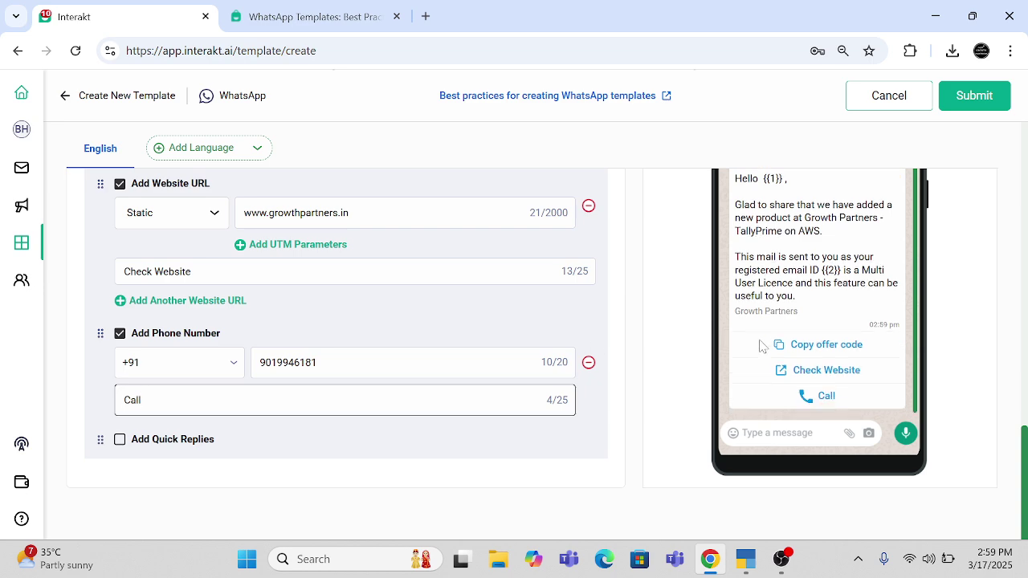
pyautogui.click(120, 440)
# - Enter 'Get a Call Back' as the first quick reply, then add replies with 'Unsubscribe' in the second
pyautogui.click(125, 469)
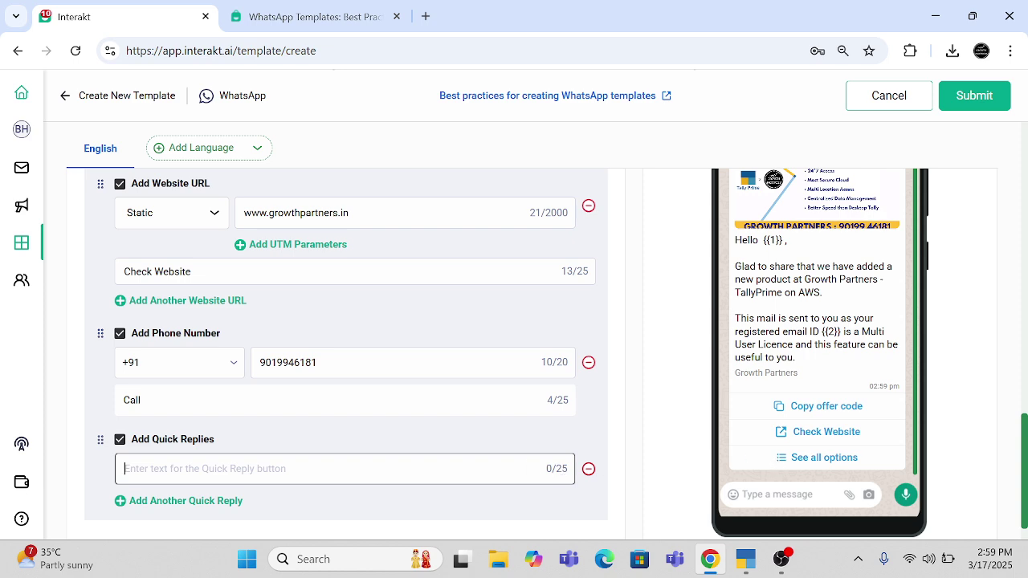
pyautogui.write('Get a Call Back')
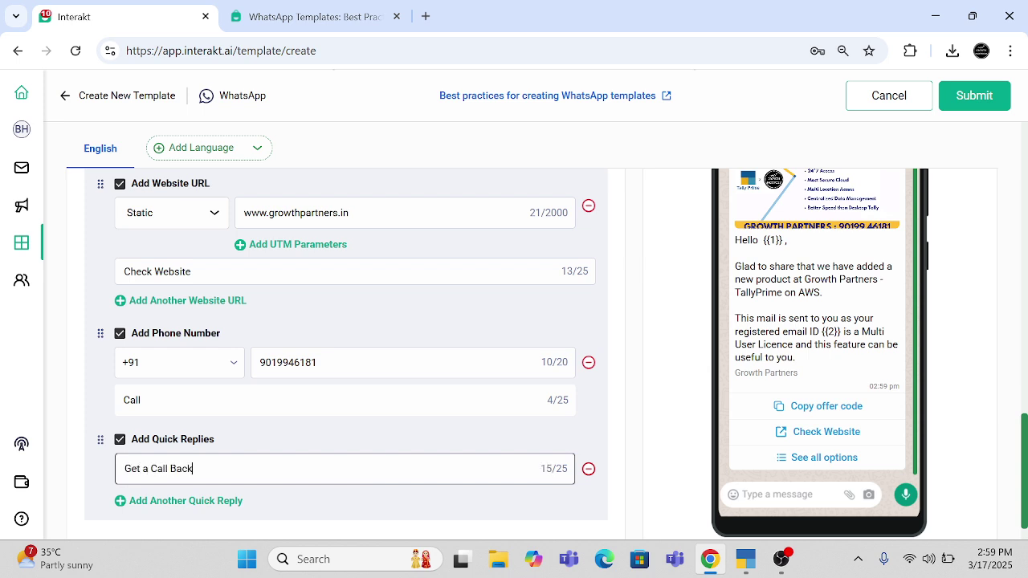
pyautogui.scroll(-1, 267, 448)
pyautogui.click(188, 440)
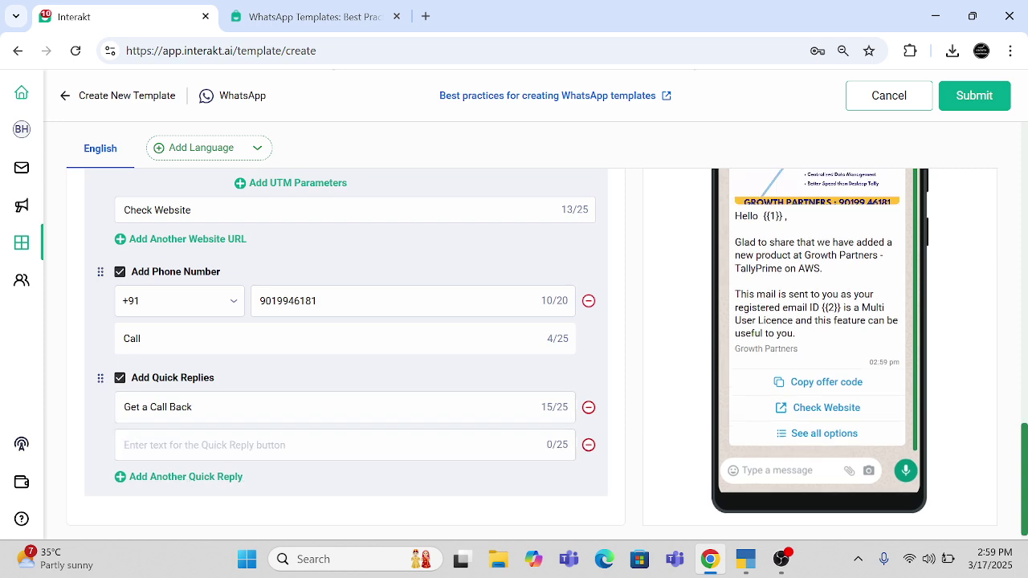
pyautogui.write('Stop')
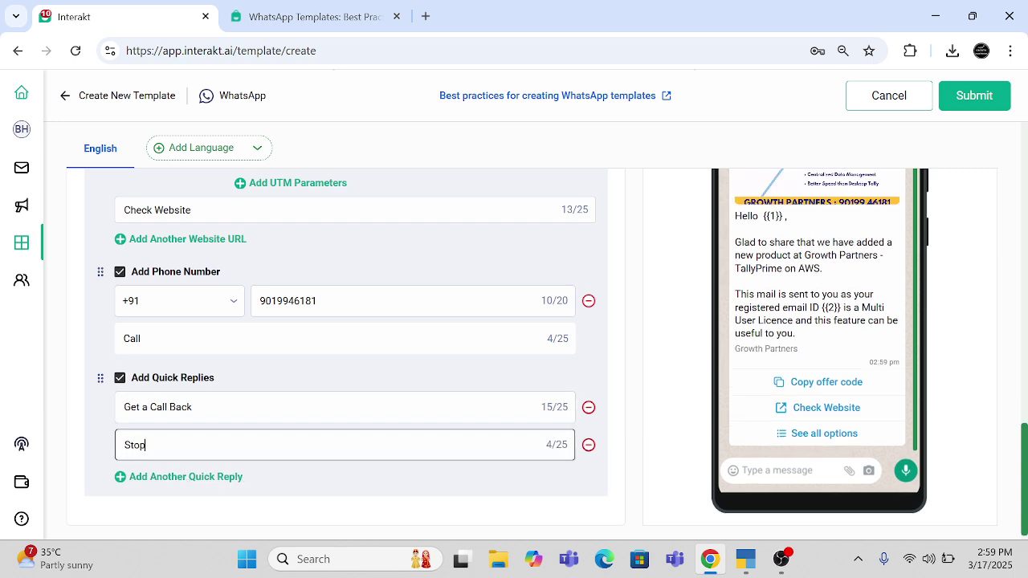
pyautogui.click(157, 480)
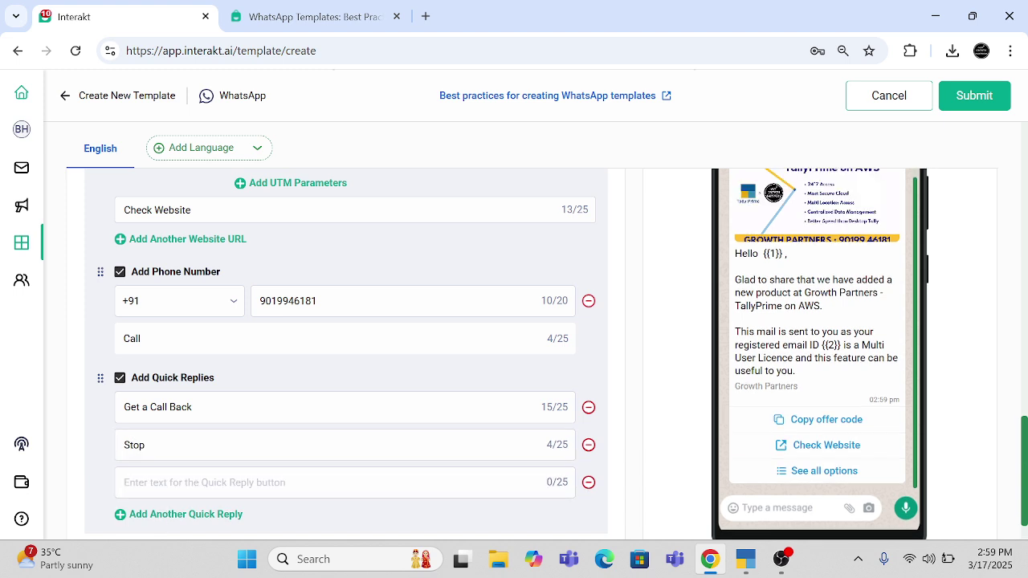
pyautogui.hotkey('ctrl', 'a')
pyautogui.write('Uns')
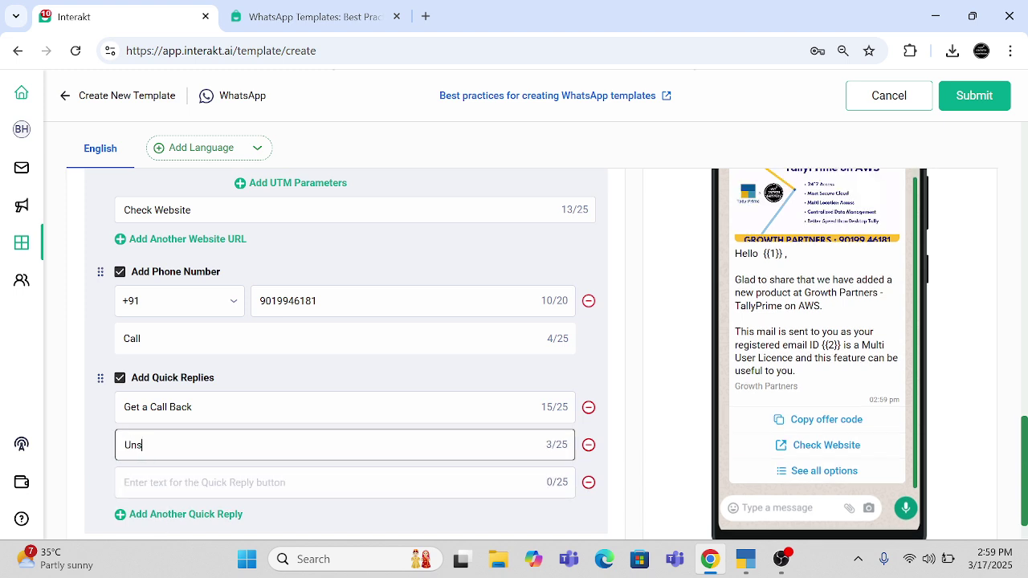
pyautogui.write('ubscribe')
# - Move 'Unsubscribe' to the third quick reply and make the second one 'Send Video'
pyautogui.hotkey('ctrl', 'a')
pyautogui.hotkey('ctrl', 'x')
pyautogui.press('Tab')
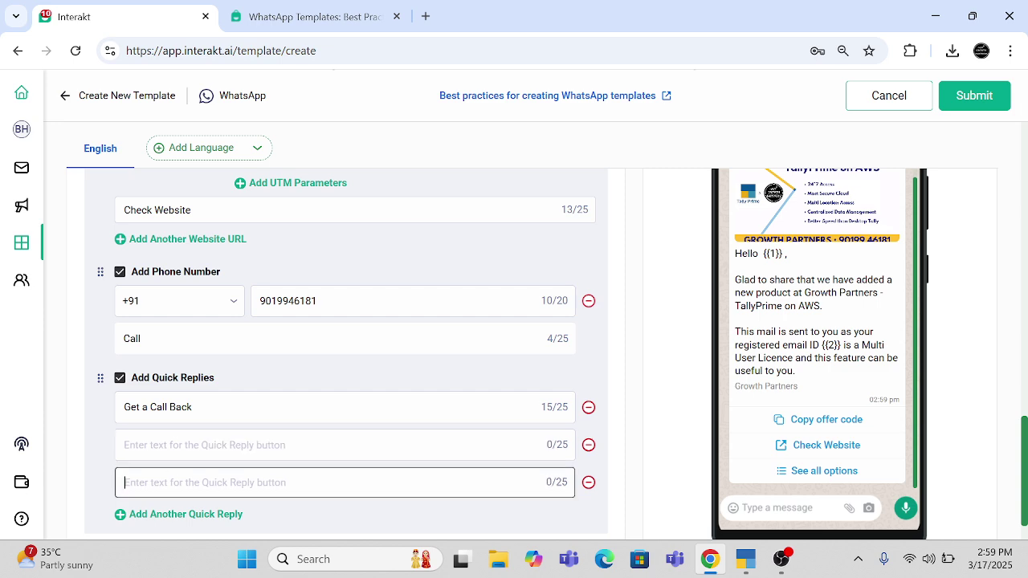
pyautogui.hotkey('ctrl', 'v')
pyautogui.click(125, 445)
pyautogui.write('Know')
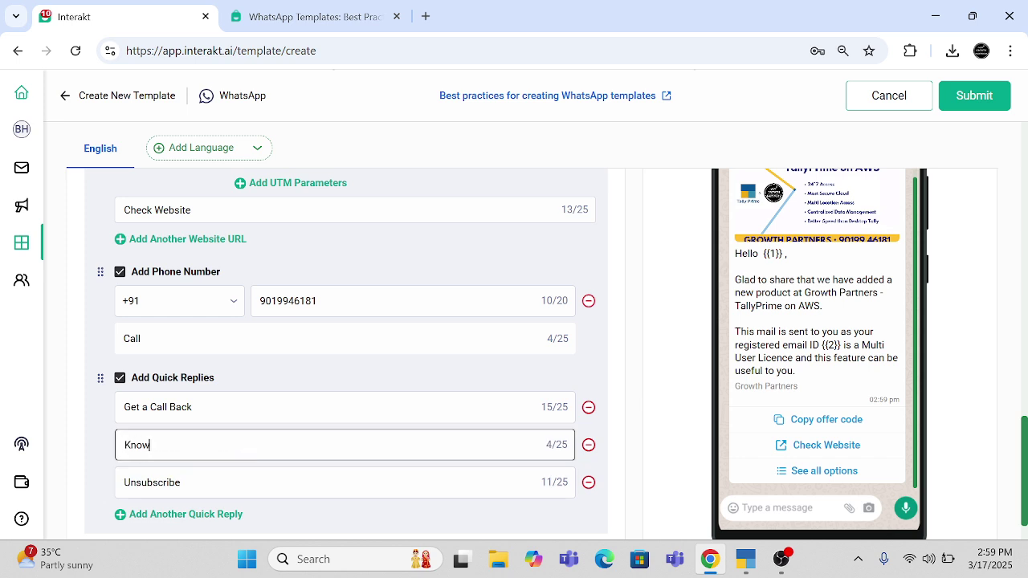
pyautogui.write(' More')
pyautogui.hotkey('ctrl', 'a')
pyautogui.write('Send Video')
pyautogui.scroll(-1, 175, 460)
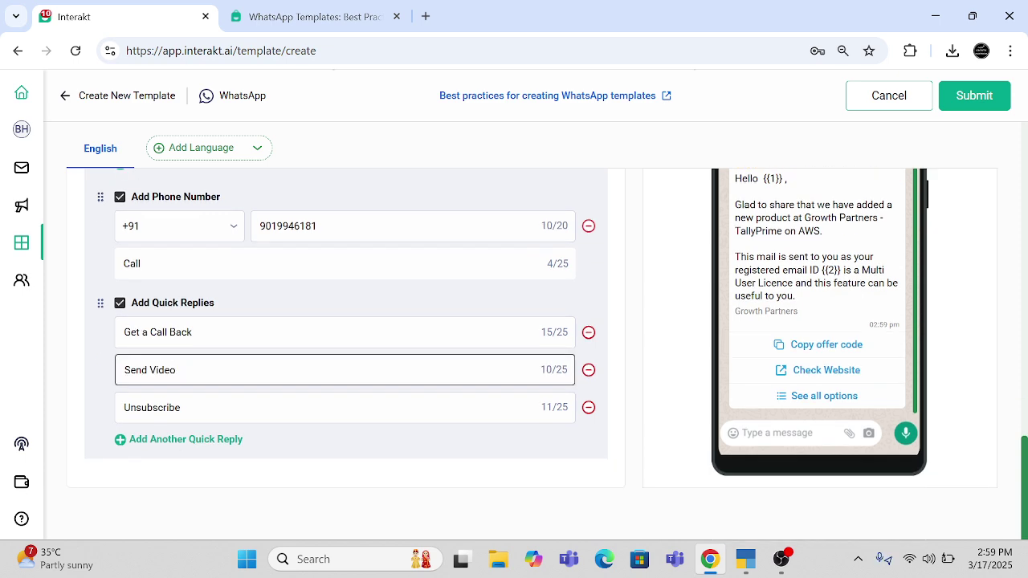
pyautogui.scroll(10, 177, 464)
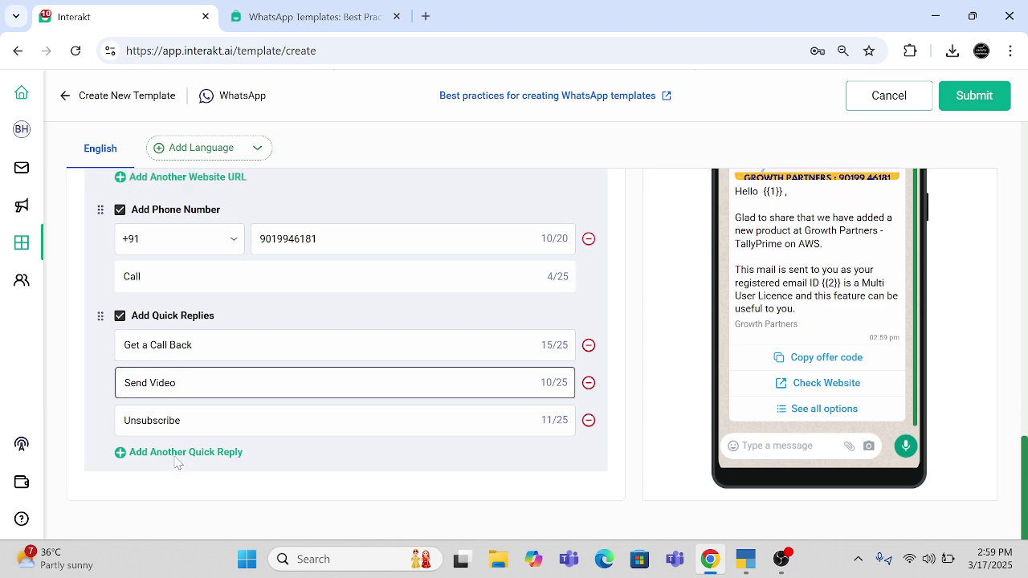
pyautogui.click(968, 100)
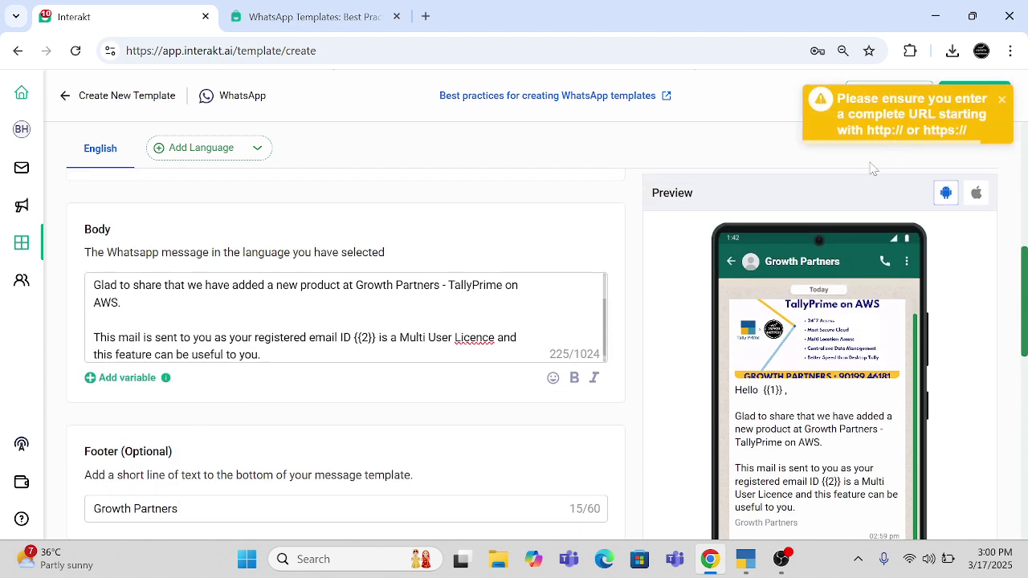
pyautogui.scroll(-6, 274, 487)
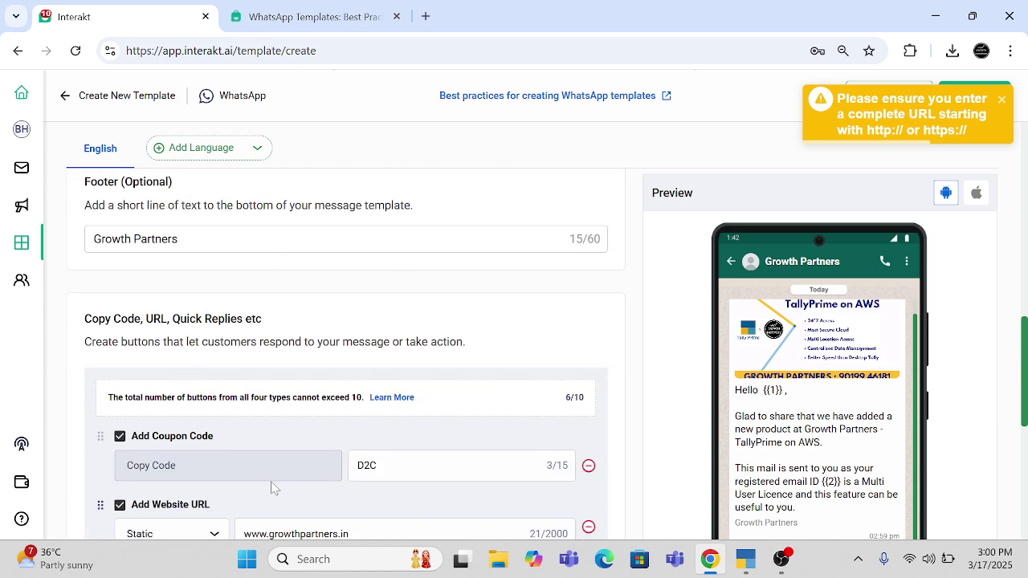
pyautogui.click(244, 309)
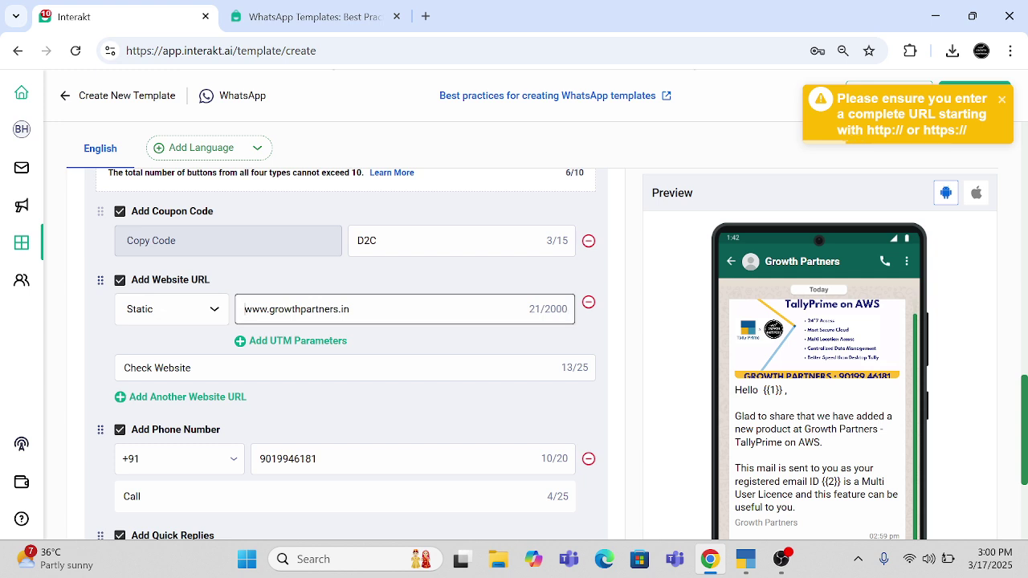
pyautogui.write('htt')
pyautogui.write('ps:')
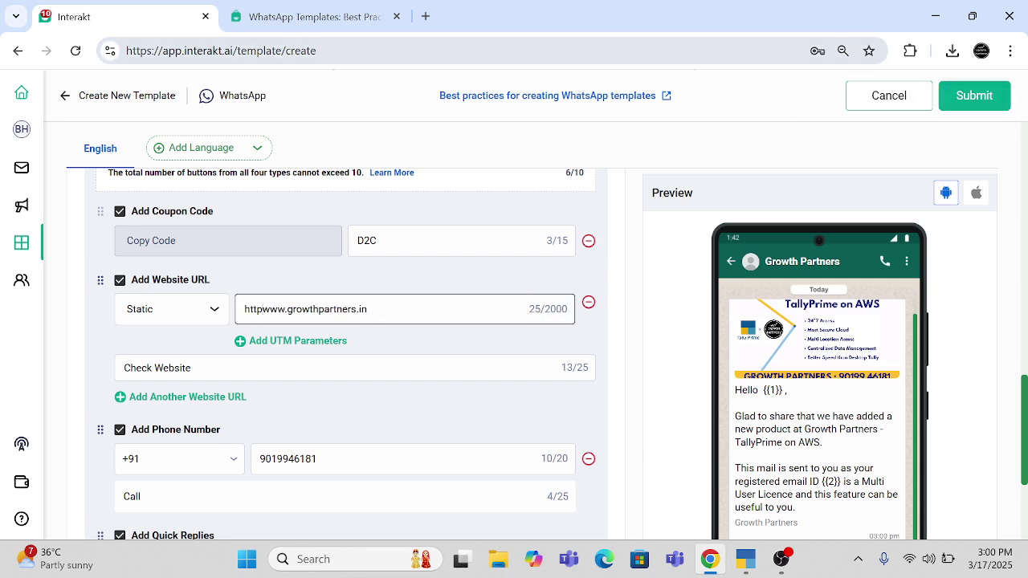
pyautogui.write('//')
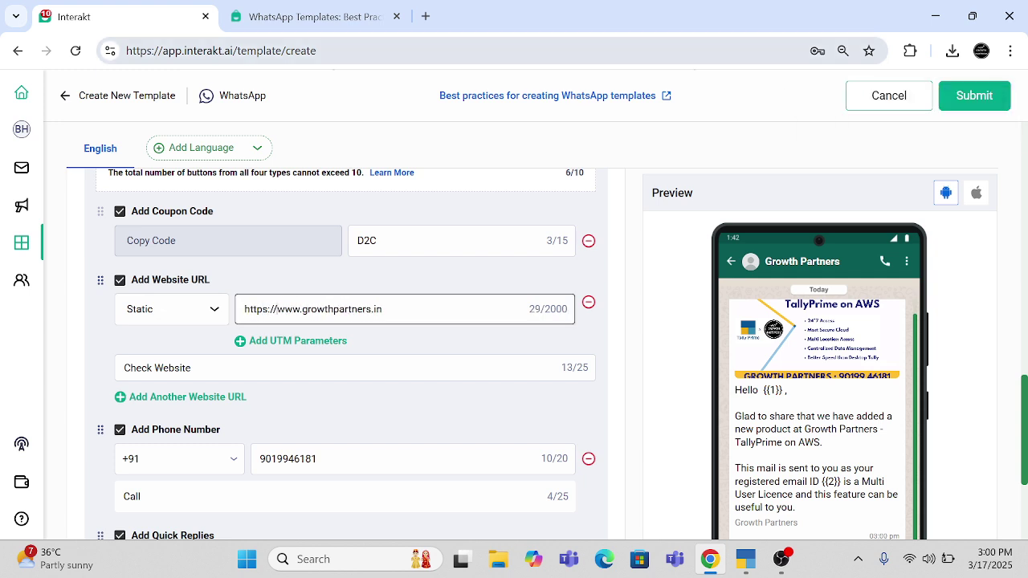
pyautogui.click(951, 96)
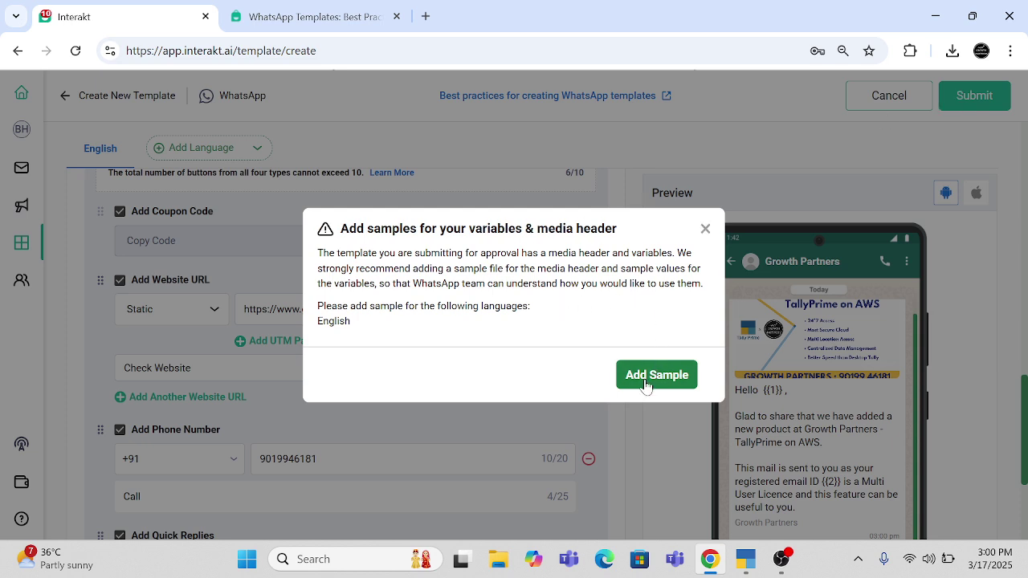
# - Give variables {{1}} and {{2}} the samples Name and Email, then submit the template
pyautogui.click(656, 375)
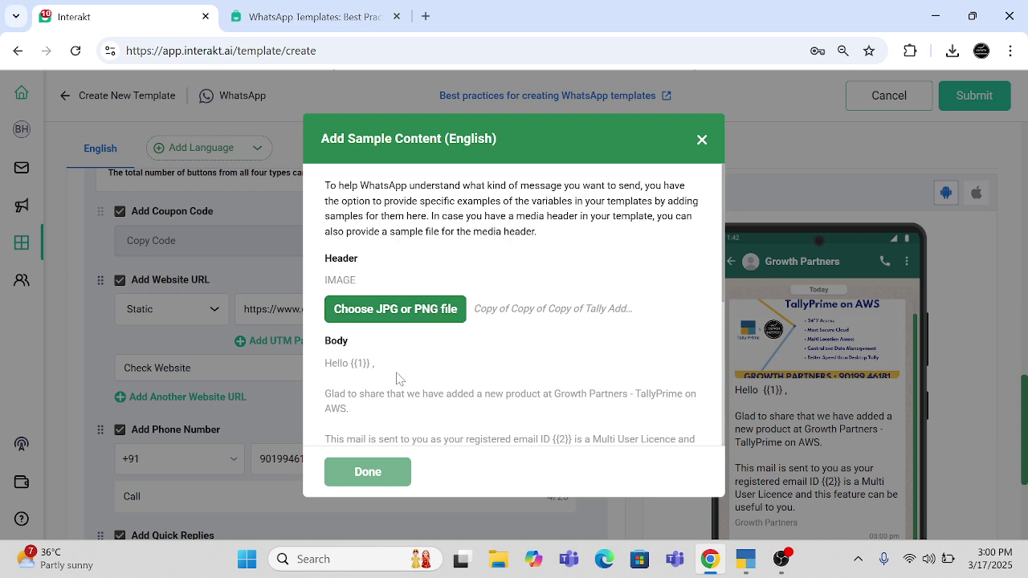
pyautogui.scroll(-3, 395, 379)
pyautogui.scroll(2, 399, 378)
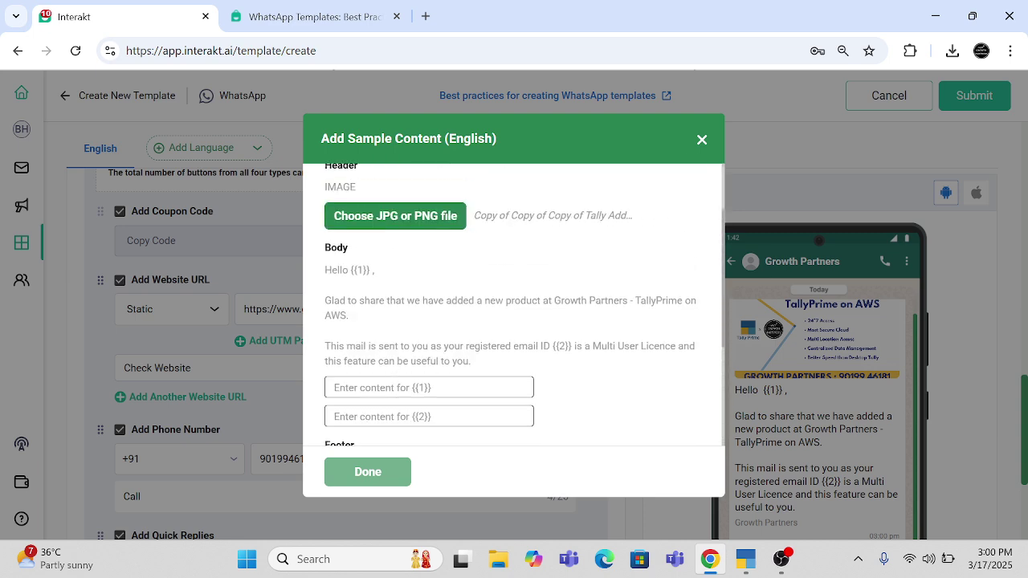
pyautogui.scroll(1, 388, 375)
pyautogui.scroll(-2, 388, 374)
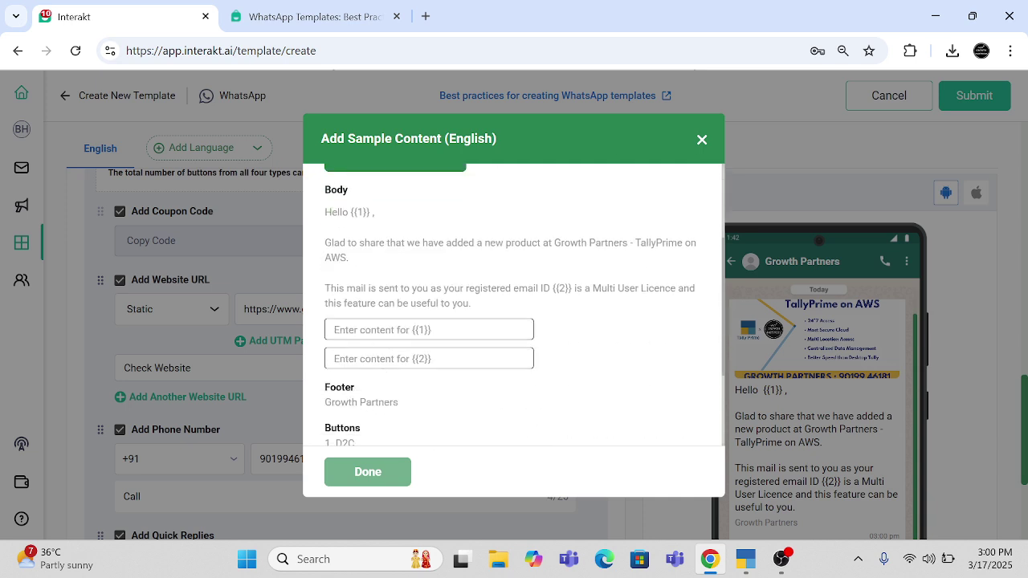
pyautogui.write('Name')
pyautogui.click(429, 358)
pyautogui.write('Email')
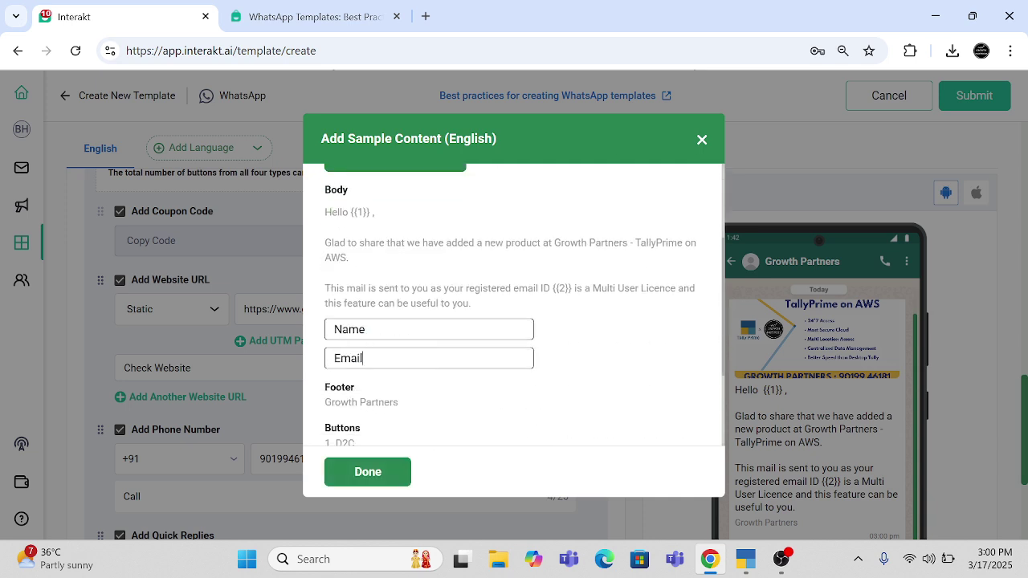
pyautogui.click(358, 471)
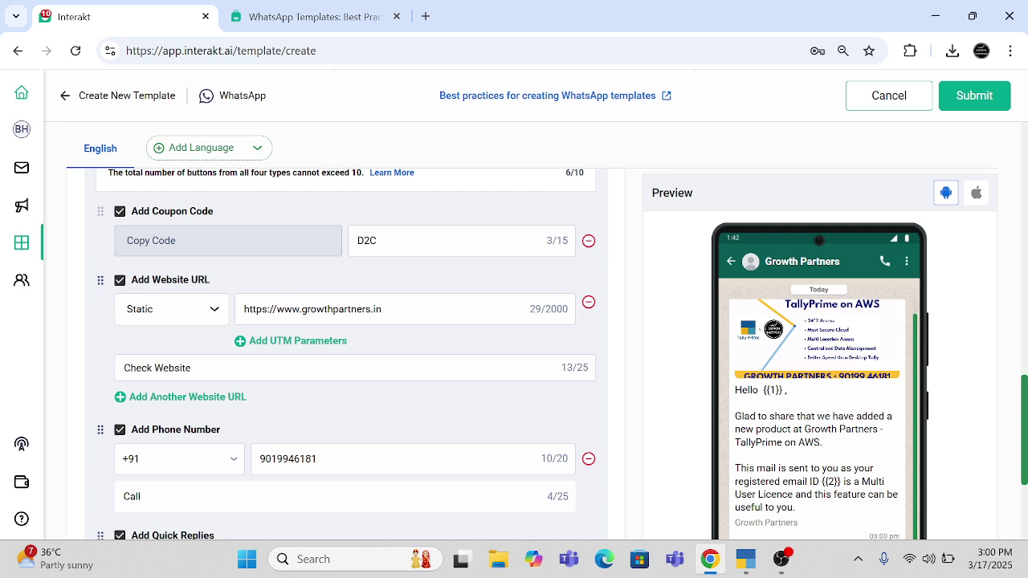
pyautogui.click(960, 95)
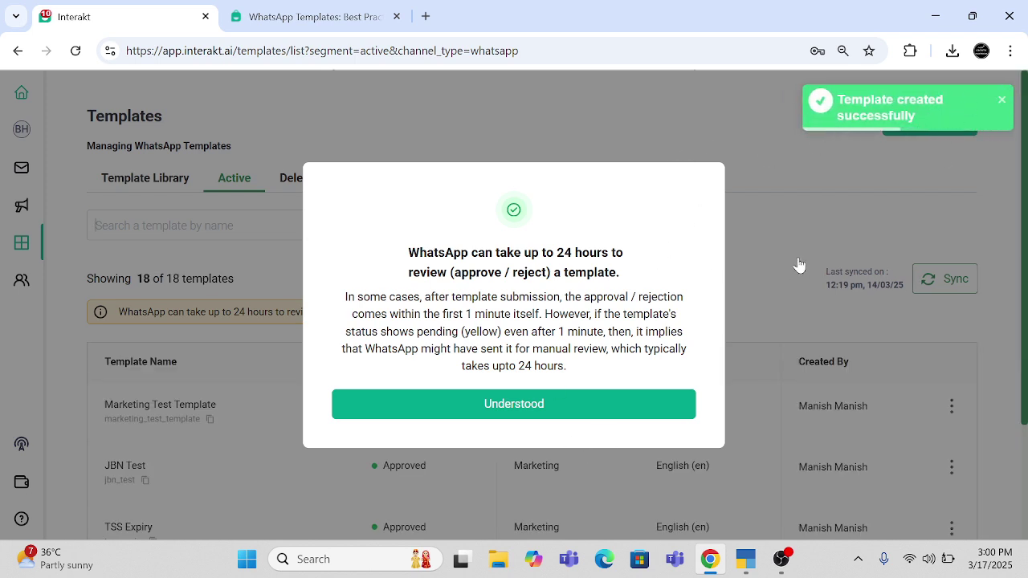
pyautogui.click(528, 417)
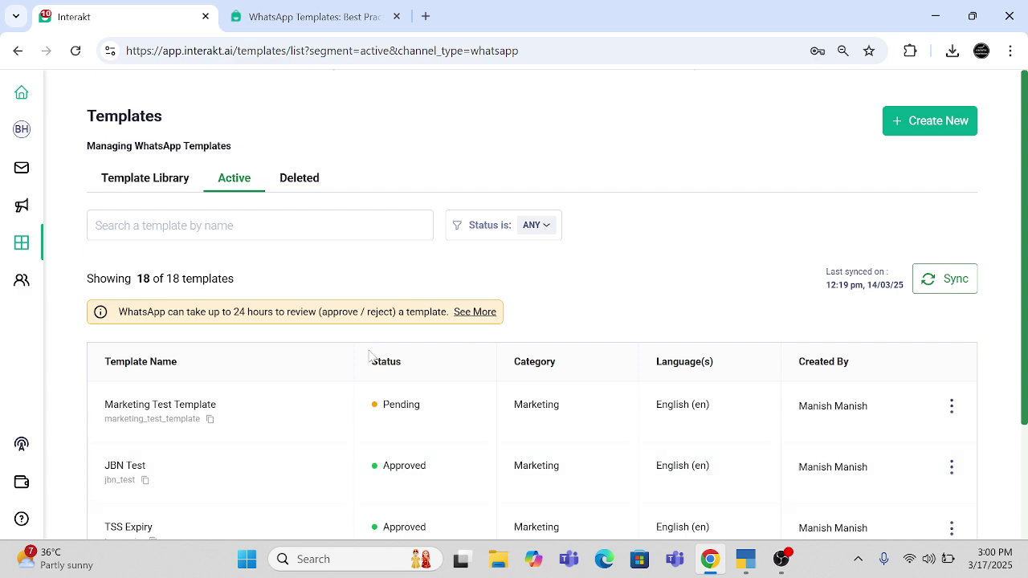
pyautogui.scroll(-5, 353, 457)
pyautogui.scroll(4, 354, 457)
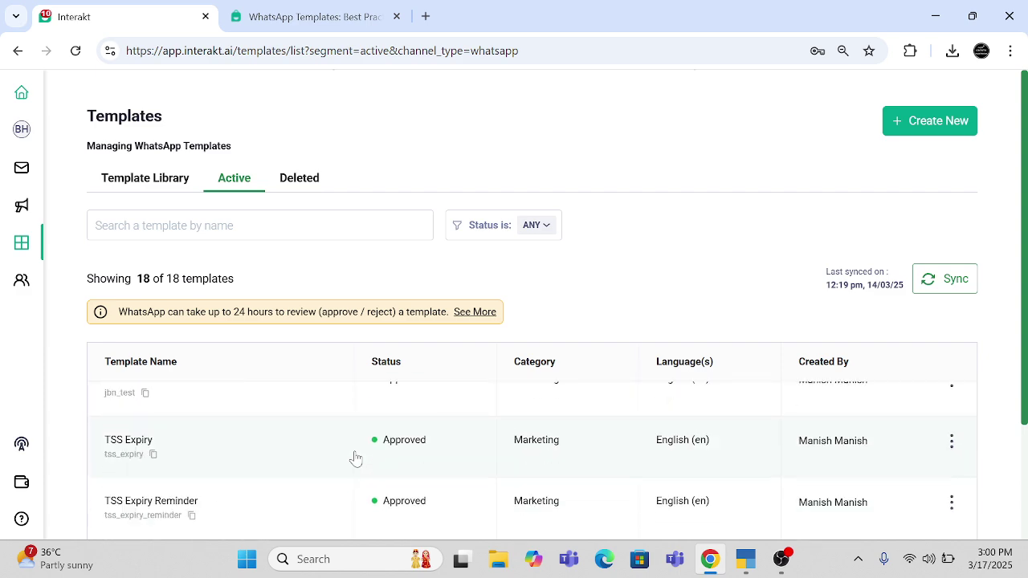
pyautogui.scroll(-3, 220, 438)
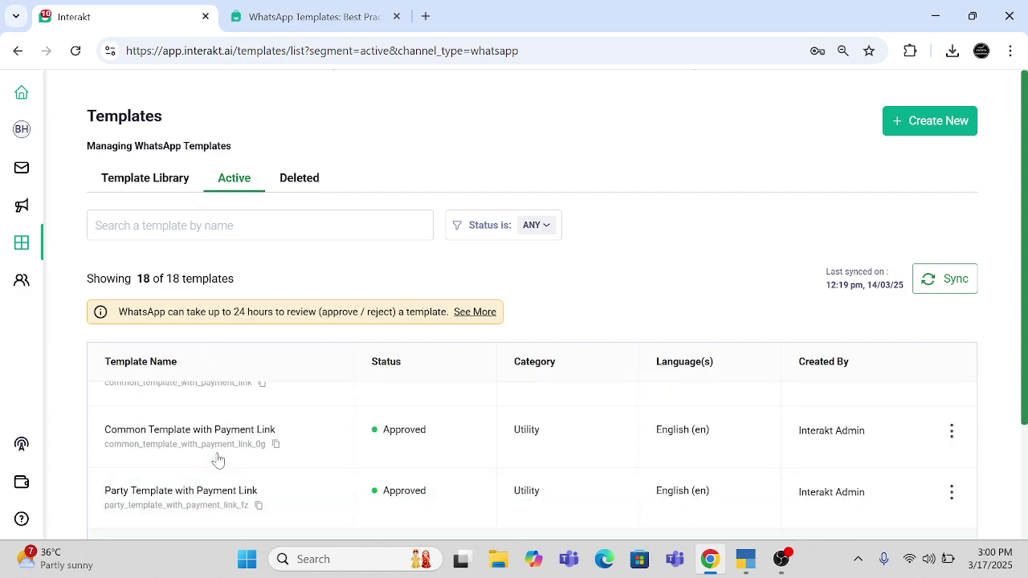
pyautogui.scroll(3, 218, 459)
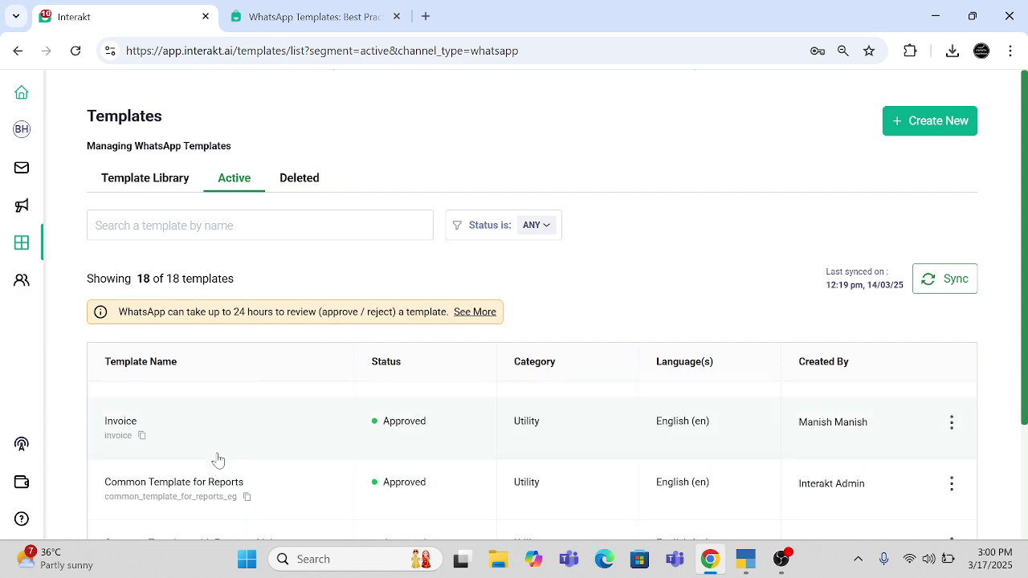
# - Browse the Deleted, Template Library and Active template tabs, then open the Users contact list
pyautogui.click(303, 180)
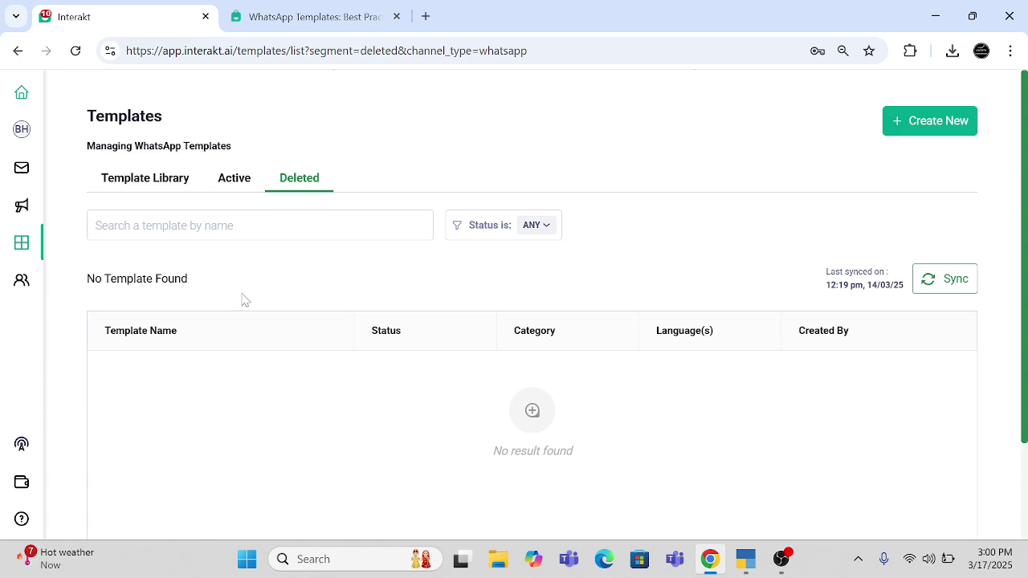
pyautogui.click(162, 181)
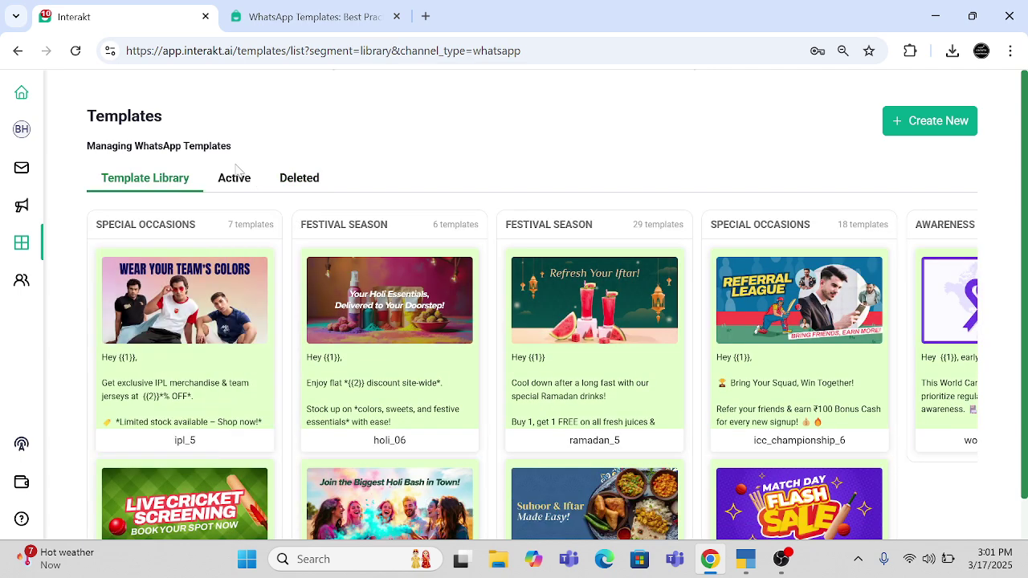
pyautogui.click(230, 181)
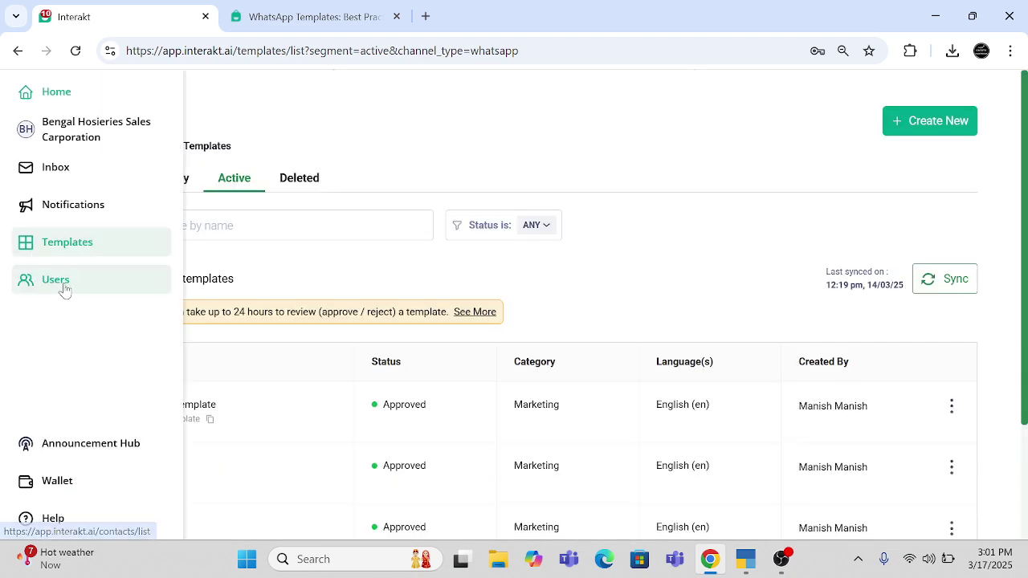
pyautogui.click(56, 280)
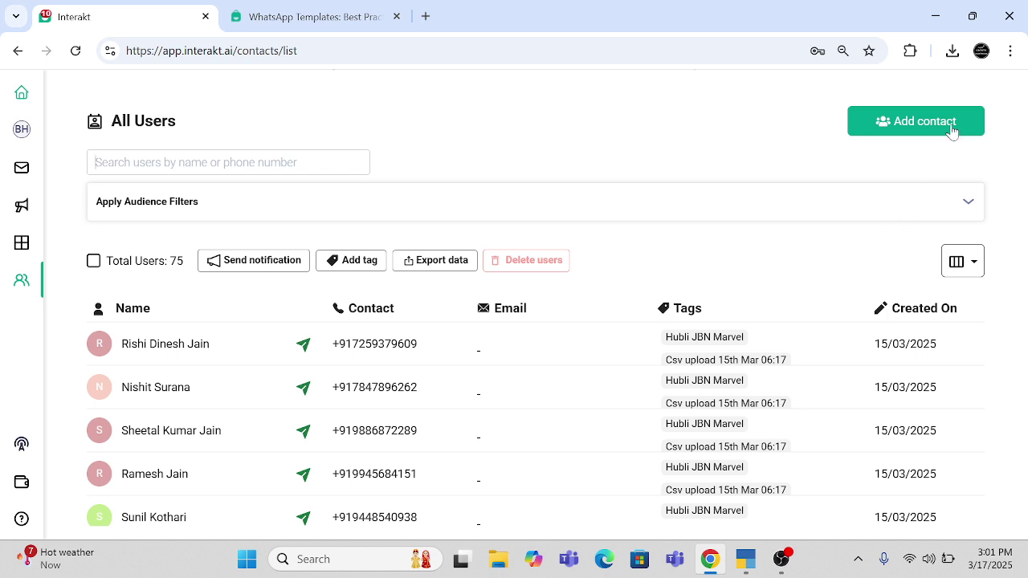
# - Start a bulk CSV contact upload and watch part of the tutorial video
pyautogui.click(904, 137)
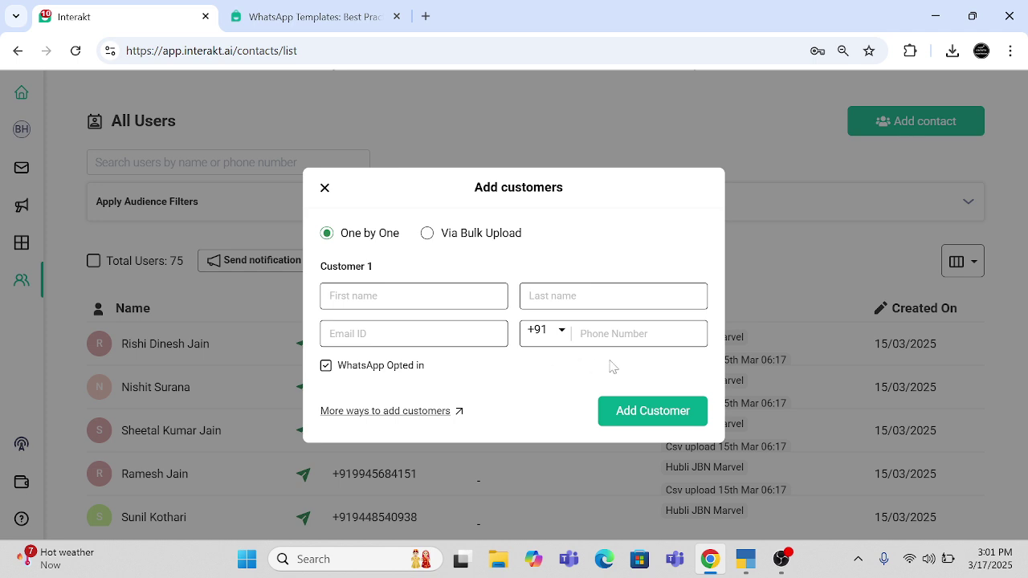
pyautogui.click(427, 234)
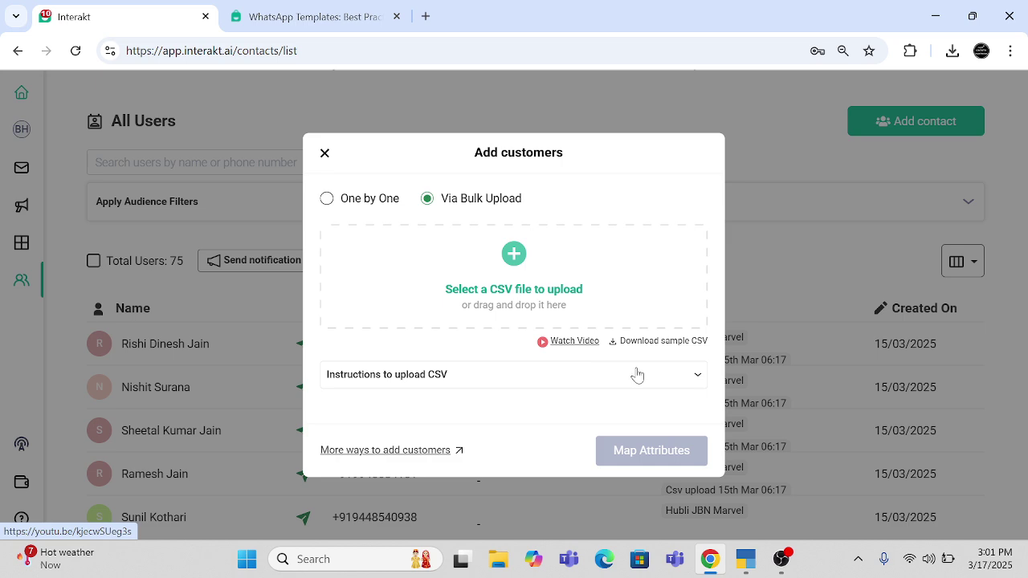
pyautogui.click(557, 341)
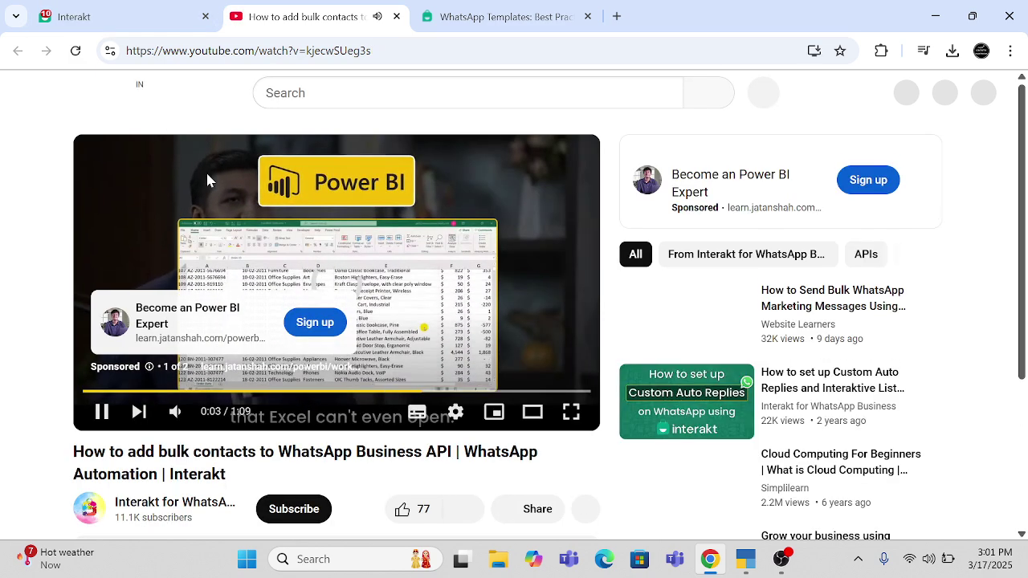
pyautogui.click(207, 176)
pyautogui.scroll(-3, 238, 458)
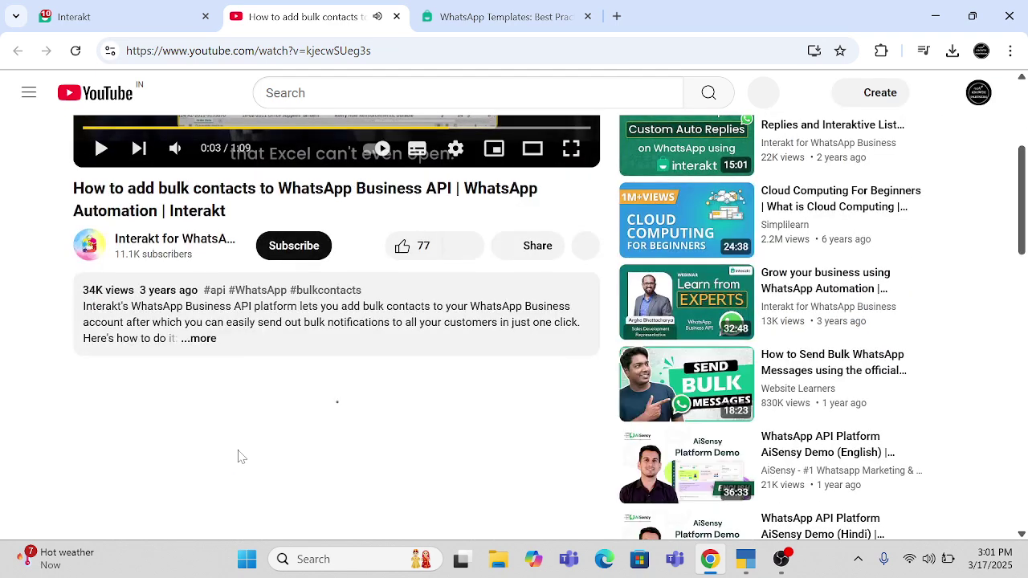
pyautogui.click(122, 18)
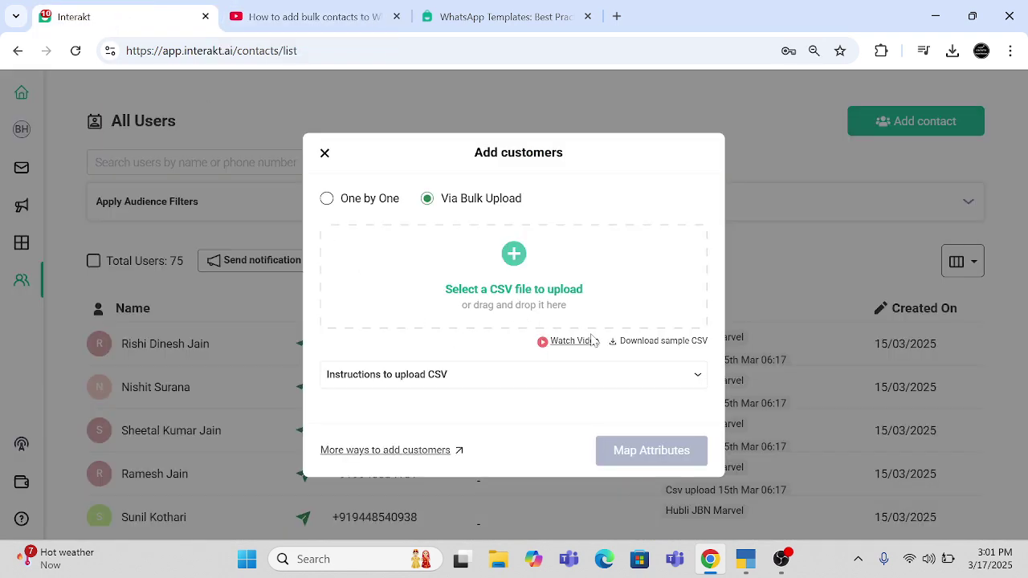
# - Read the CSV upload instructions and download the sample CSV
pyautogui.click(697, 375)
pyautogui.scroll(-3, 680, 376)
pyautogui.scroll(3, 632, 378)
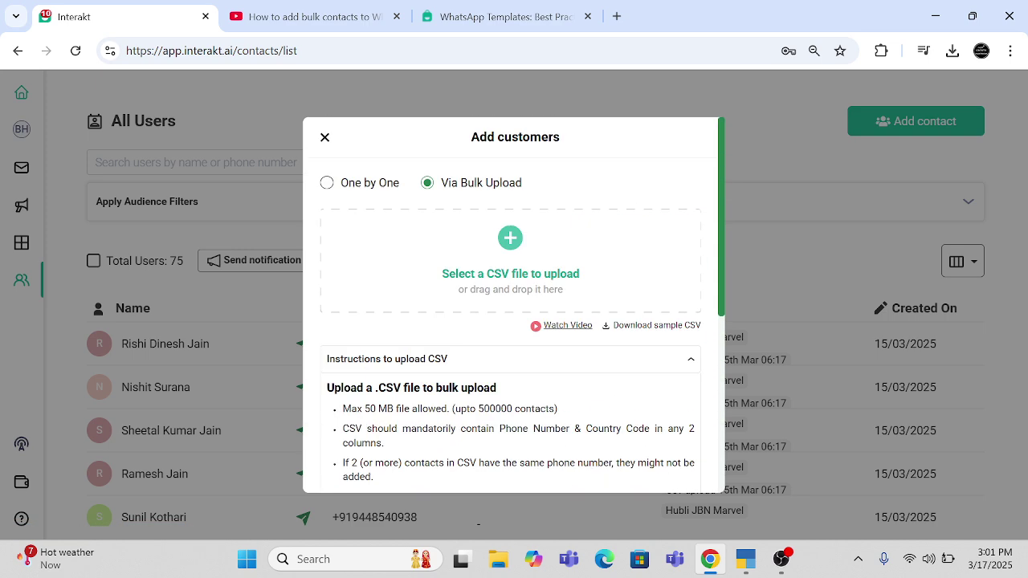
pyautogui.click(656, 327)
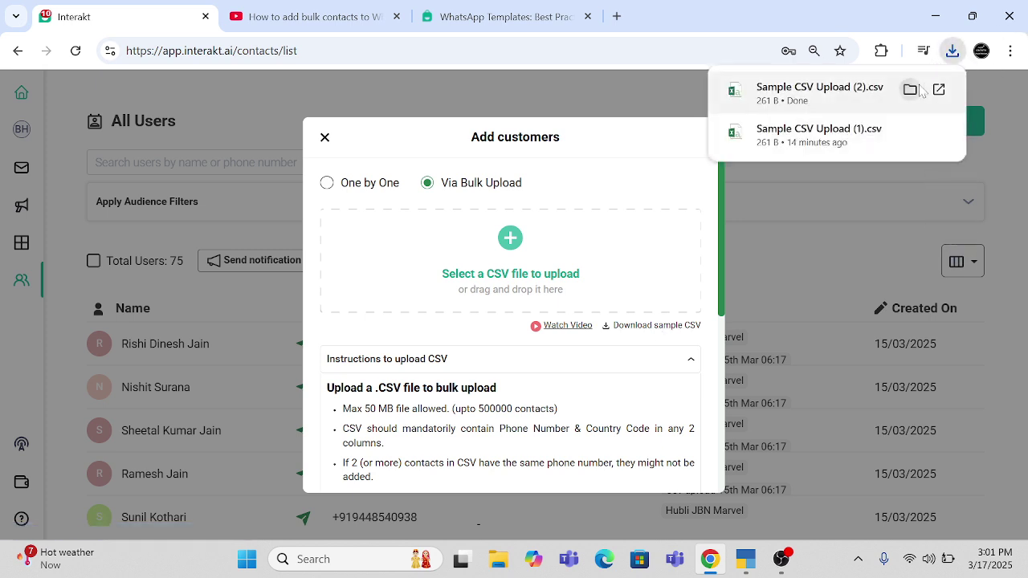
# - Copy the downloaded sample CSV onto the desktop
pyautogui.click(910, 90)
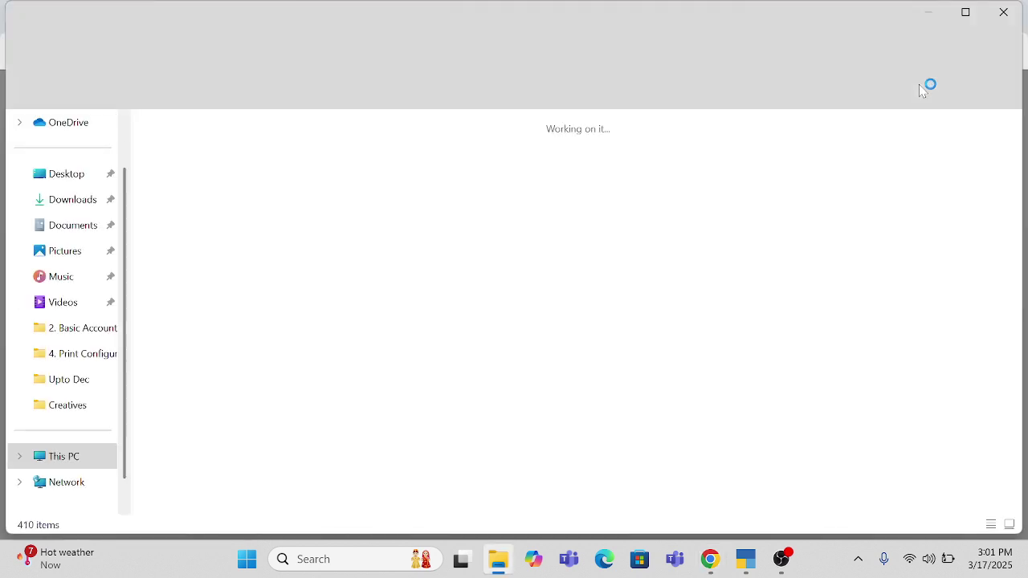
pyautogui.press('super+d')
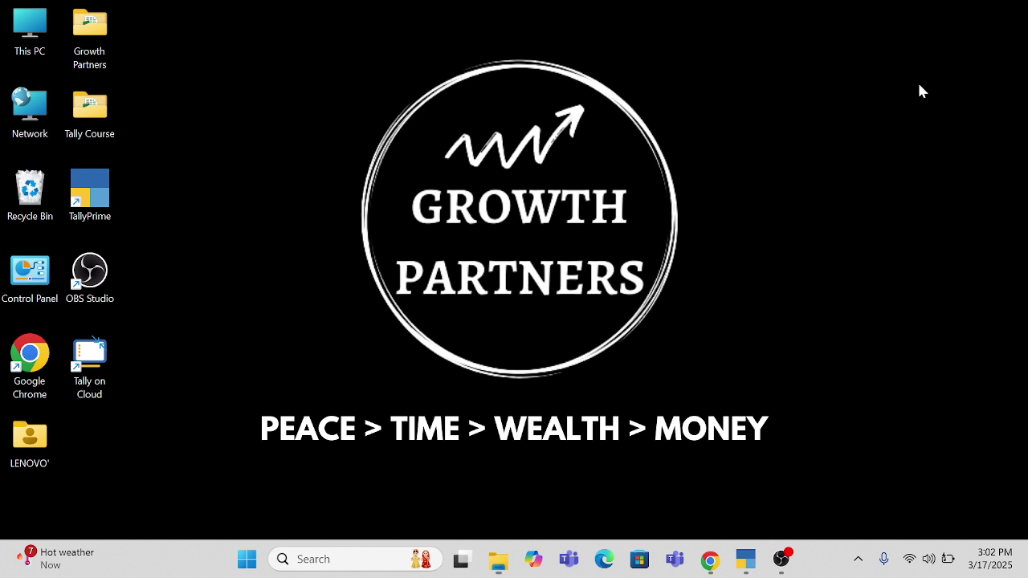
pyautogui.hotkey('ctrl', 'v')
# - Rename the desktop file to Marketing Campaign Test and open it in Excel
pyautogui.press('F2')
pyautogui.write('M')
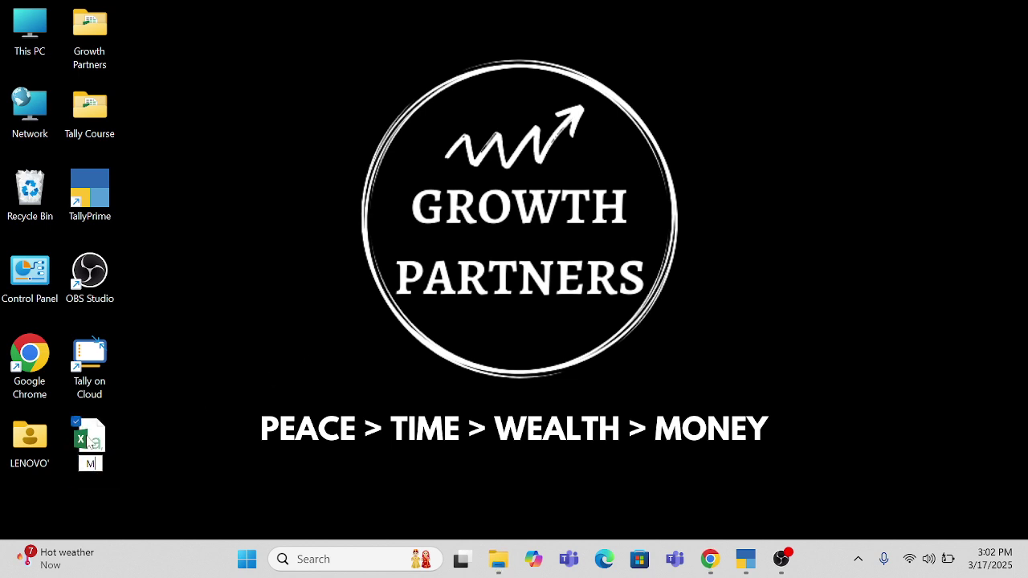
pyautogui.write('arketing Campign')
pyautogui.press('BackSpace')
pyautogui.press('BackSpace')
pyautogui.press('BackSpace')
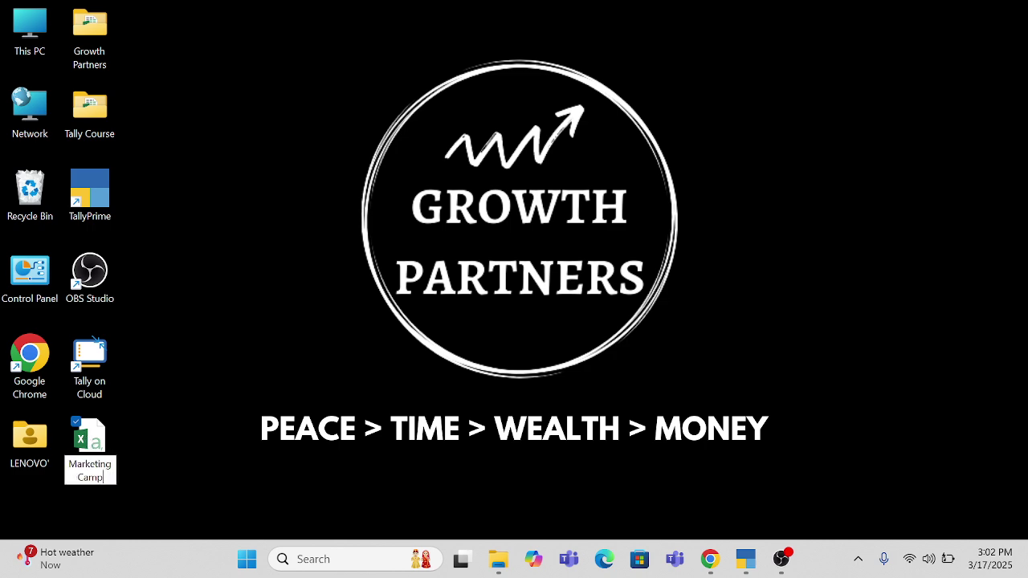
pyautogui.write('aign Test')
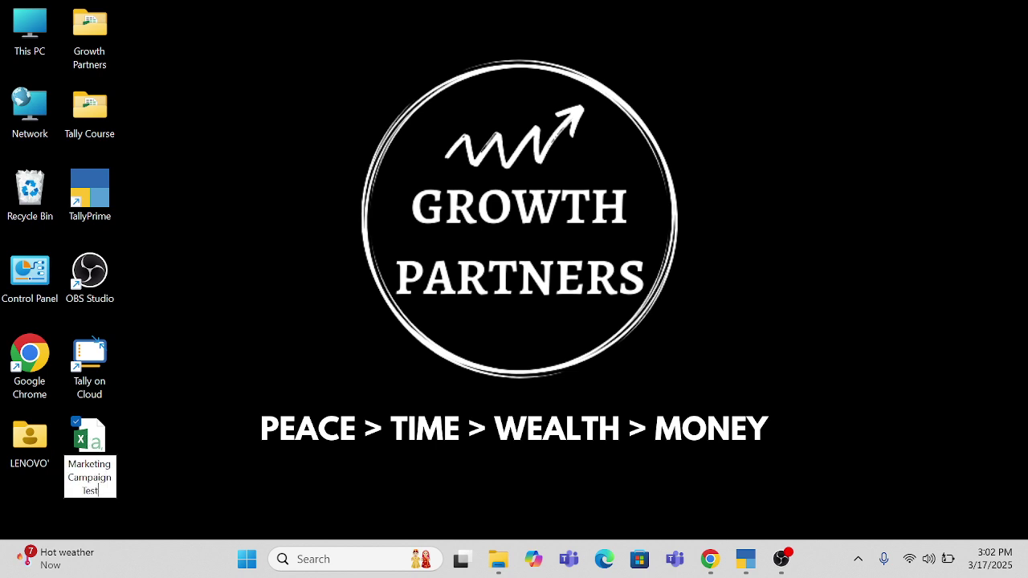
pyautogui.press('Return')
pyautogui.doubleClick(91, 439)
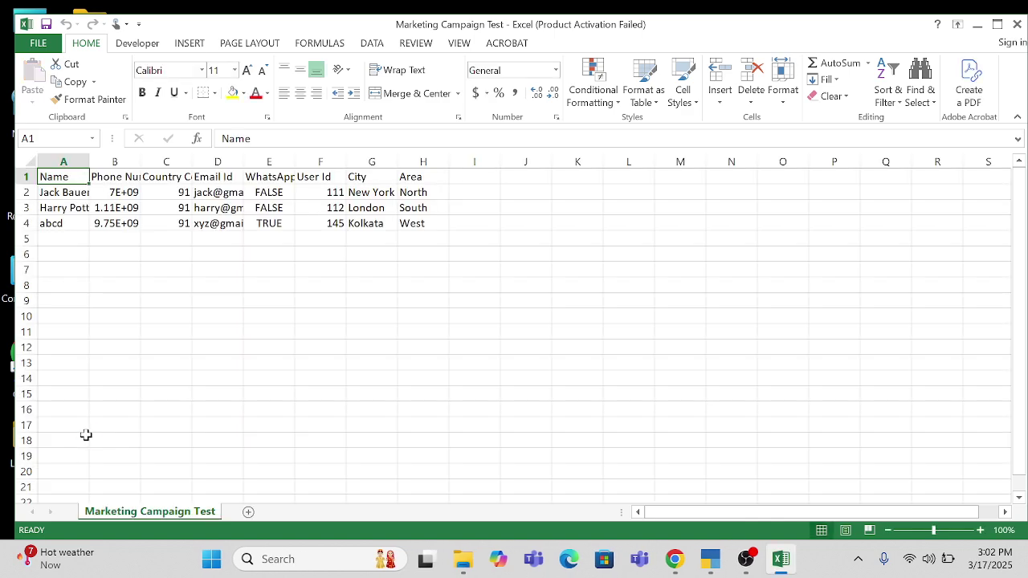
# - Auto-fit columns A to H to the contact data
pyautogui.hotkey('ctrl', 'shift', 'Right')
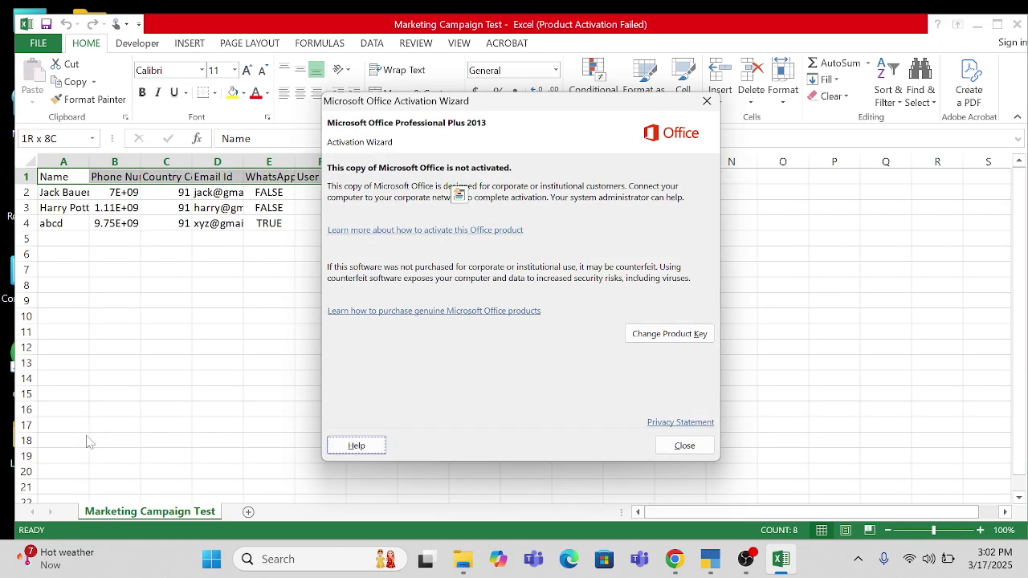
pyautogui.press('Escape')
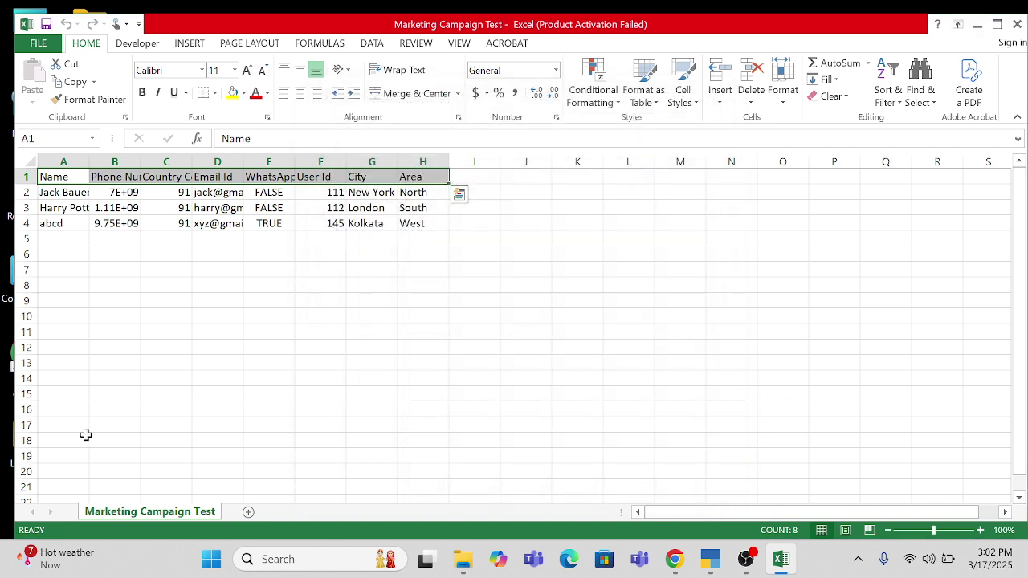
pyautogui.hotkey('ctrl', 'shift', 'Down')
pyautogui.hotkey('alt', 'h')
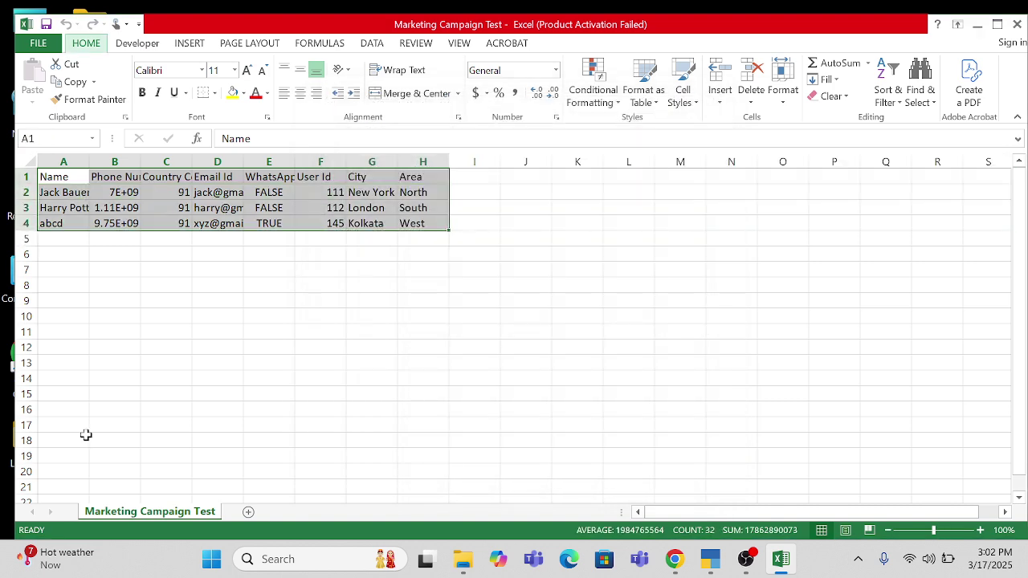
pyautogui.press('o')
pyautogui.press('i')
pyautogui.press('Down')
pyautogui.press('Down')
pyautogui.press('Down')
pyautogui.press('Down')
pyautogui.press('Right')
pyautogui.press('Right')
pyautogui.press('Down')
pyautogui.press('Left')
pyautogui.press('Left')
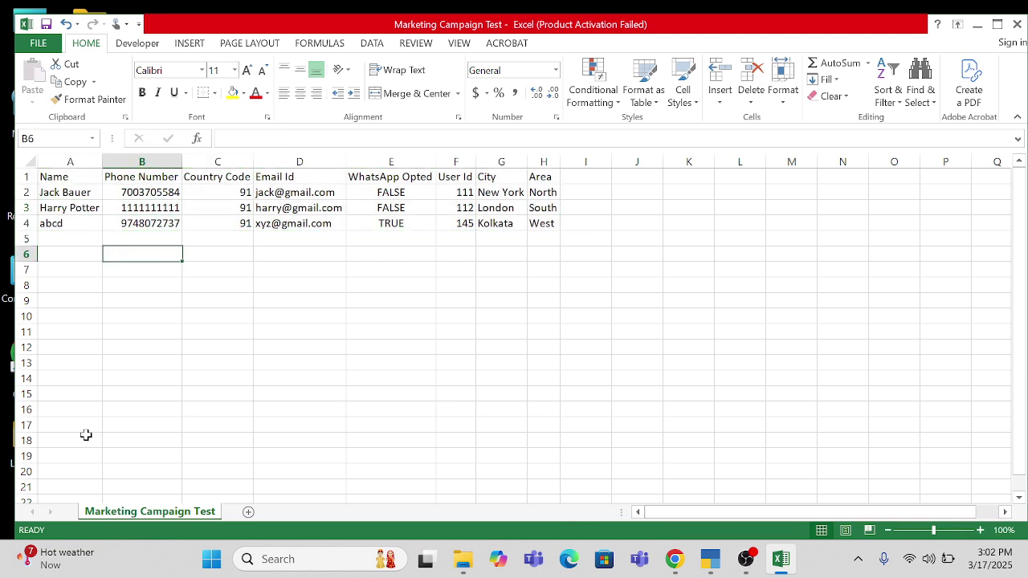
# - Enter six new contact names in cells A6 through A11
pyautogui.write('Jyoti')
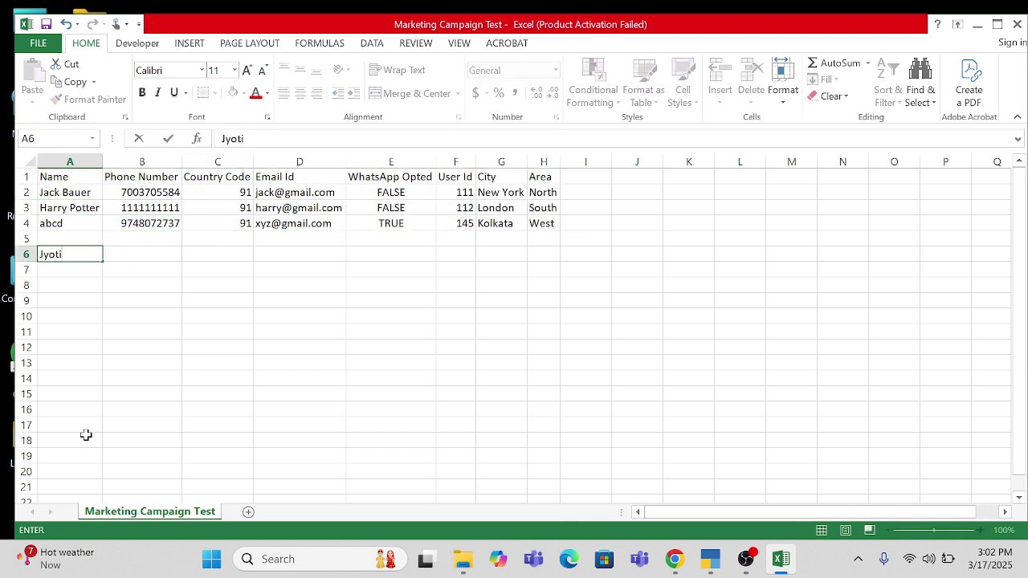
pyautogui.press('Return')
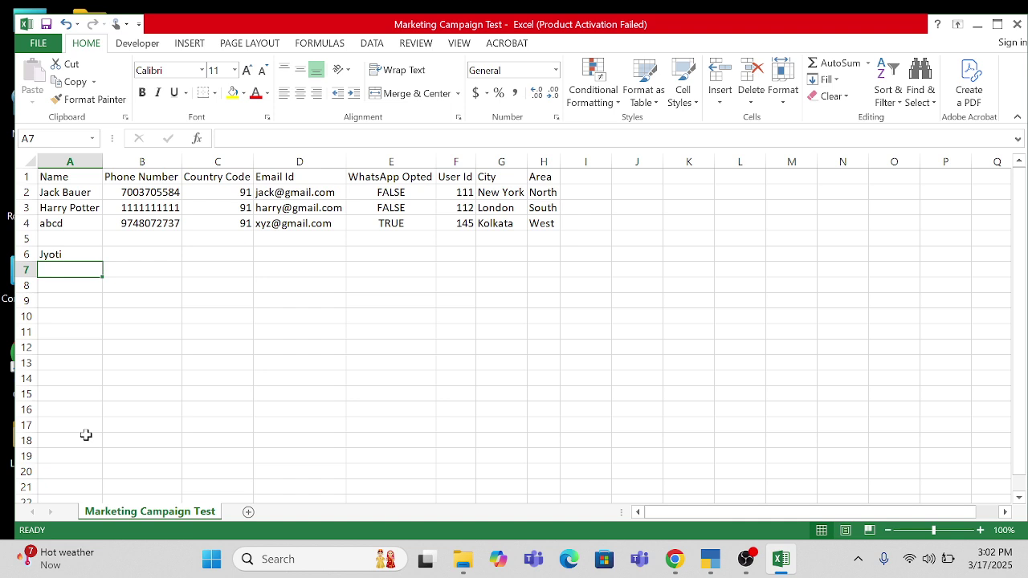
pyautogui.press('Up')
pyautogui.press('Up')
pyautogui.press('Down')
pyautogui.press('Down')
pyautogui.press('Down')
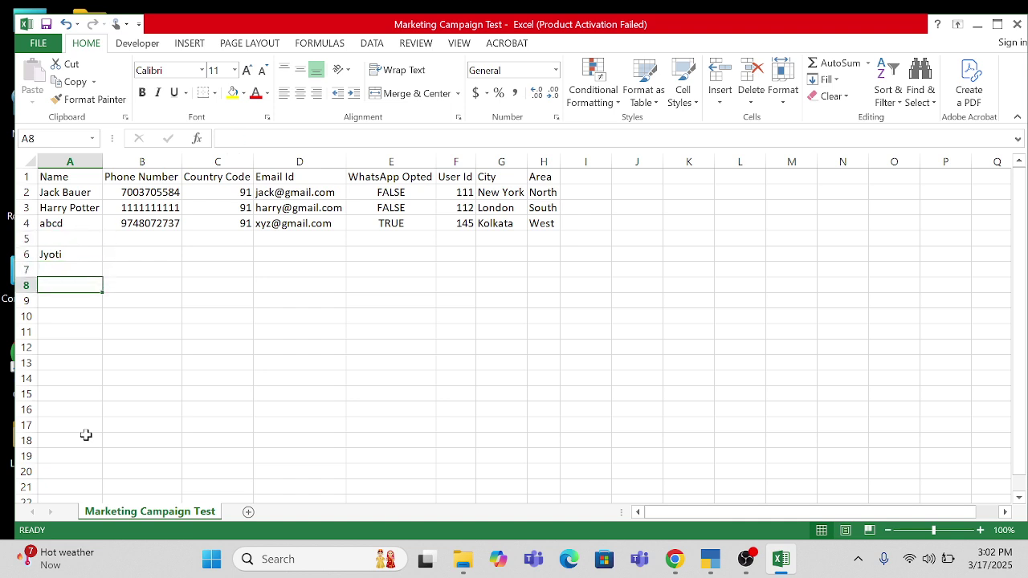
pyautogui.press('Up')
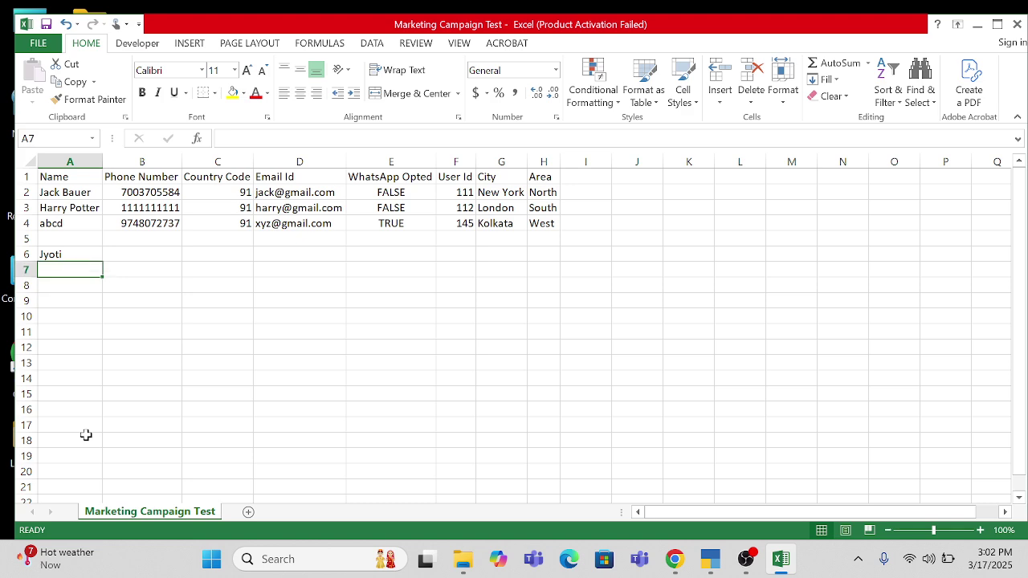
pyautogui.write('Sudha')
pyautogui.press('Return')
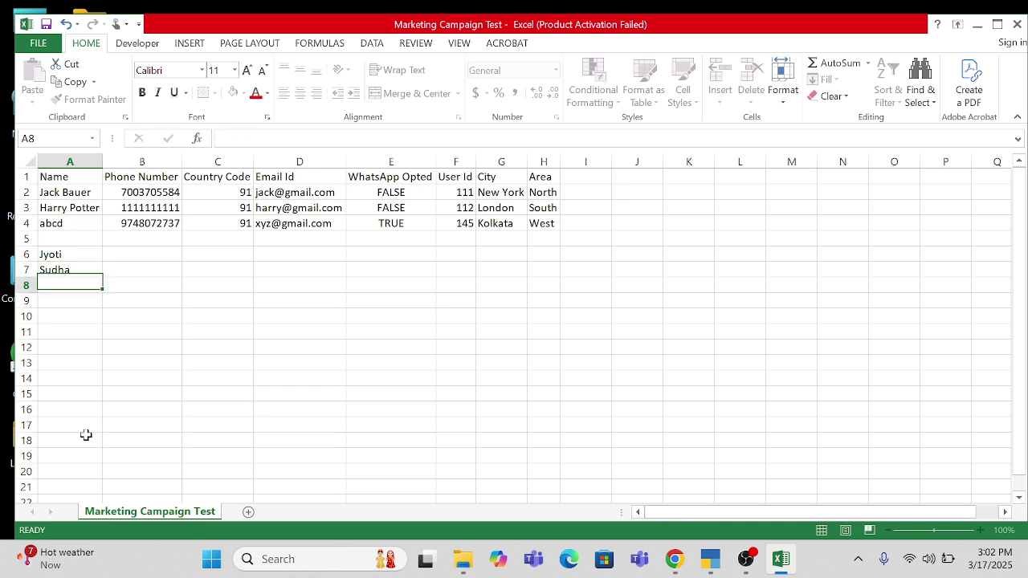
pyautogui.write('Va')
pyautogui.write('Sheetal')
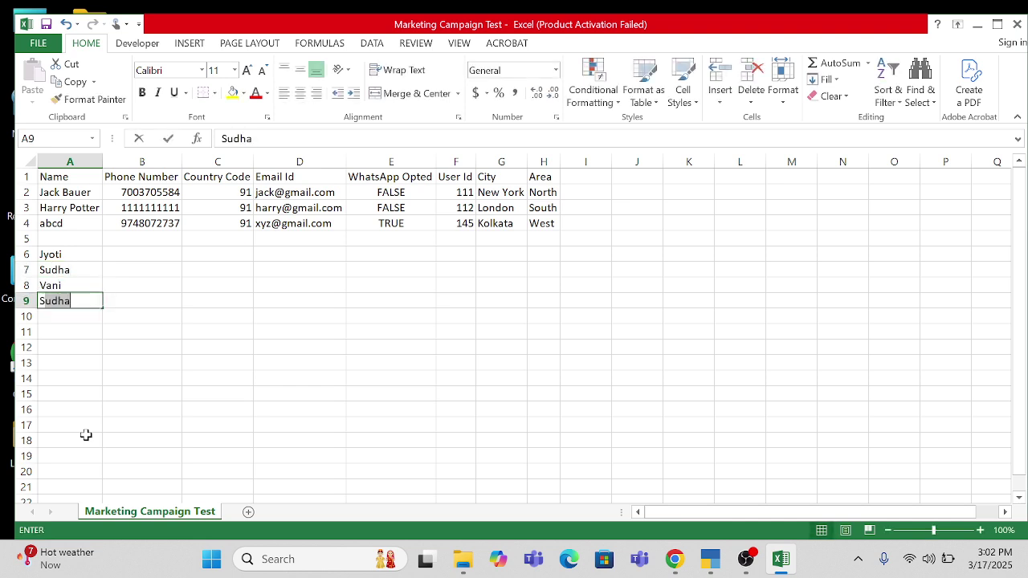
pyautogui.press('Return')
pyautogui.write('Mahantesh')
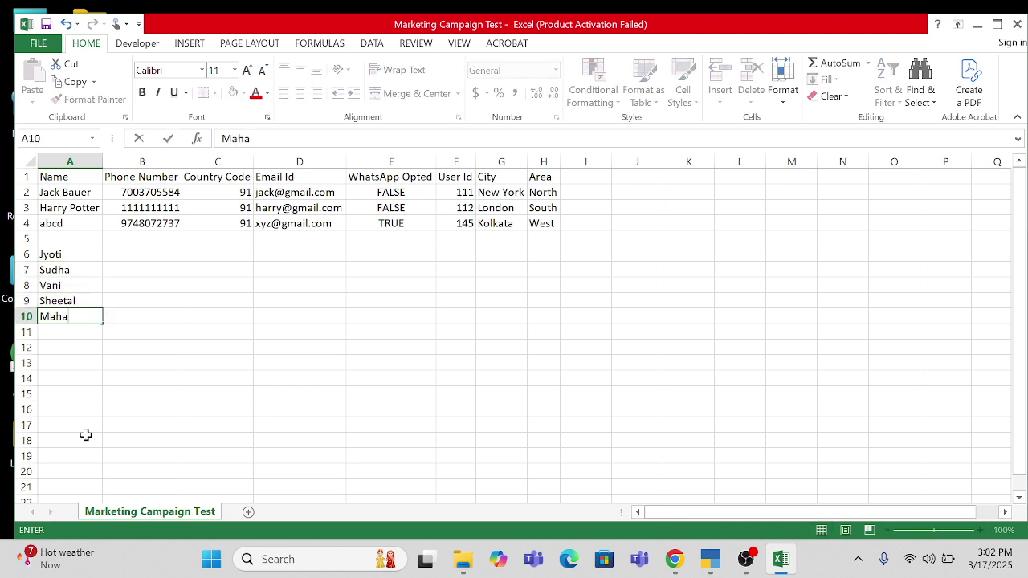
pyautogui.press('Return')
pyautogui.write('Manish')
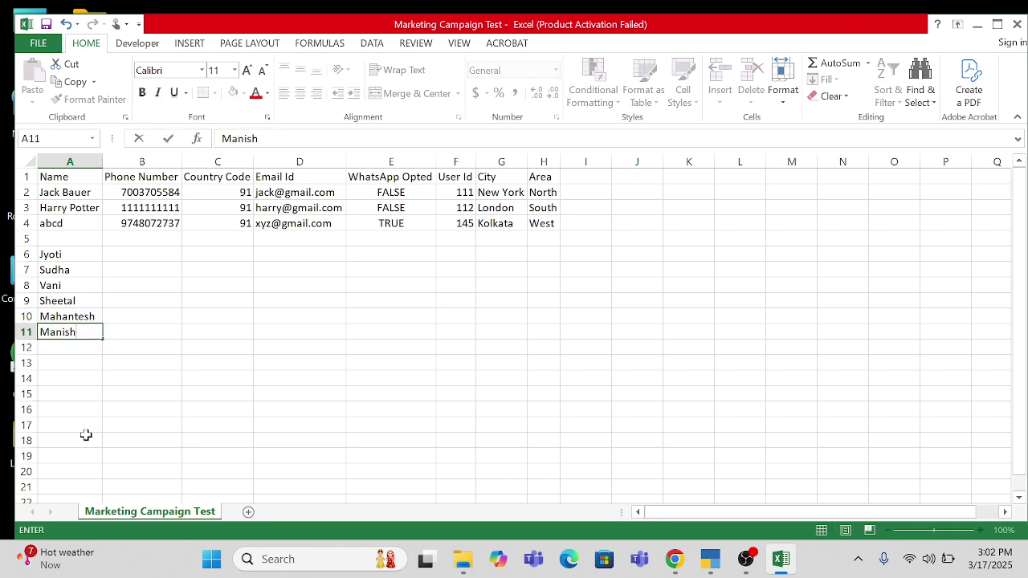
pyautogui.press('Return')
pyautogui.press('Up')
pyautogui.press('Up')
pyautogui.press('Right')
pyautogui.press('Up')
pyautogui.press('Up')
pyautogui.press('Up')
pyautogui.press('Up')
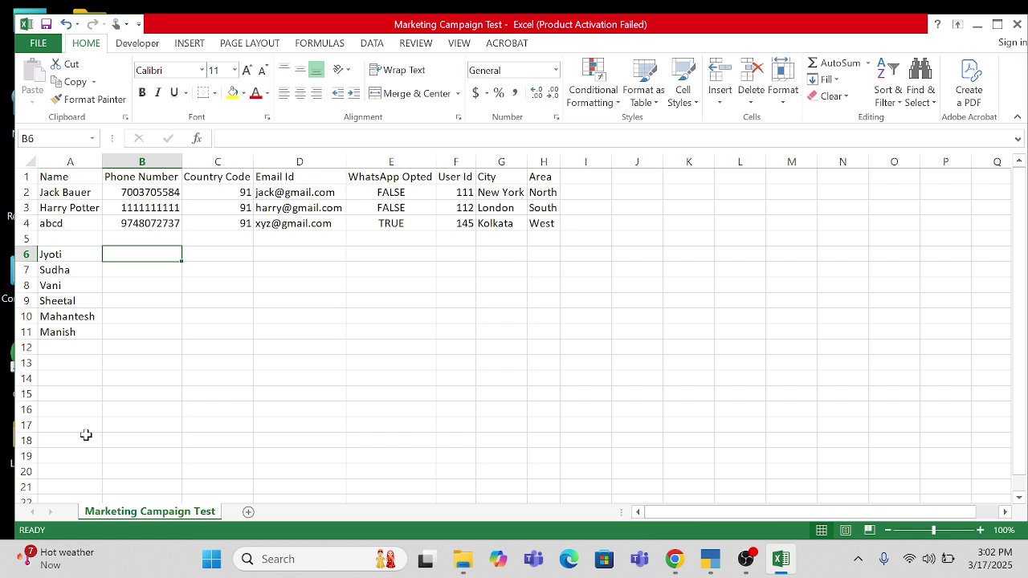
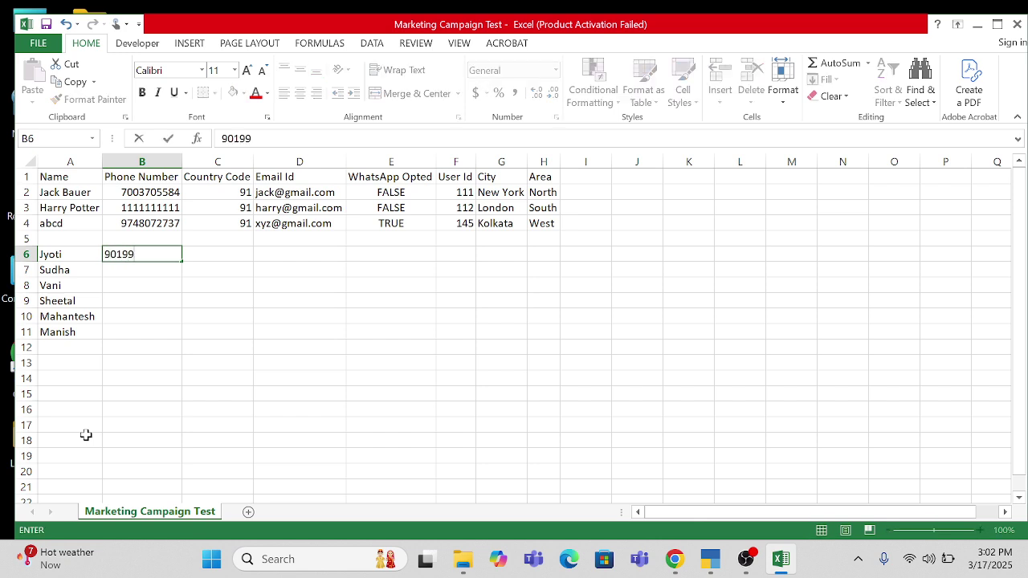
# - Enter phone numbers for the first four new contacts in B6 through B9
pyautogui.press('Return')
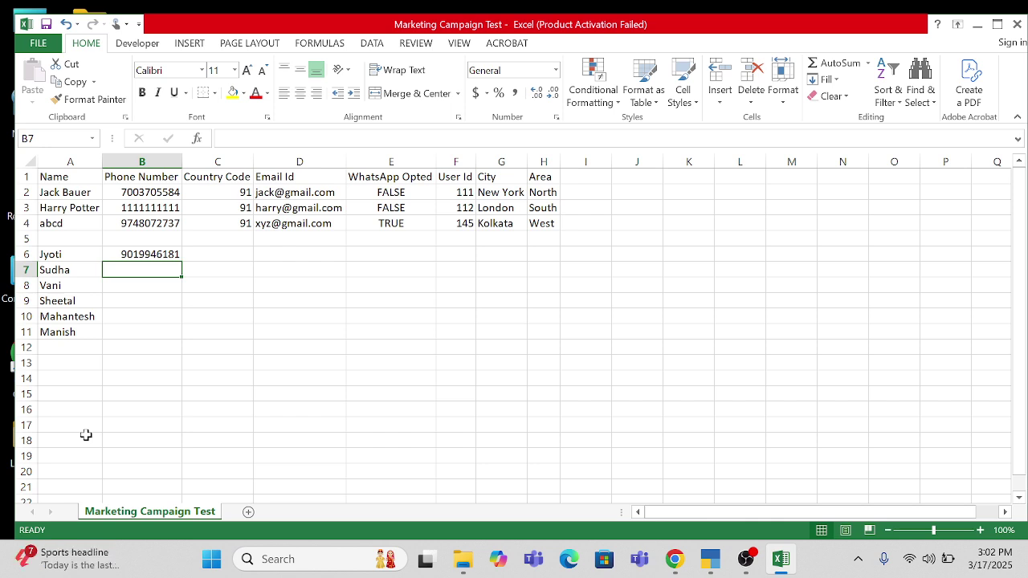
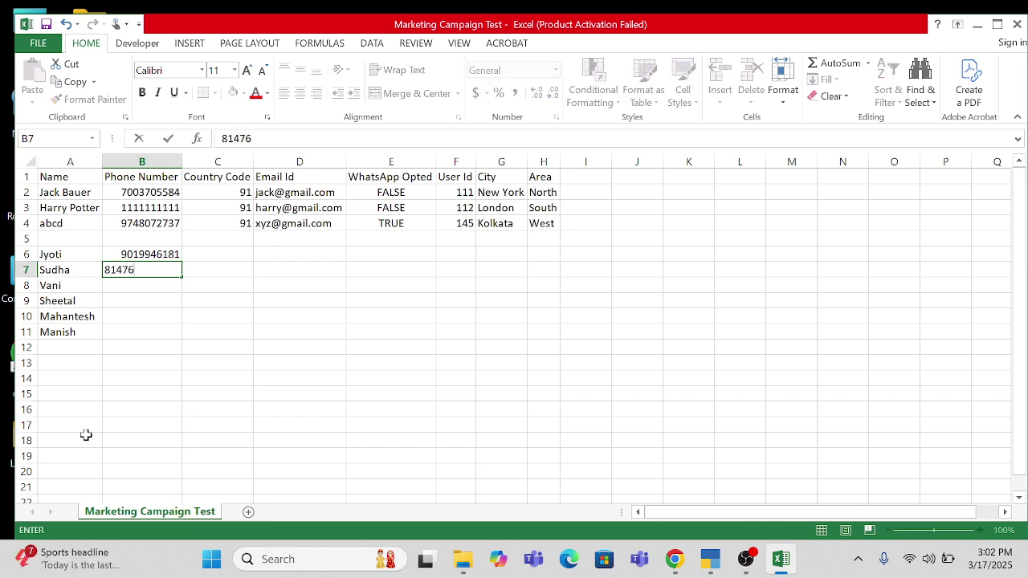
pyautogui.press('Return')
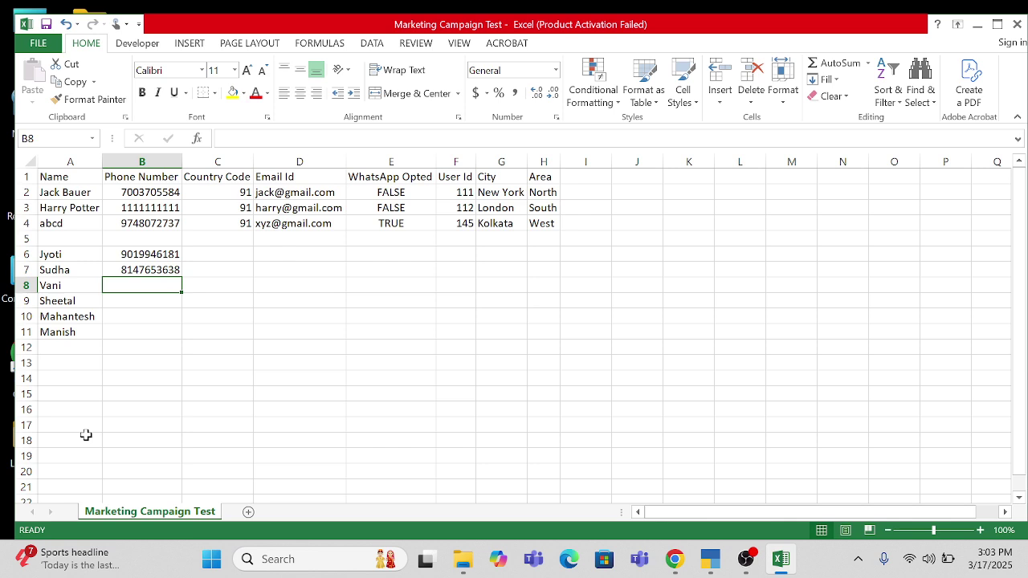
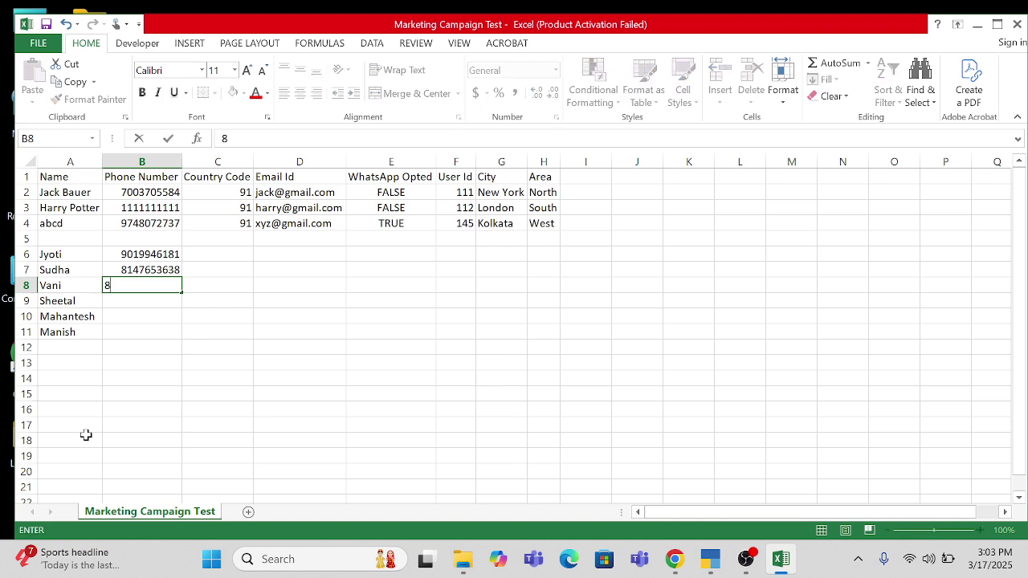
pyautogui.press('Return')
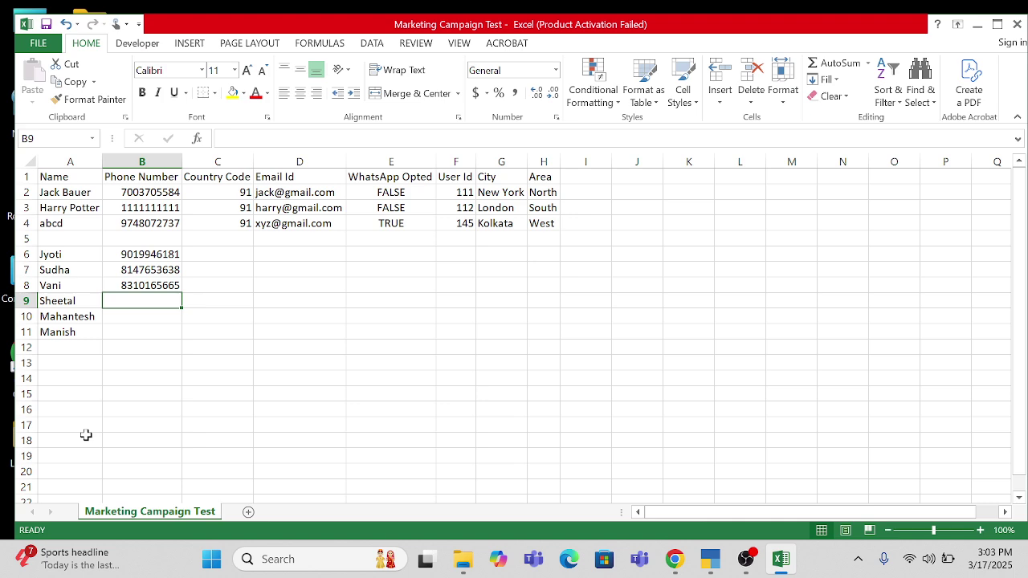
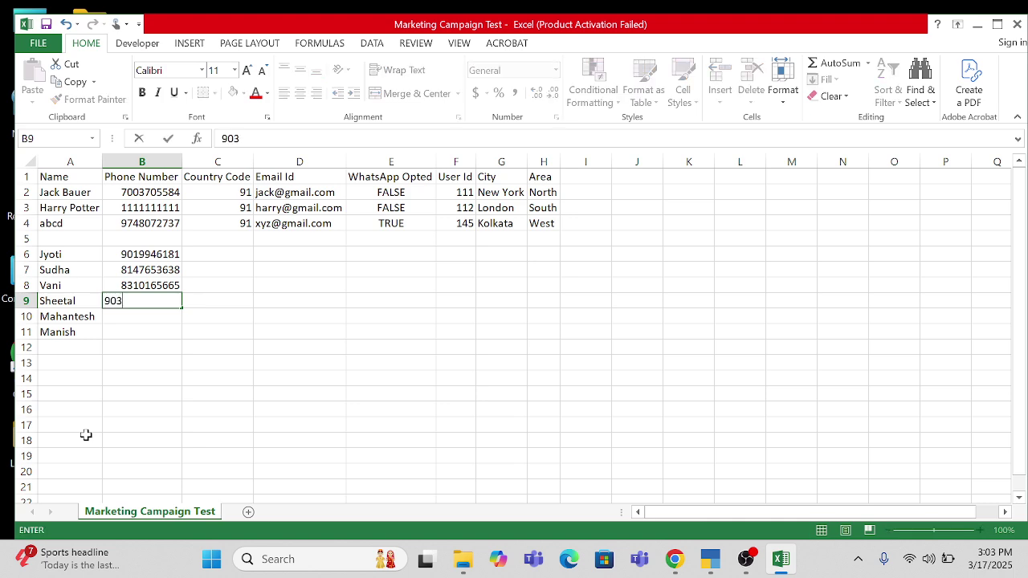
pyautogui.press('Return')
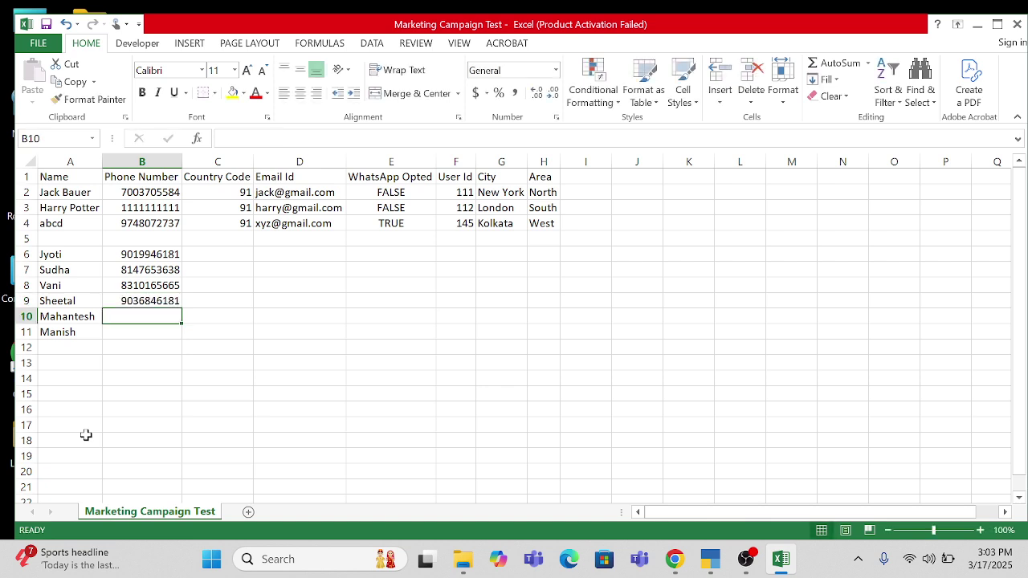
# - Delete rows 10 and 11, removing the last two new contacts
pyautogui.hotkey('shift', 'space')
pyautogui.hotkey('shift', 'Down')
pyautogui.hotkey('ctrl', '-')
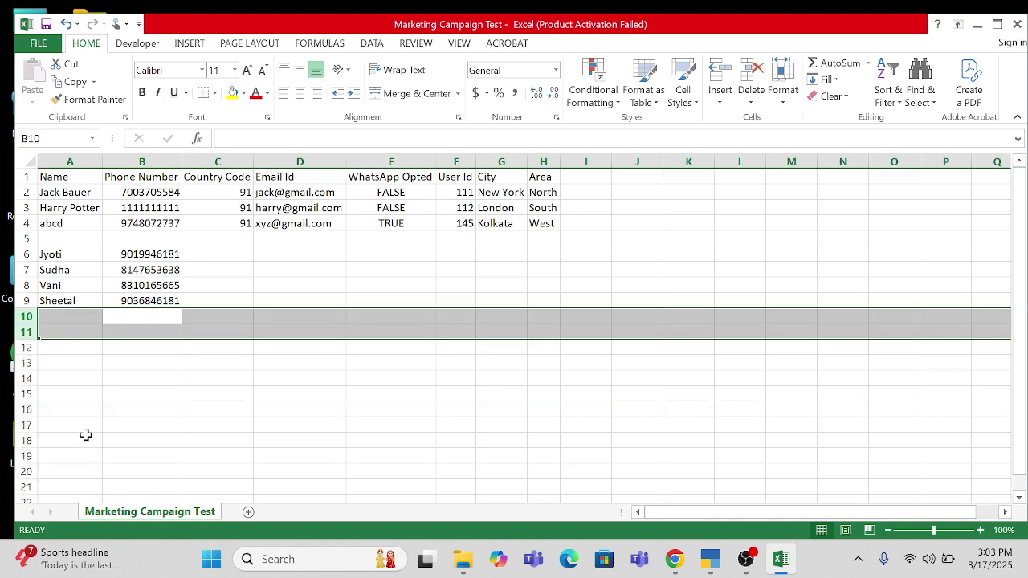
pyautogui.press('Right')
pyautogui.press('Up')
pyautogui.press('Up')
pyautogui.press('Up')
pyautogui.press('Up')
# - Fill Country Code 91 into all four new contact rows (rows 6–9)
pyautogui.write('91')
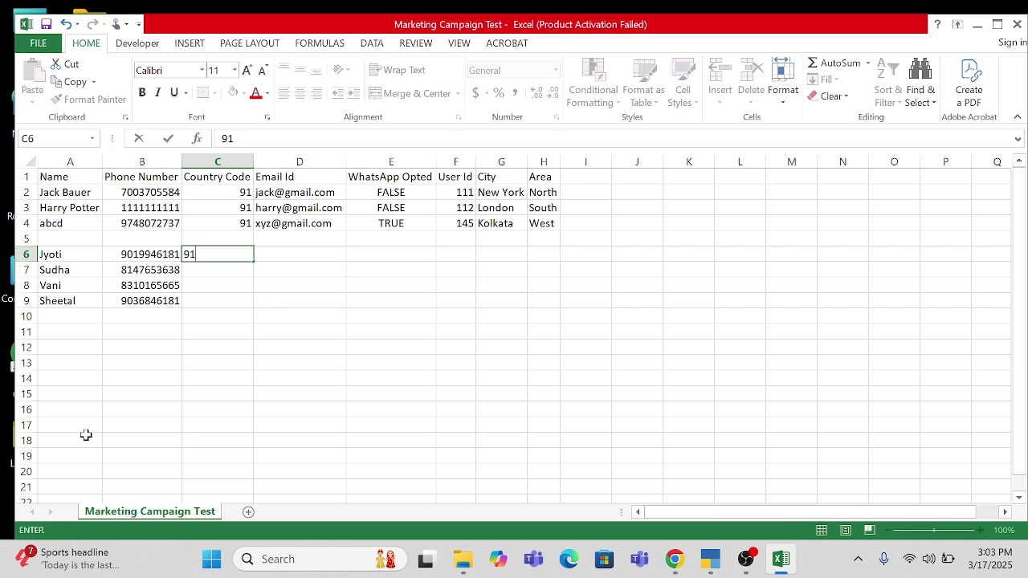
pyautogui.press('Return')
pyautogui.write('91')
pyautogui.press('Return')
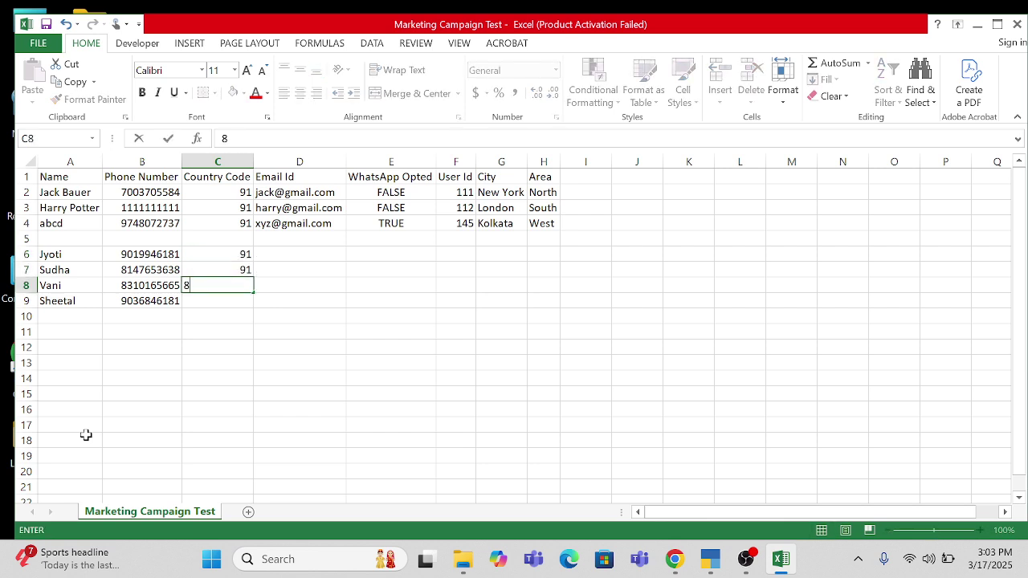
pyautogui.press('Up')
pyautogui.hotkey('shift', 'Down')
pyautogui.hotkey('shift', 'Down')
pyautogui.hotkey('ctrl', 'd')
# - Enter the new contacts' email addresses, letting Flash Fill complete the remaining ones
pyautogui.press('Up')
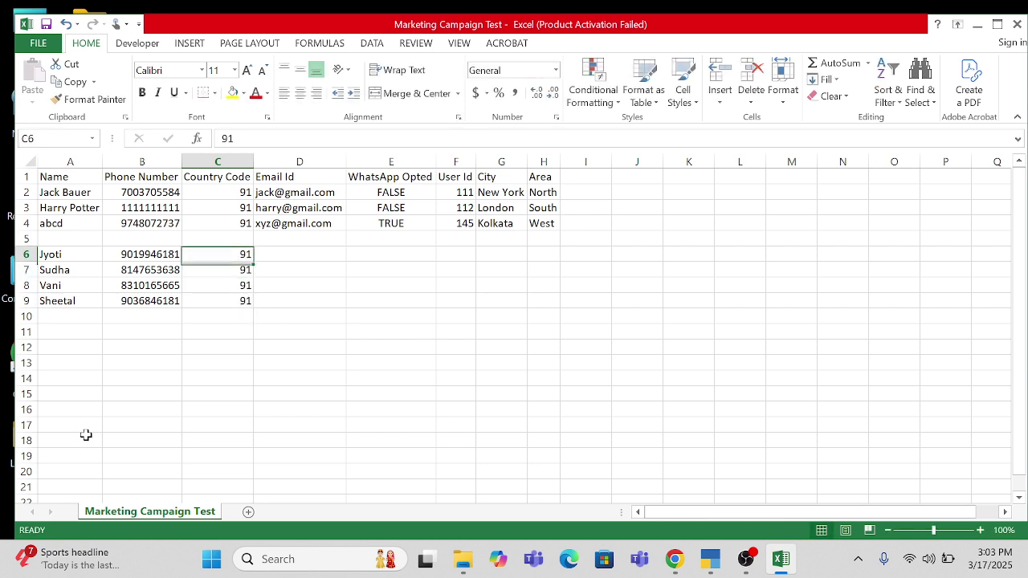
pyautogui.press('Right')
pyautogui.press('Down')
pyautogui.press('Up')
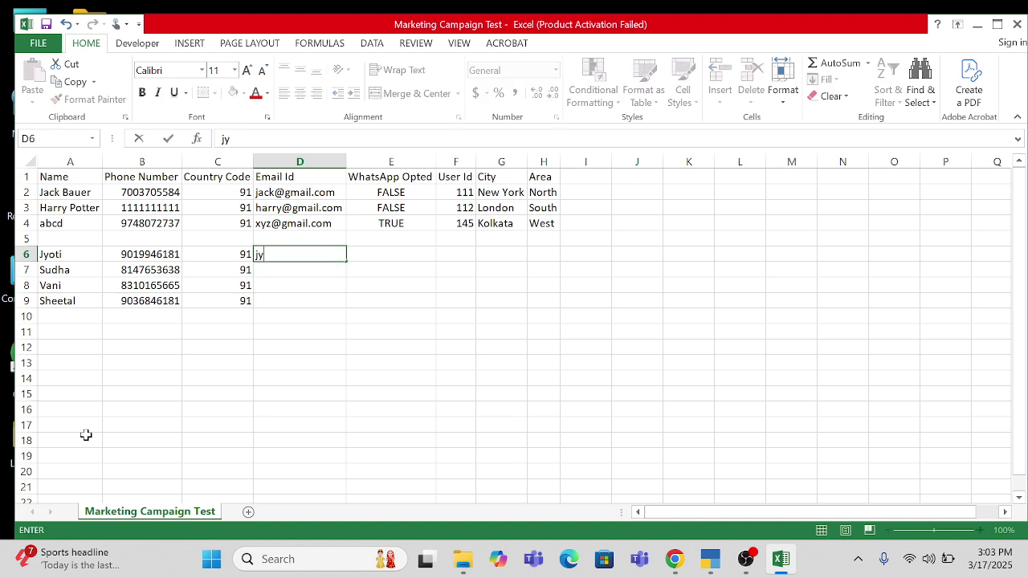
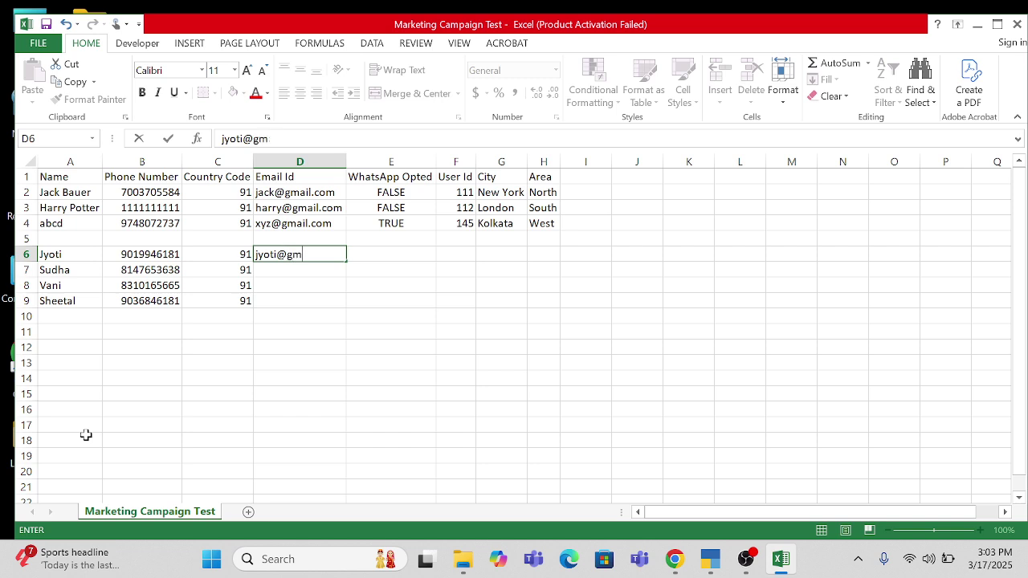
pyautogui.write('.com')
pyautogui.press('Return')
pyautogui.write('sudha')
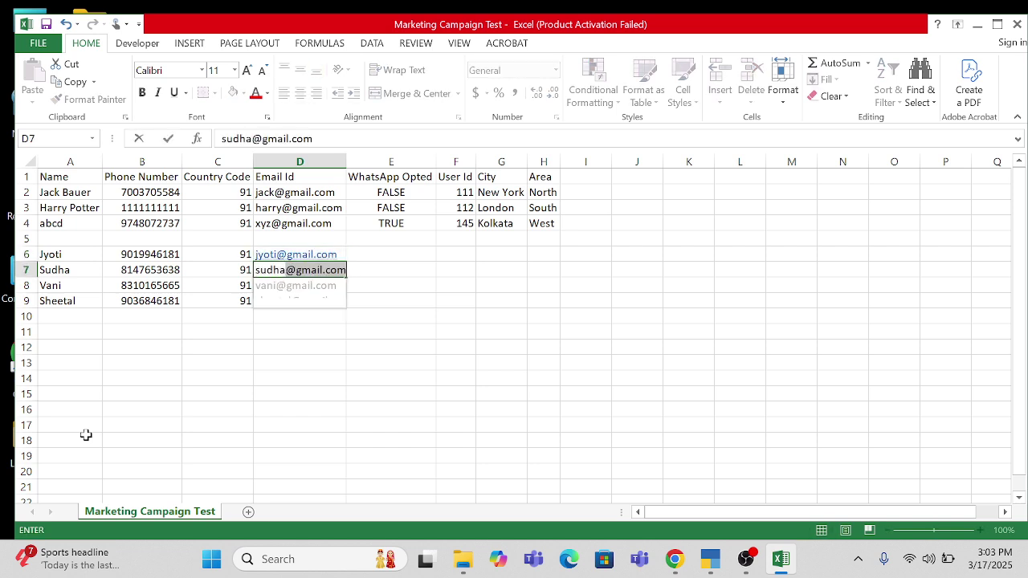
pyautogui.press('Return')
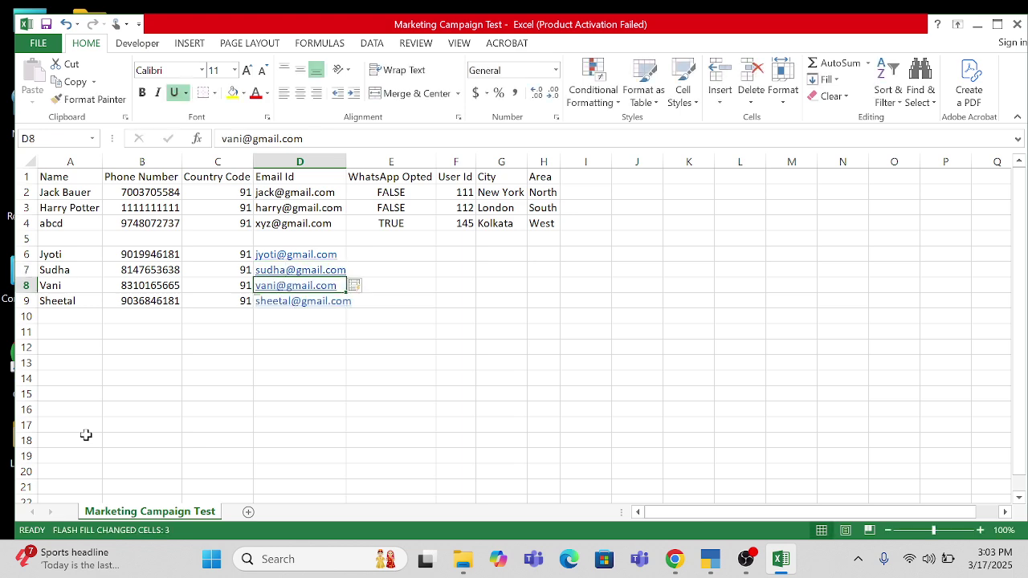
# - Set WhatsApp Opted to TRUE for all four new contacts
pyautogui.press('Down')
pyautogui.press('Down')
pyautogui.press('Right')
pyautogui.press('Up')
pyautogui.press('Up')
pyautogui.press('Up')
pyautogui.press('Up')
pyautogui.press('Up')
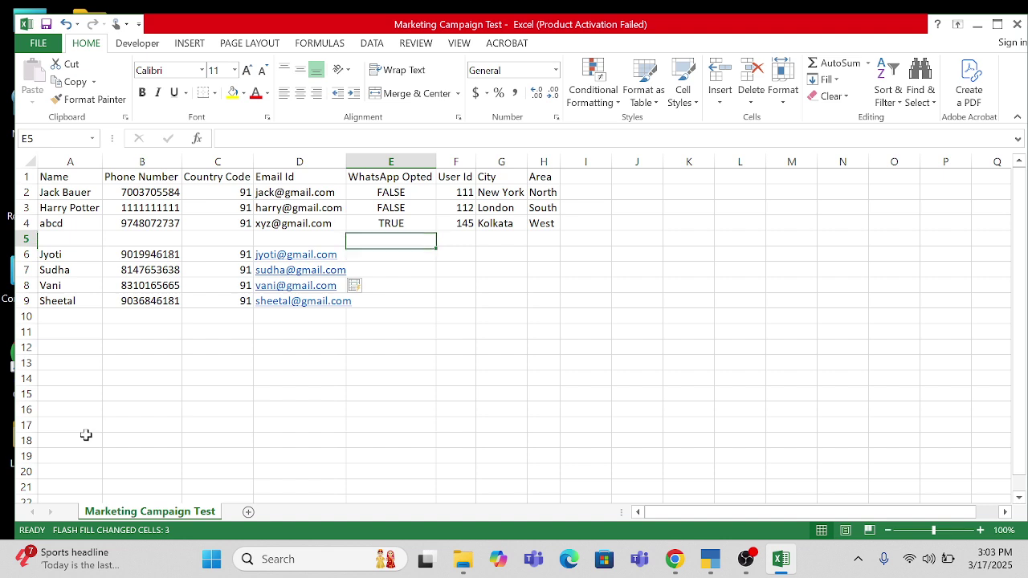
pyautogui.press('Down')
pyautogui.write('TRUE')
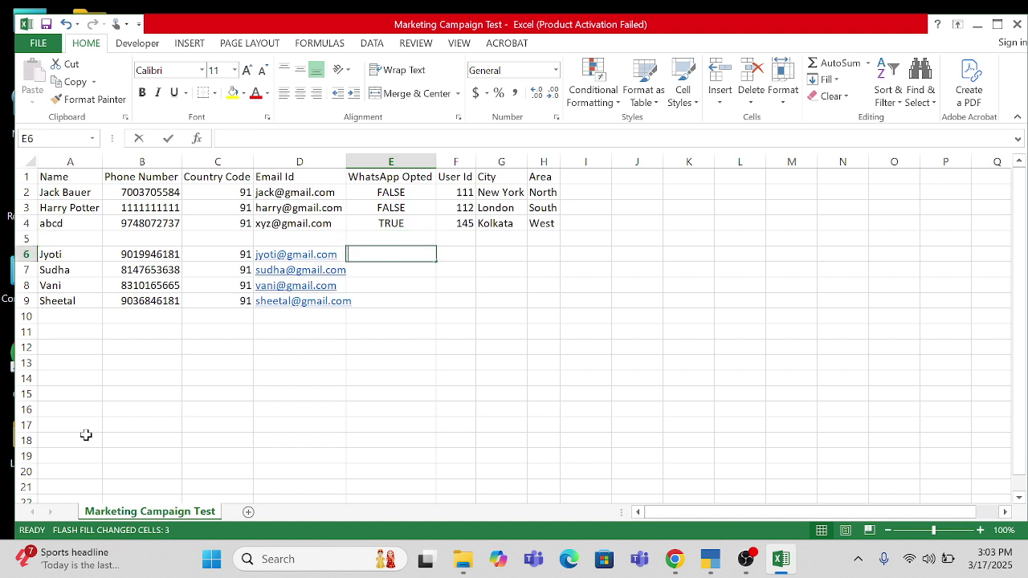
pyautogui.press('Return')
pyautogui.press('Up')
pyautogui.hotkey('shift', 'Down')
pyautogui.hotkey('shift', 'Down')
pyautogui.hotkey('shift', 'Down')
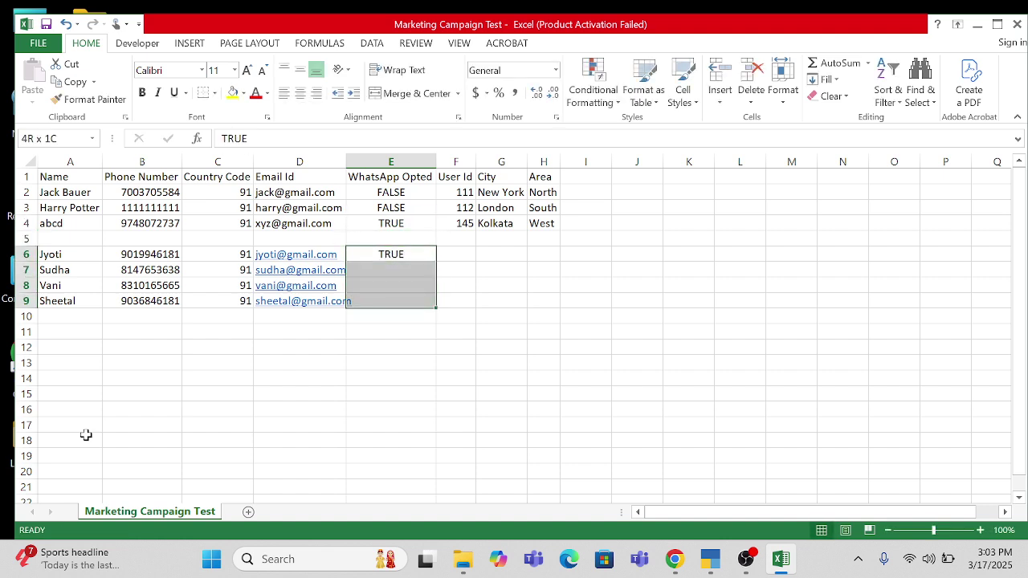
pyautogui.hotkey('ctrl', 'd')
pyautogui.press('Down')
# - Number the new contacts' User Ids 1, 2, 3 and 4 in column F
pyautogui.press('Up')
pyautogui.press('Right')
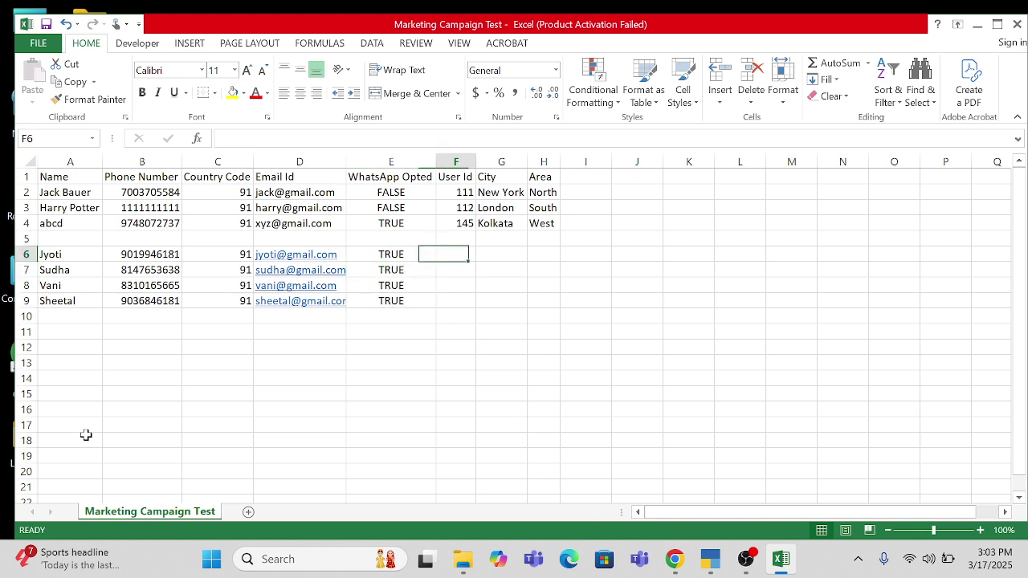
pyautogui.press('Up')
pyautogui.press('Left')
pyautogui.press('Down')
pyautogui.press('Right')
pyautogui.write('1')
pyautogui.press('Return')
pyautogui.write('2')
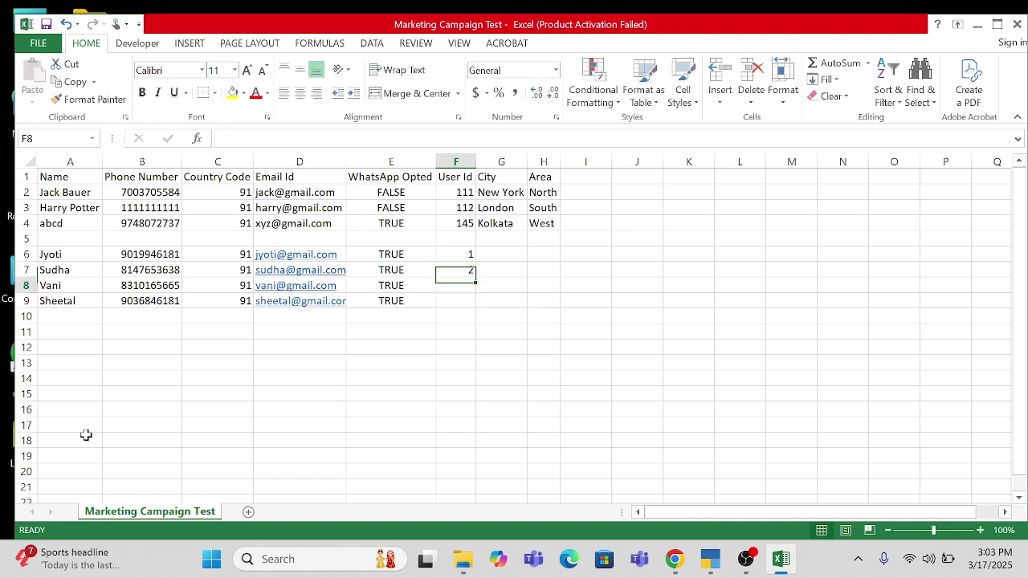
pyautogui.press('Return')
pyautogui.write('3')
pyautogui.press('Return')
pyautogui.write('4')
pyautogui.press('Return')
pyautogui.press('Up')
# - Select the old sample contact rows 2–5
pyautogui.press('Right')
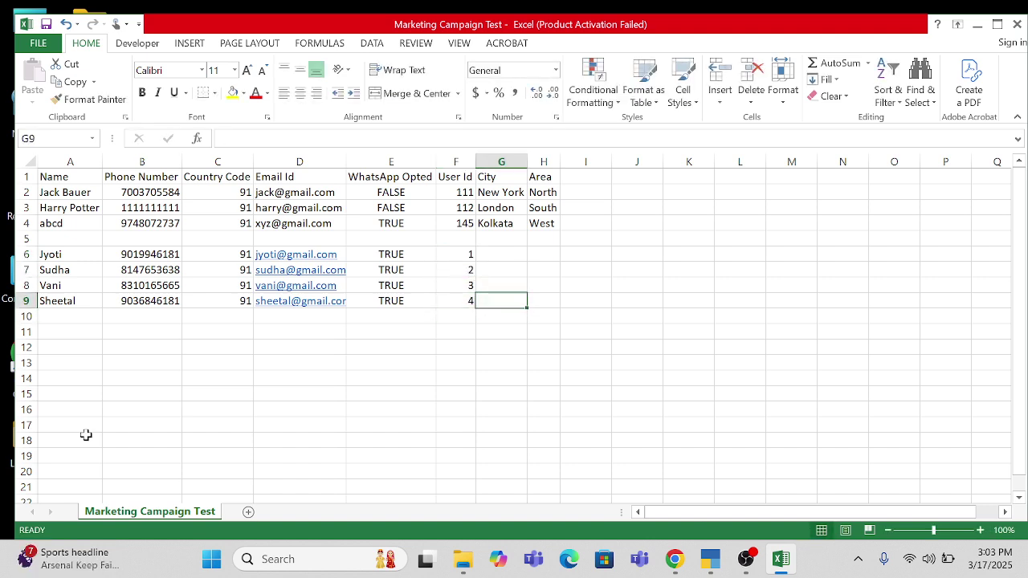
pyautogui.hotkey('ctrl', 'Up')
pyautogui.press('Down')
pyautogui.press('Down')
pyautogui.press('Right')
pyautogui.press('Left')
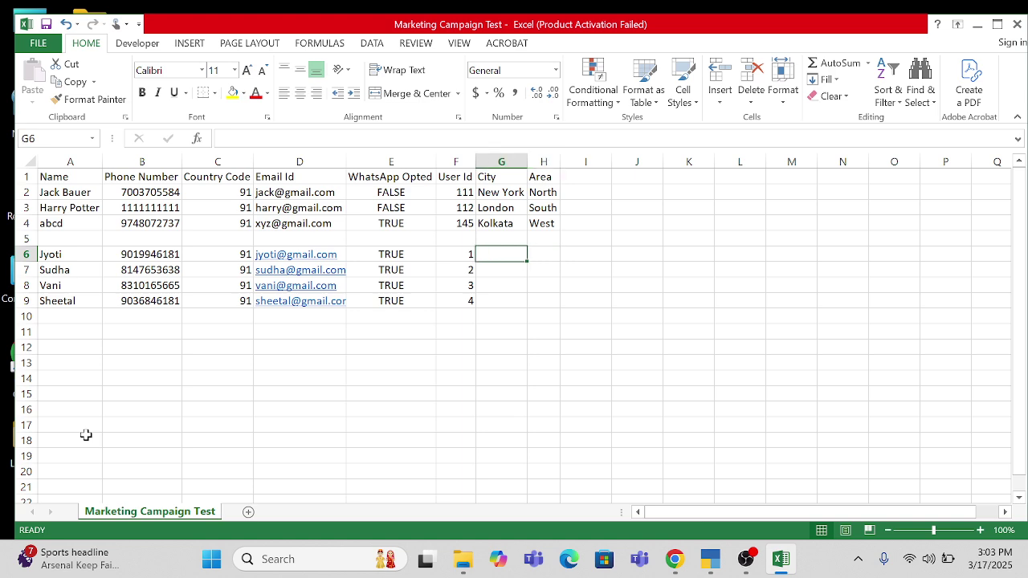
pyautogui.press('Up')
pyautogui.hotkey('shift', 'space')
pyautogui.hotkey('shift', 'Up')
pyautogui.hotkey('shift', 'Up')
pyautogui.hotkey('shift', 'Up')
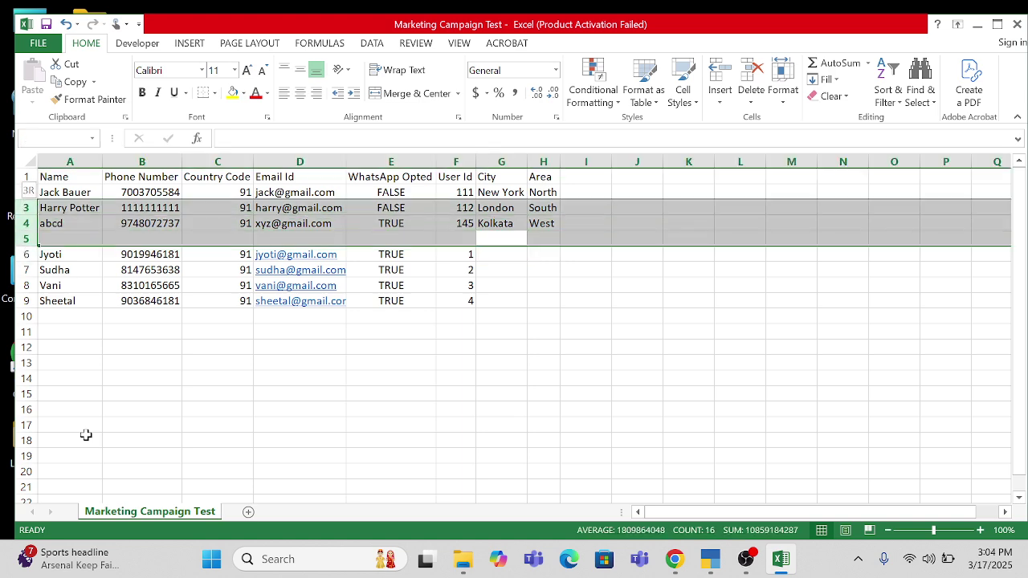
# - Delete the old sample rows, retitle G1 'Preferred Lanugauge' and clear the Area heading in H1
pyautogui.hotkey('ctrl', '-')
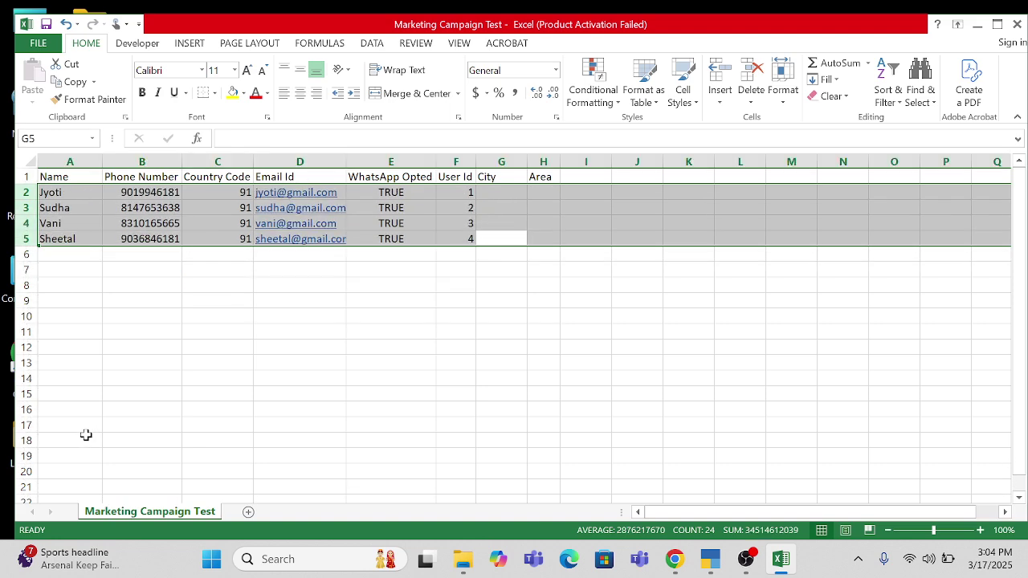
pyautogui.press('Up')
pyautogui.hotkey('ctrl', 'Up')
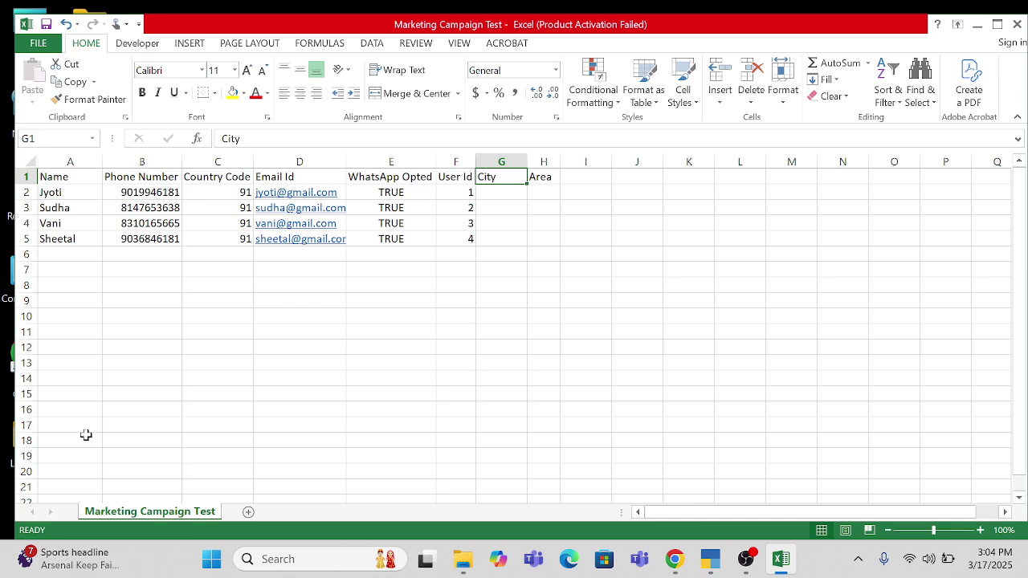
pyautogui.write('pREFE')
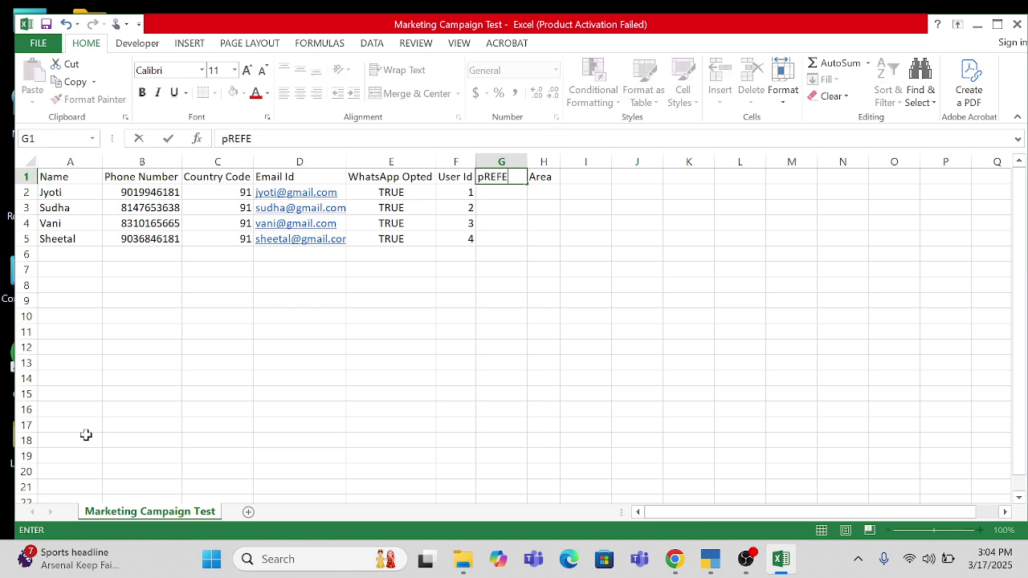
pyautogui.press('BackSpace')
pyautogui.press('BackSpace')
pyautogui.press('BackSpace')
pyautogui.write('Preferred Lanugauge')
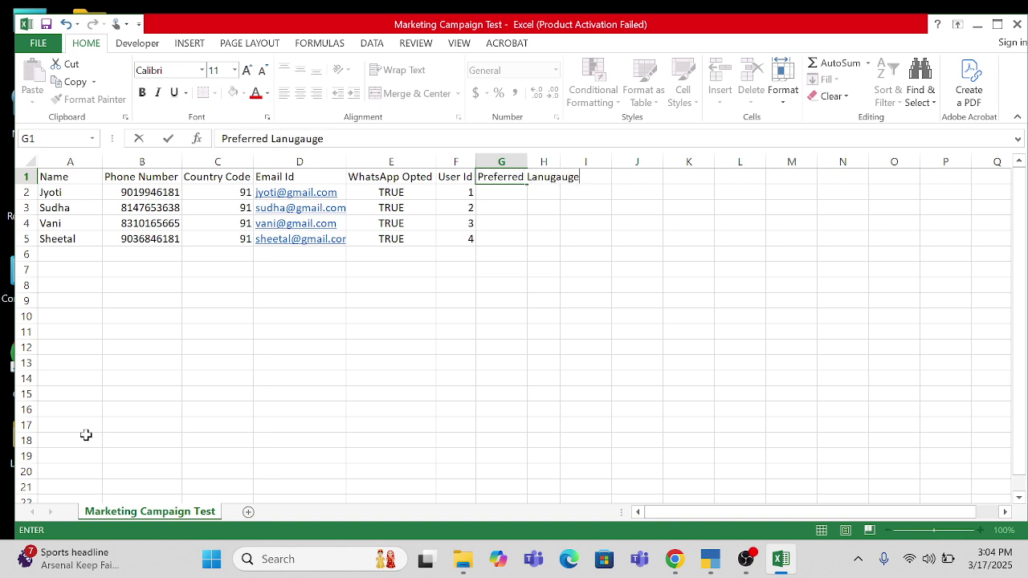
pyautogui.press('Return')
pyautogui.press('Up')
pyautogui.press('Right')
pyautogui.press('Delete')
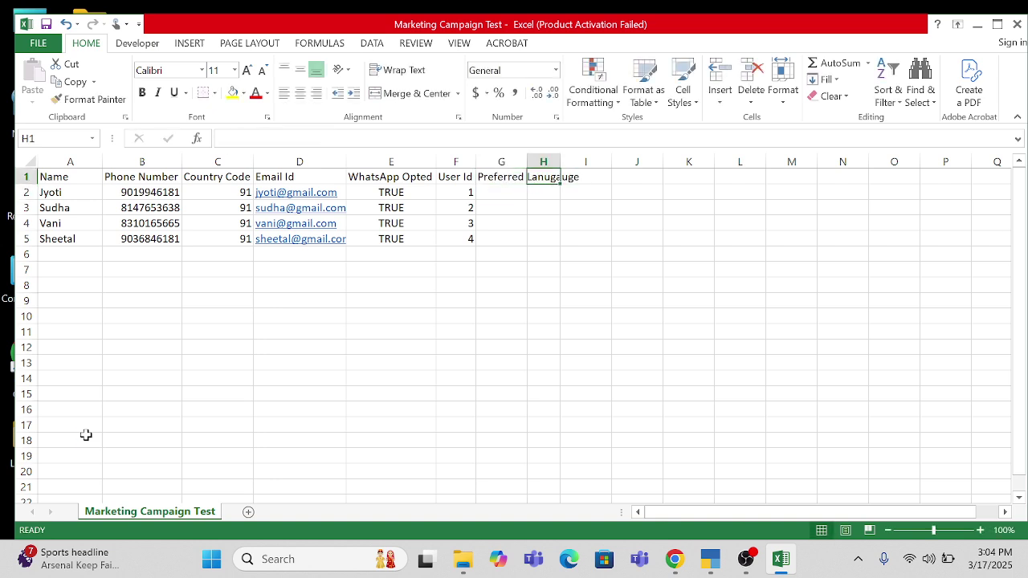
pyautogui.press('Left')
pyautogui.press('Down')
# - Enter Marathi, Telagu, Hindi and English as preferred languages in G2:G5
pyautogui.write('Marathi')
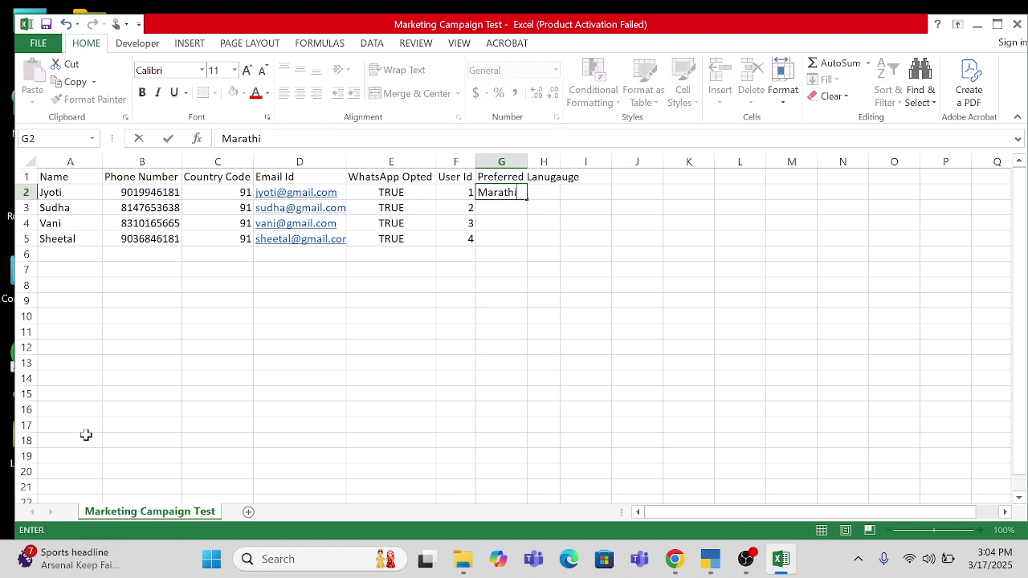
pyautogui.press('Return')
pyautogui.write('Tel')
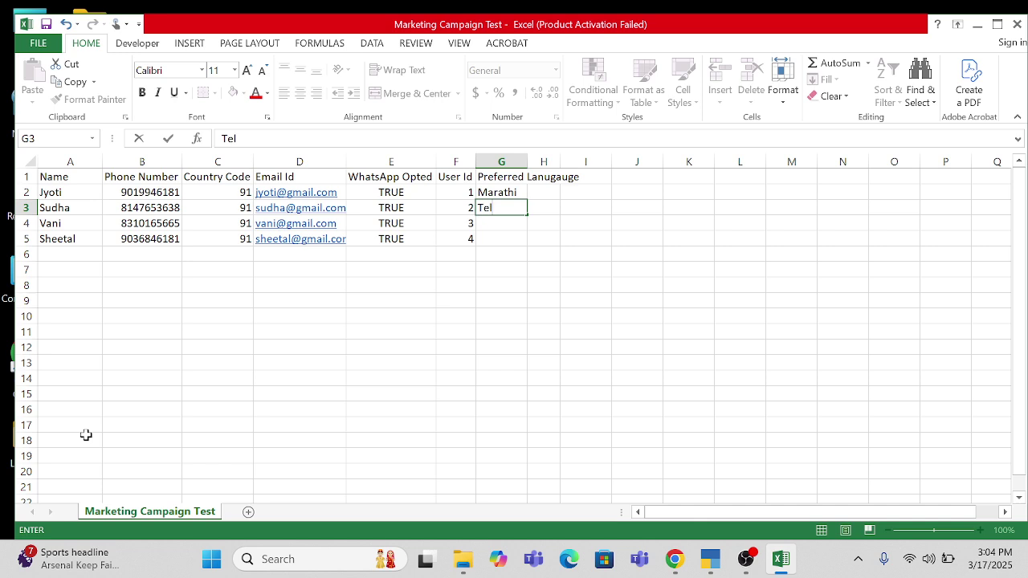
pyautogui.write('agu')
pyautogui.press('Return')
pyautogui.write('Hindi')
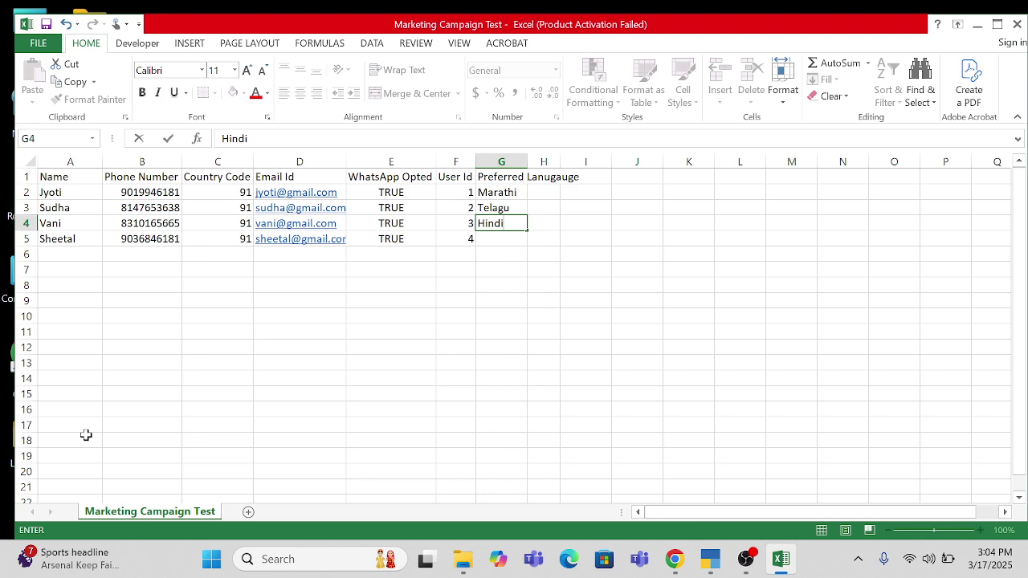
pyautogui.press('Return')
pyautogui.write('KO')
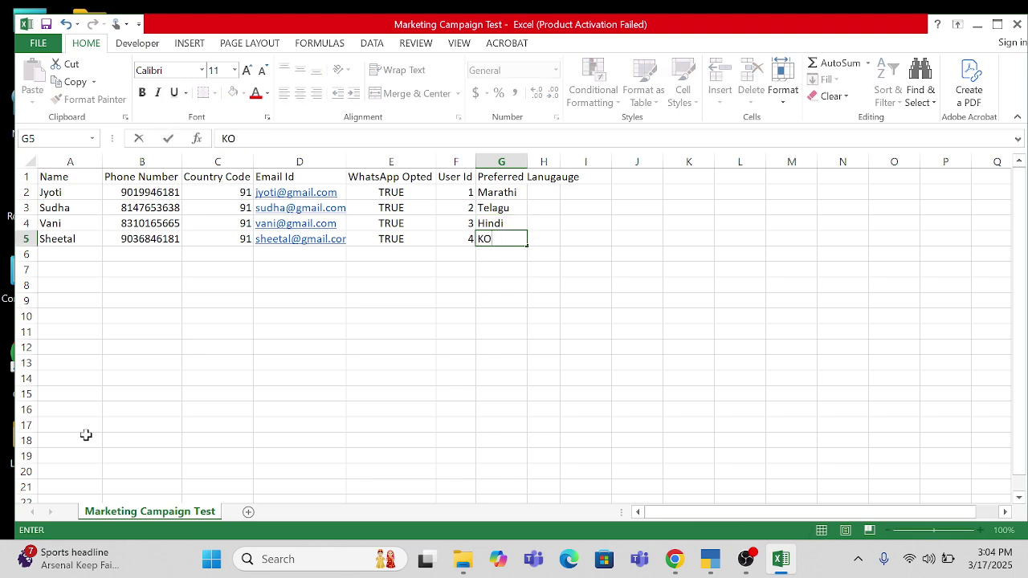
pyautogui.press('Escape')
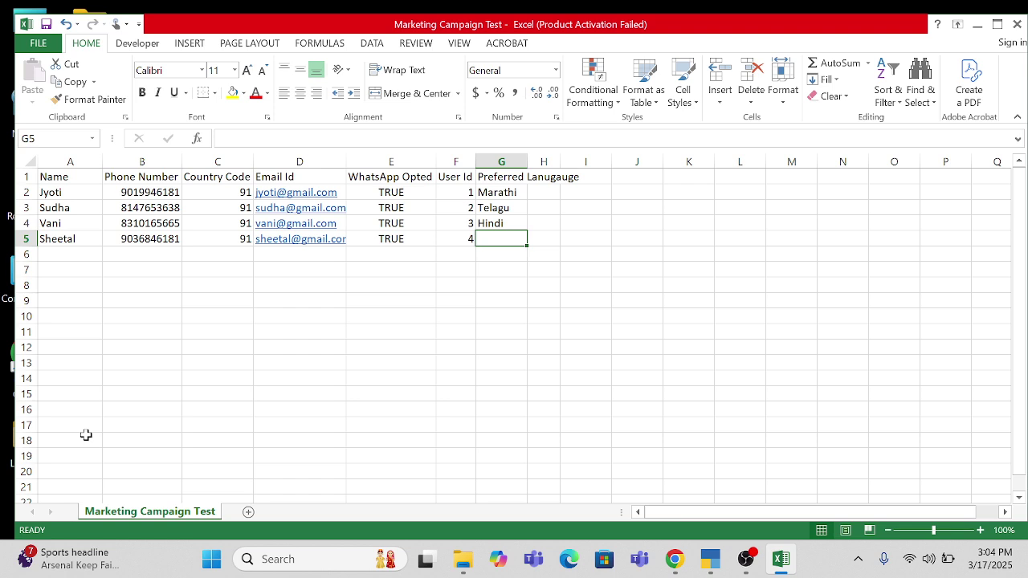
pyautogui.write('English')
pyautogui.press('Return')
# - AutoFit column G's width to its Preferred Lanugauge contents
pyautogui.press('Up')
pyautogui.press('Up')
pyautogui.press('Up')
pyautogui.press('Up')
pyautogui.press('Up')
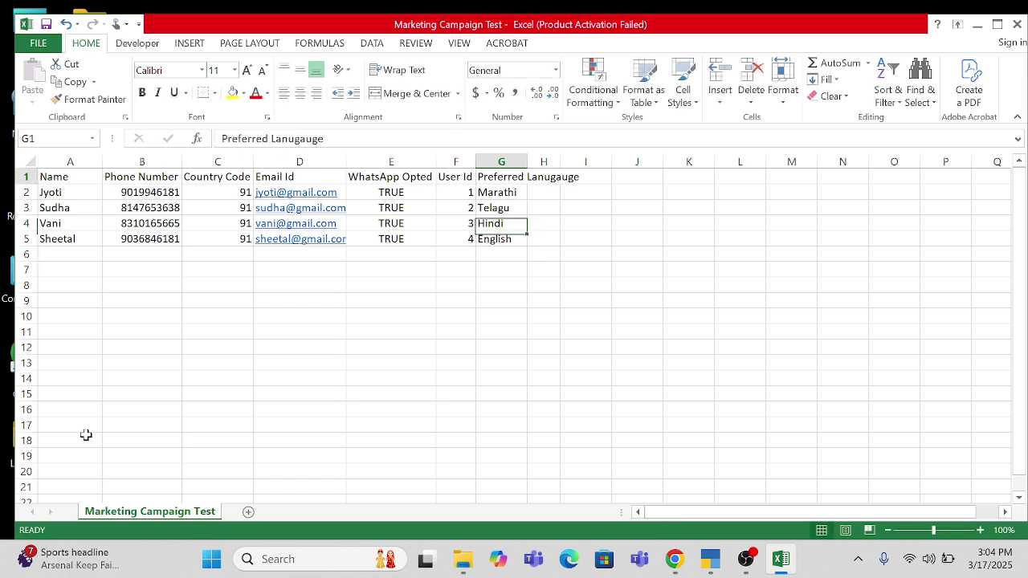
pyautogui.hotkey('ctrl', 'shift', 'Down')
pyautogui.hotkey('alt', 'h')
pyautogui.press('o')
pyautogui.press('i')
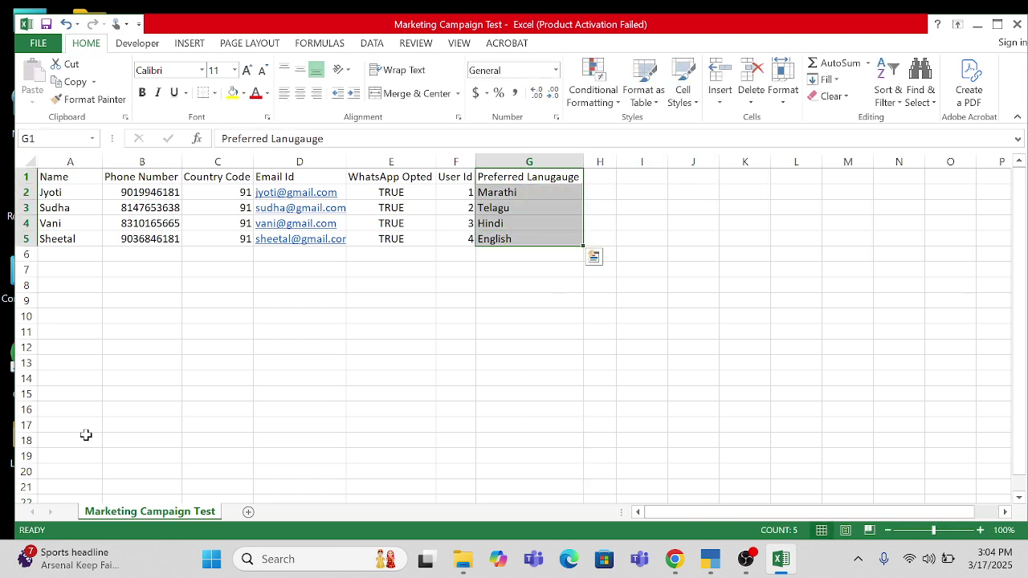
# - Save the file keeping CSV format, then close the workbook
pyautogui.hotkey('ctrl', 's')
pyautogui.press('Return')
pyautogui.hotkey('alt', 'F4')
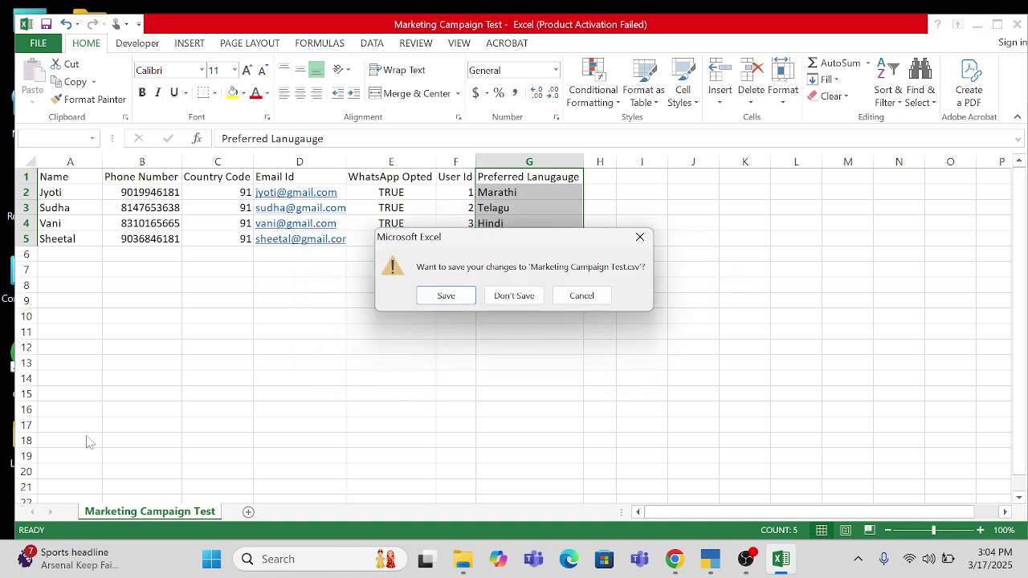
# - Save changes to Marketing Campaign Test.csv and return to Interakt's Add customers dialog in Chrome
pyautogui.press('Return')
pyautogui.press('Return')
pyautogui.hotkey('alt', 'Tab')
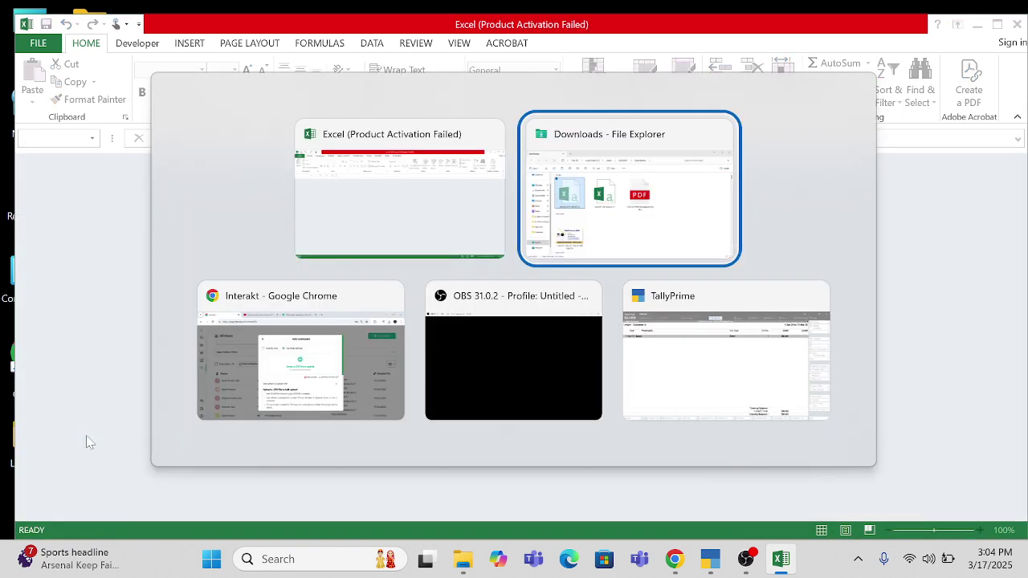
pyautogui.hotkey('alt', 'Tab')
pyautogui.press('super+d')
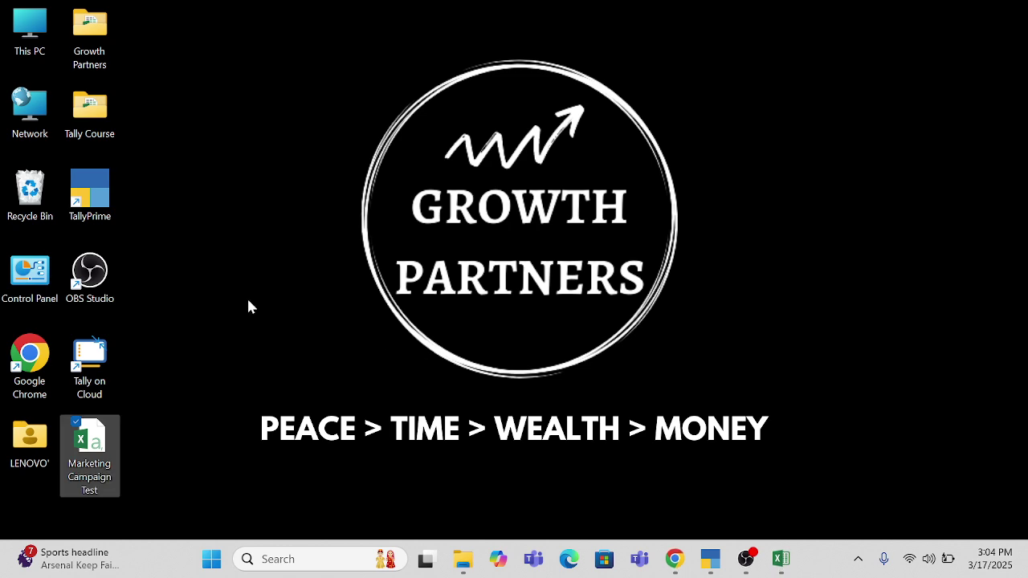
pyautogui.moveTo(90, 450); pyautogui.dragTo(518, 274)
pyautogui.hotkey('alt', 'Tab')
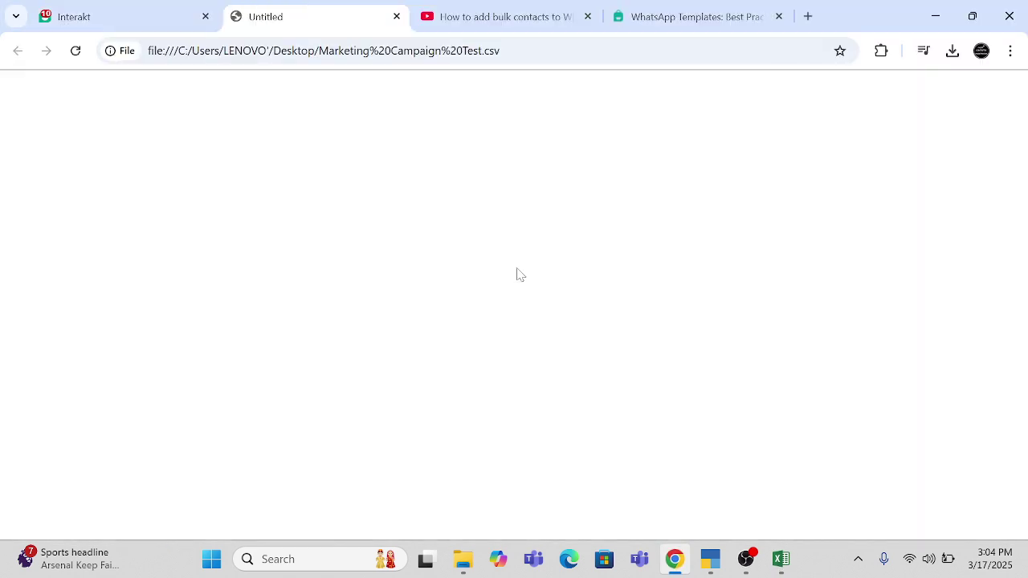
pyautogui.hotkey('ctrl', 'w')
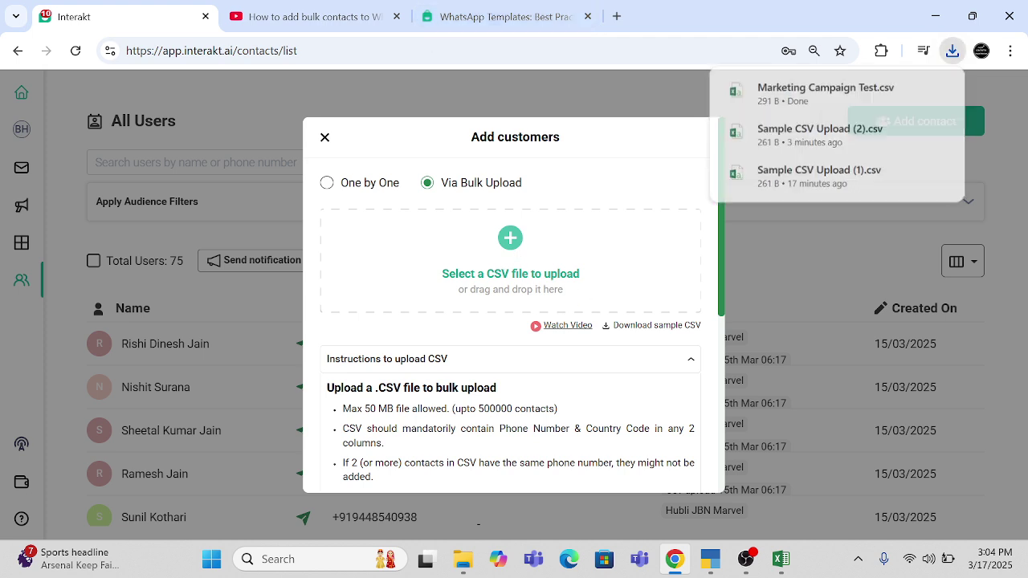
# - Upload Marketing Campaign Test.csv from the Desktop
pyautogui.click(505, 277)
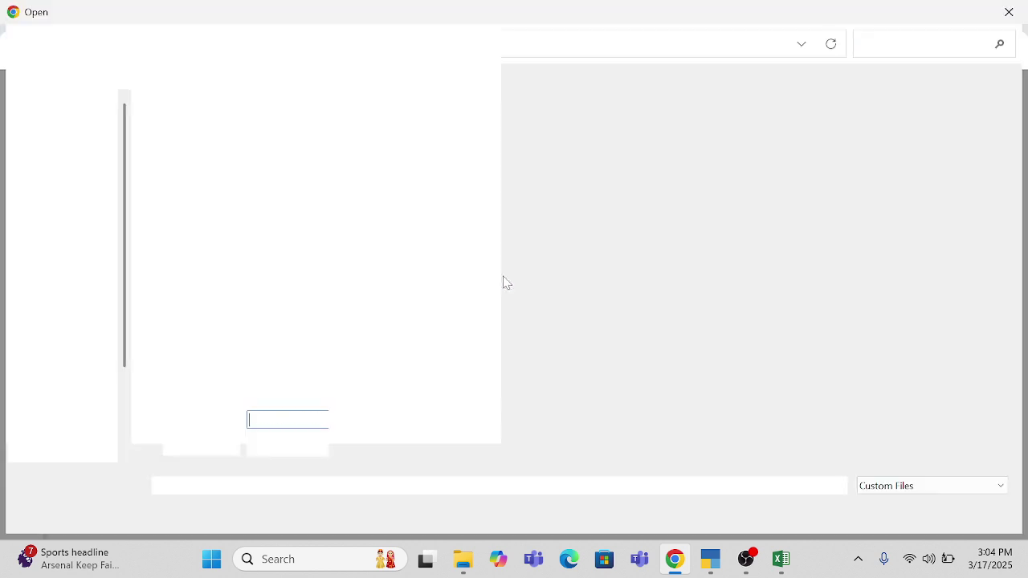
pyautogui.click(84, 220)
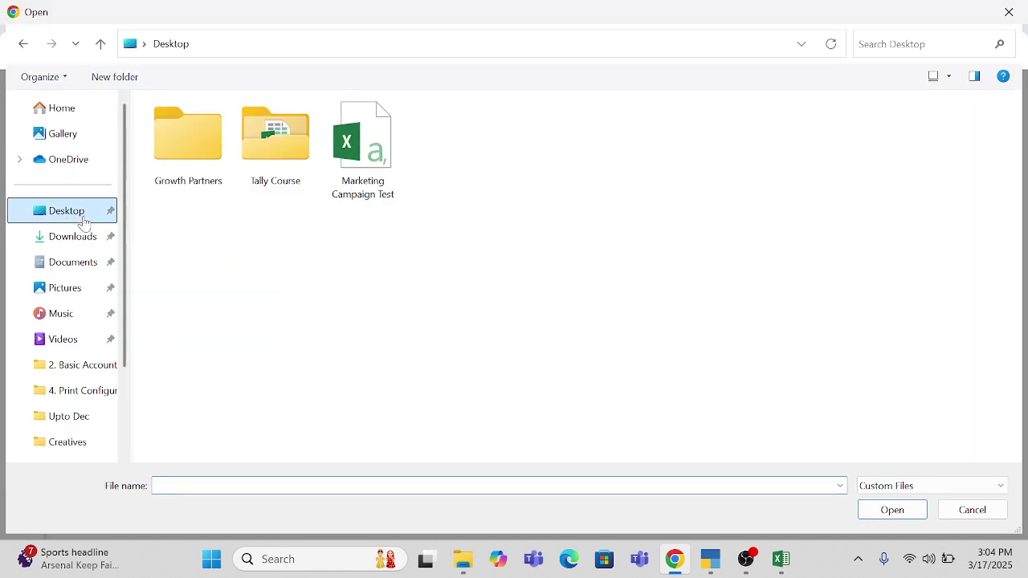
pyautogui.doubleClick(362, 148)
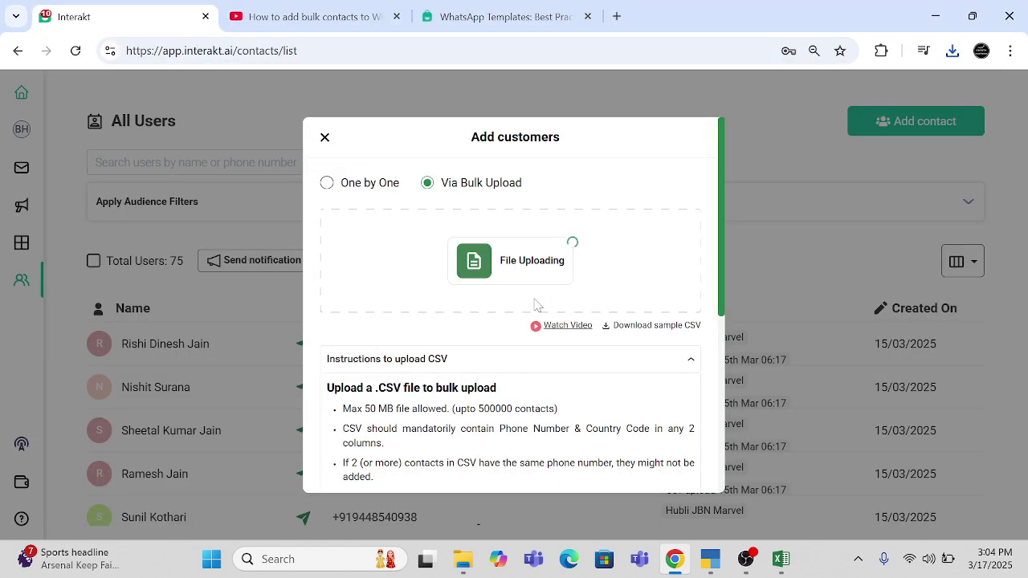
pyautogui.scroll(-2, 554, 313)
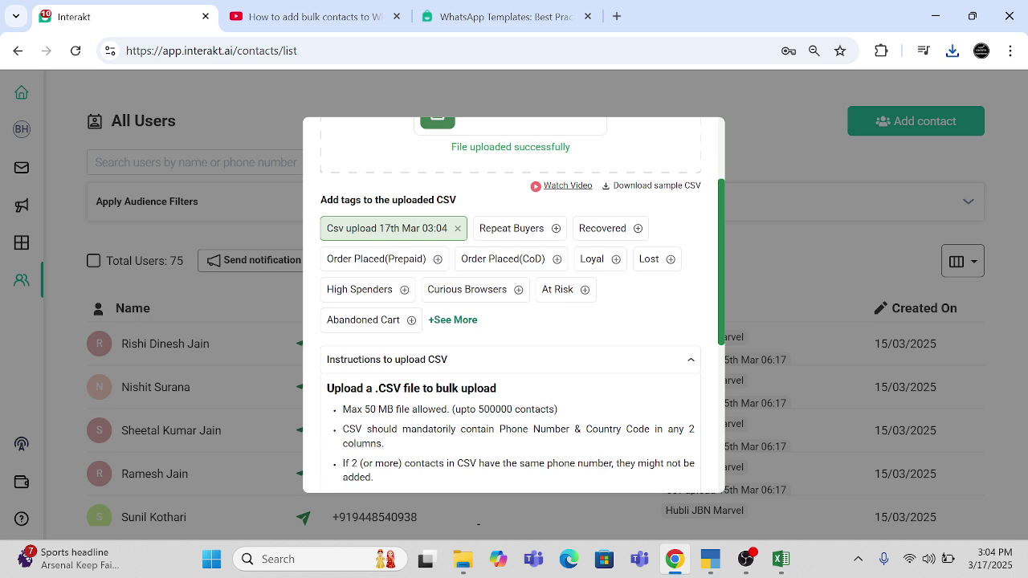
pyautogui.scroll(1, 440, 376)
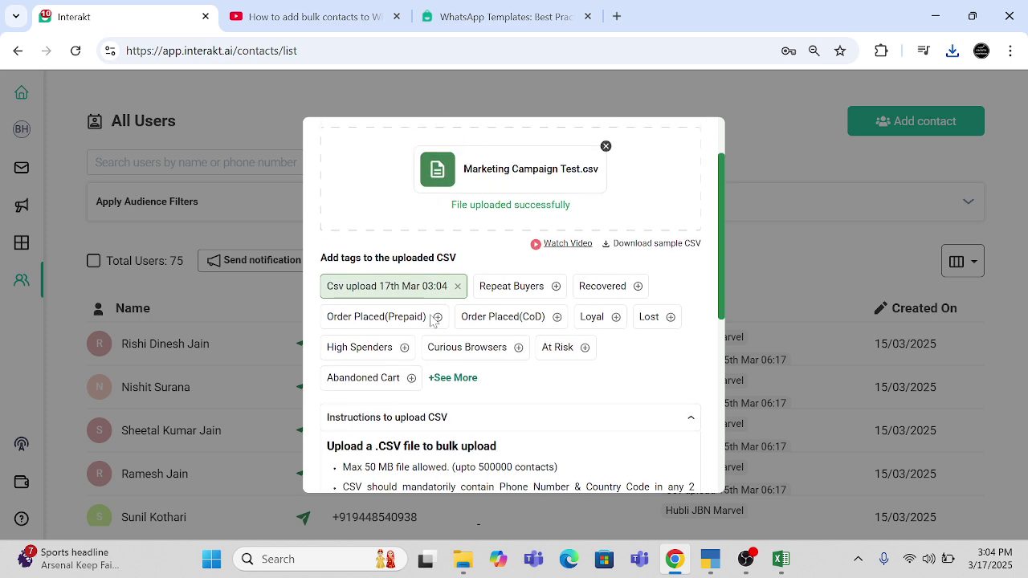
# - Create the tag 'Growth Partners Team' and add it to the uploaded contacts
pyautogui.click(441, 378)
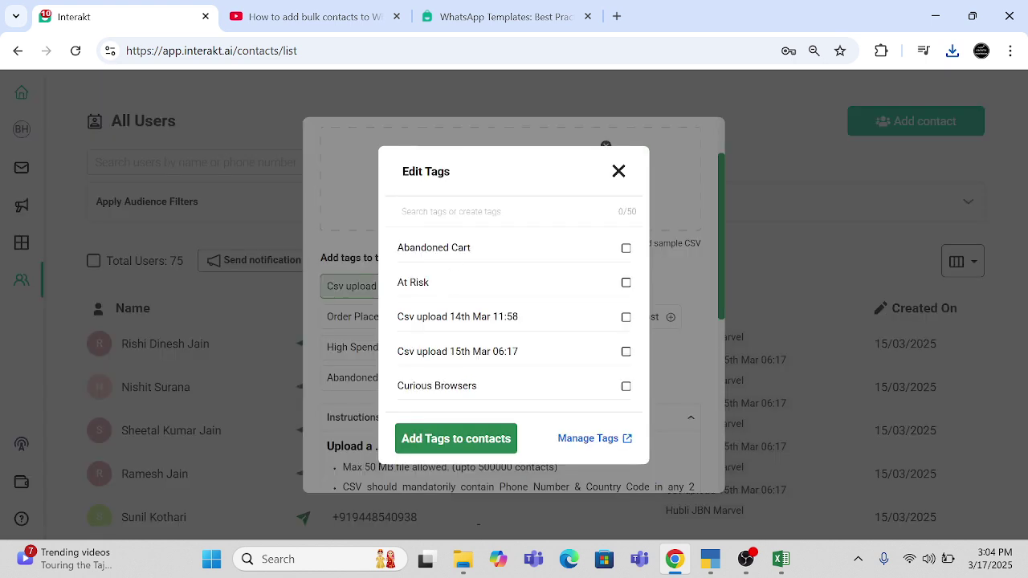
pyautogui.write('Growth P')
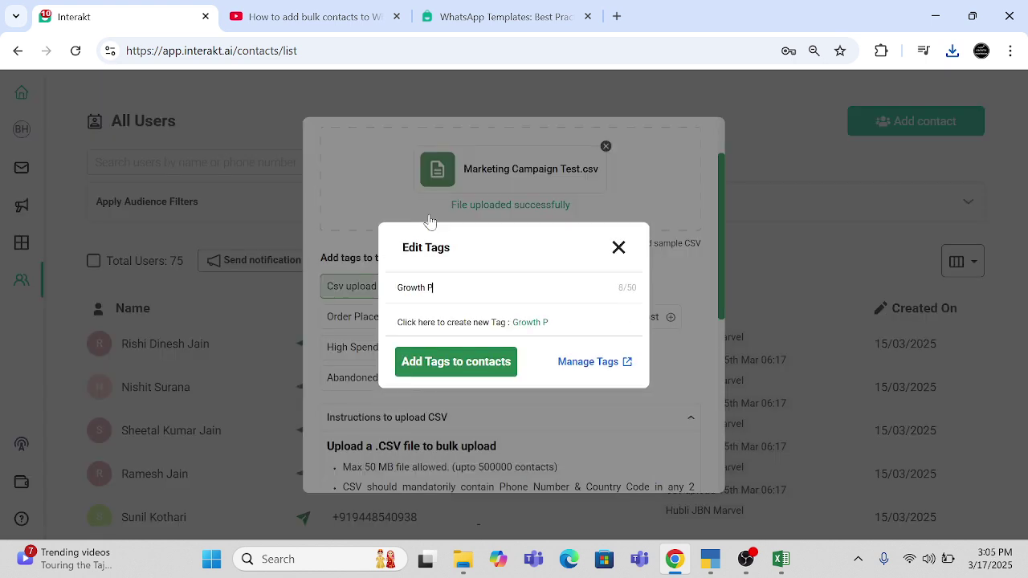
pyautogui.write('artners Team')
pyautogui.click(551, 324)
pyautogui.scroll(-3, 490, 301)
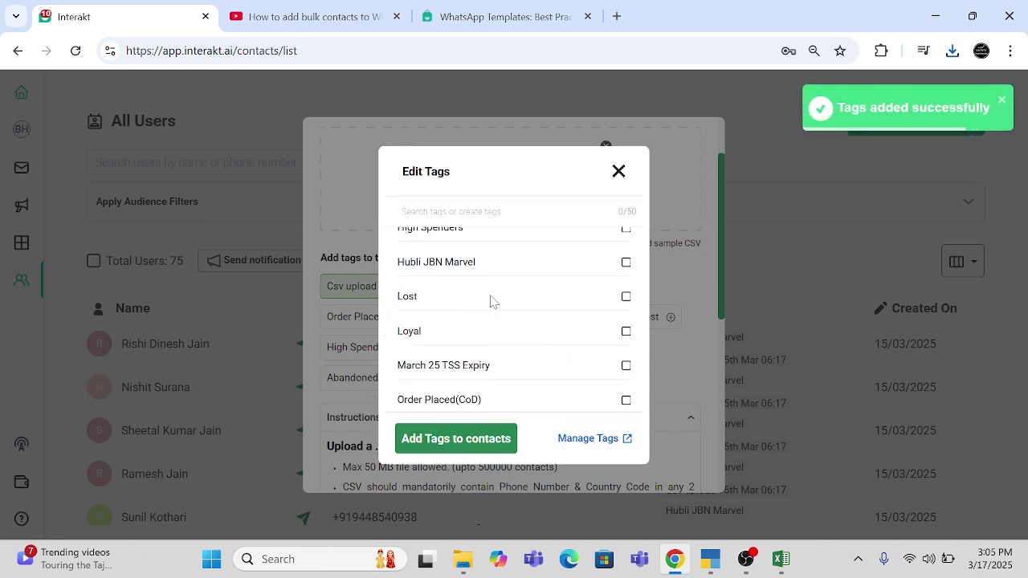
pyautogui.scroll(-2, 493, 301)
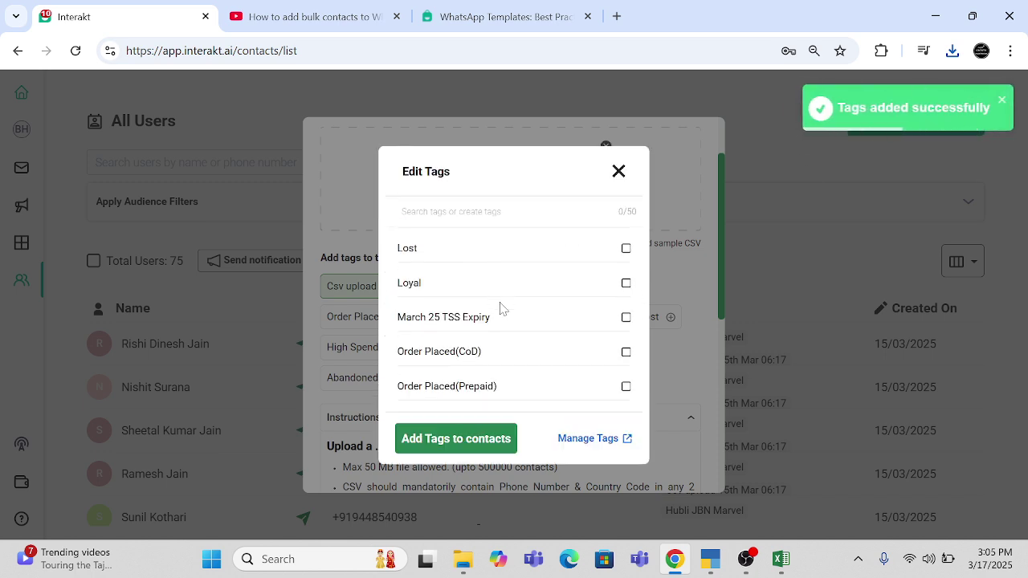
pyautogui.scroll(-2, 501, 309)
pyautogui.scroll(3, 500, 307)
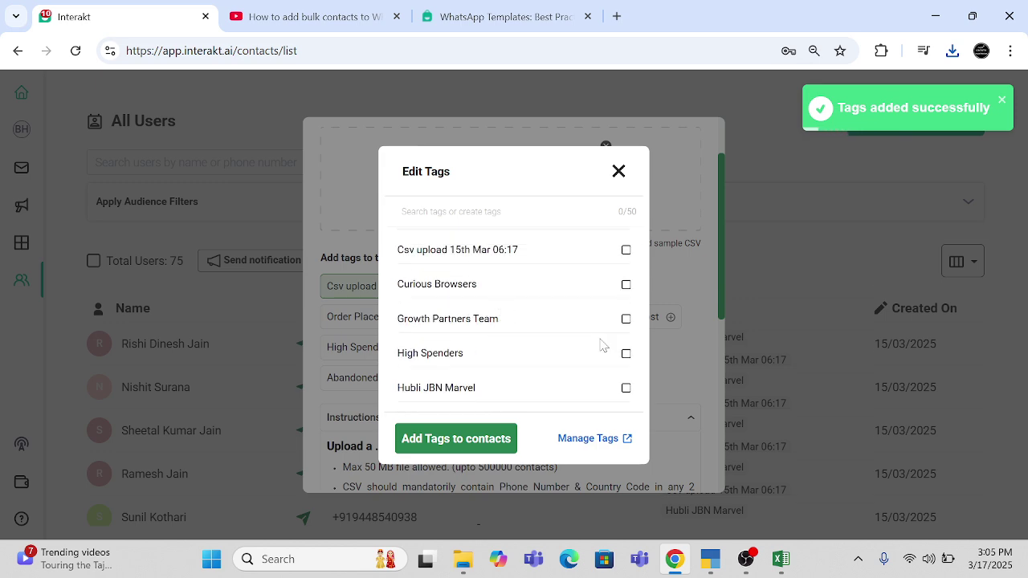
pyautogui.click(440, 440)
pyautogui.scroll(-5, 440, 441)
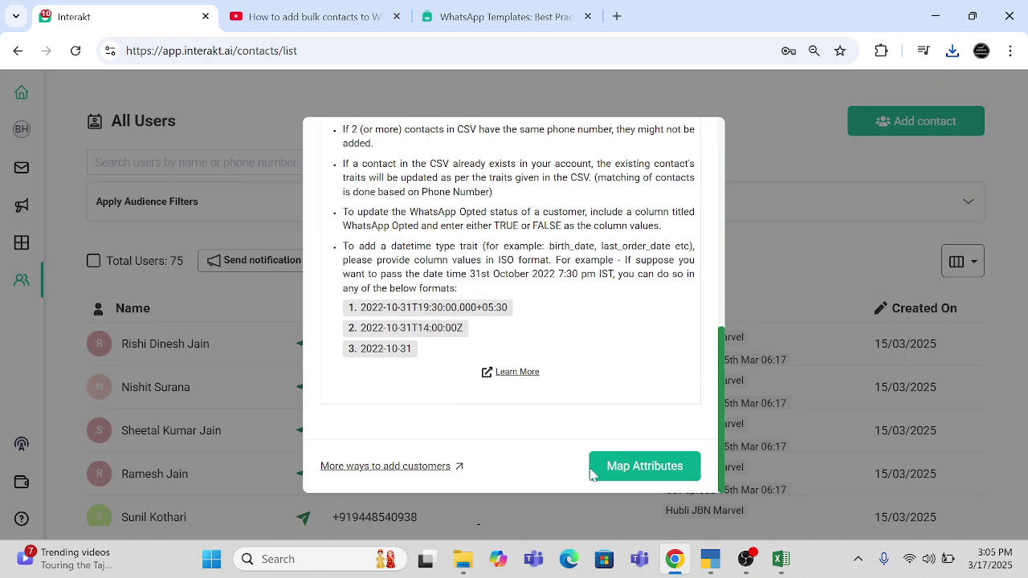
# - Map the CSV attributes and confirm the column mapping
pyautogui.click(644, 466)
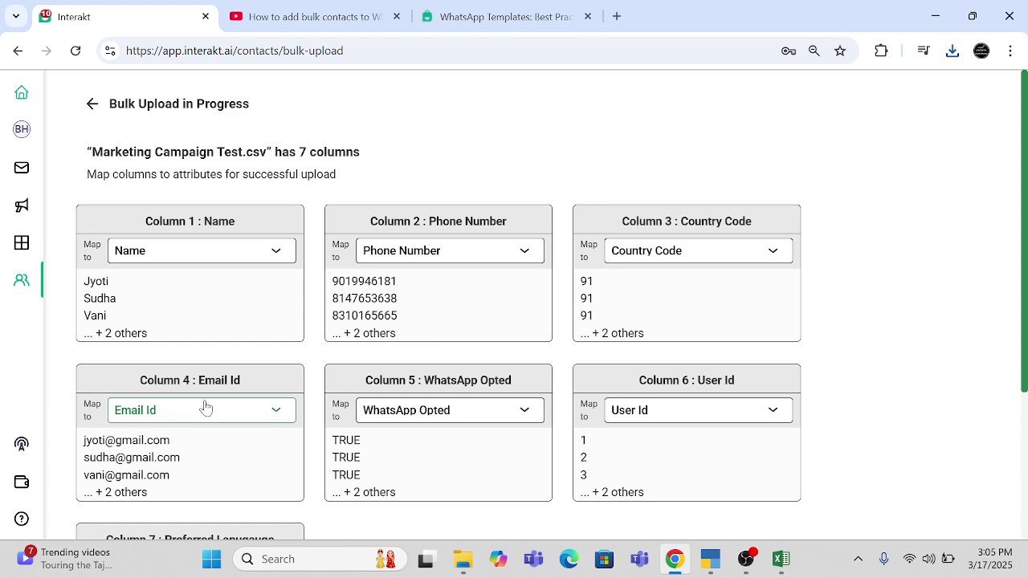
pyautogui.scroll(-2, 191, 340)
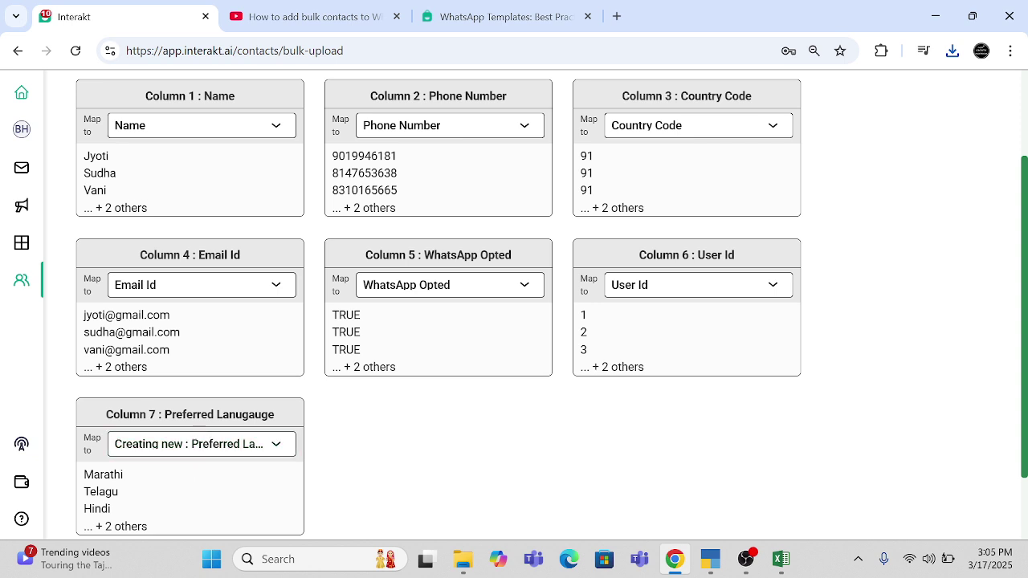
pyautogui.scroll(-2, 133, 493)
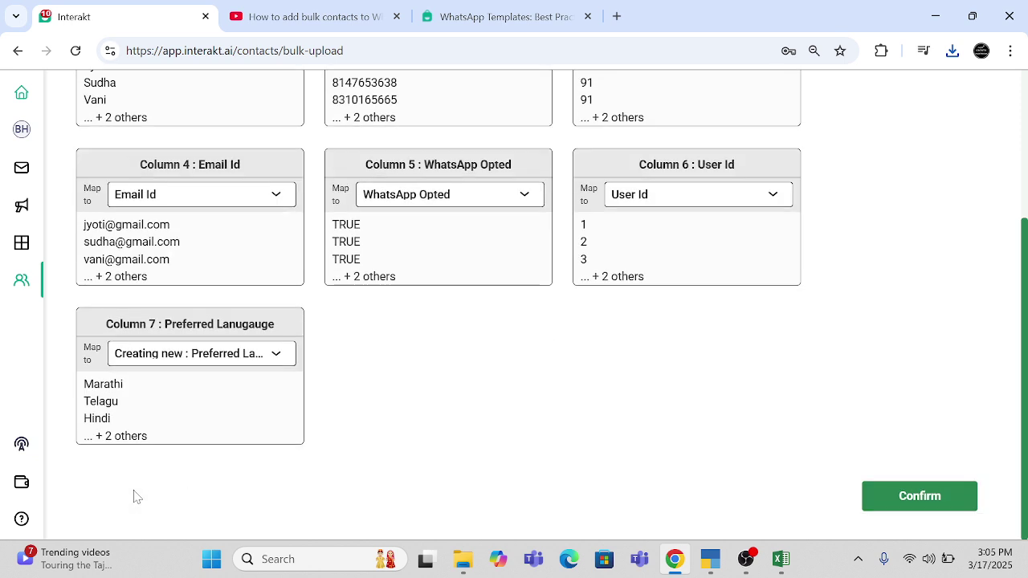
pyautogui.click(890, 502)
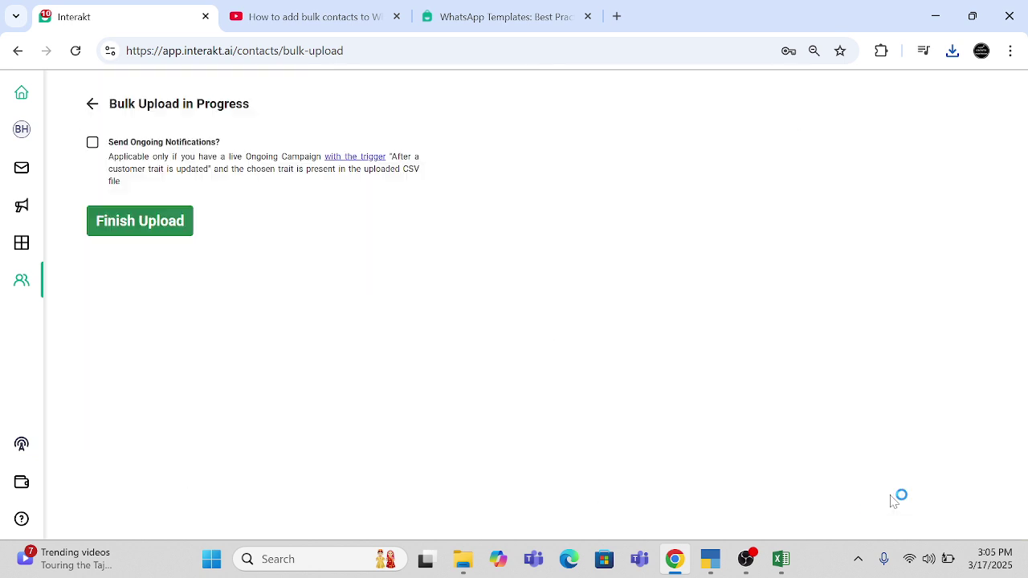
# - Finish the upload with Send Ongoing Notifications on and download the error report
pyautogui.click(93, 143)
pyautogui.click(141, 223)
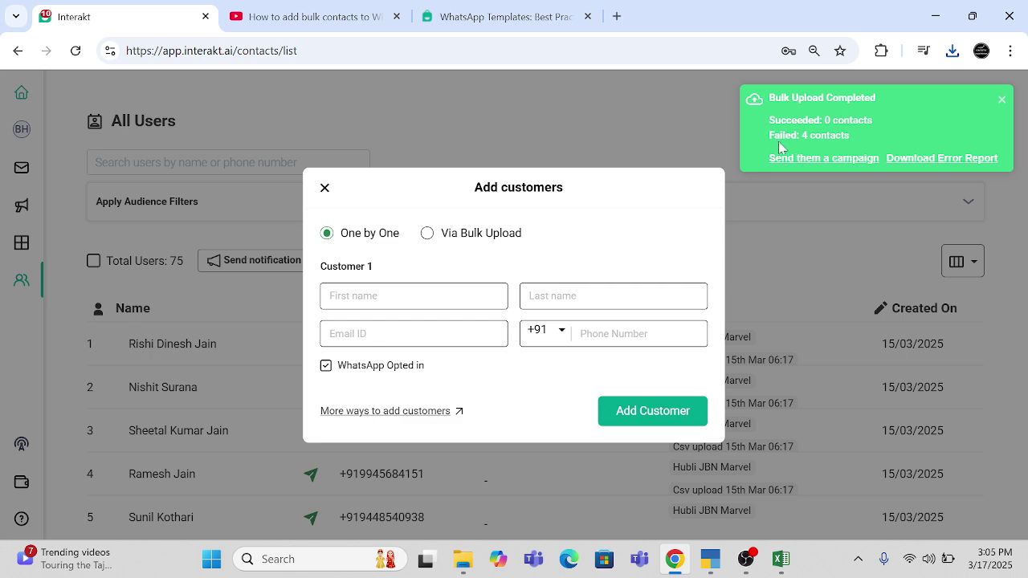
pyautogui.click(922, 165)
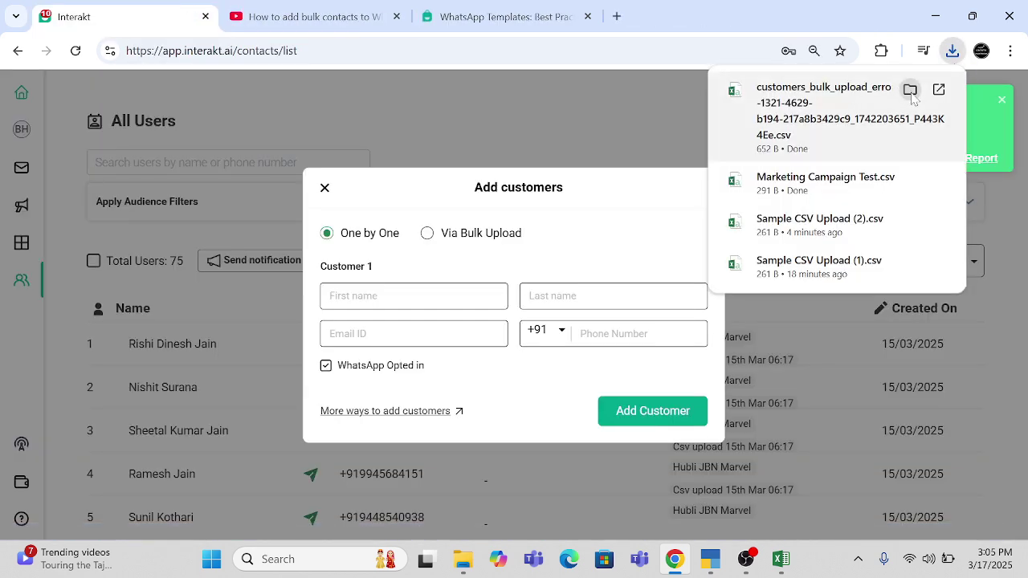
# - Open the downloaded error report in Excel at its first user_id value
pyautogui.click(910, 90)
pyautogui.press('Return')
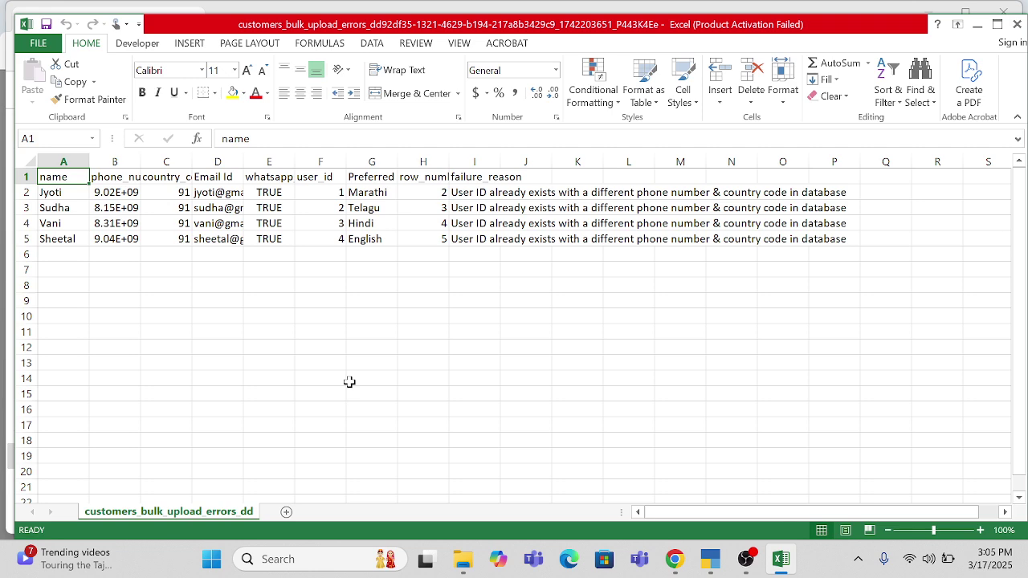
pyautogui.press('Right')
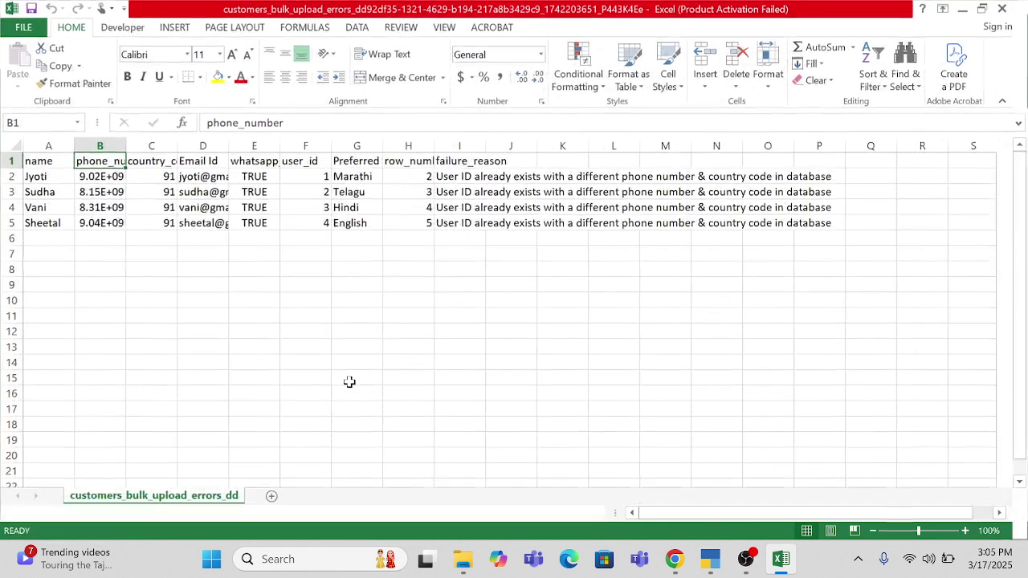
pyautogui.press('super+Up')
pyautogui.press('Down')
pyautogui.press('Right')
pyautogui.press('Right')
pyautogui.press('Right')
pyautogui.press('Right')
pyautogui.press('Down')
pyautogui.press('Up')
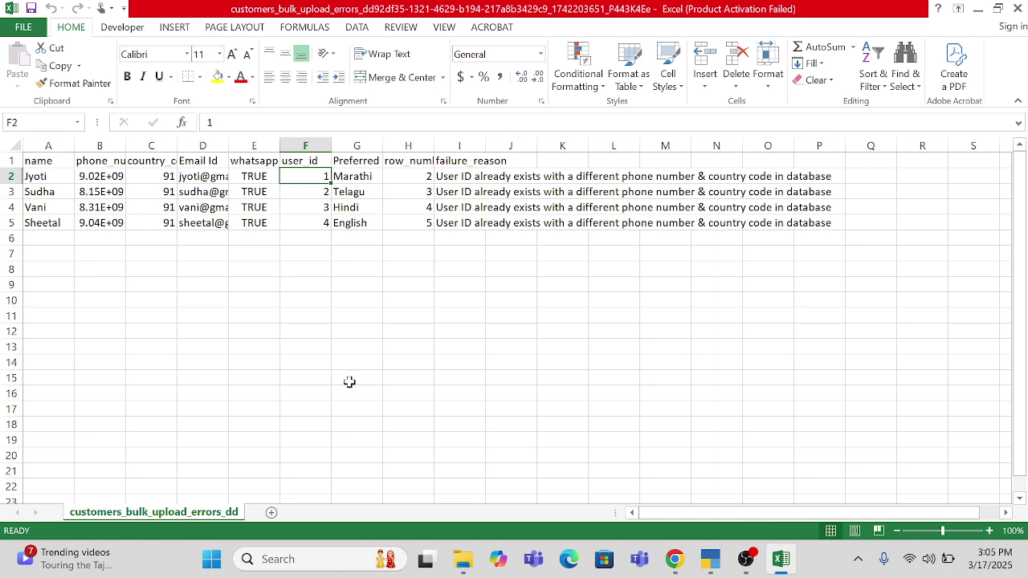
# - Change the user_id values in F2:F5 to 1110, 1111, 1112 and 1113
pyautogui.write('1110')
pyautogui.press('Return')
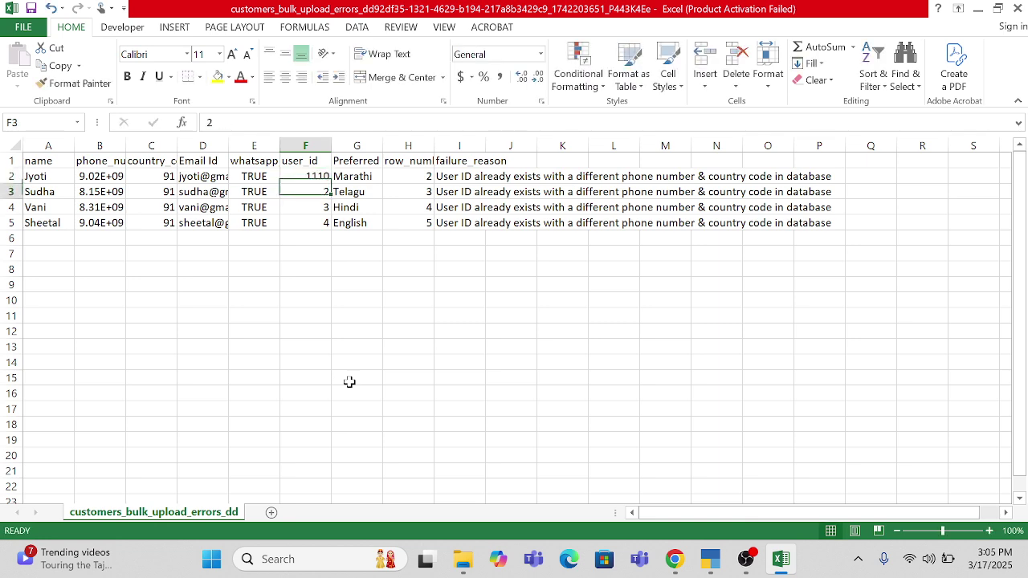
pyautogui.write('1111')
pyautogui.press('Return')
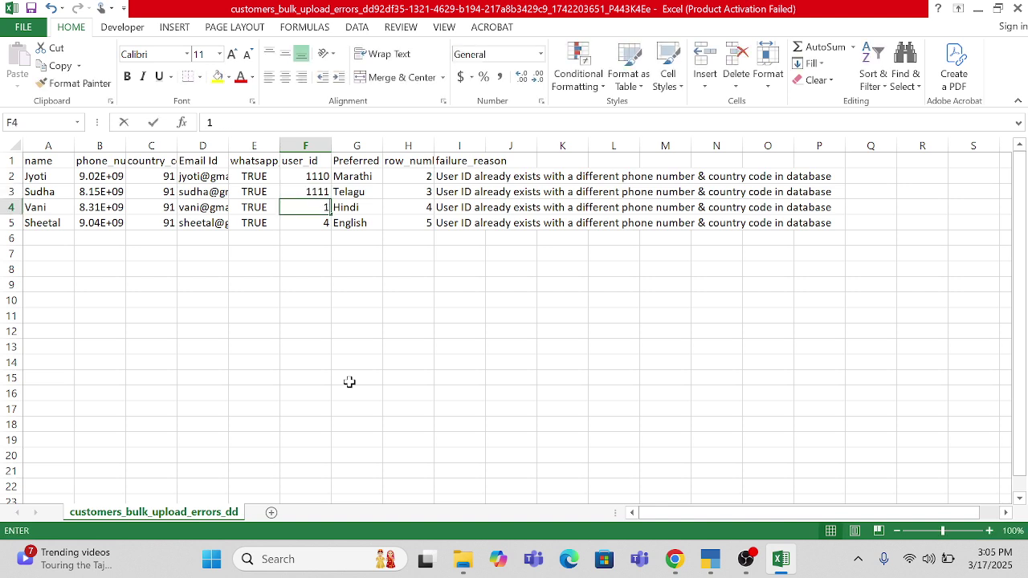
pyautogui.write('1112')
pyautogui.press('Return')
pyautogui.write('11')
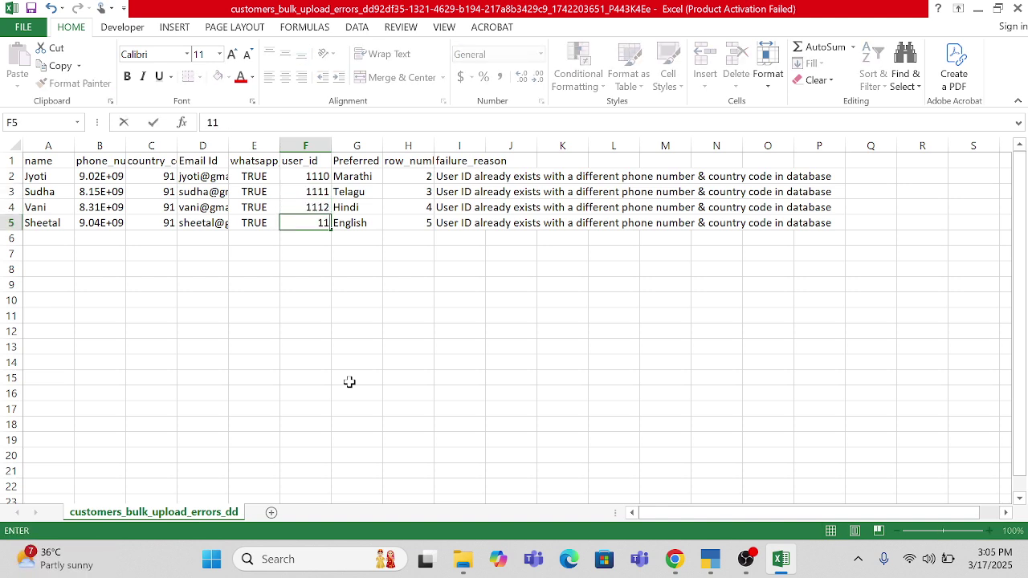
pyautogui.write('13')
pyautogui.press('Return')
# - Select the row_number and failure_reason columns, then cancel the Delete options
pyautogui.press('Right')
pyautogui.press('Up')
pyautogui.press('Right')
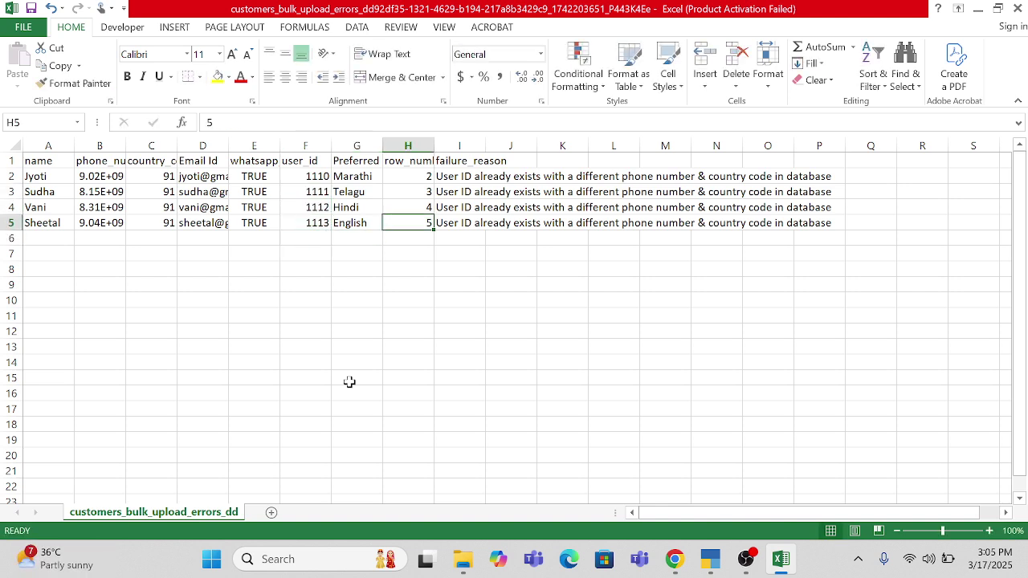
pyautogui.press('Right')
pyautogui.hotkey('ctrl', 'shift', 'Up')
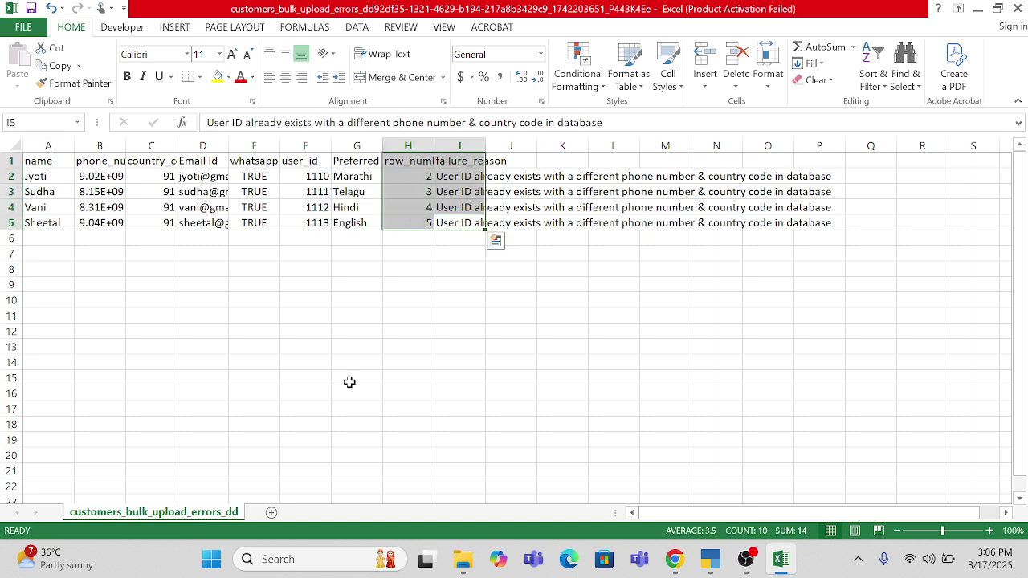
pyautogui.hotkey('ctrl', '-')
pyautogui.press('Escape')
# - Close the error report without saving
pyautogui.hotkey('ctrl', 'w')
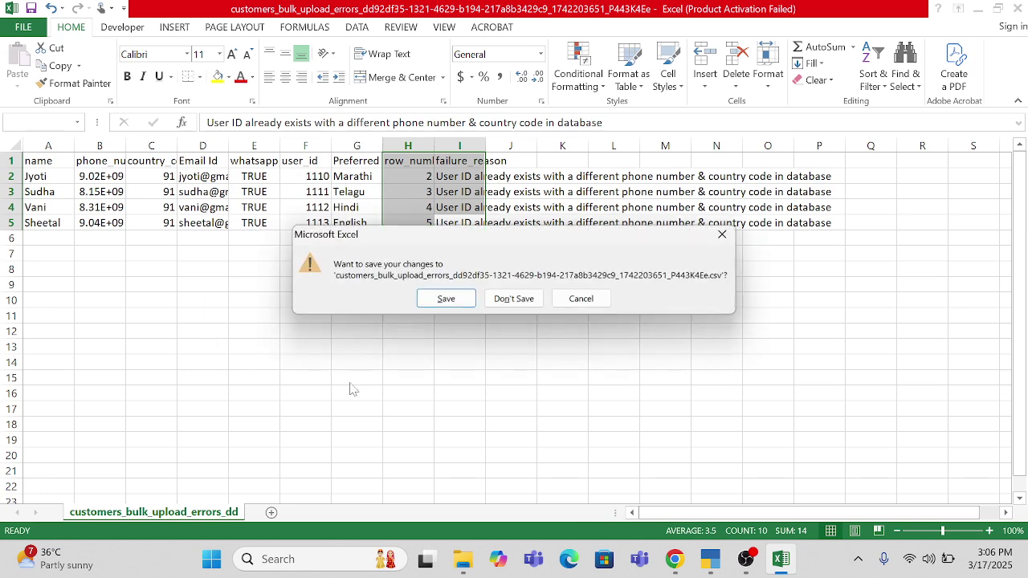
pyautogui.press('Tab')
pyautogui.press('Return')
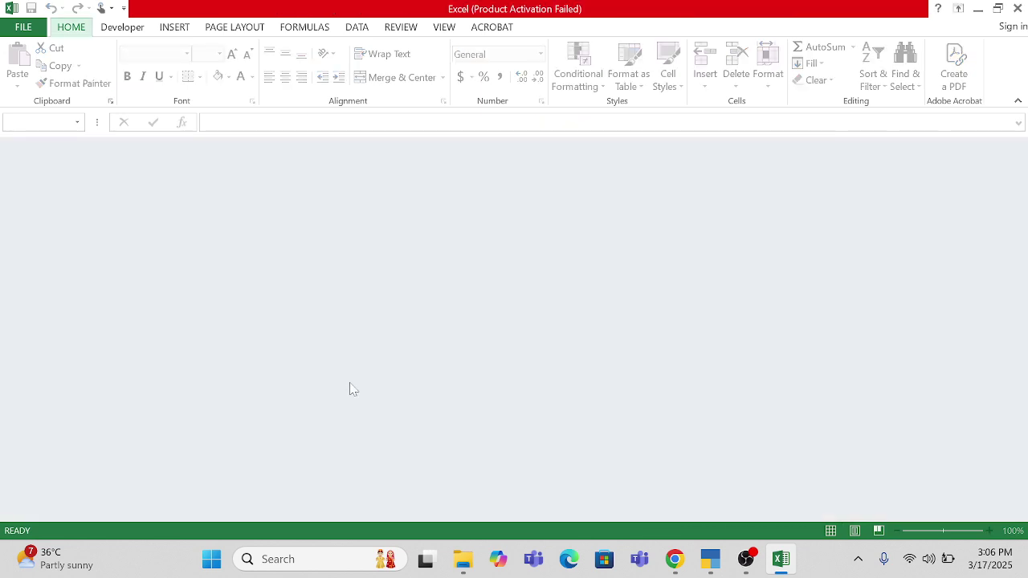
# - Close the empty Excel window and open the Marketing Campaign Test file
pyautogui.hotkey('alt', 'F4')
pyautogui.press('Down')
pyautogui.press('Return')
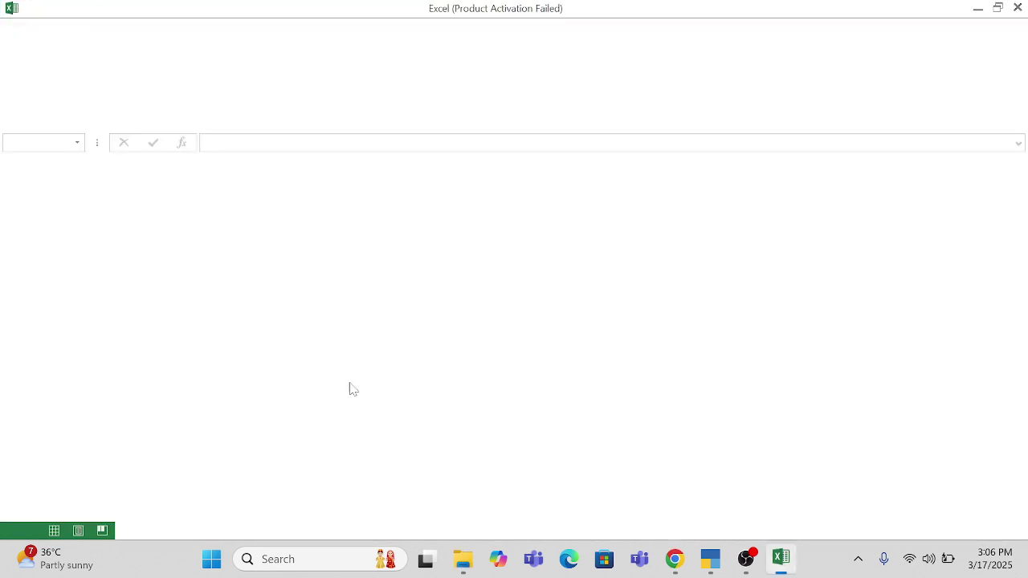
# - Enter User Ids 1111, 2222, 3333 and 4444 in cells F2 through F5
pyautogui.press('Right')
pyautogui.press('Right')
pyautogui.press('Down')
pyautogui.press('Right')
pyautogui.press('Right')
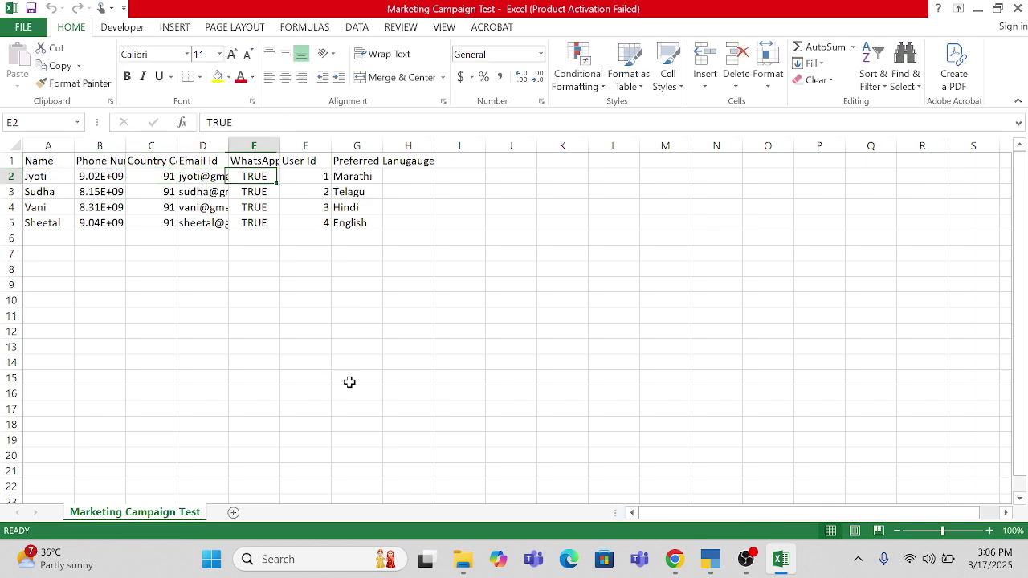
pyautogui.press('Right')
pyautogui.press('Right')
pyautogui.press('Left')
pyautogui.write('1111')
pyautogui.press('Return')
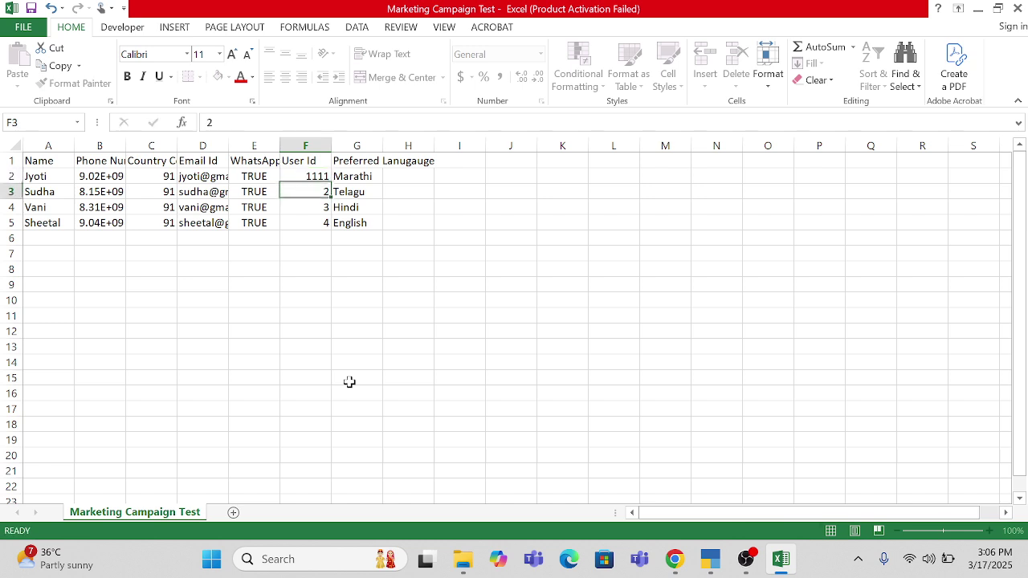
pyautogui.write('2222')
pyautogui.hotkey('ctrl', 'Return')
pyautogui.press('Down')
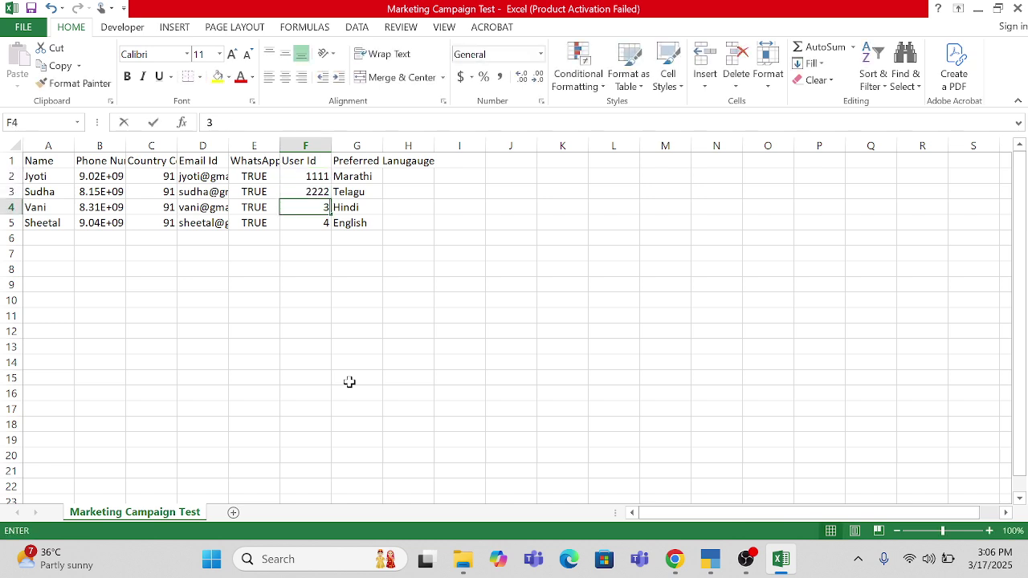
pyautogui.write('3333')
pyautogui.press('Return')
pyautogui.write('444')
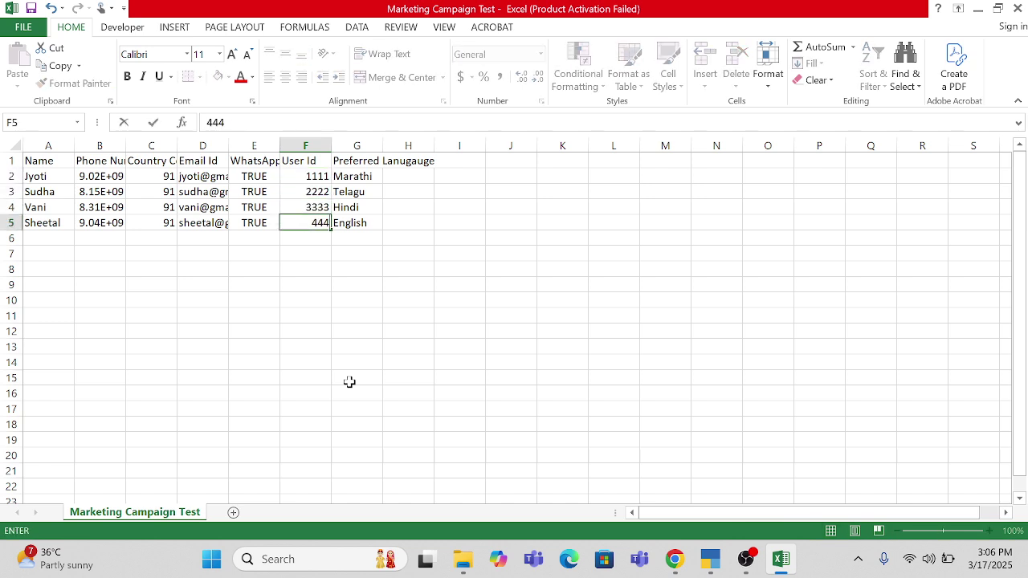
pyautogui.write('4')
pyautogui.press('Return')
# - Save the workbook in CSV format, close it, and switch back to Interakt in Chrome
pyautogui.hotkey('ctrl', 's')
pyautogui.press('Return')
pyautogui.hotkey('ctrl', 'w')
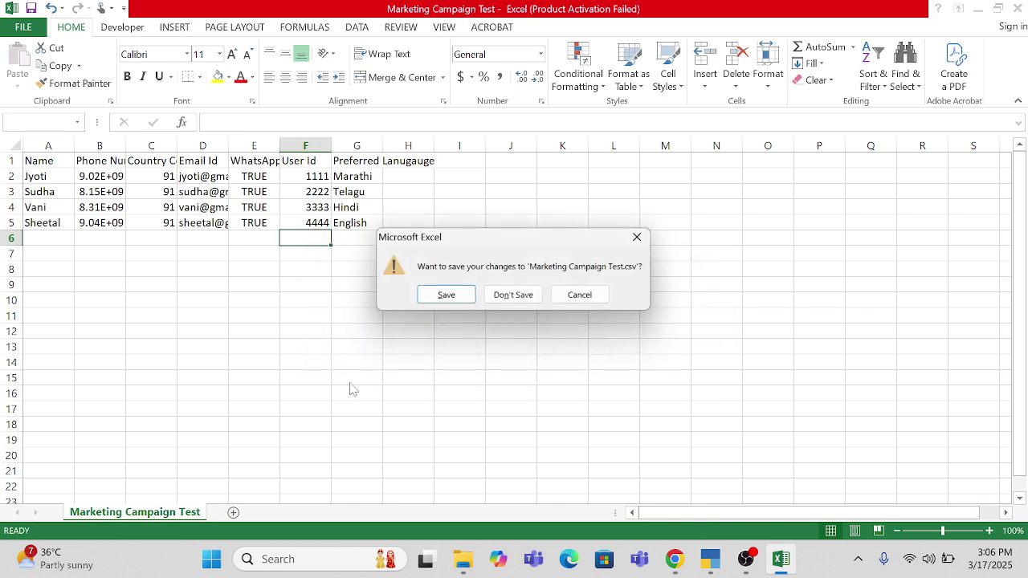
pyautogui.press('Return')
pyautogui.press('Return')
pyautogui.hotkey('alt', 'Tab')
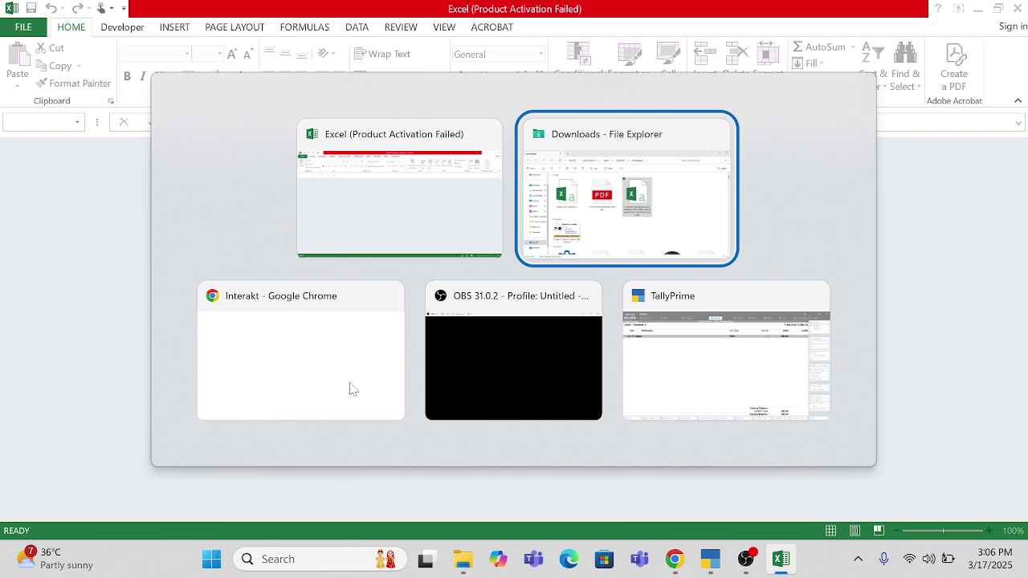
pyautogui.hotkey('alt', 'Tab')
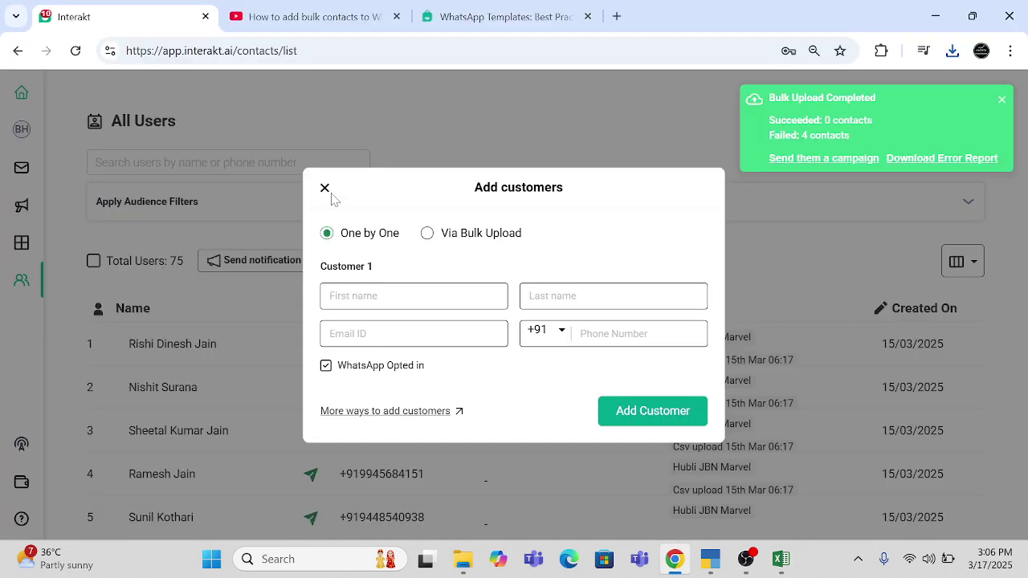
# - Dismiss the old form and failed-upload notice, then select Marketing Campaign Test.csv for bulk upload
pyautogui.click(325, 188)
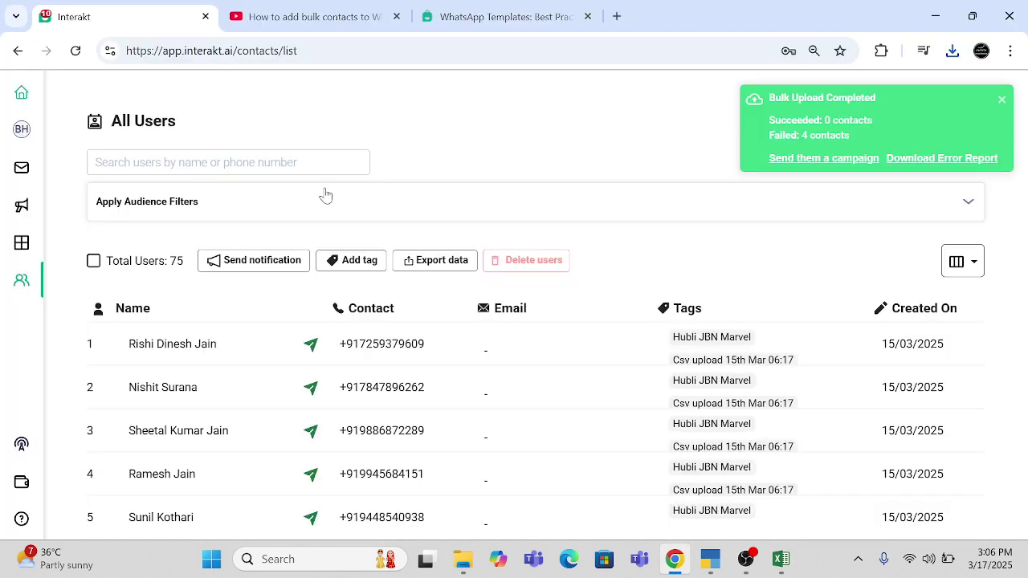
pyautogui.click(1004, 99)
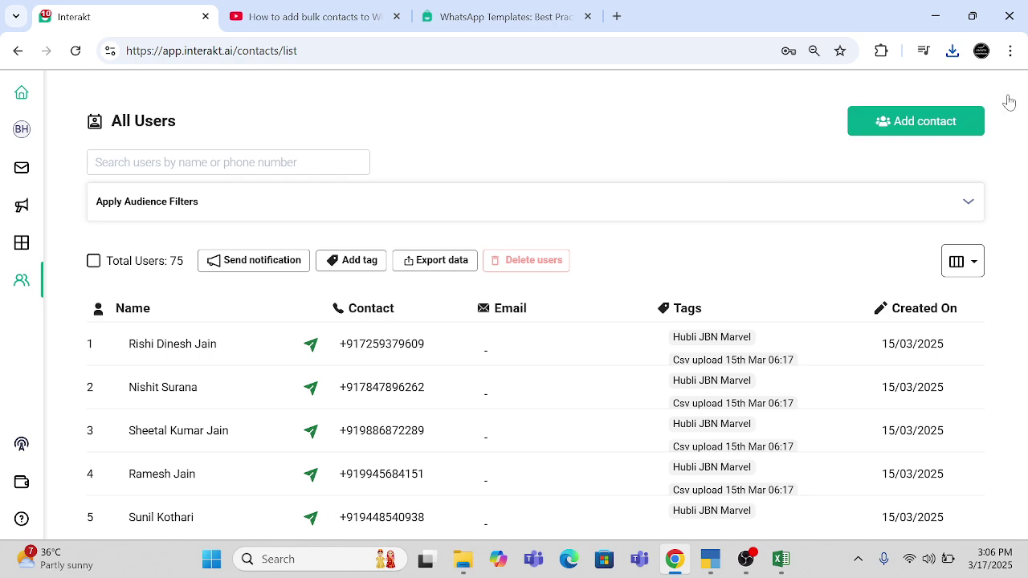
pyautogui.click(917, 128)
pyautogui.click(434, 238)
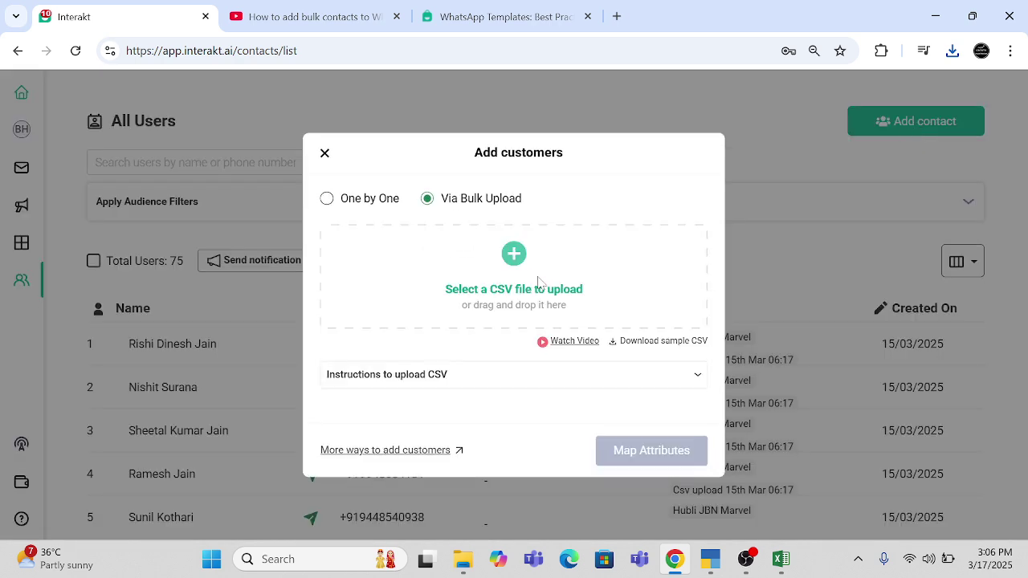
pyautogui.click(532, 297)
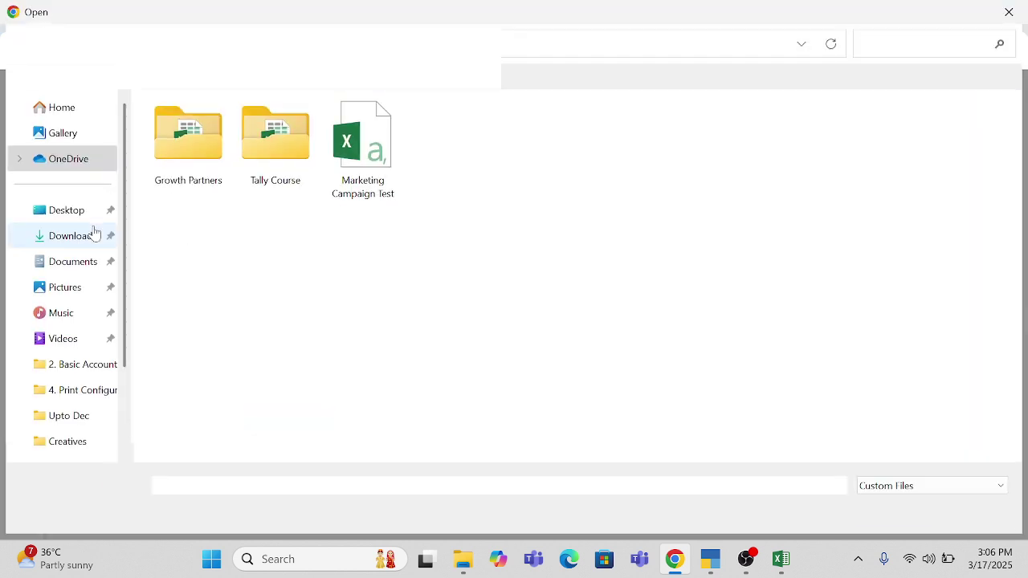
pyautogui.doubleClick(362, 144)
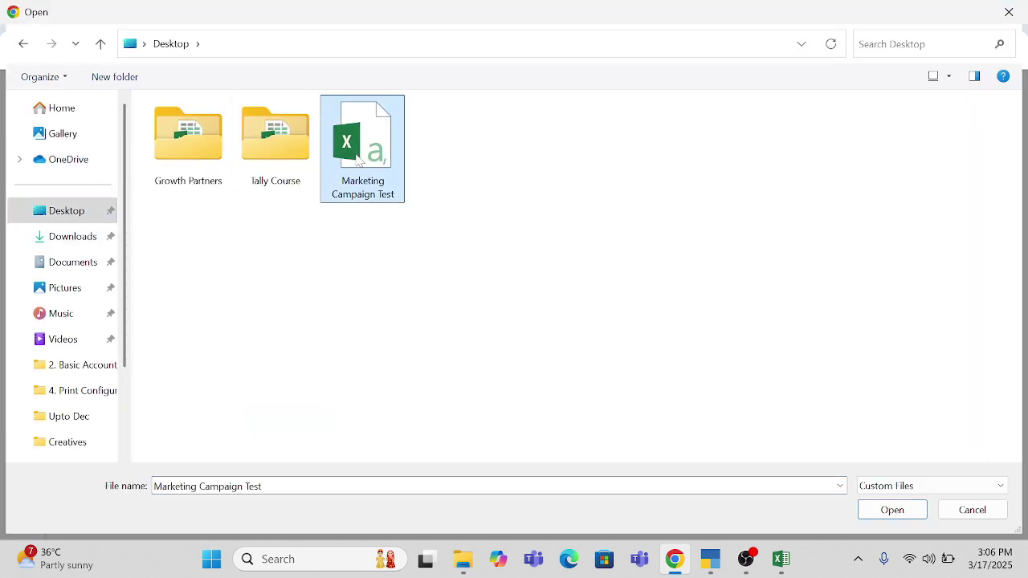
# - Tag the uploaded contacts with Growth Partners Team
pyautogui.scroll(-2, 518, 355)
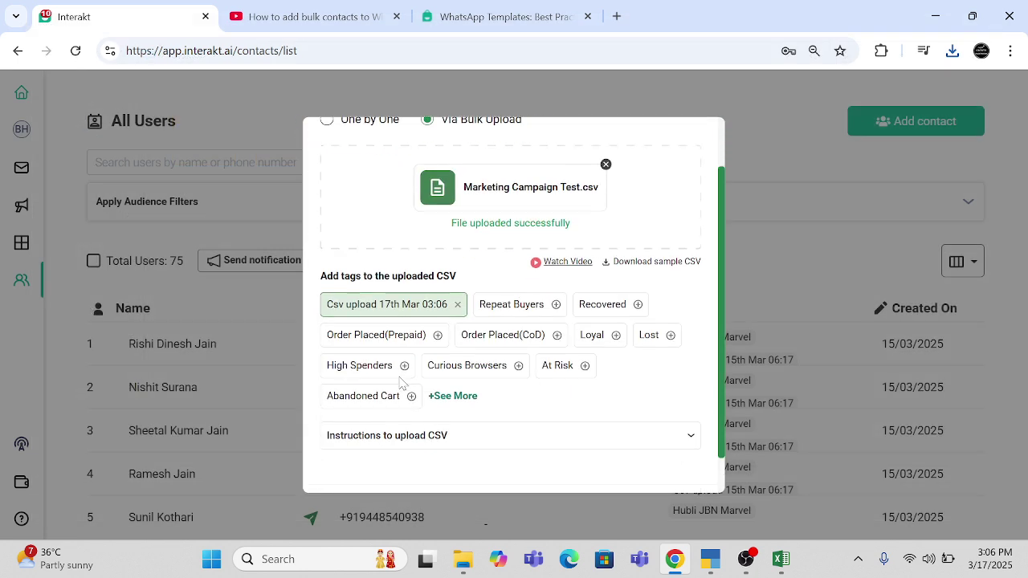
pyautogui.click(460, 372)
pyautogui.scroll(-3, 464, 381)
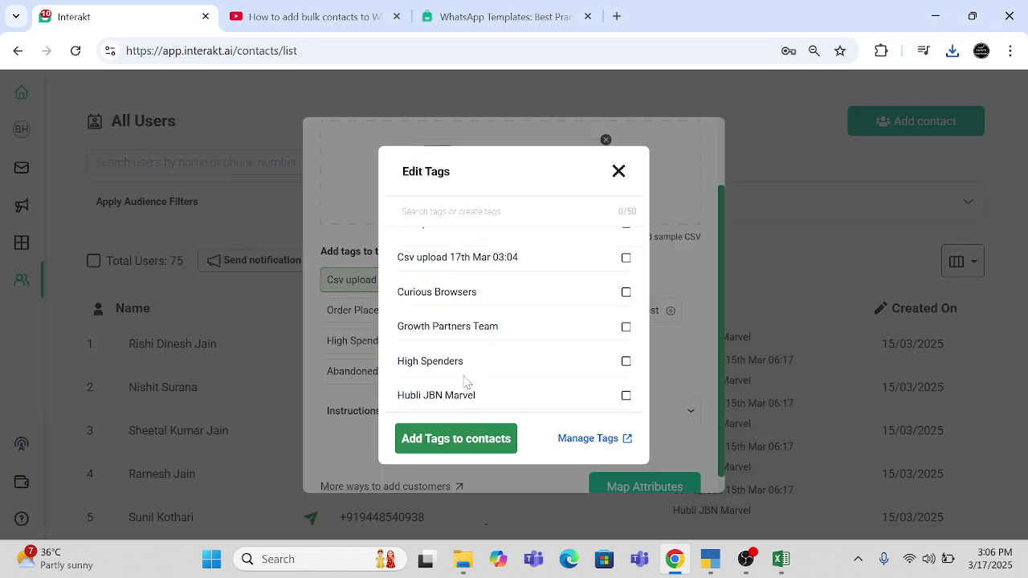
pyautogui.click(625, 251)
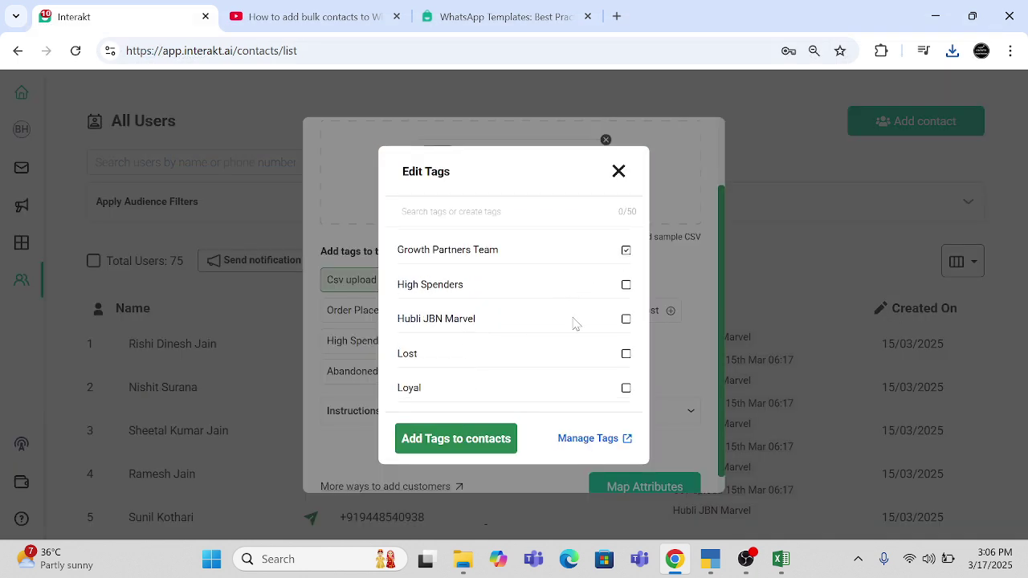
pyautogui.click(460, 448)
# - Confirm the column mappings, enable ongoing notifications, and finish the upload
pyautogui.scroll(-1, 549, 431)
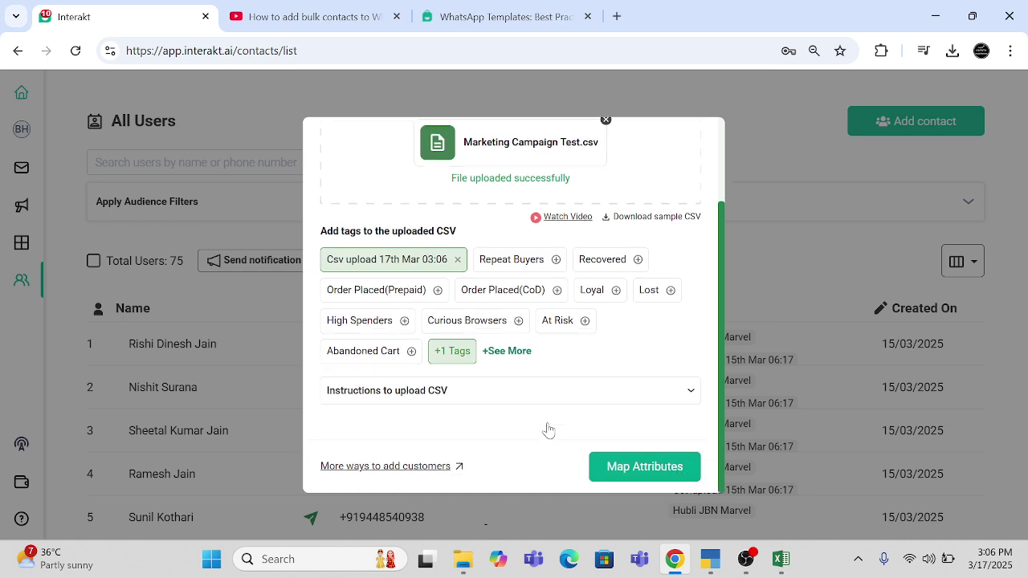
pyautogui.click(640, 468)
pyautogui.scroll(-3, 640, 468)
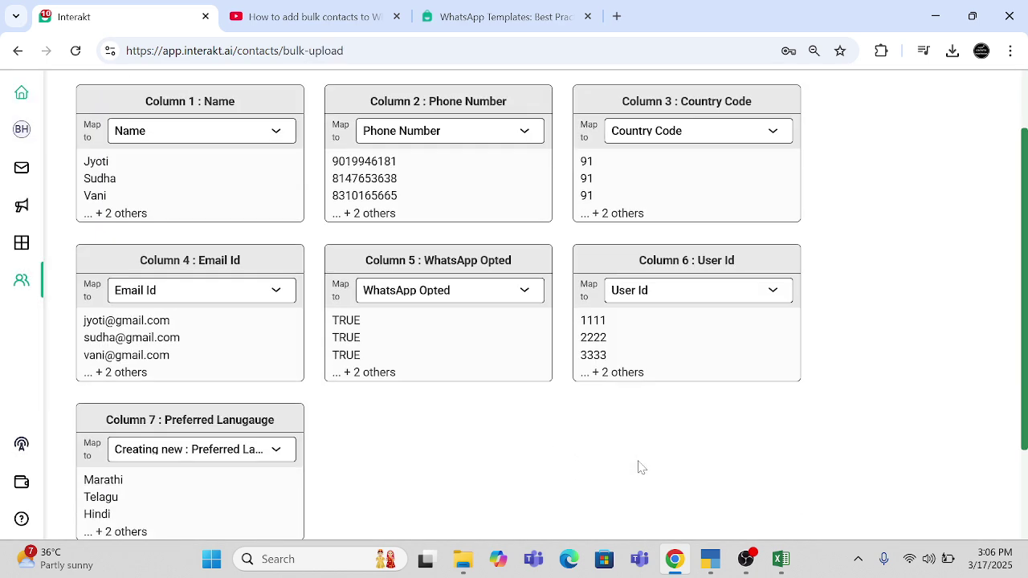
pyautogui.click(938, 496)
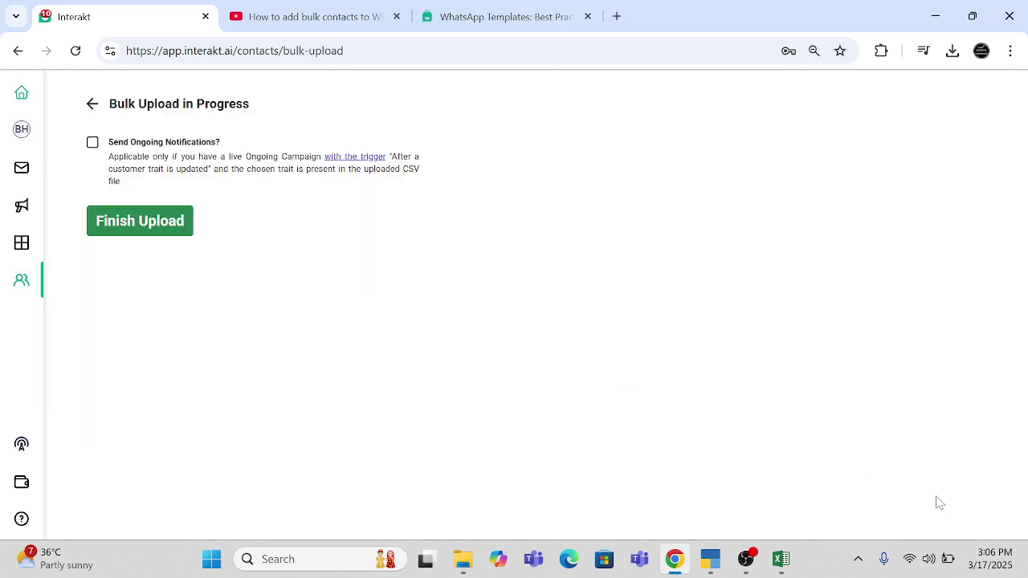
pyautogui.click(92, 143)
pyautogui.click(118, 222)
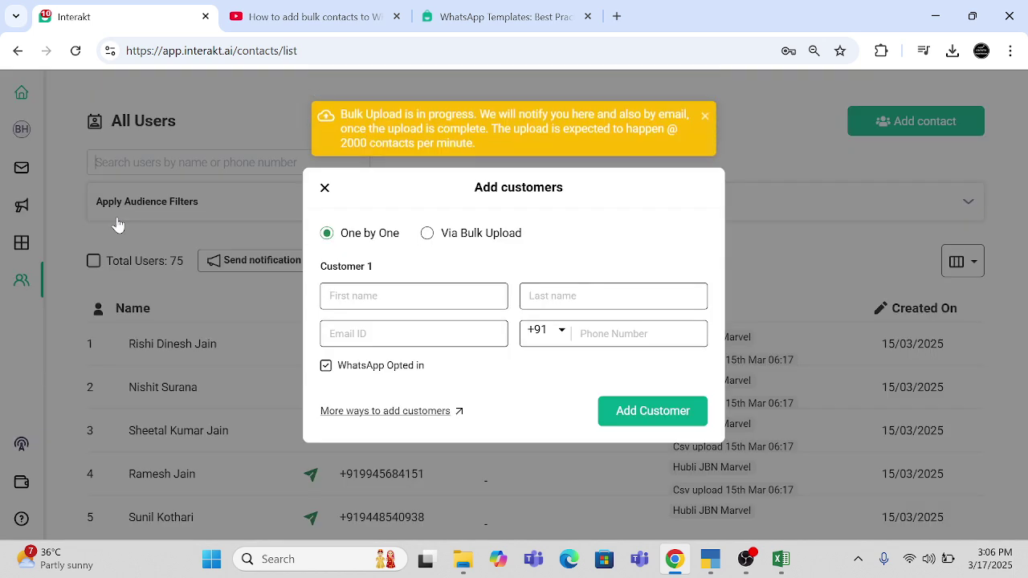
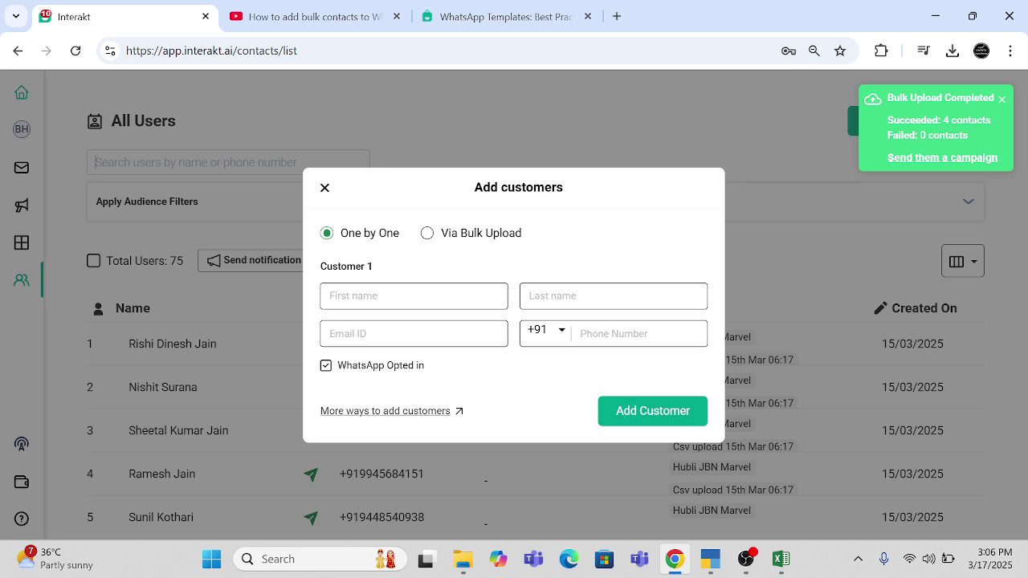
# - Close the add-customers form, open the Notifications campaign list, and dismiss the bulk-upload notice
pyautogui.click(325, 188)
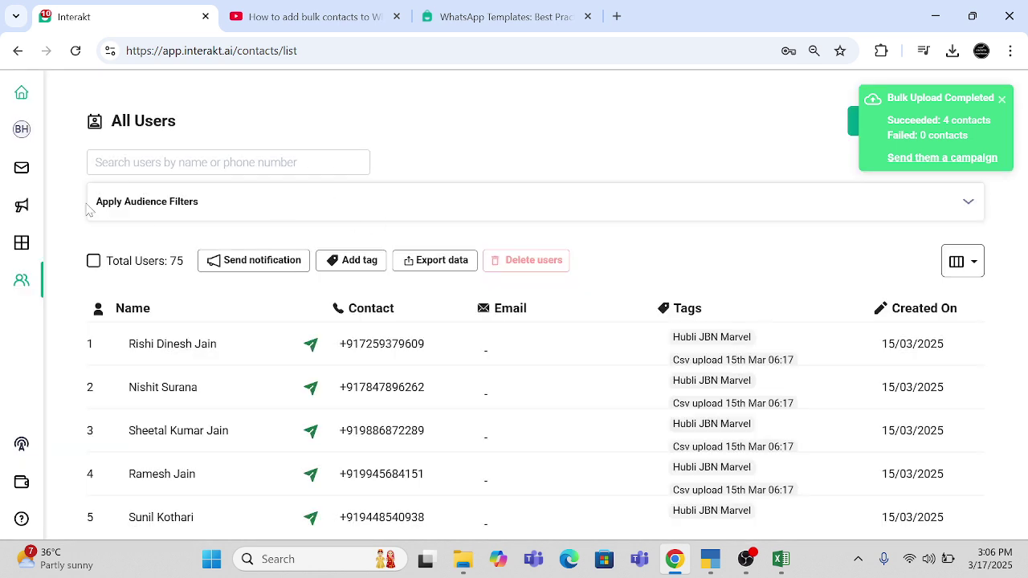
pyautogui.moveTo(8, 207)
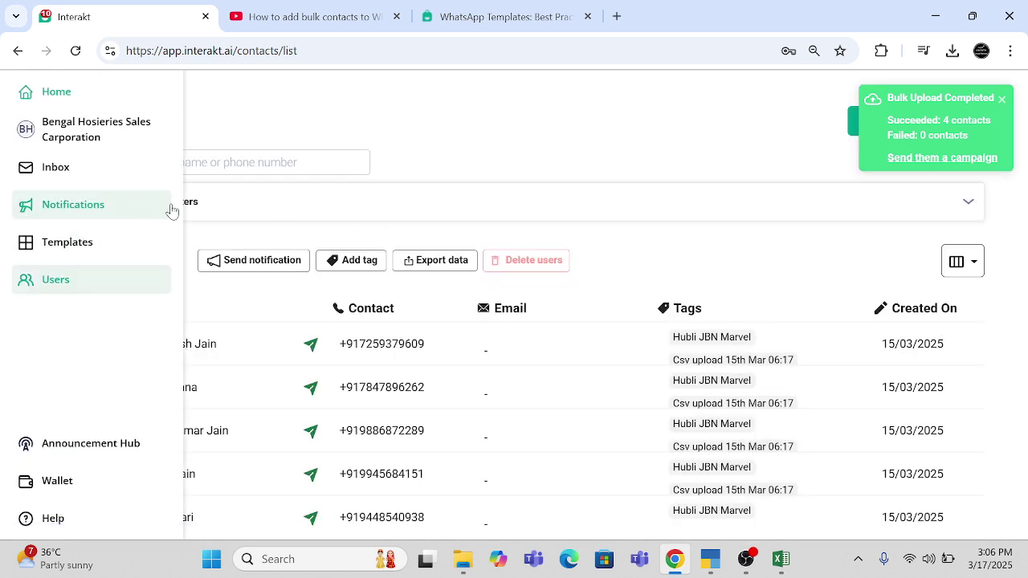
pyautogui.moveTo(7, 225)
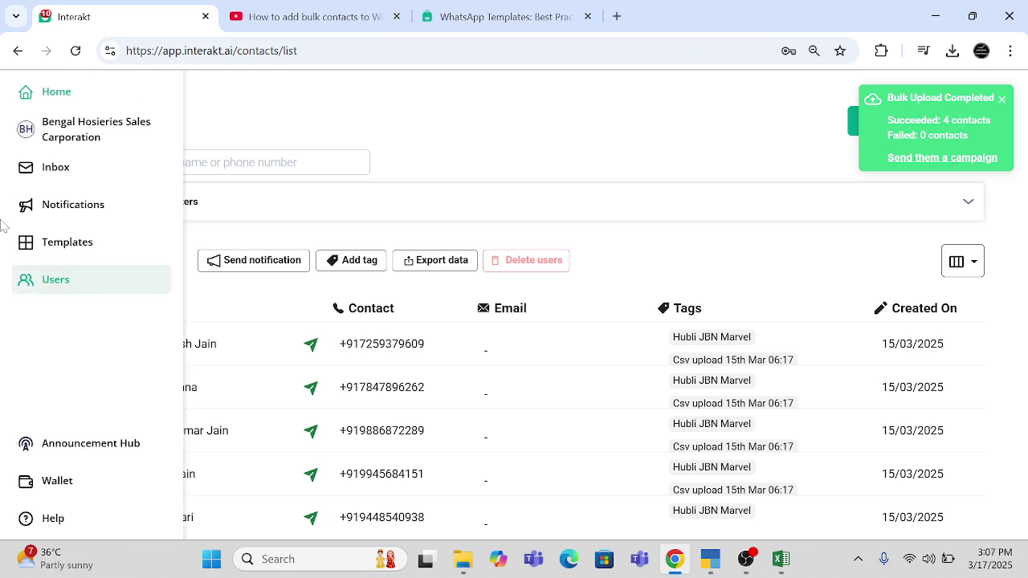
pyautogui.click(69, 207)
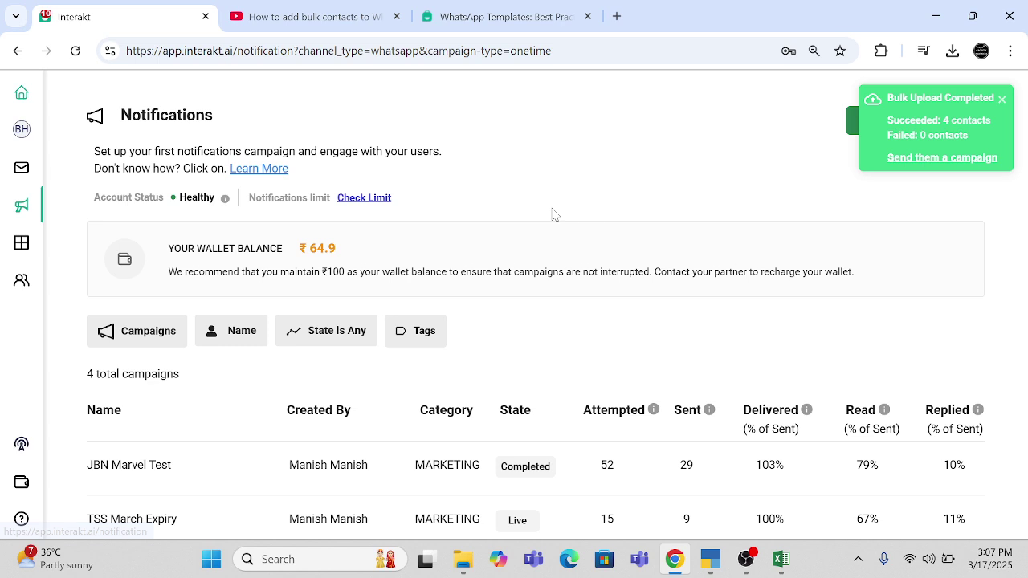
pyautogui.click(1002, 99)
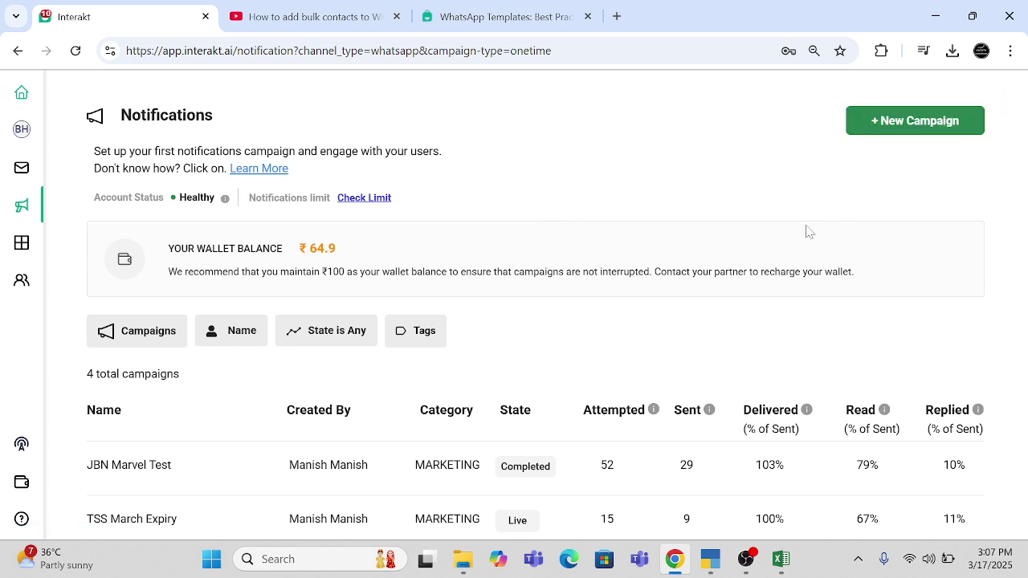
pyautogui.scroll(-1, 424, 422)
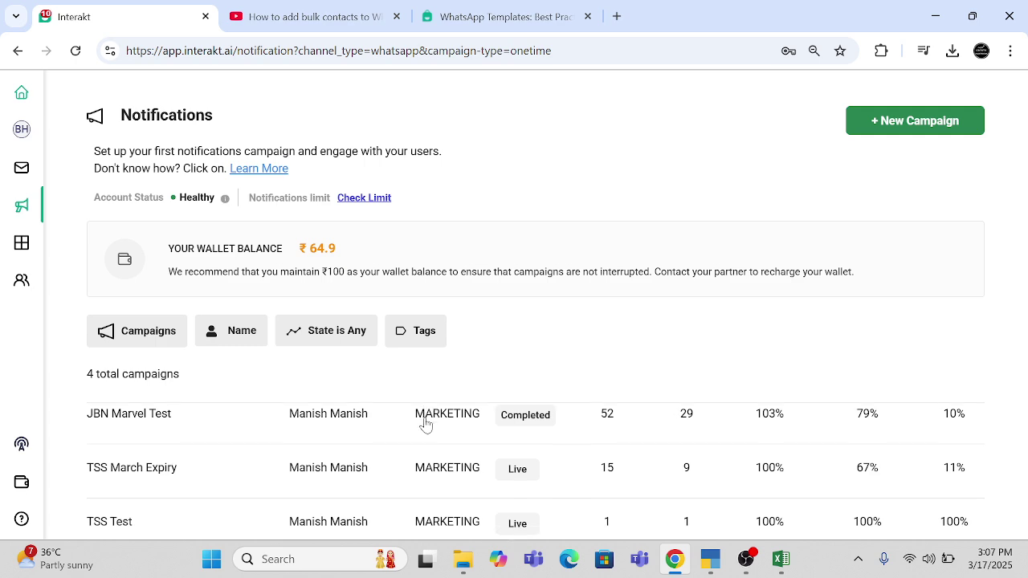
pyautogui.scroll(1, 425, 425)
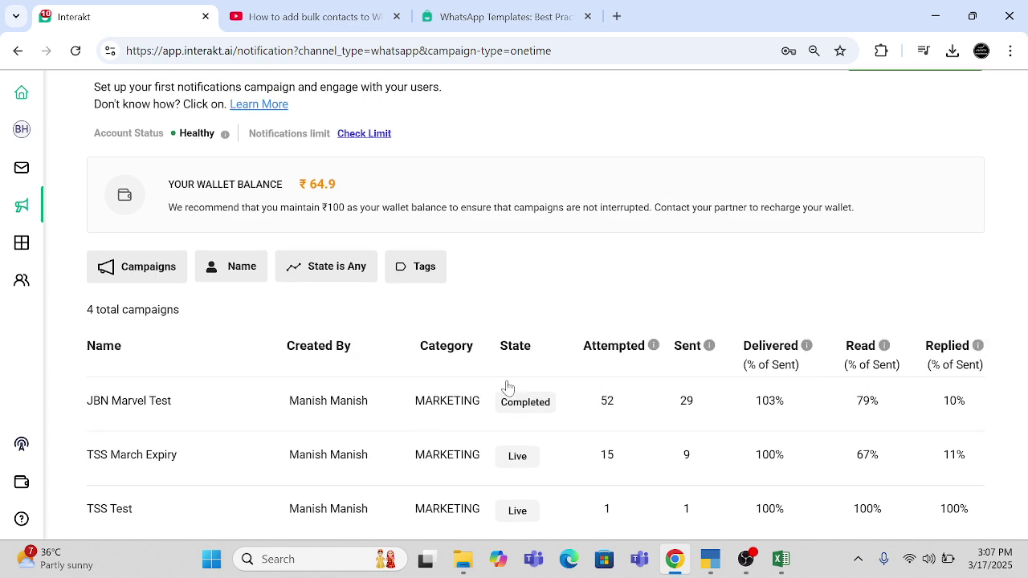
pyautogui.scroll(2, 681, 259)
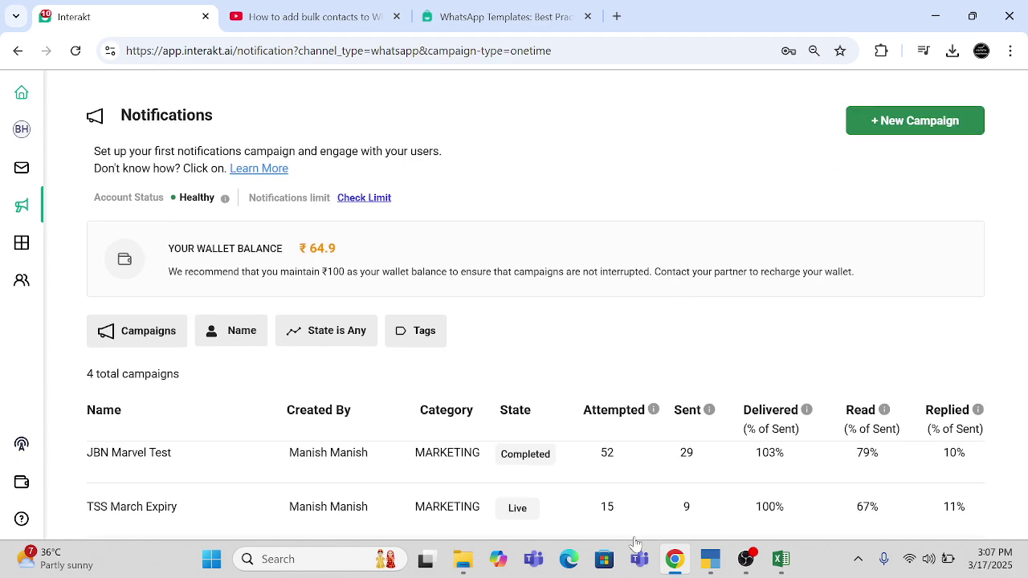
# - Start a new campaign from scratch named 'Marketing Test'
pyautogui.click(950, 121)
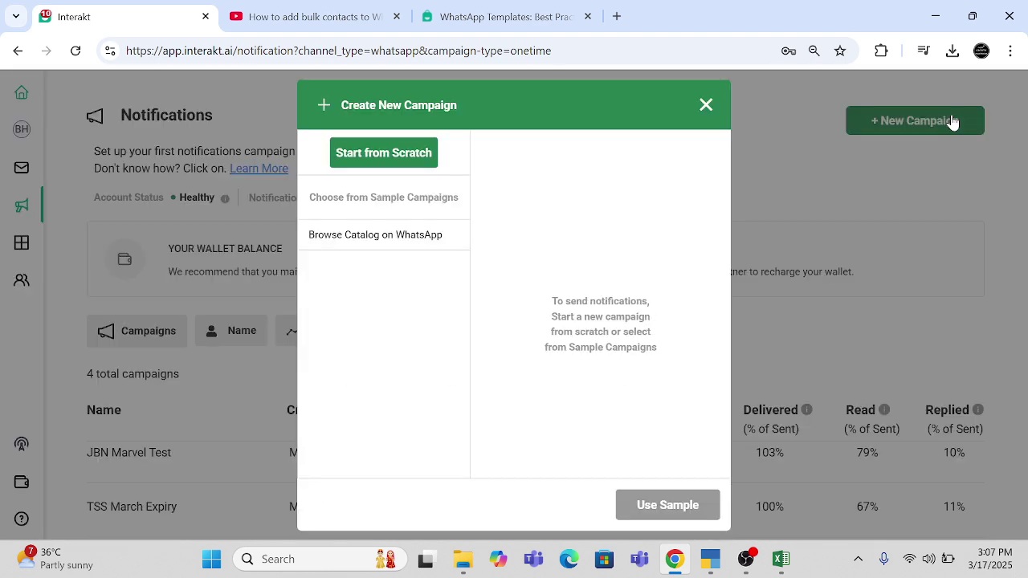
pyautogui.click(371, 152)
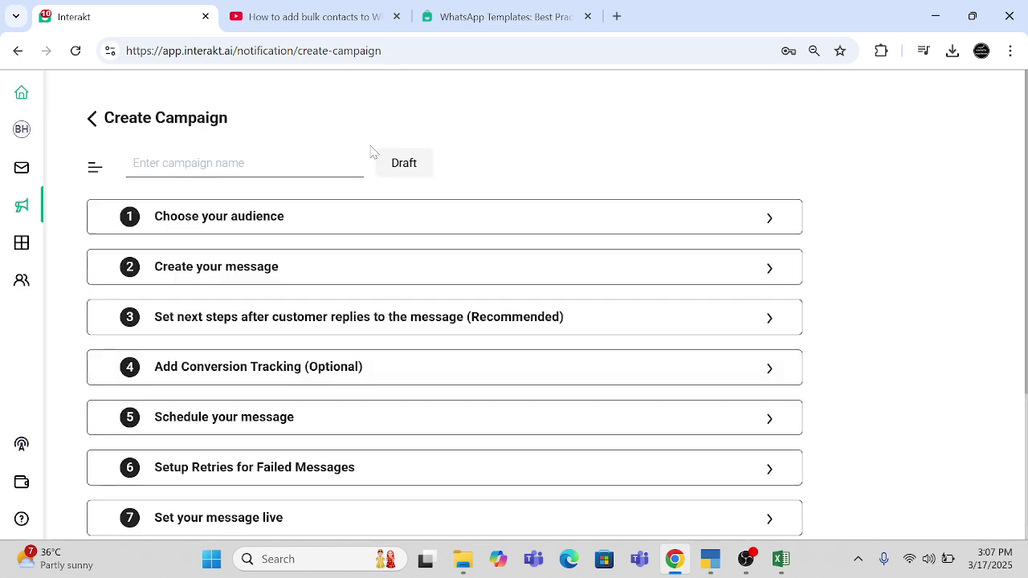
pyautogui.write('Marketing Test')
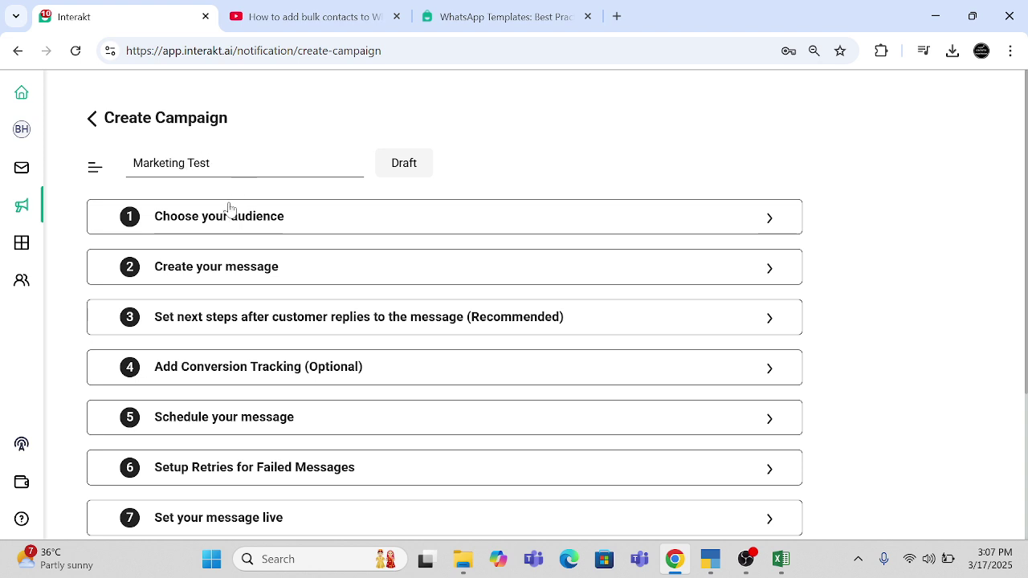
# - Filter the audience to contacts tagged Growth Partners Team, leaving 4 of 78 users
pyautogui.click(229, 211)
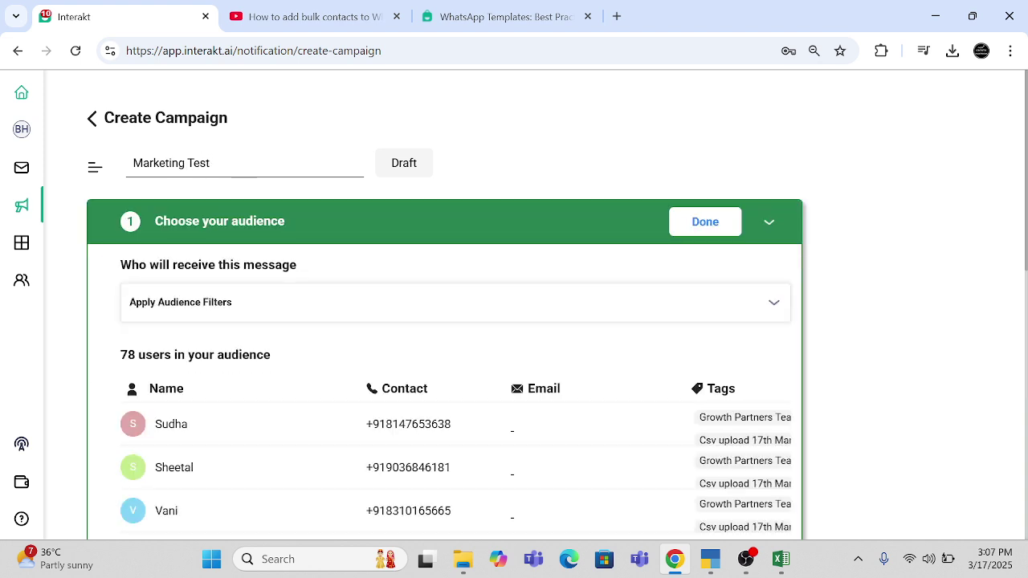
pyautogui.click(351, 319)
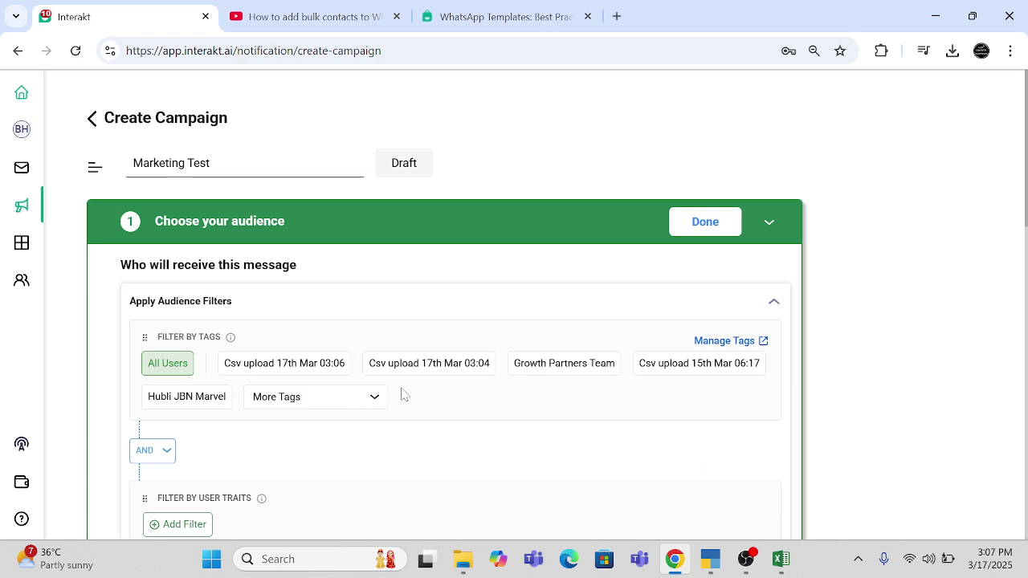
pyautogui.click(583, 372)
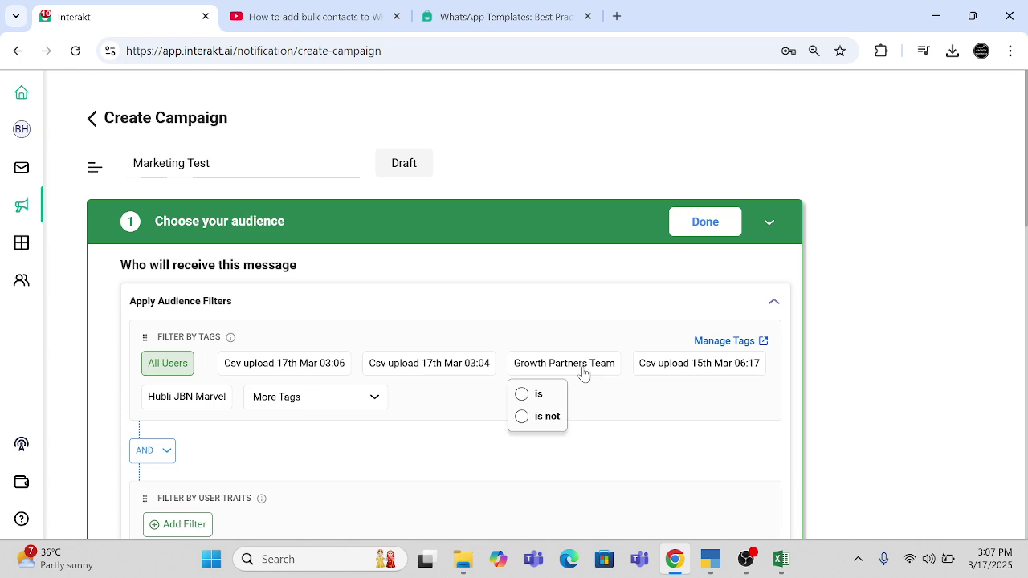
pyautogui.click(522, 395)
pyautogui.scroll(-3, 526, 399)
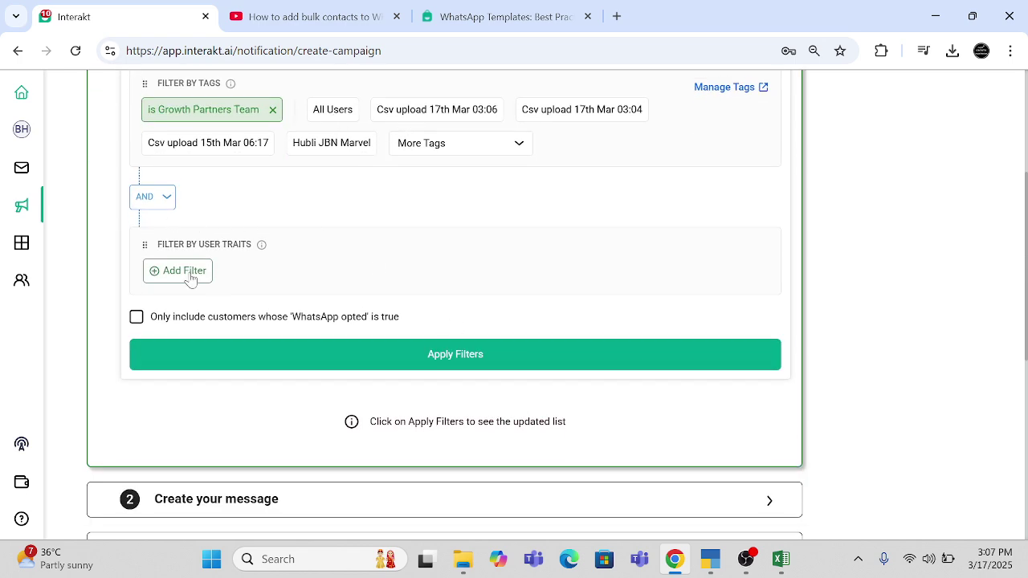
pyautogui.click(495, 355)
pyautogui.scroll(3, 482, 369)
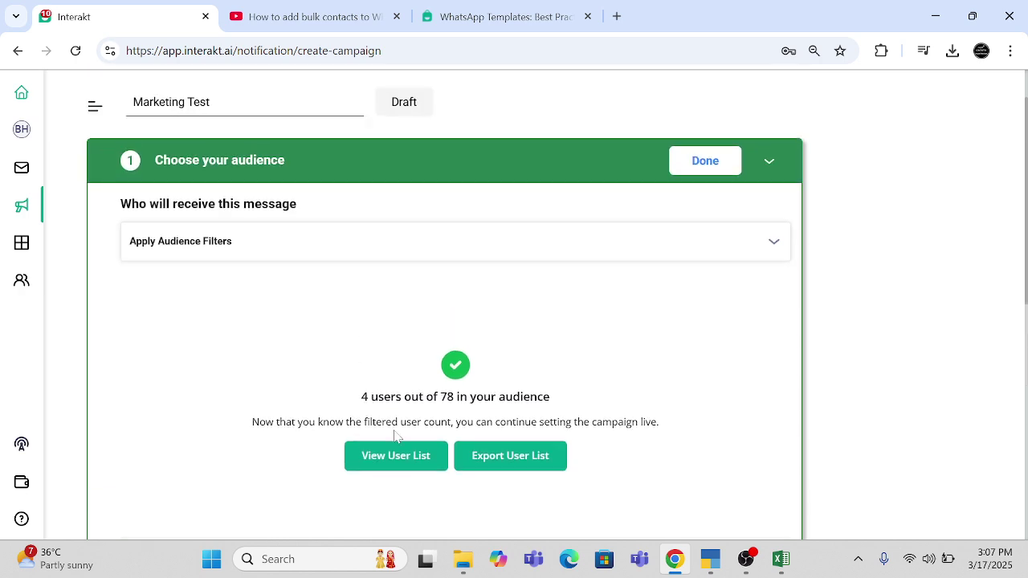
pyautogui.scroll(-4, 403, 487)
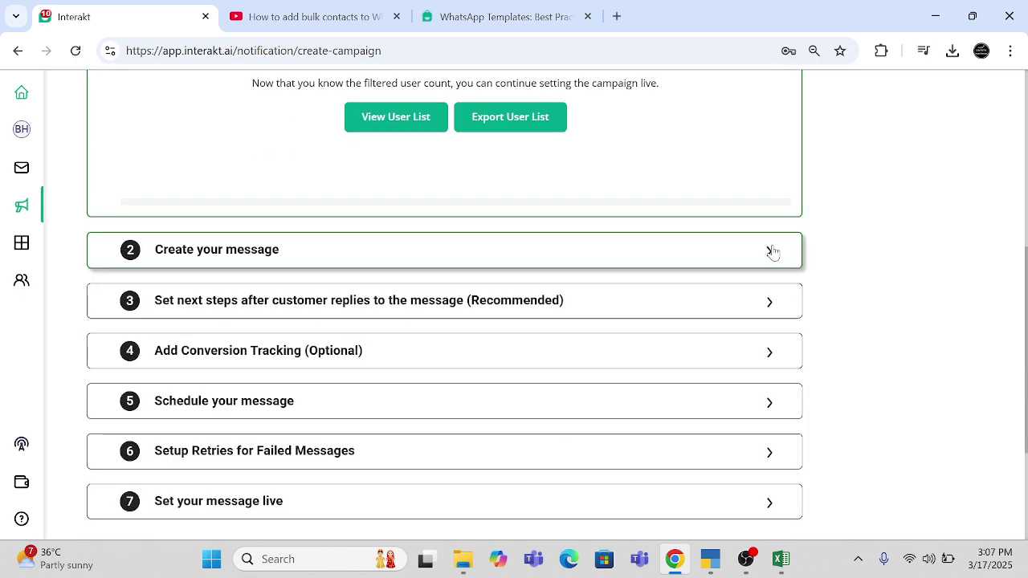
# - Pick Marketing Test Template (English) as the message, at ₹2.35 estimated cost, and complete that step
pyautogui.scroll(-2, 771, 252)
pyautogui.scroll(5, 514, 294)
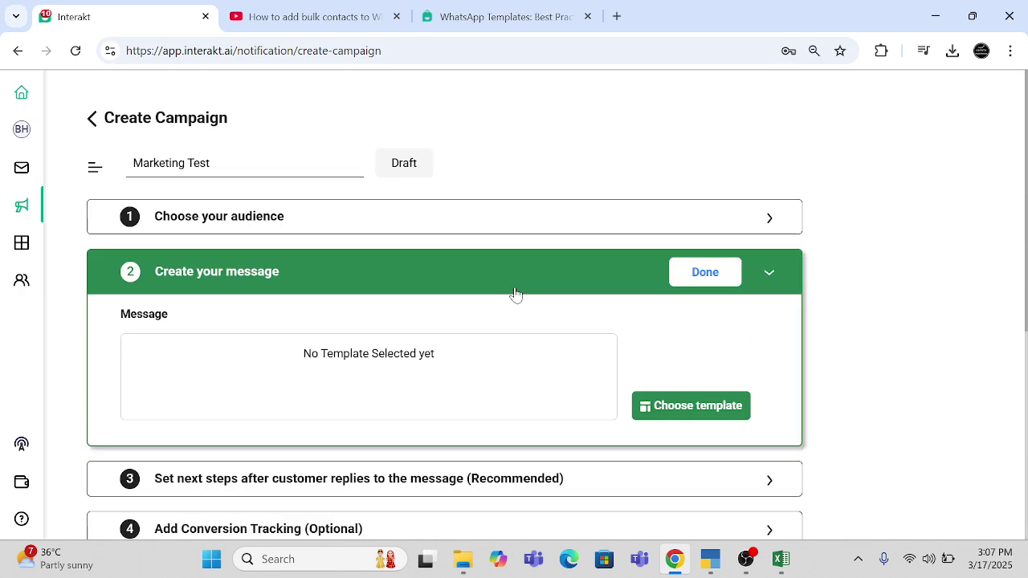
pyautogui.click(663, 409)
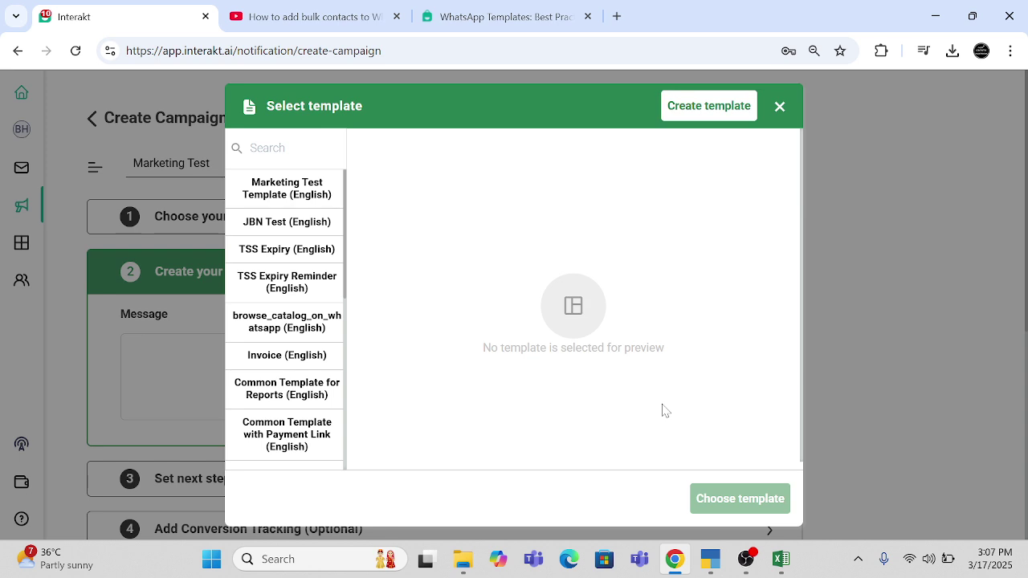
pyautogui.click(265, 192)
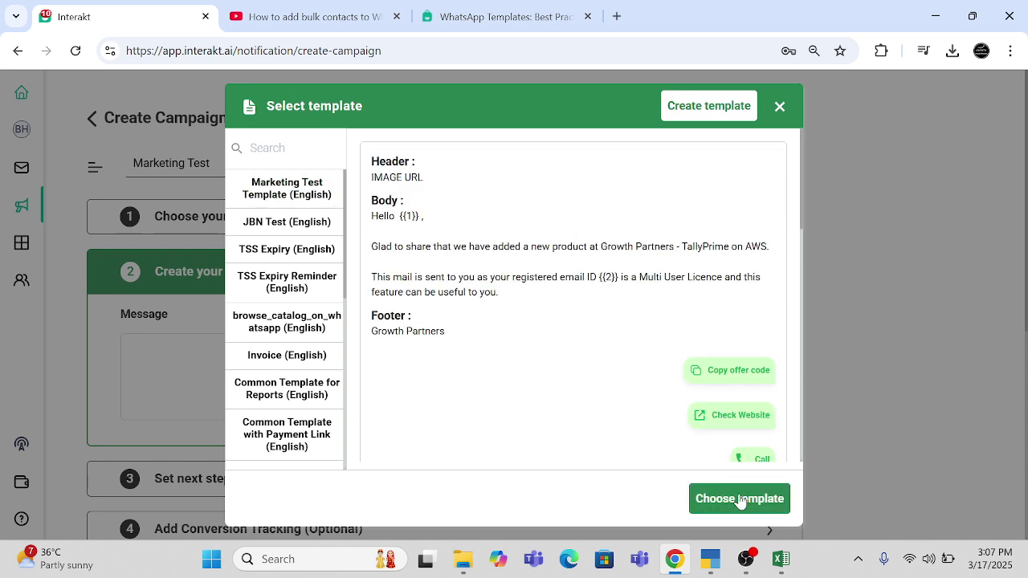
pyautogui.click(739, 499)
pyautogui.scroll(-5, 372, 418)
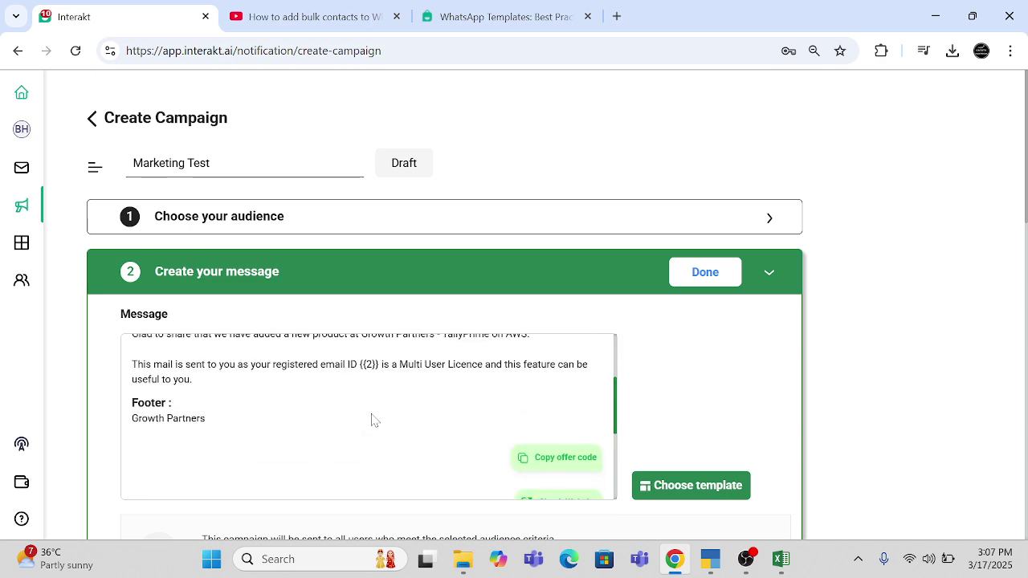
pyautogui.scroll(-1, 633, 412)
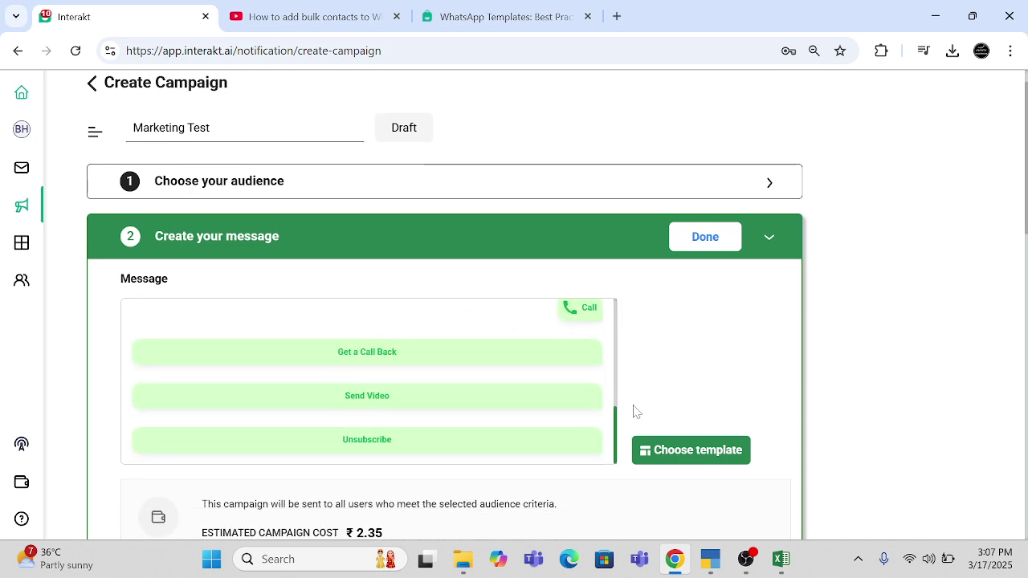
pyautogui.click(693, 238)
pyautogui.scroll(-1, 538, 398)
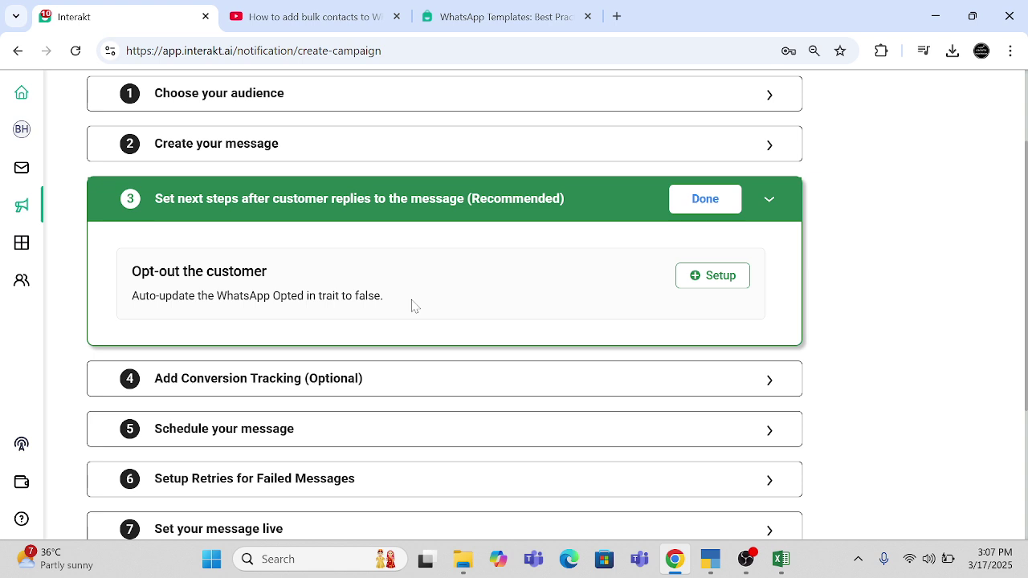
# - Try the reply opt-out setup with an On Button Click trigger, then close it unsaved
pyautogui.click(707, 282)
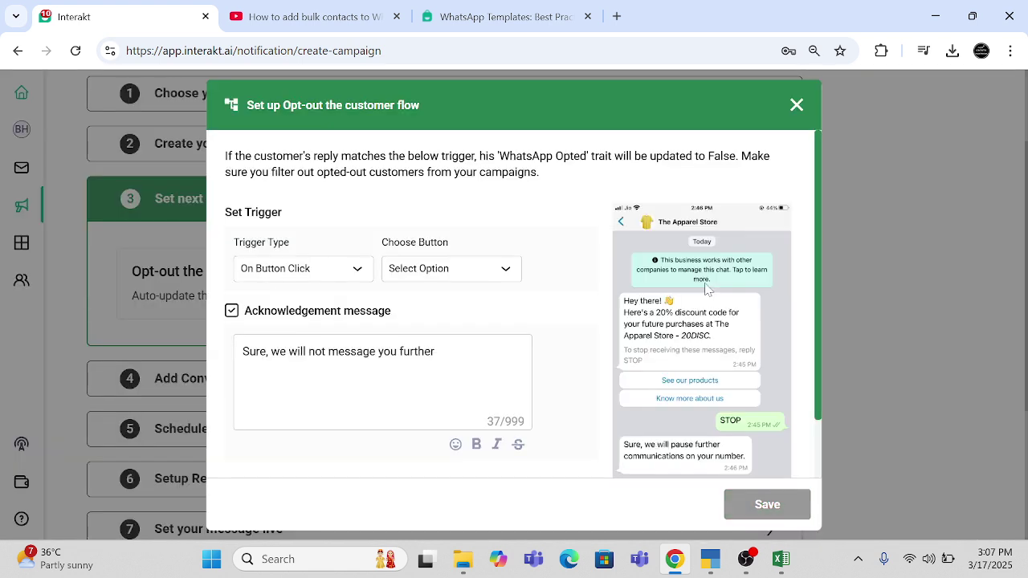
pyautogui.click(358, 273)
pyautogui.click(347, 273)
pyautogui.click(796, 105)
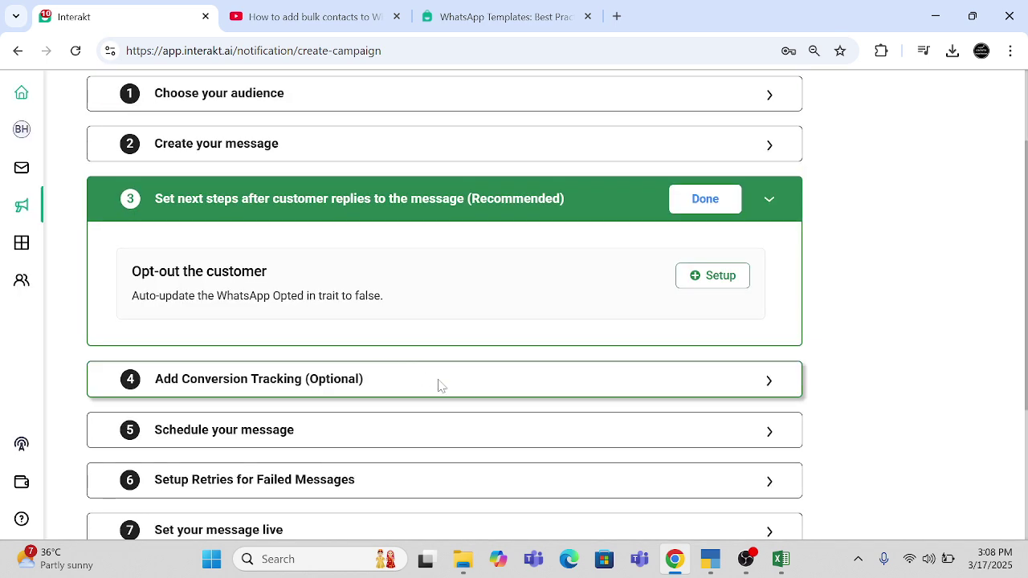
pyautogui.scroll(-2, 462, 393)
# - Skip past conversion tracking and scheduling, enabling retries for failed messages ending after 3 days
pyautogui.click(385, 226)
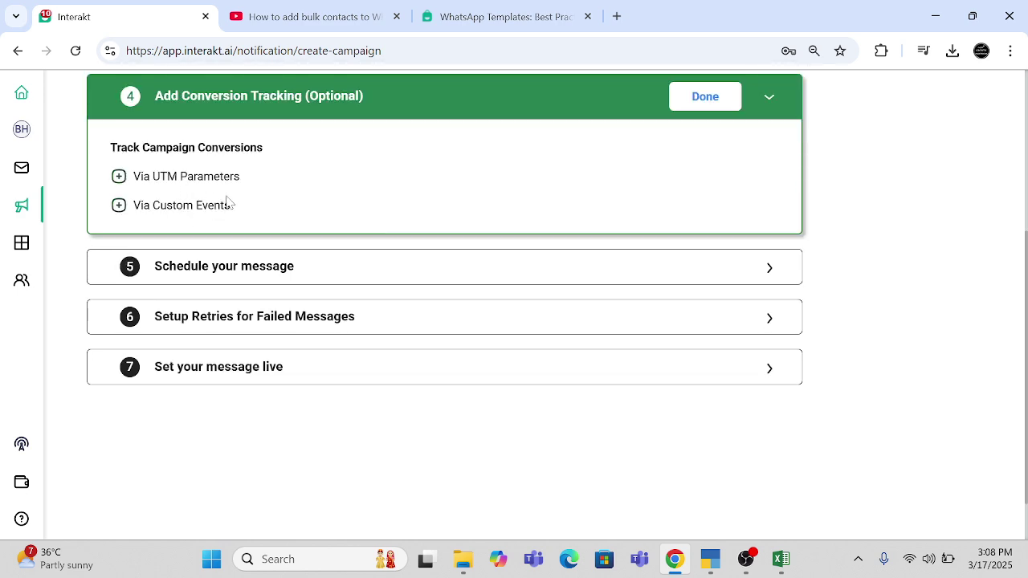
pyautogui.click(252, 279)
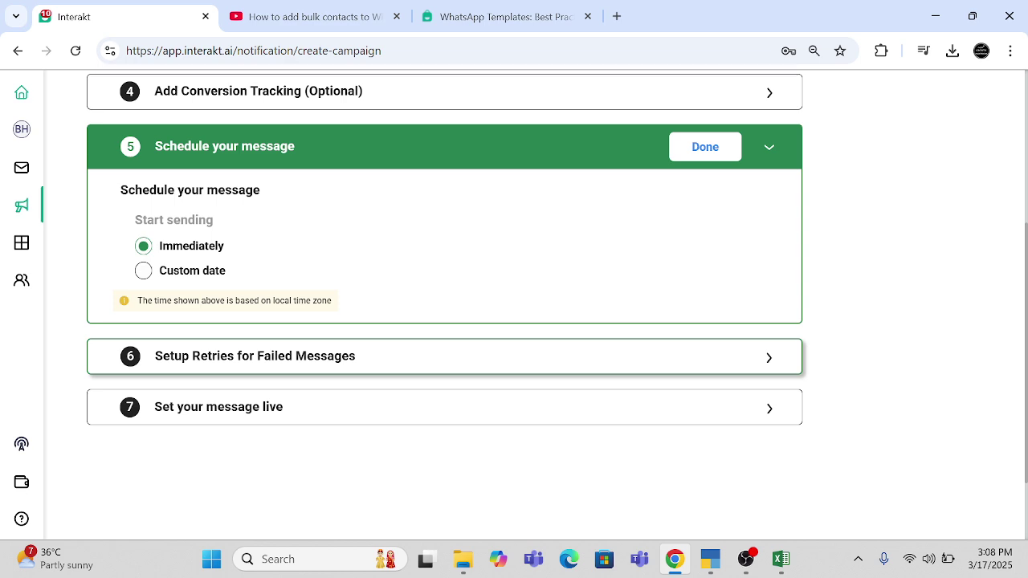
pyautogui.click(207, 356)
pyautogui.click(205, 325)
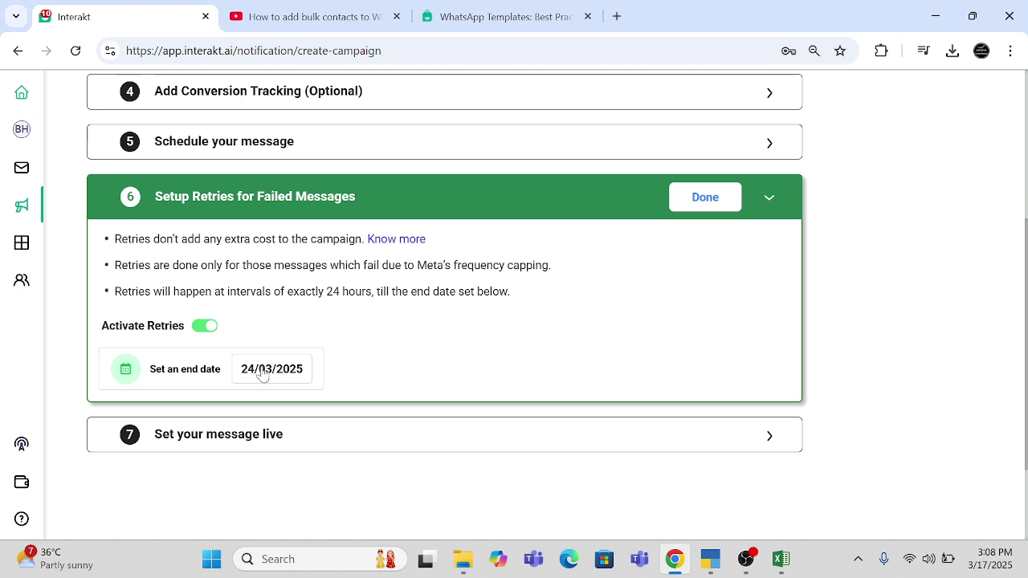
pyautogui.click(262, 375)
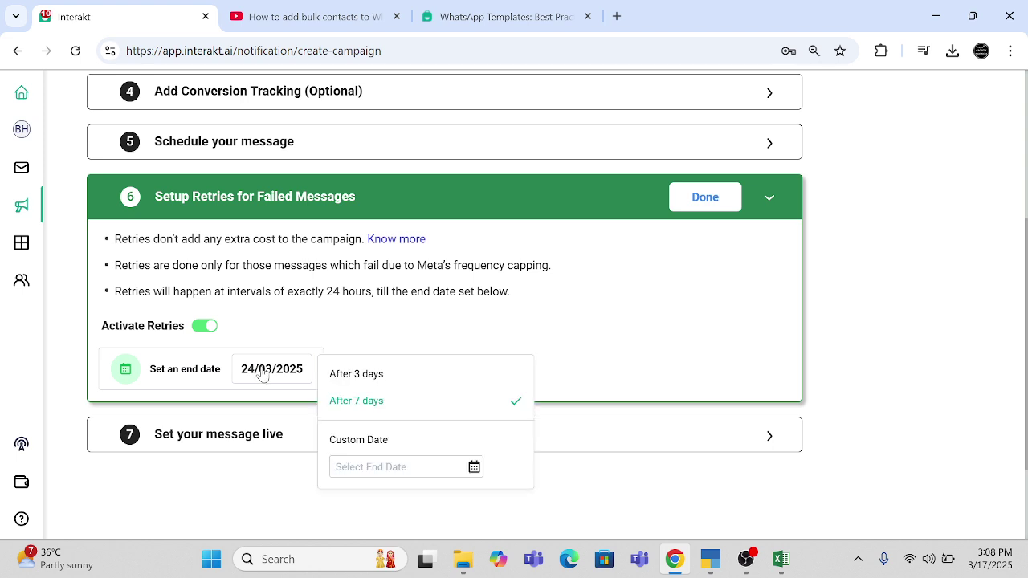
pyautogui.click(372, 378)
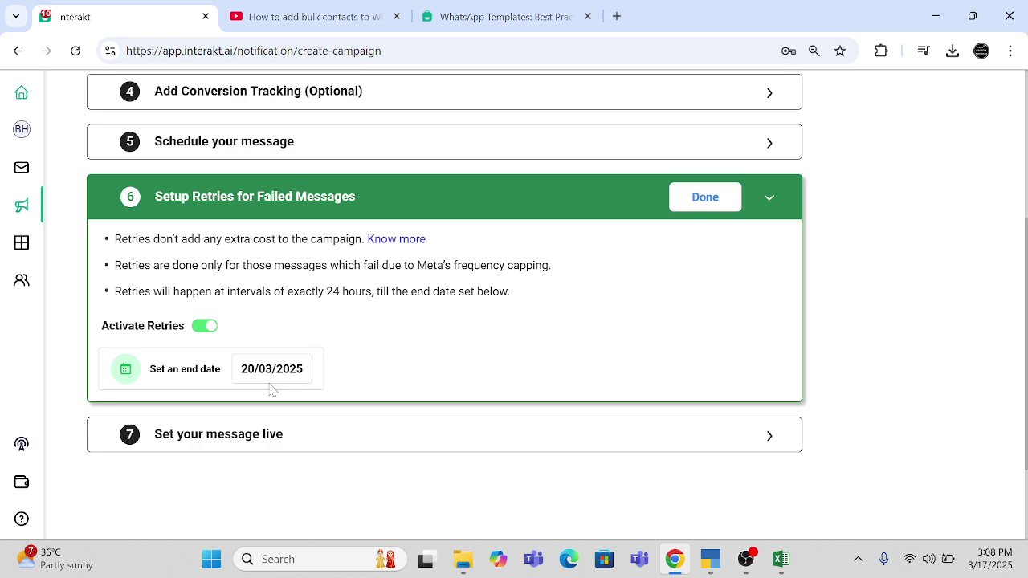
pyautogui.click(190, 435)
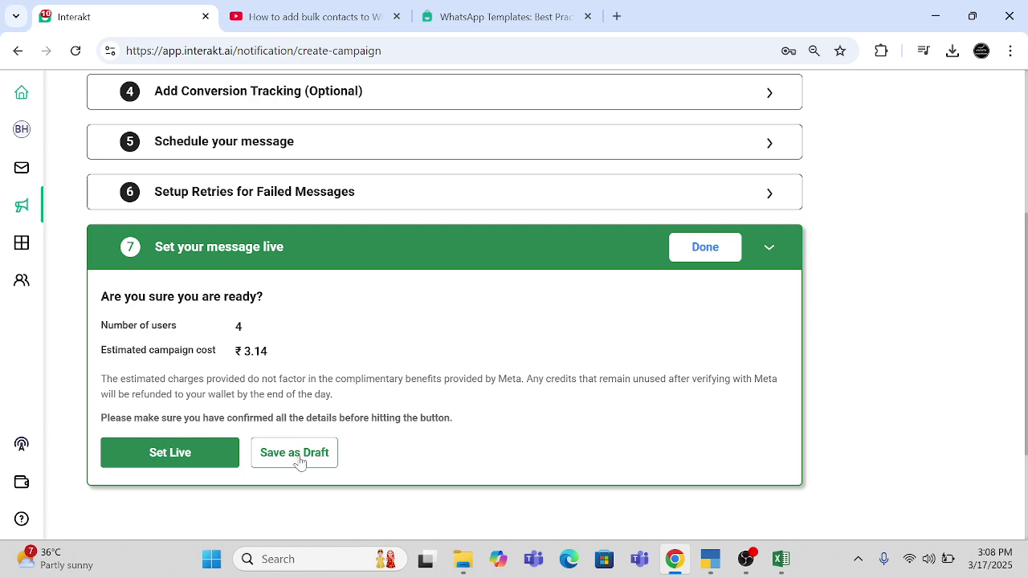
# - Attempt to set the campaign live, then review the audience and message steps after the fallback warning
pyautogui.click(158, 464)
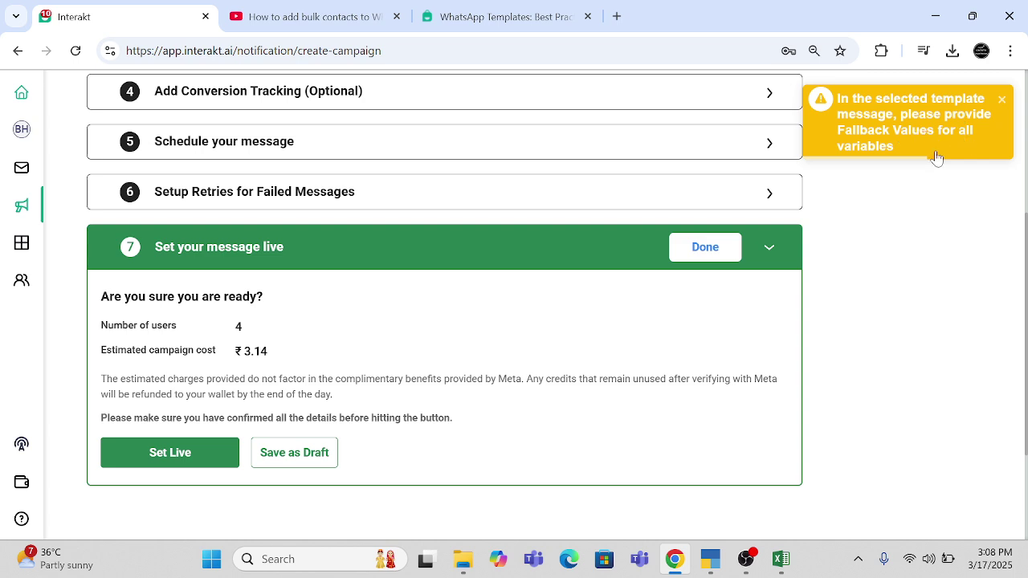
pyautogui.scroll(3, 856, 214)
pyautogui.scroll(1, 856, 215)
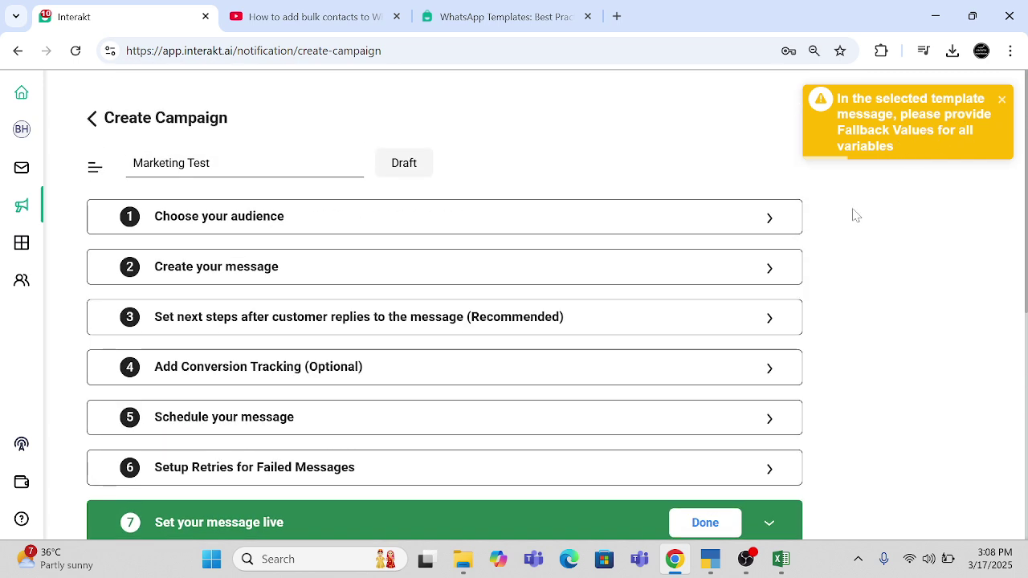
pyautogui.click(769, 221)
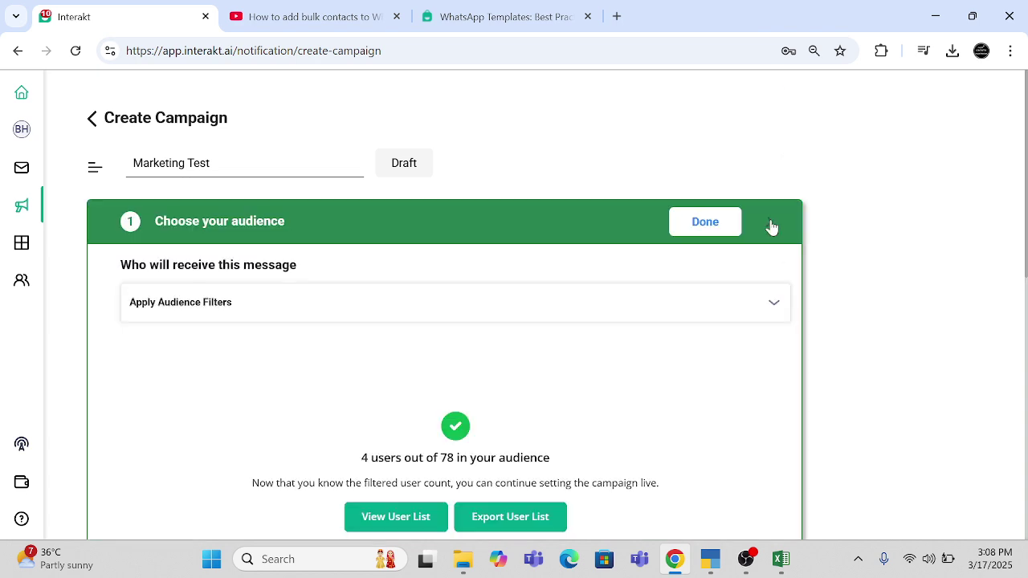
pyautogui.scroll(-5, 581, 393)
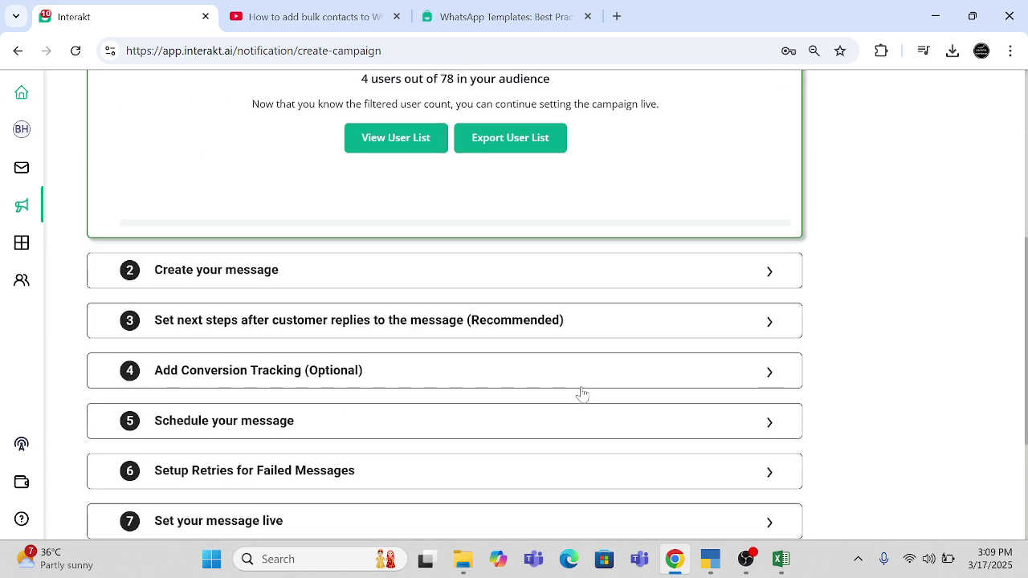
pyautogui.click(769, 275)
pyautogui.scroll(5, 409, 417)
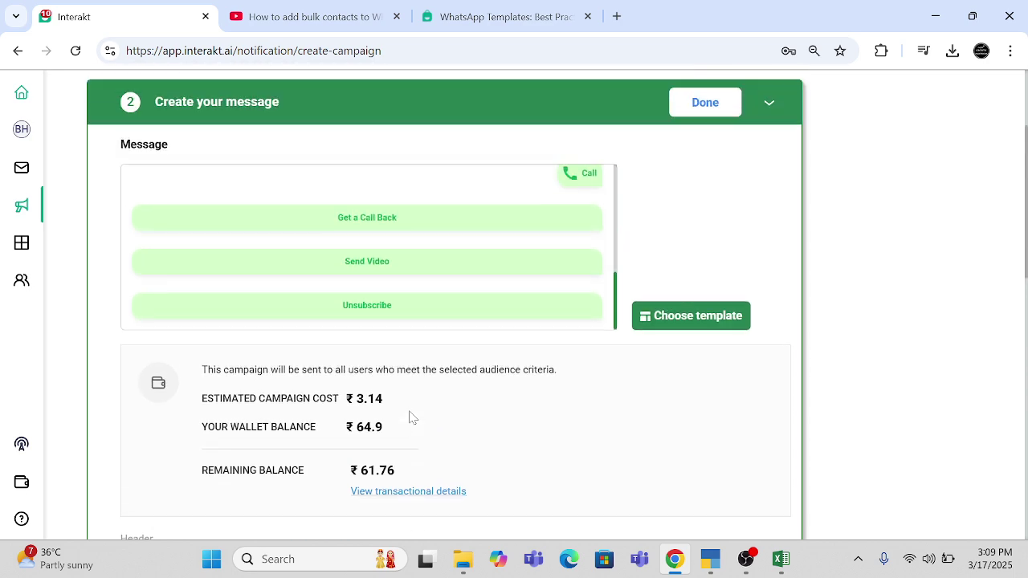
pyautogui.scroll(-5, 328, 457)
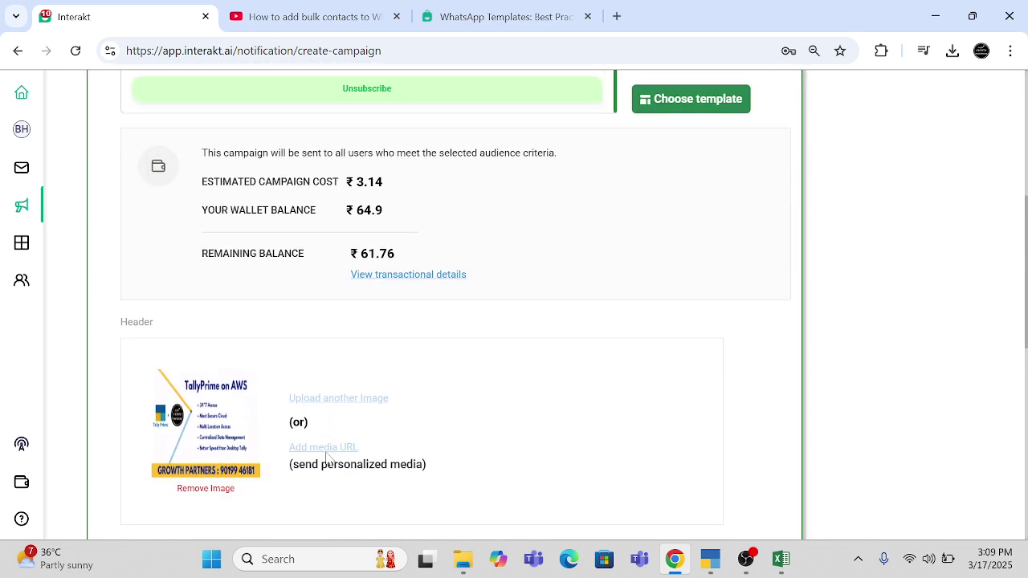
pyautogui.scroll(3, 327, 458)
pyautogui.scroll(-6, 326, 457)
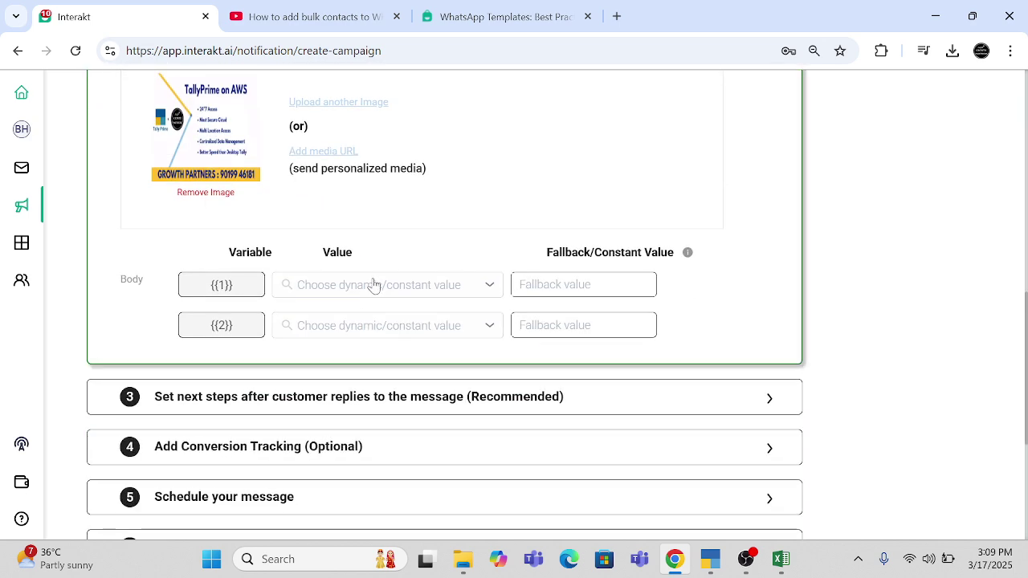
pyautogui.scroll(5, 373, 285)
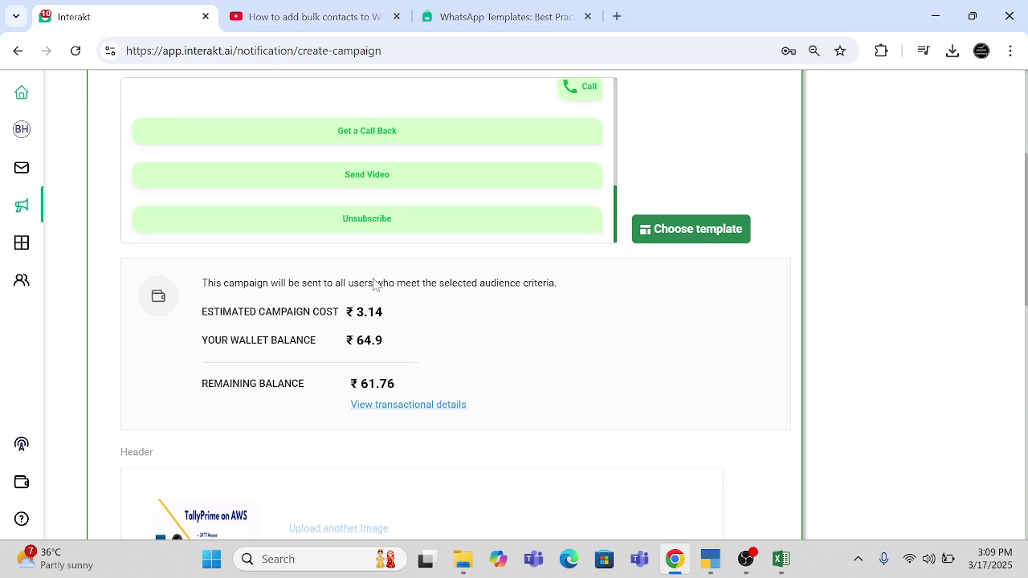
pyautogui.scroll(-5, 373, 285)
pyautogui.scroll(8, 373, 285)
pyautogui.scroll(6, 374, 281)
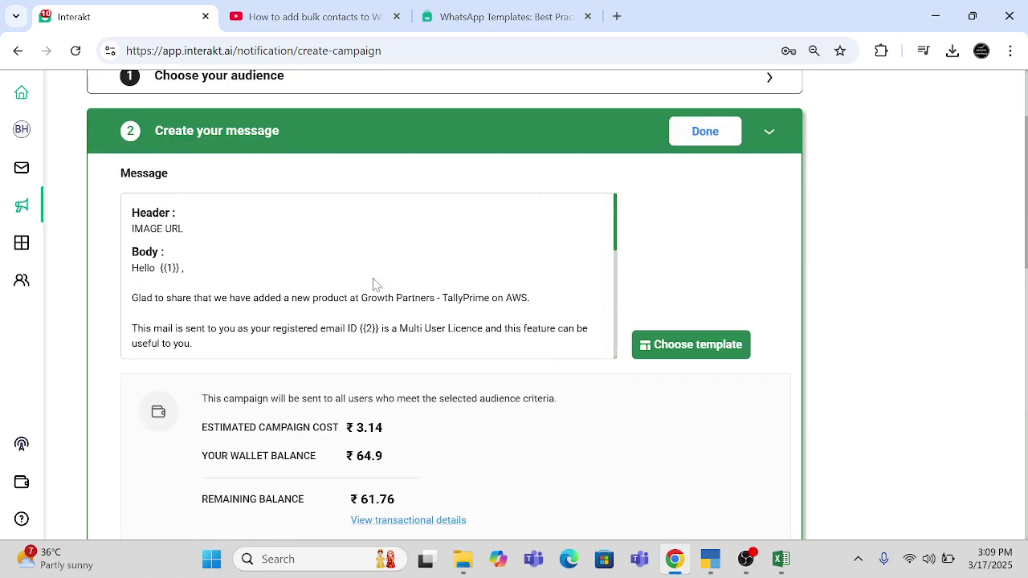
pyautogui.scroll(-6, 374, 282)
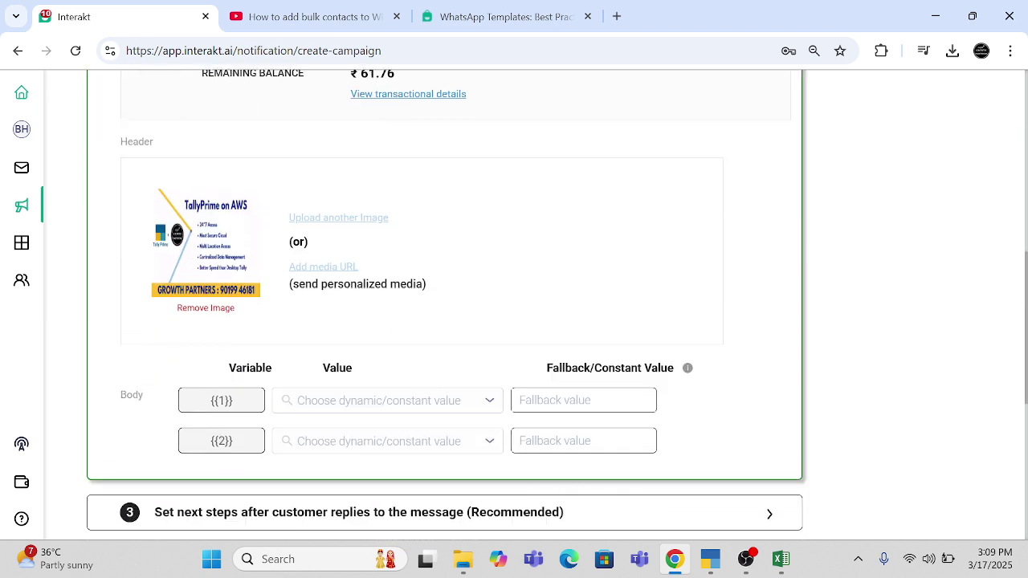
# - Map body variable {{1}} to Name and {{2}} to Email
pyautogui.click(321, 389)
pyautogui.scroll(-3, 341, 498)
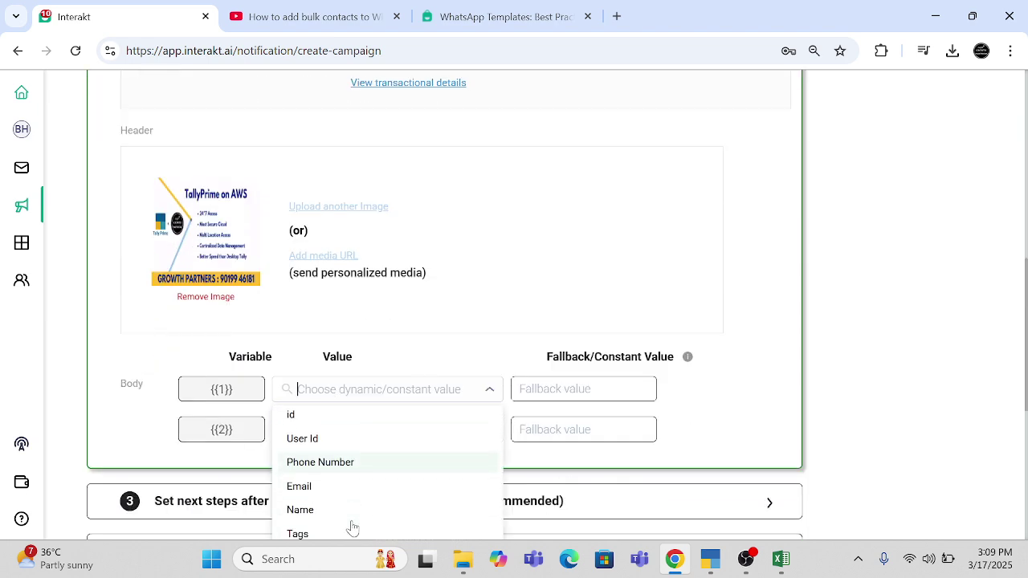
pyautogui.click(328, 484)
pyautogui.scroll(5, 424, 217)
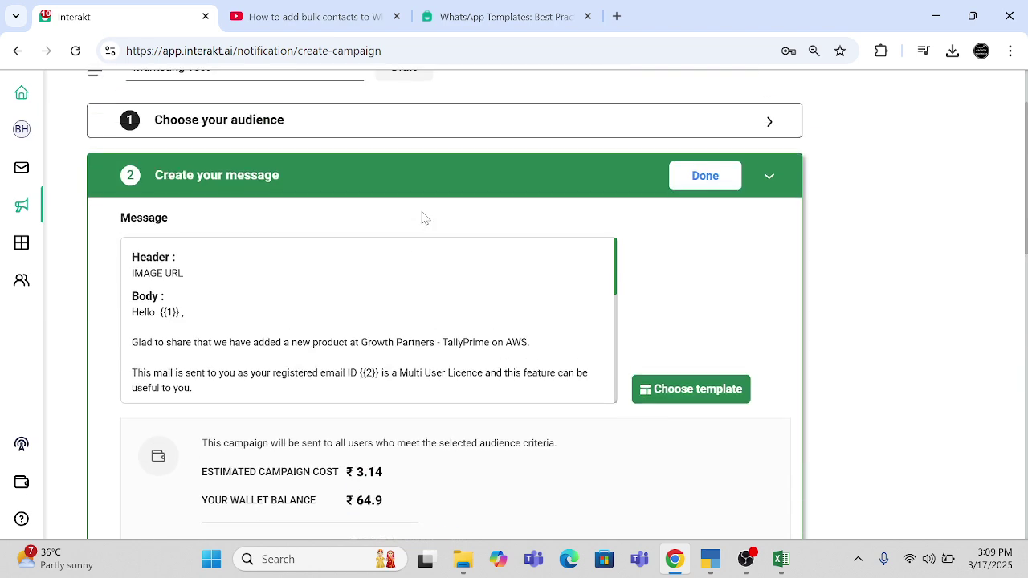
pyautogui.scroll(-1, 321, 313)
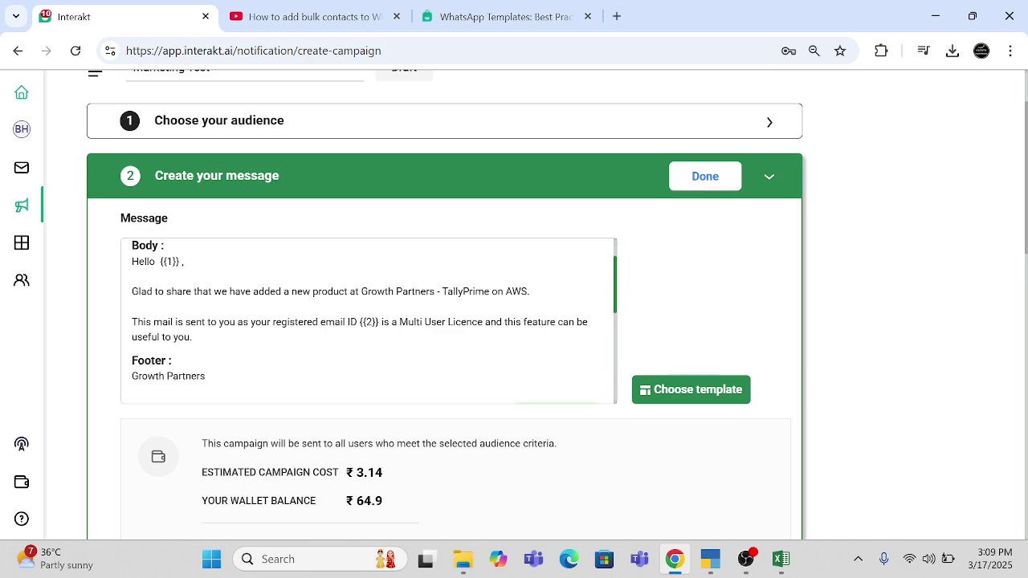
pyautogui.click(345, 372)
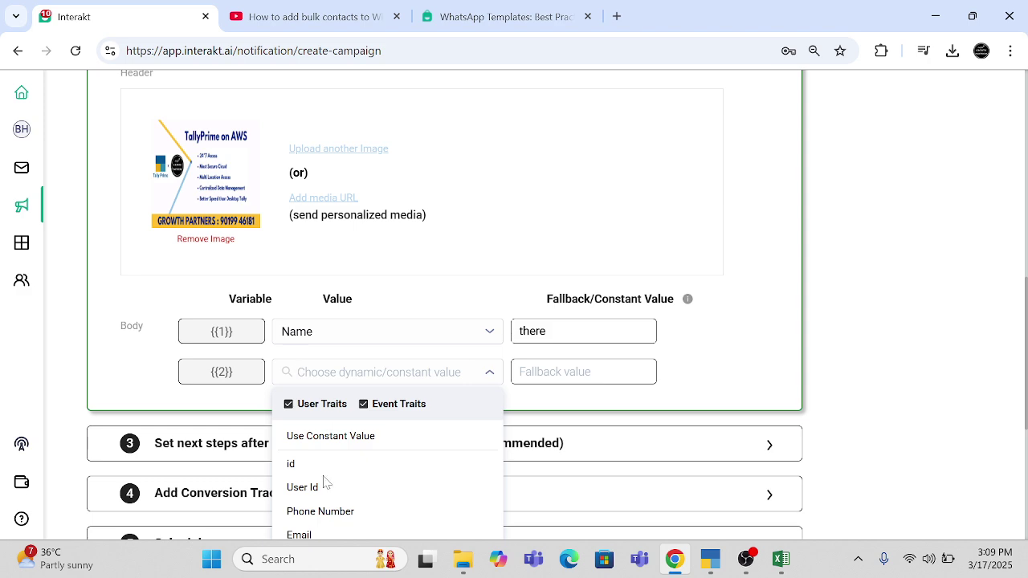
pyautogui.scroll(-1, 326, 482)
pyautogui.click(340, 498)
# - Replace the {{1}} fallback with 'Sir / Madam', keeping the Email fallback as NA
pyautogui.scroll(-2, 698, 339)
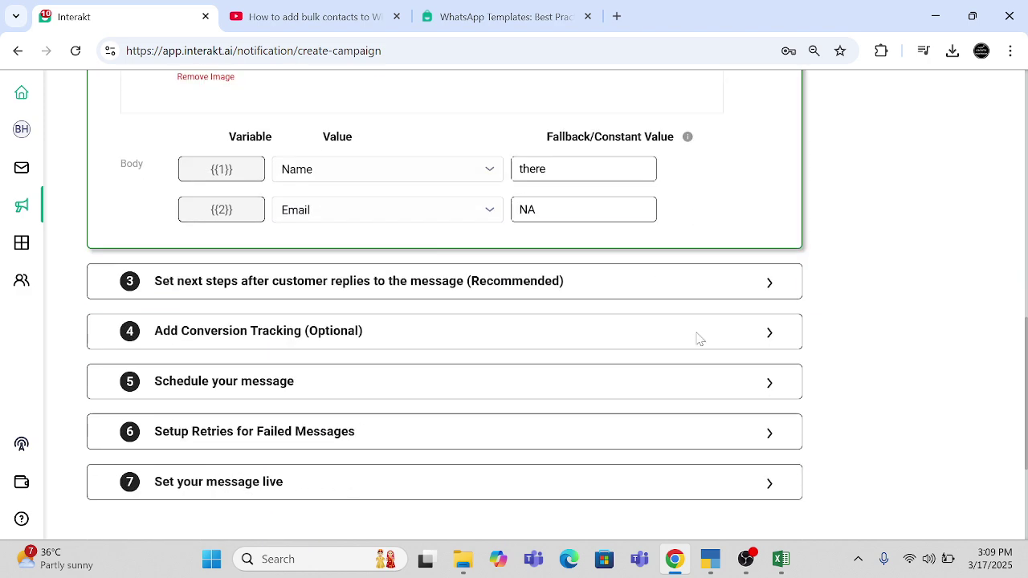
pyautogui.scroll(-2, 698, 339)
pyautogui.scroll(2, 696, 340)
pyautogui.scroll(-3, 695, 339)
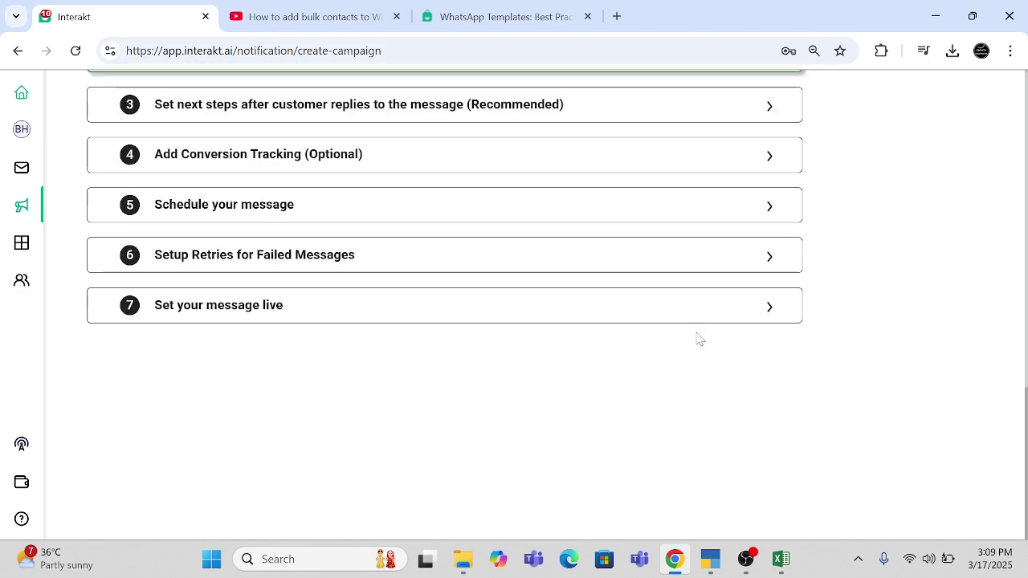
pyautogui.scroll(1, 698, 339)
pyautogui.scroll(-1, 698, 339)
pyautogui.scroll(4, 697, 339)
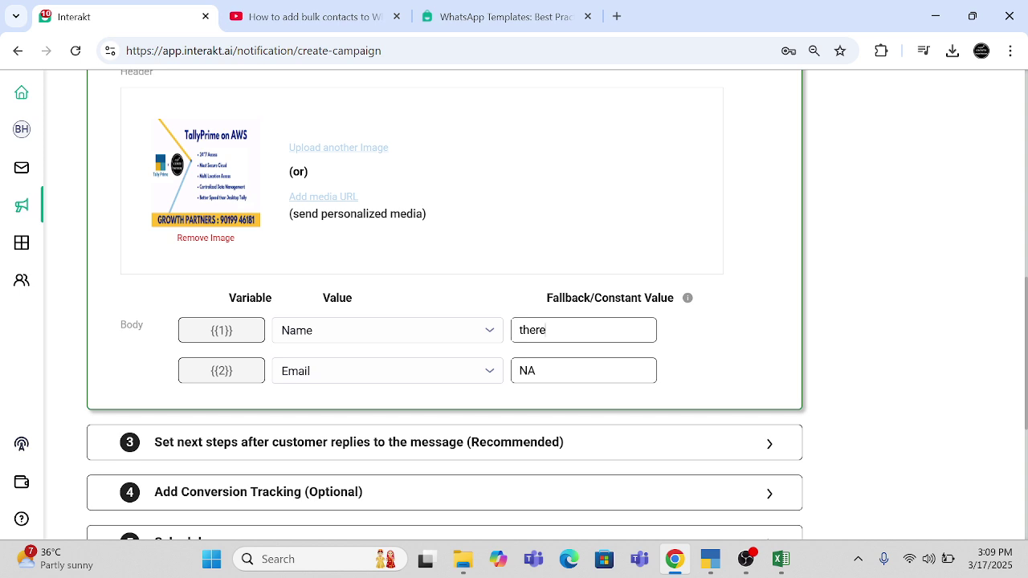
pyautogui.doubleClick(546, 330)
pyautogui.write('Sir / Madam')
pyautogui.press('Tab')
pyautogui.press('Tab')
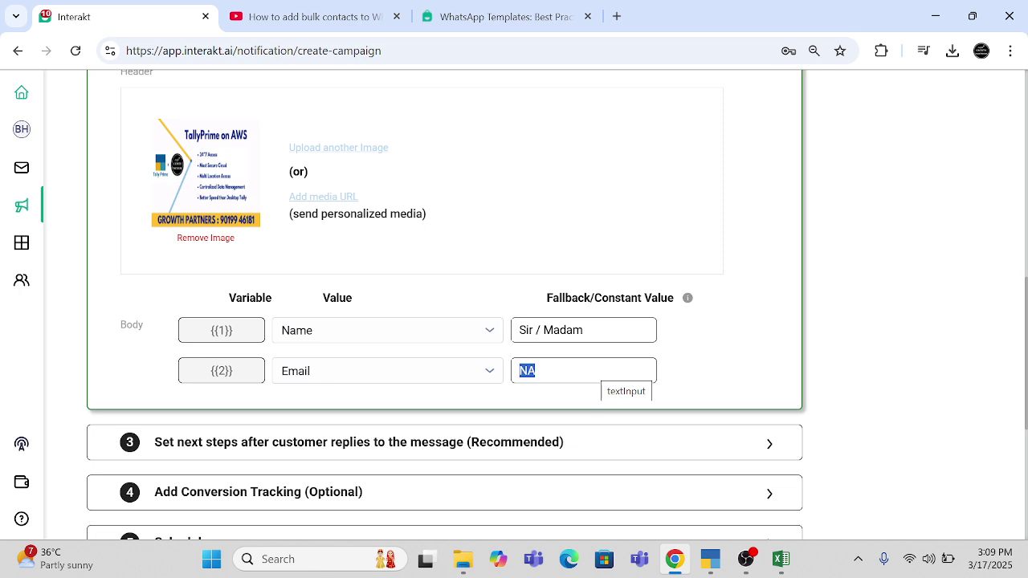
pyautogui.scroll(-5, 598, 378)
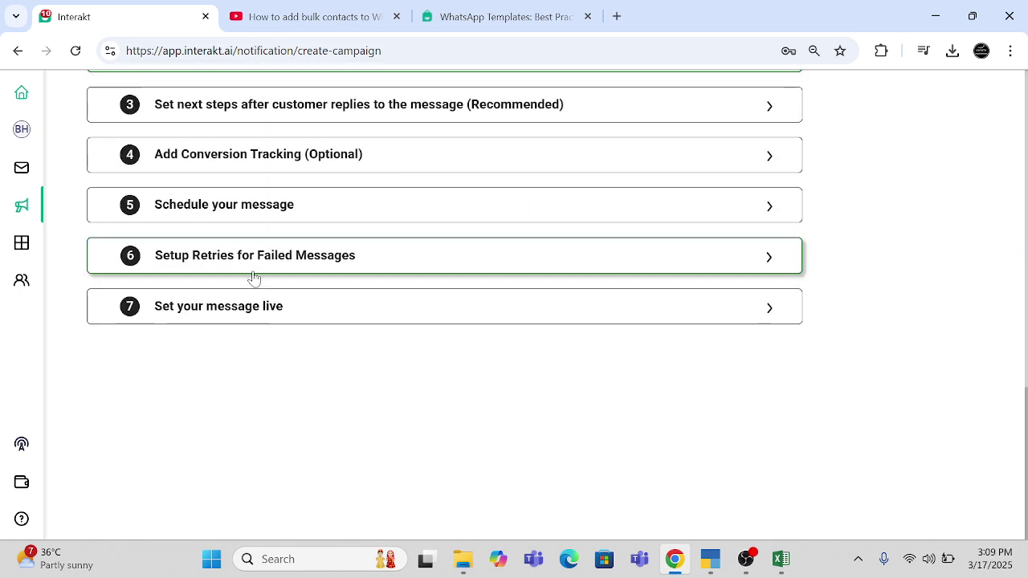
# - Confirm go-live for the Marketing Test campaign from the step 7 panel
pyautogui.click(249, 309)
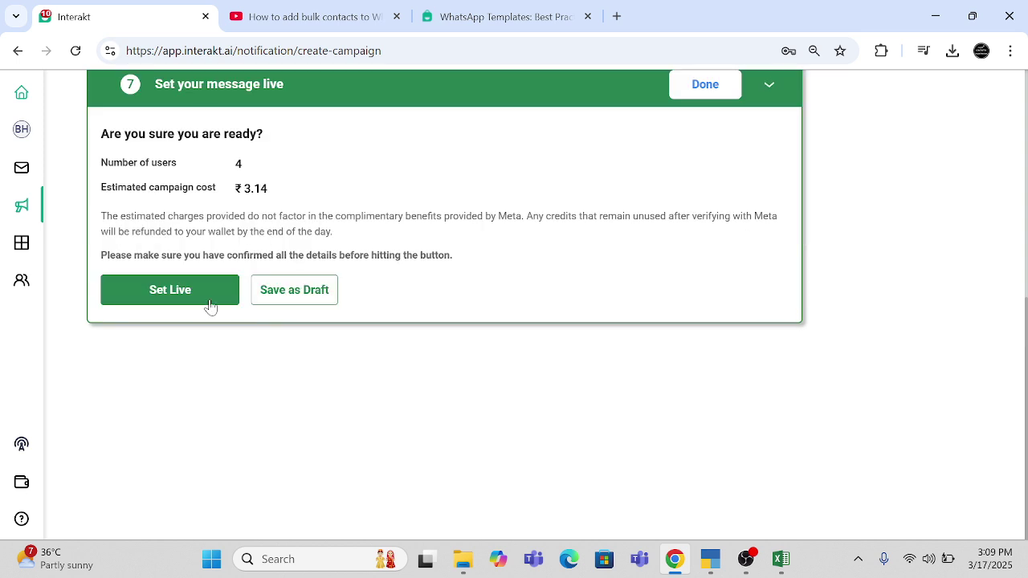
pyautogui.click(209, 302)
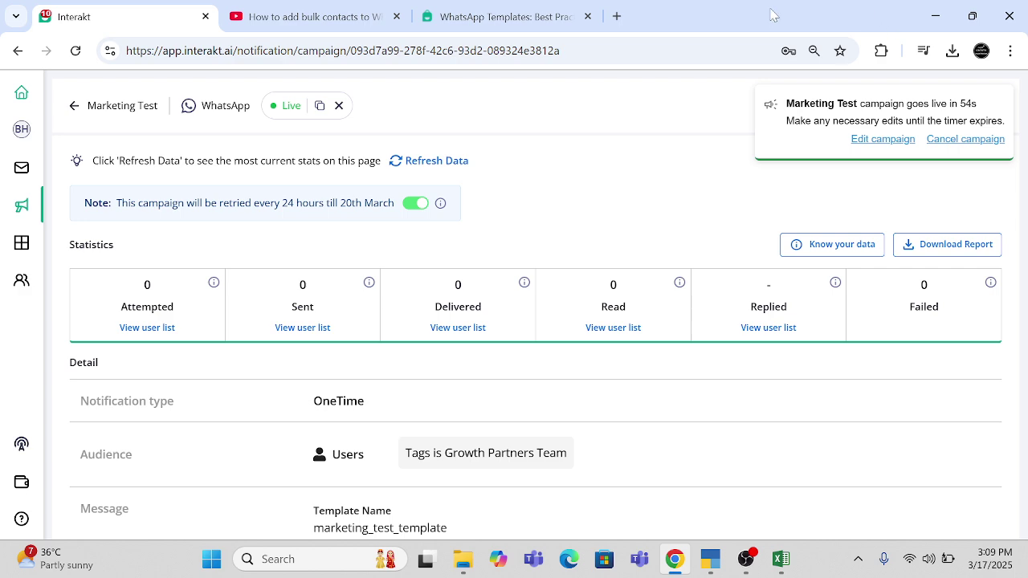
pyautogui.hotkey('alt', 'Tab')
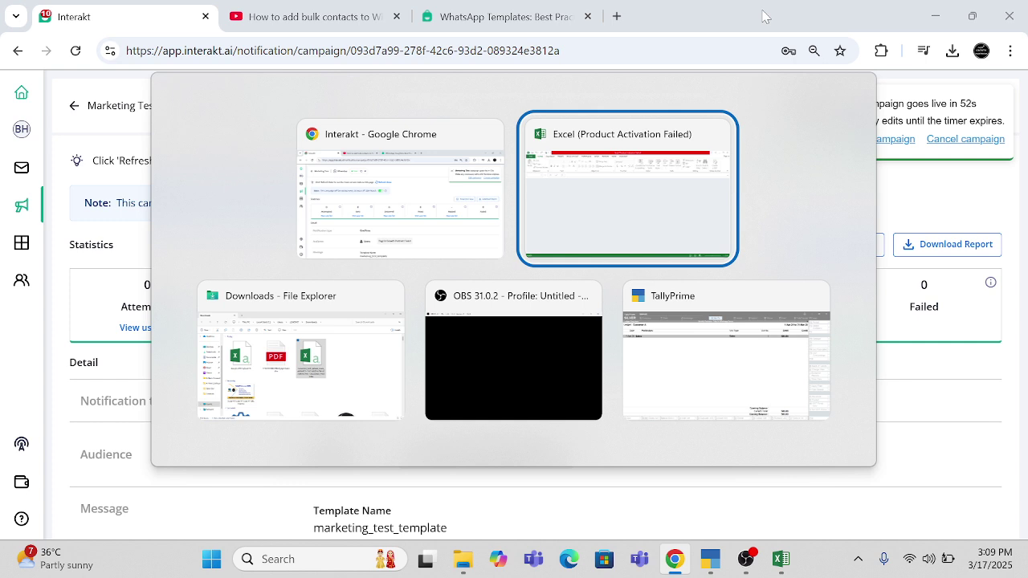
# - Switch over to the empty Excel window, then bring Chrome back to the front
pyautogui.hotkey('alt', 'Tab')
pyautogui.hotkey('alt', 'Tab')
pyautogui.hotkey('alt', 'Tab')
pyautogui.hotkey('alt', 'Tab')
pyautogui.hotkey('alt', 'Tab')
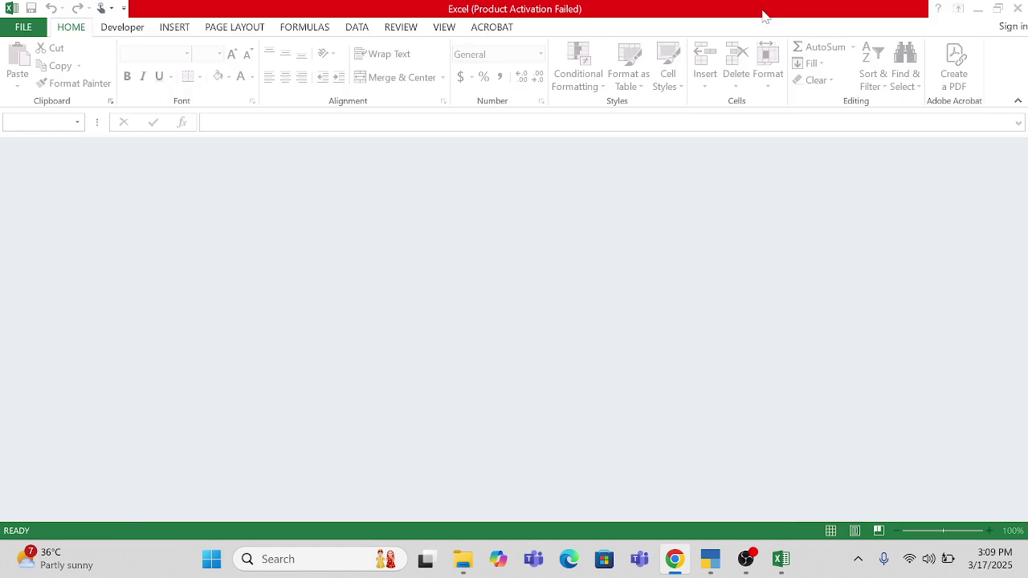
pyautogui.click(746, 559)
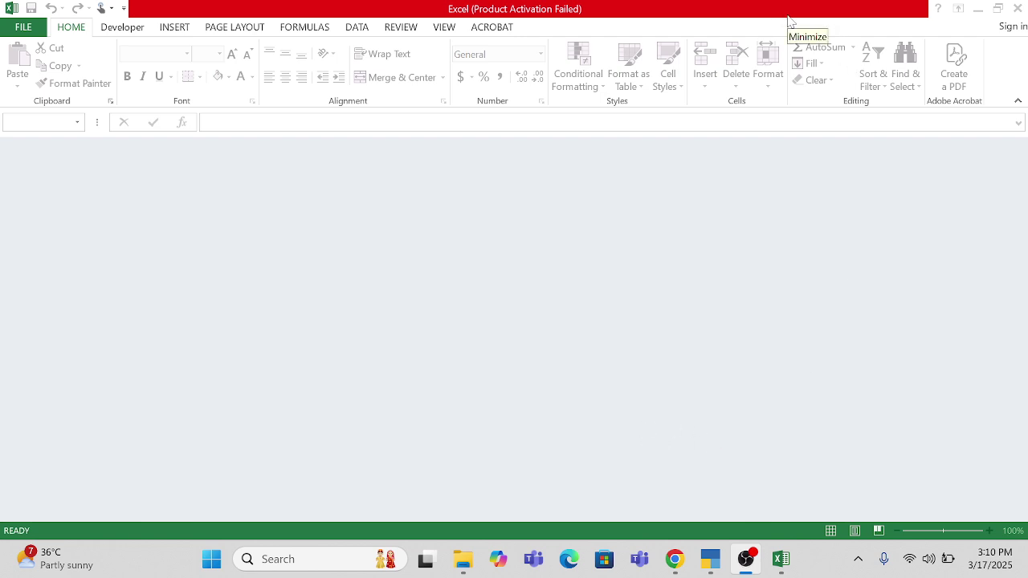
pyautogui.click(789, 23)
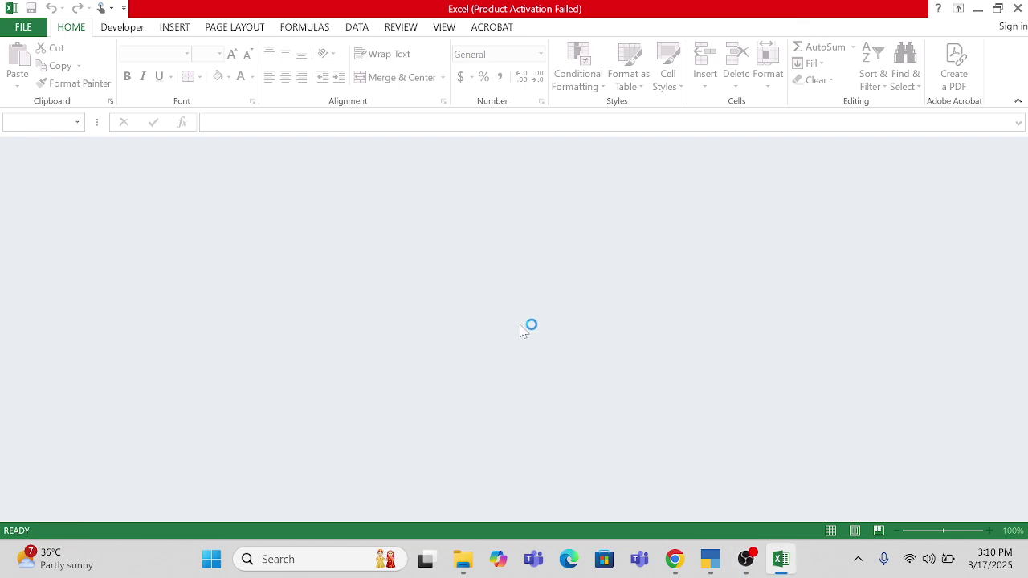
pyautogui.click(674, 560)
# - Load web.whatsapp.com in a new tab and move the Interakt tab to third position
pyautogui.click(614, 17)
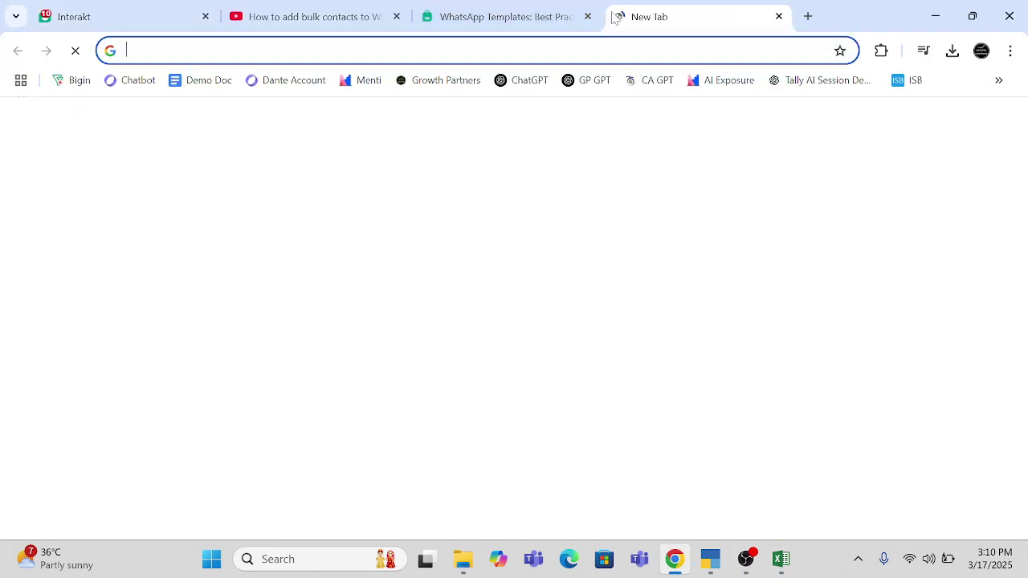
pyautogui.write('we')
pyautogui.press('Return')
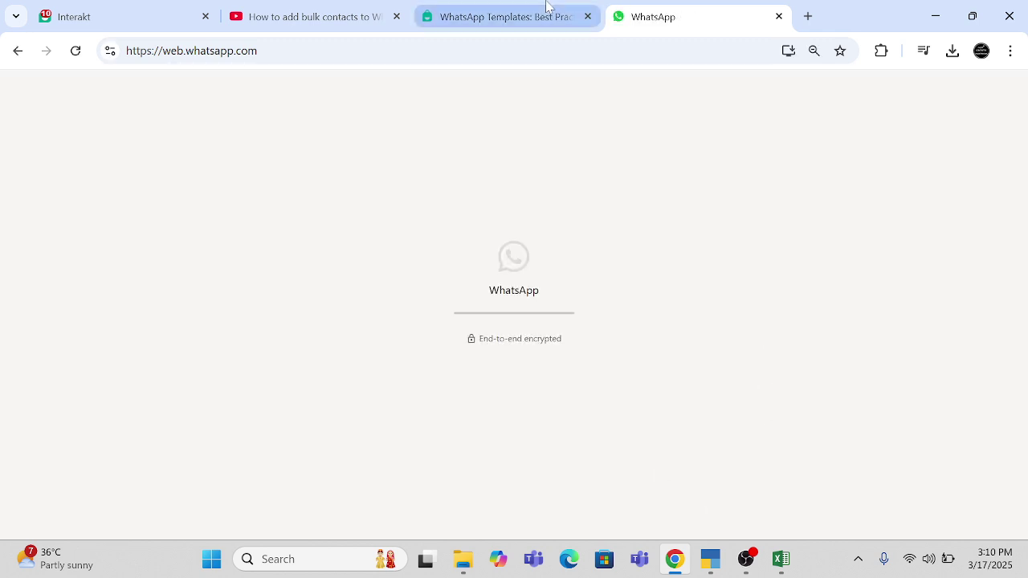
pyautogui.click(463, 8)
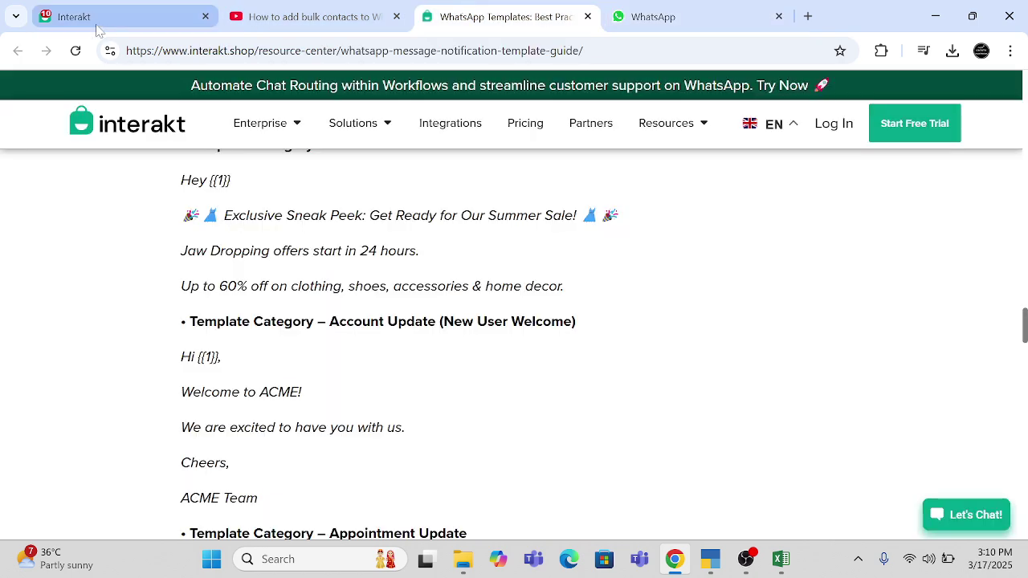
pyautogui.moveTo(96, 25); pyautogui.dragTo(486, 12)
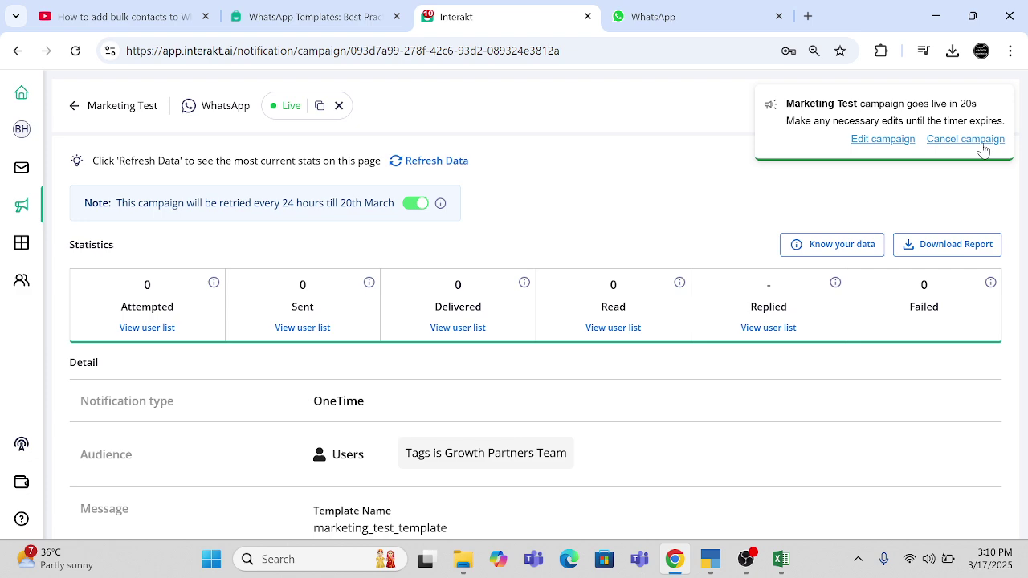
# - Refresh the Marketing Test stats, then go back to the Notifications list showing it Live
pyautogui.scroll(-5, 473, 394)
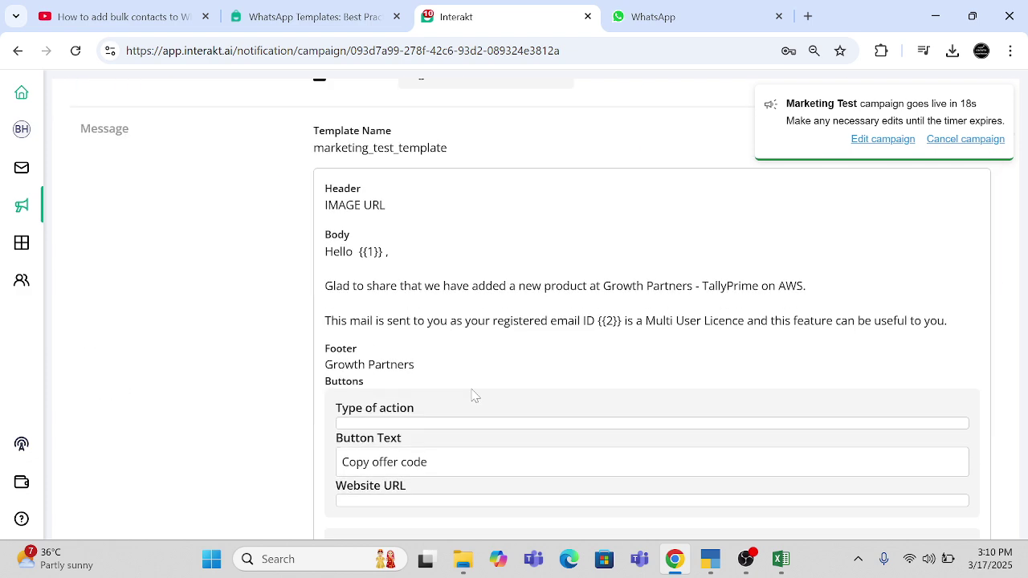
pyautogui.scroll(-4, 473, 394)
pyautogui.scroll(9, 473, 394)
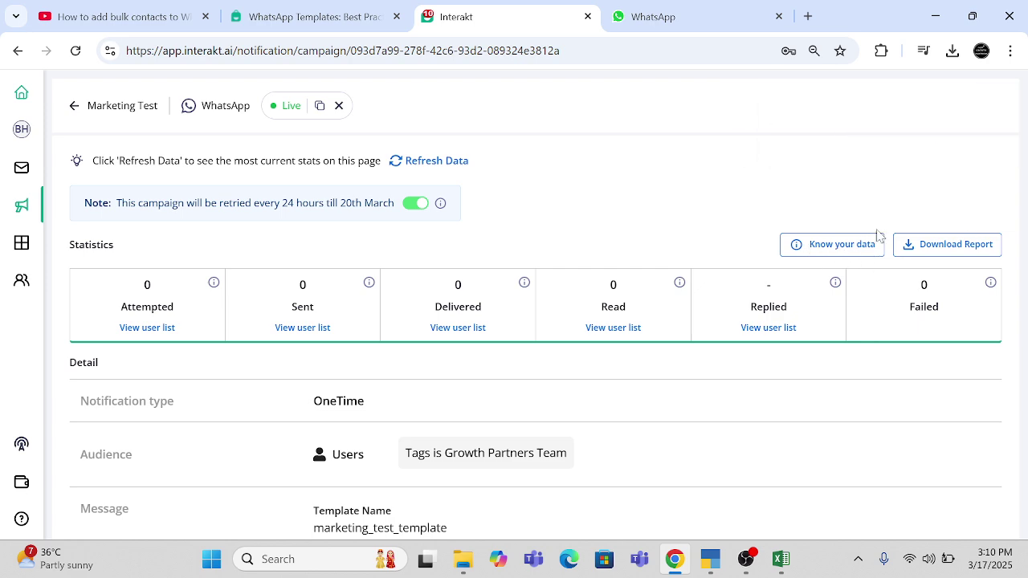
pyautogui.click(430, 162)
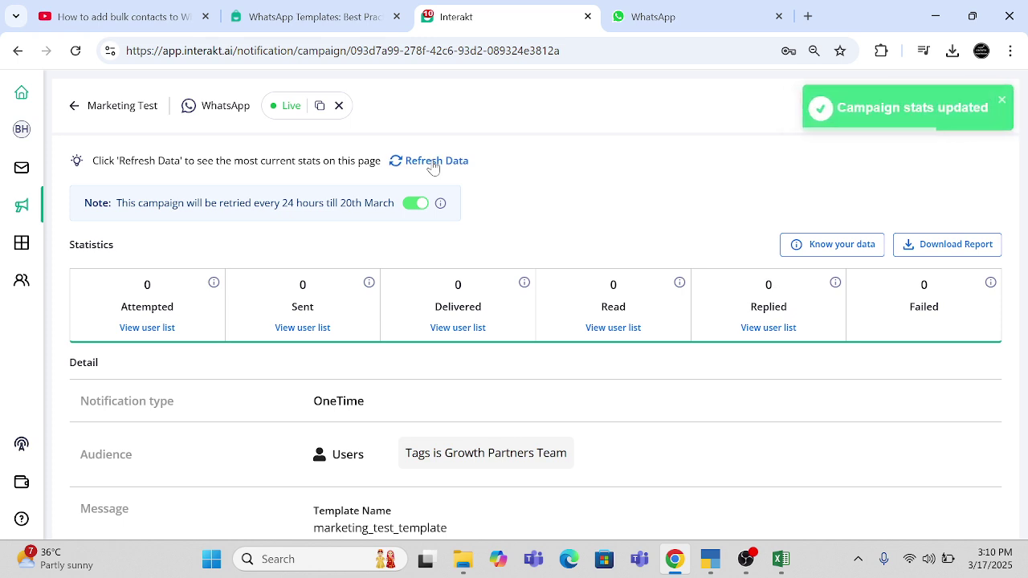
pyautogui.click(74, 106)
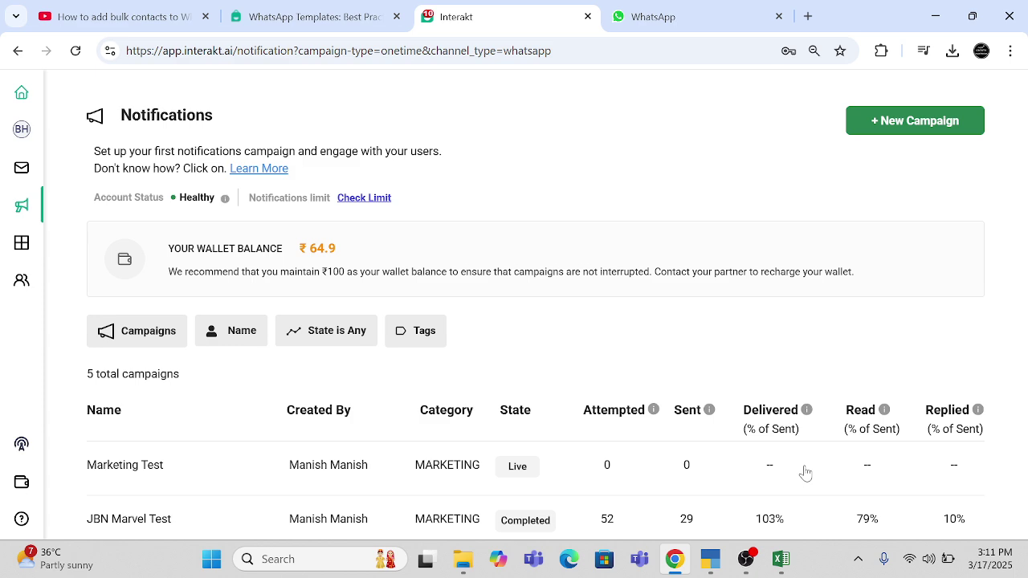
pyautogui.click(668, 24)
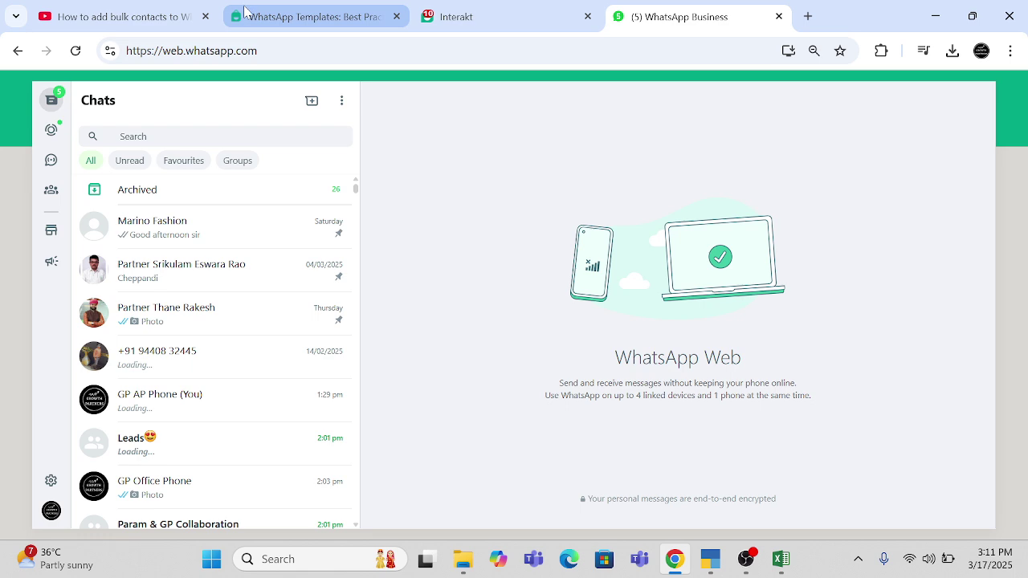
pyautogui.click(324, 18)
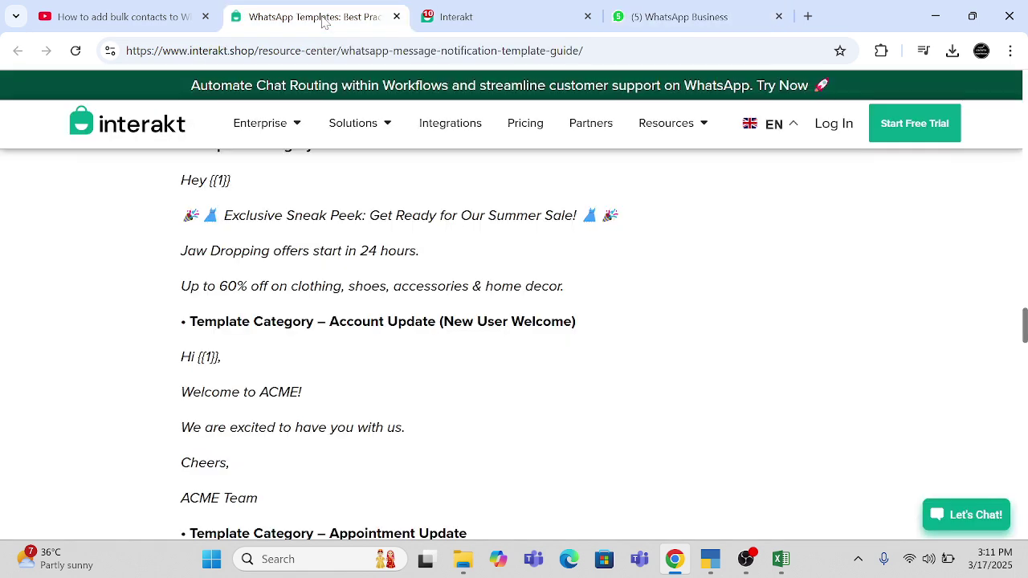
pyautogui.click(480, 21)
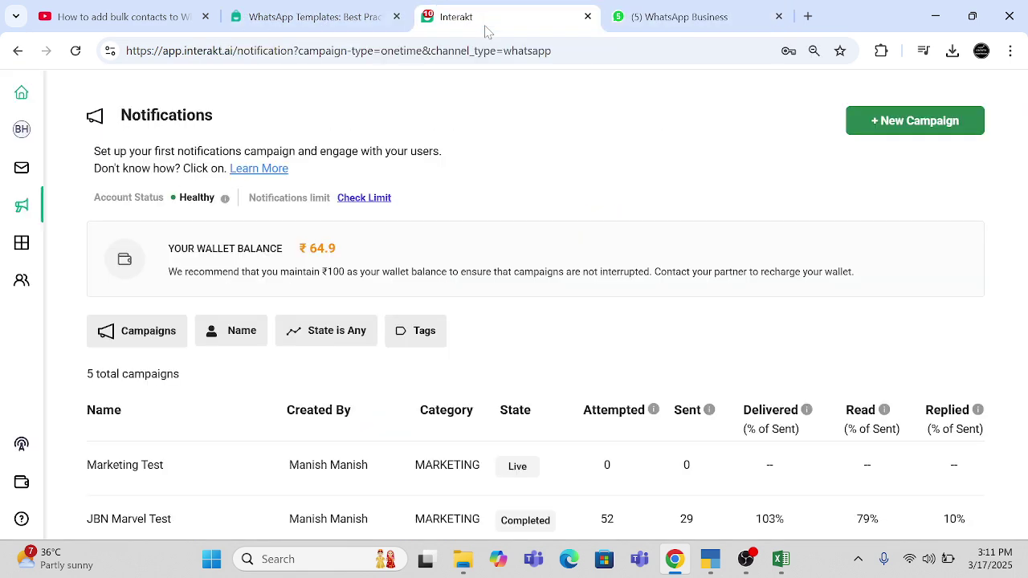
pyautogui.scroll(-1, 467, 400)
pyautogui.scroll(1, 466, 400)
pyautogui.click(76, 53)
pyautogui.scroll(-1, 674, 375)
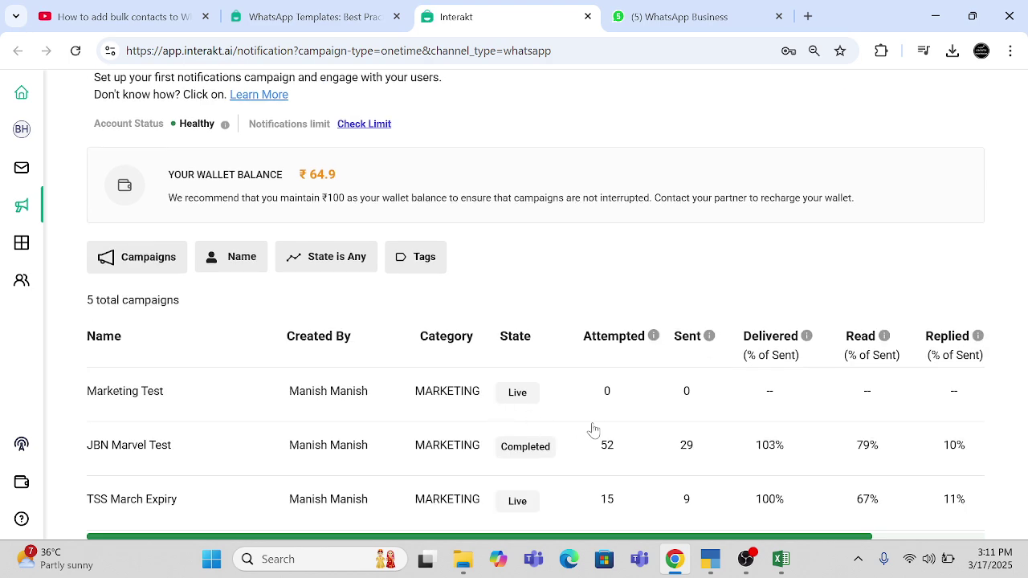
pyautogui.scroll(1, 594, 425)
pyautogui.click(653, 23)
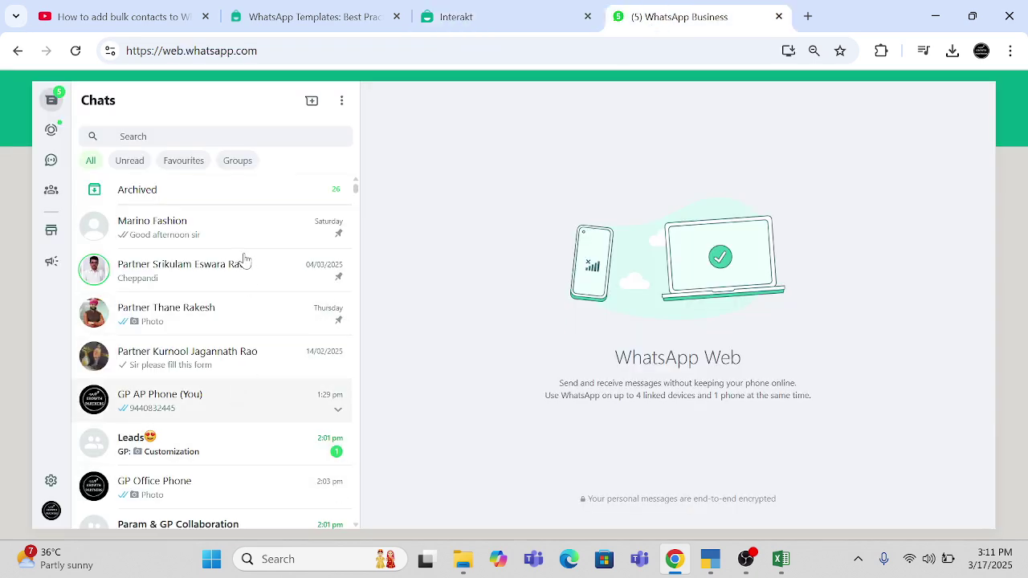
pyautogui.scroll(-2, 245, 261)
pyautogui.scroll(2, 245, 261)
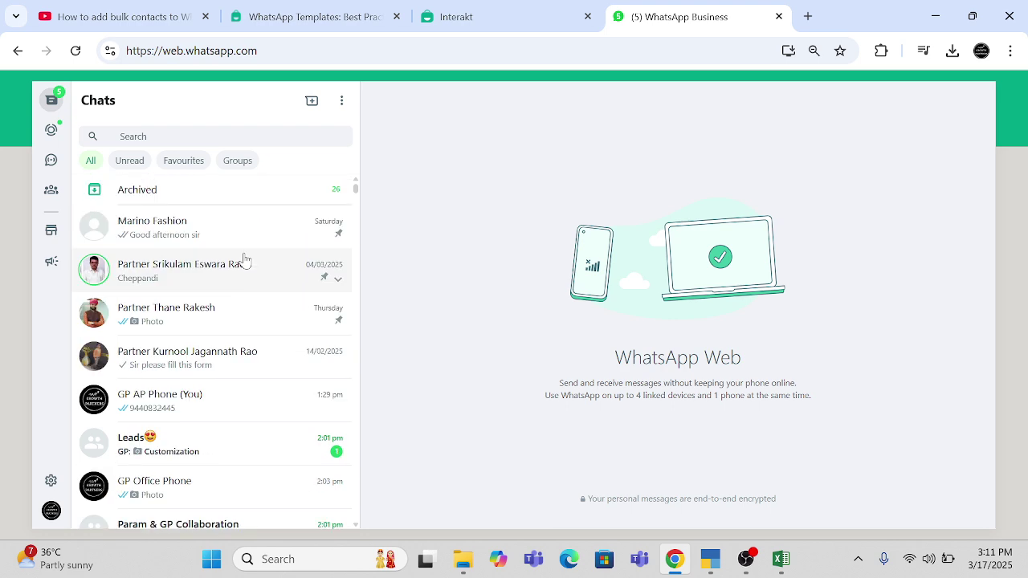
pyautogui.scroll(-7, 245, 261)
pyautogui.scroll(10, 244, 261)
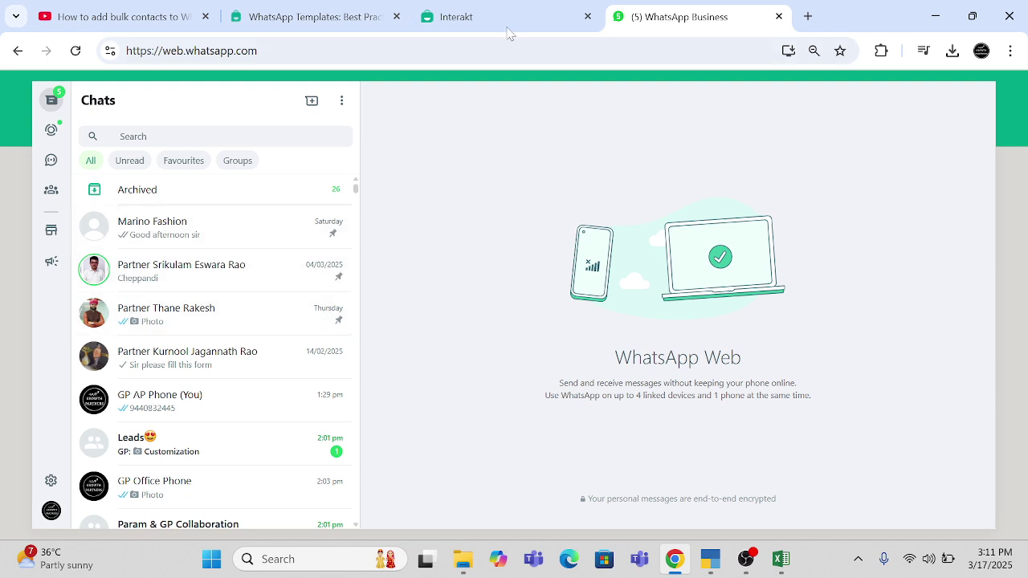
pyautogui.click(452, 17)
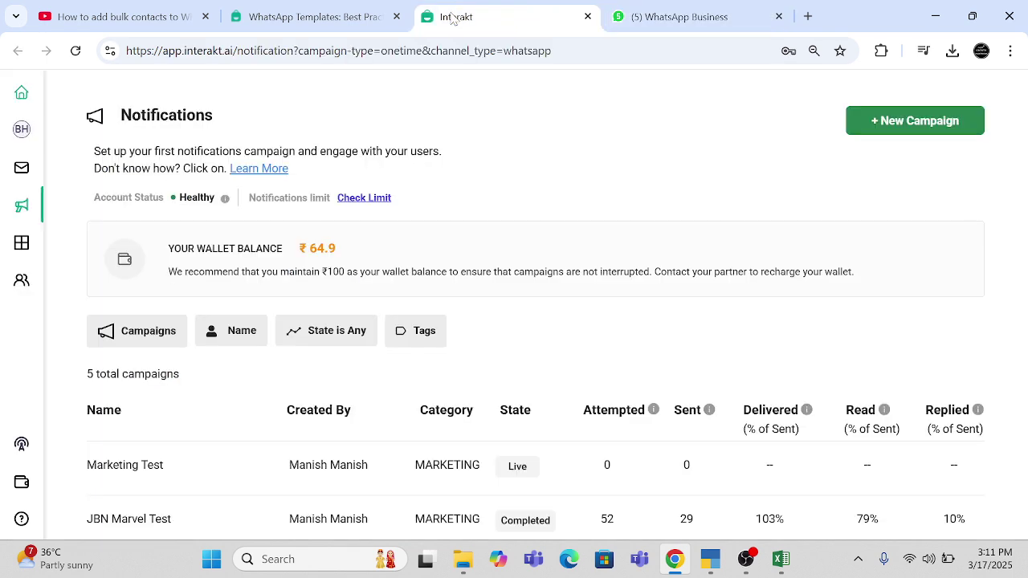
pyautogui.click(425, 336)
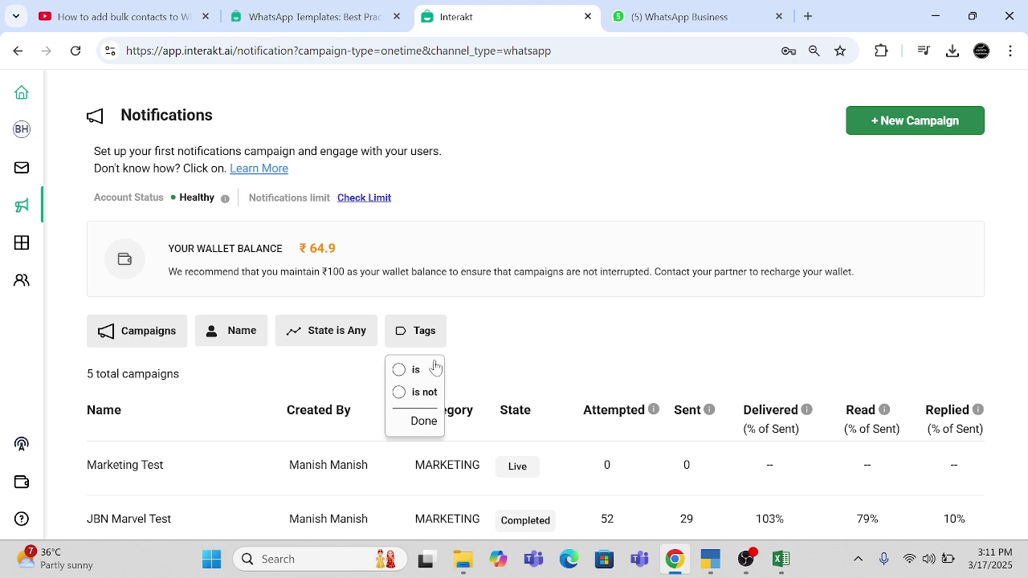
pyautogui.click(514, 333)
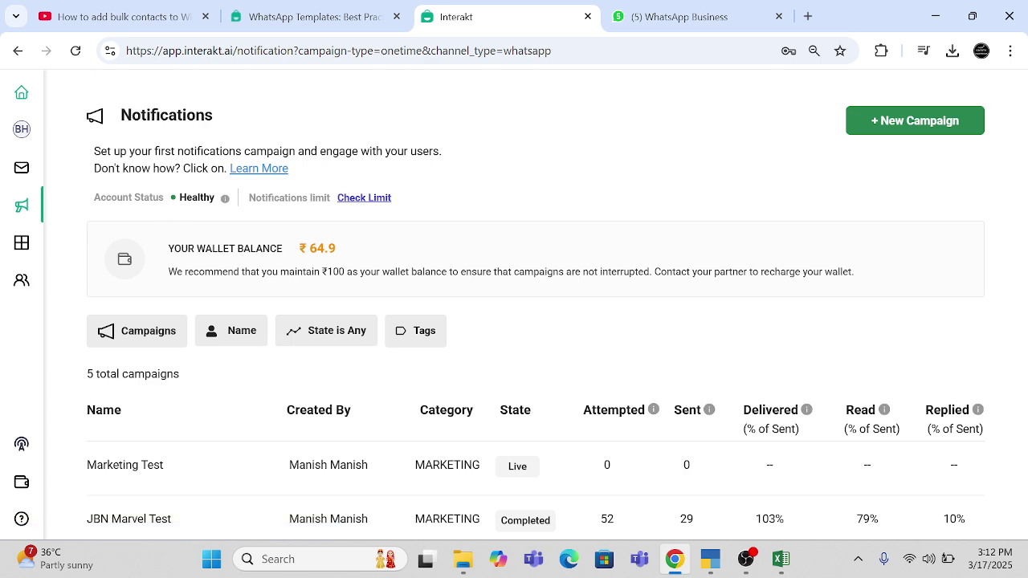
pyautogui.moveTo(231, 210)
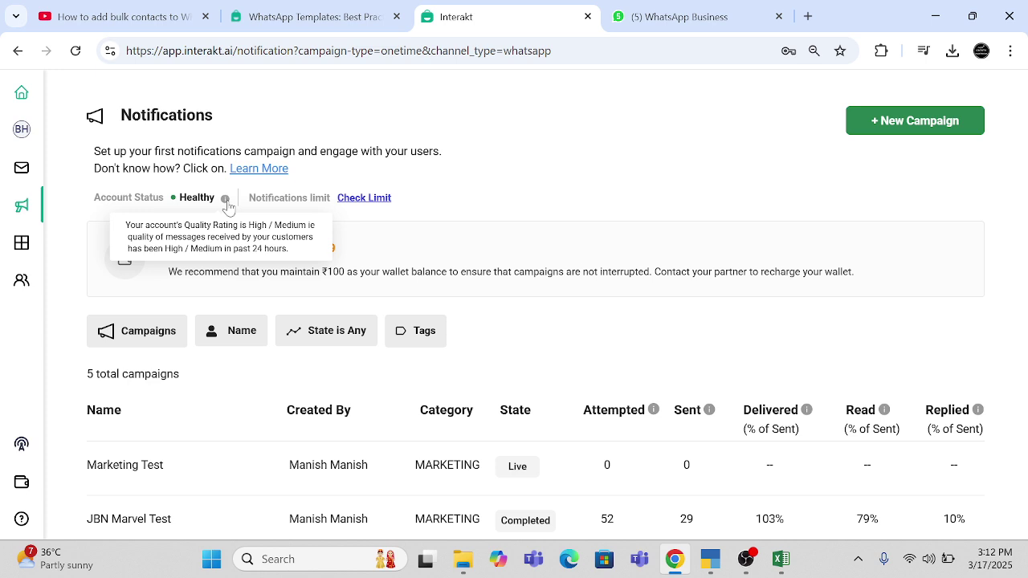
pyautogui.click(691, 24)
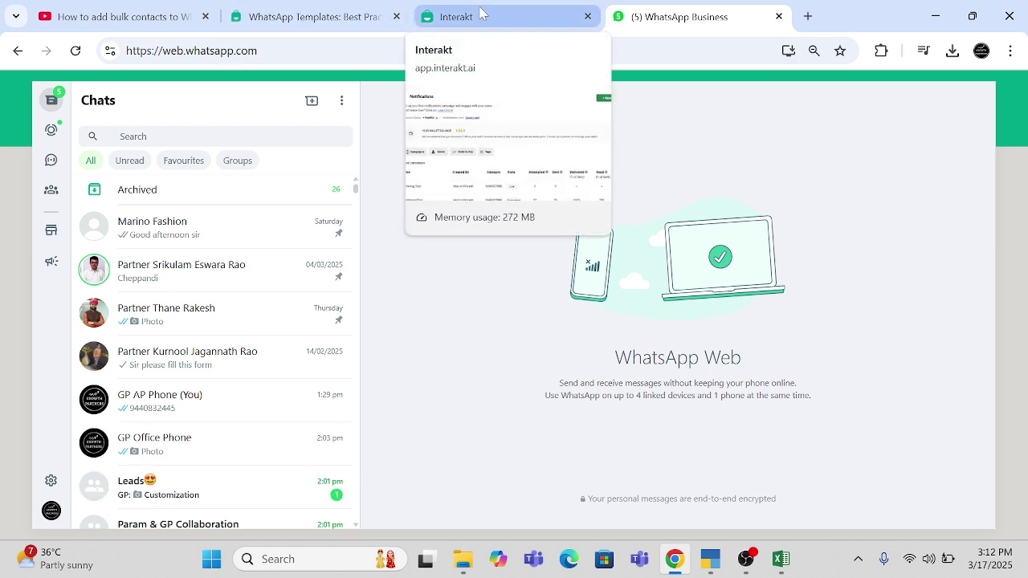
pyautogui.scroll(-2, 165, 404)
pyautogui.scroll(-1, 162, 403)
pyautogui.scroll(3, 160, 404)
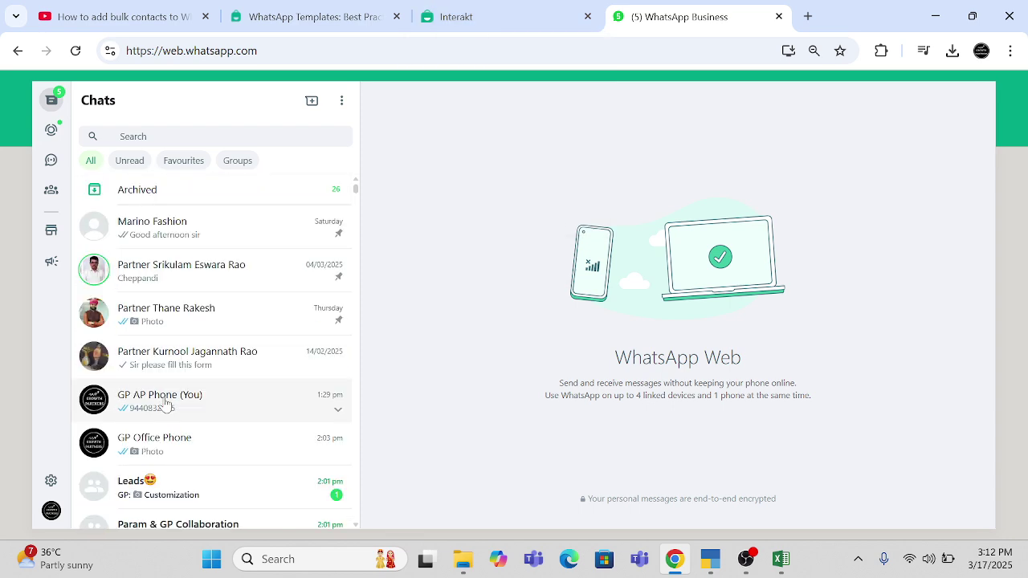
pyautogui.click(230, 199)
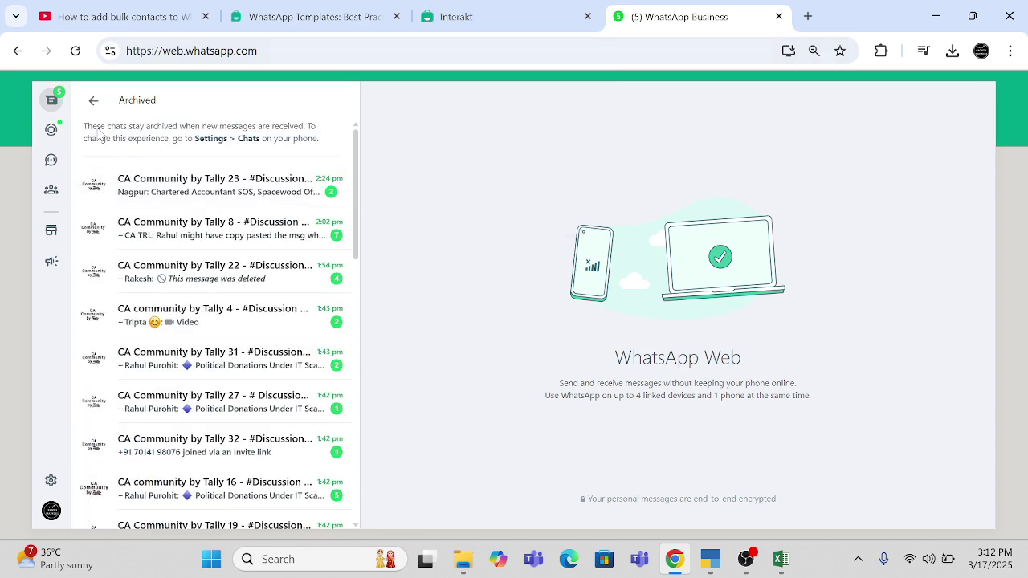
pyautogui.click(91, 107)
pyautogui.scroll(-2, 241, 408)
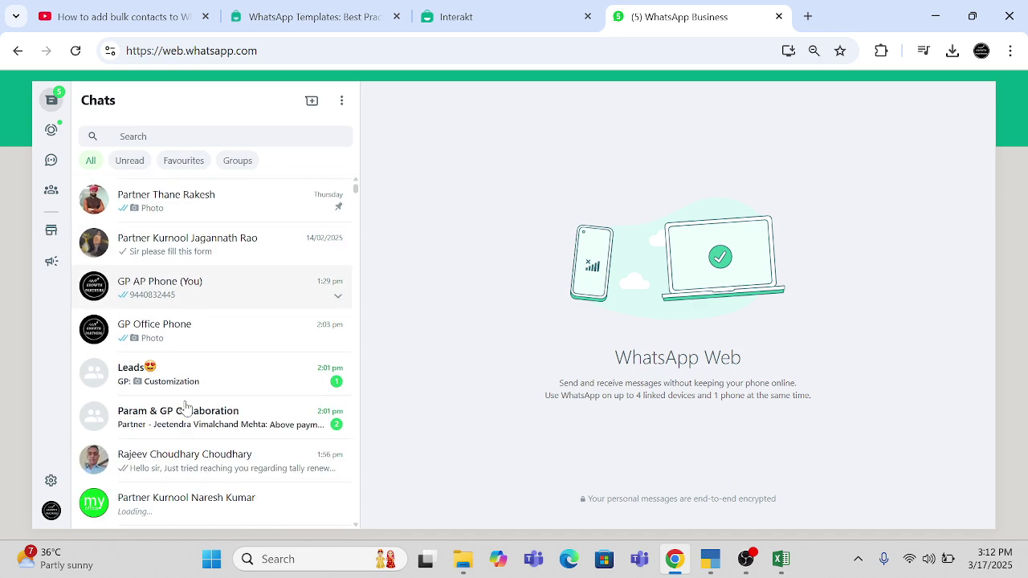
pyautogui.scroll(2, 184, 408)
pyautogui.click(222, 363)
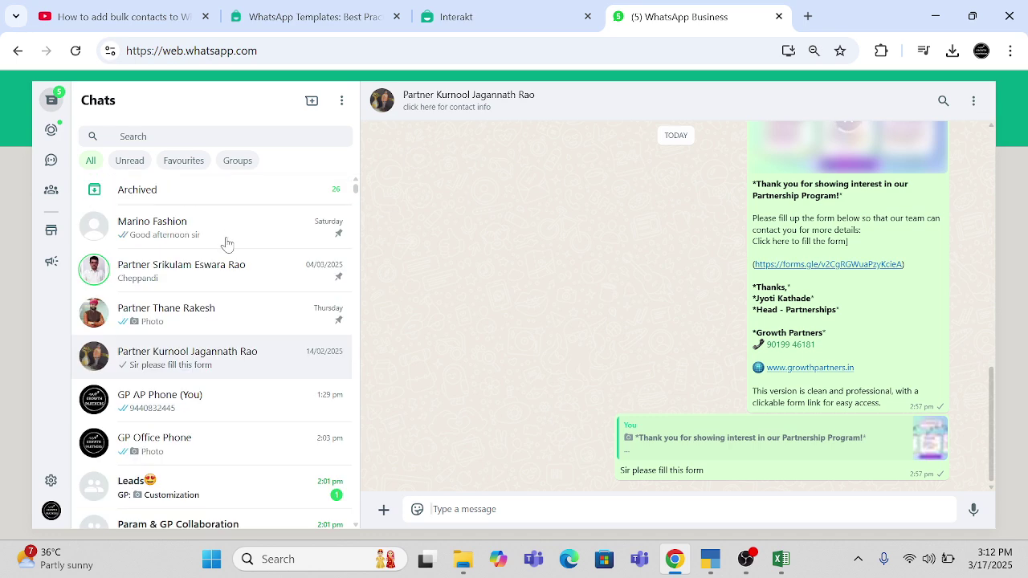
pyautogui.click(226, 243)
pyautogui.click(533, 13)
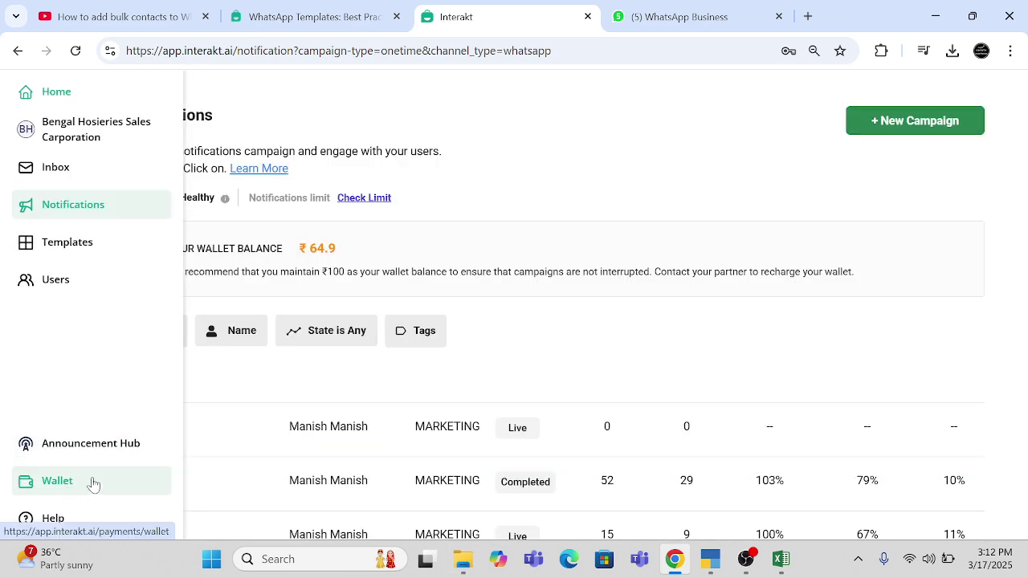
pyautogui.click(94, 484)
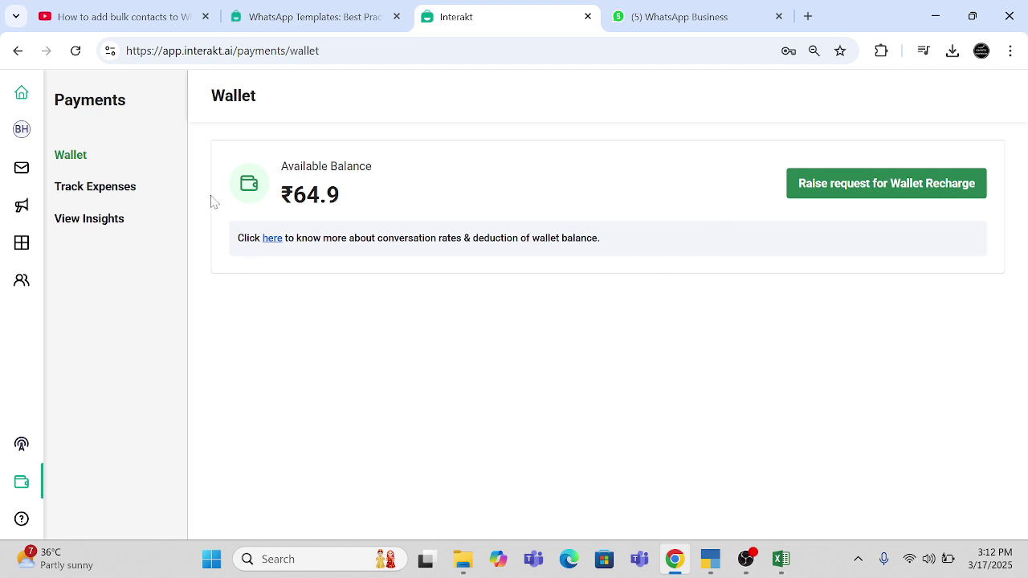
pyautogui.moveTo(56, 161)
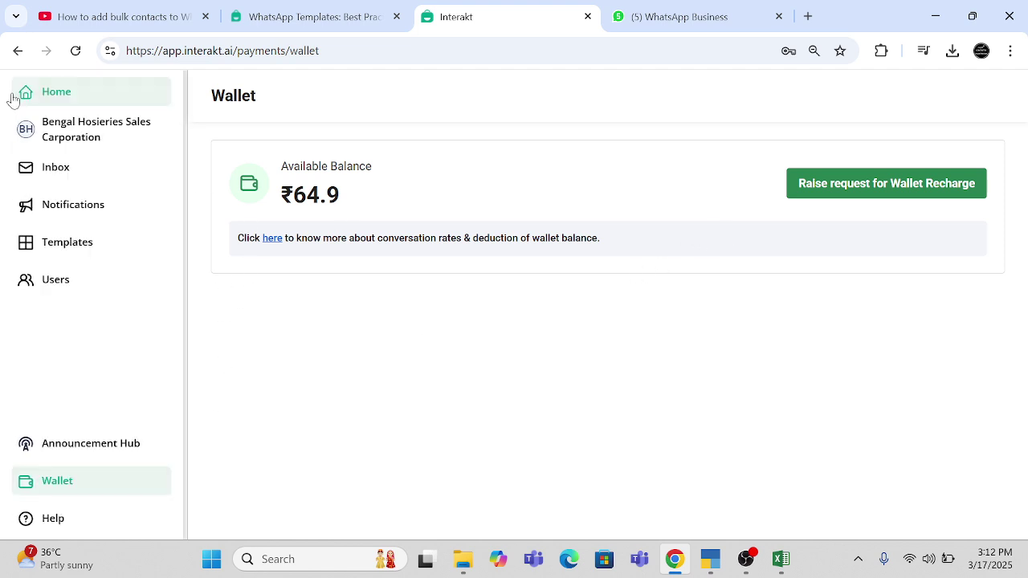
pyautogui.click(69, 127)
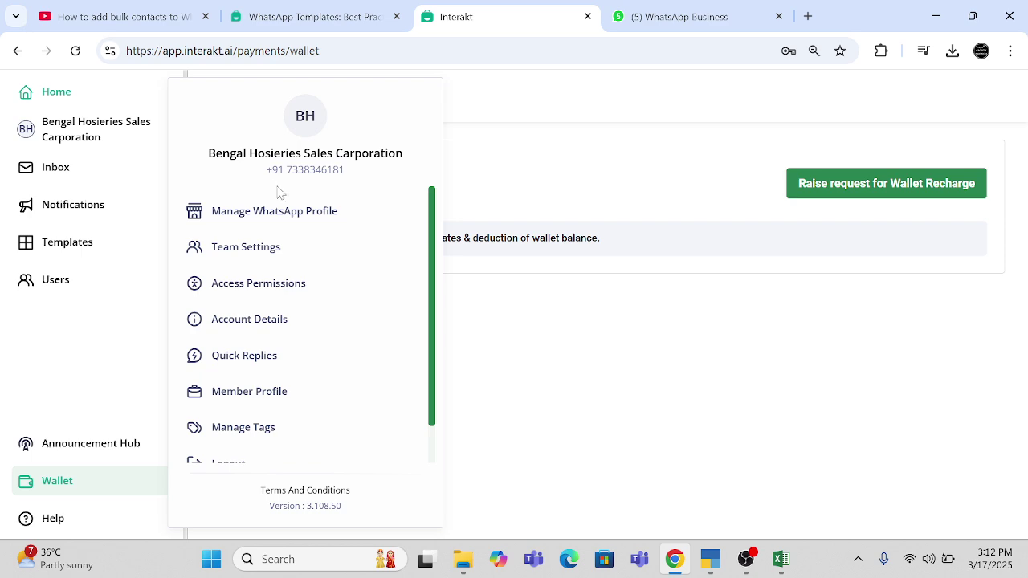
pyautogui.click(96, 177)
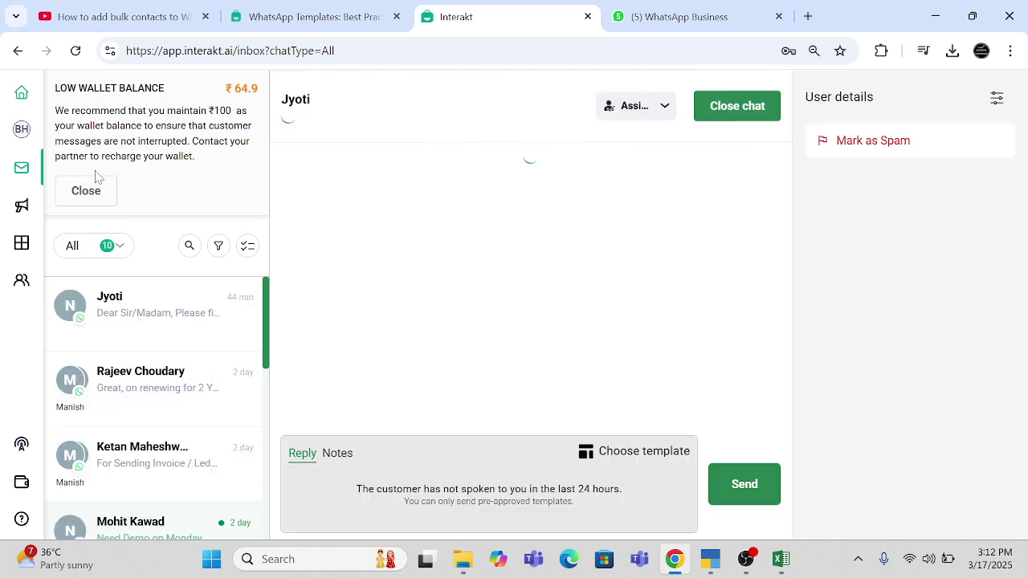
pyautogui.scroll(-4, 117, 363)
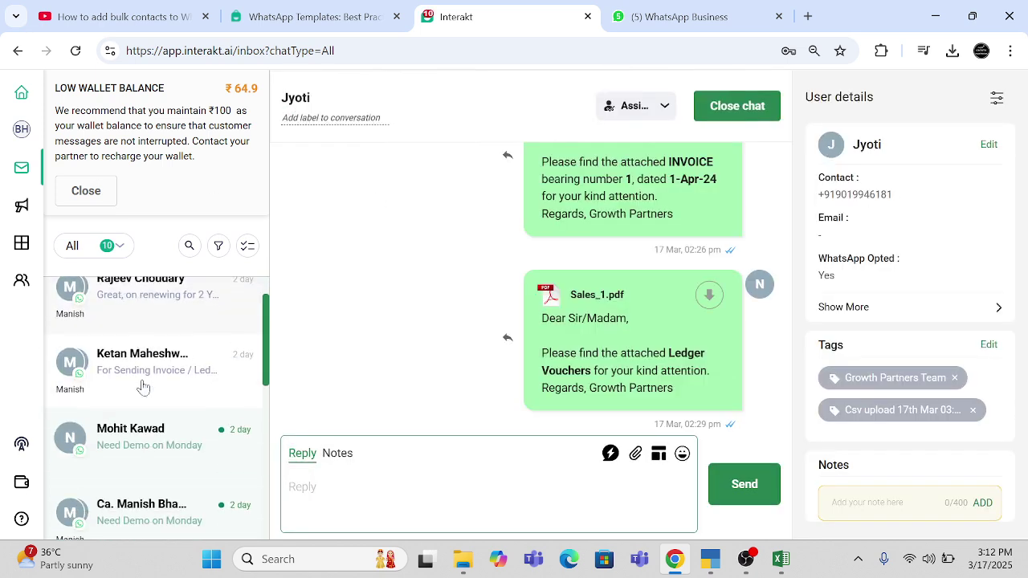
pyautogui.scroll(4, 128, 369)
pyautogui.click(138, 377)
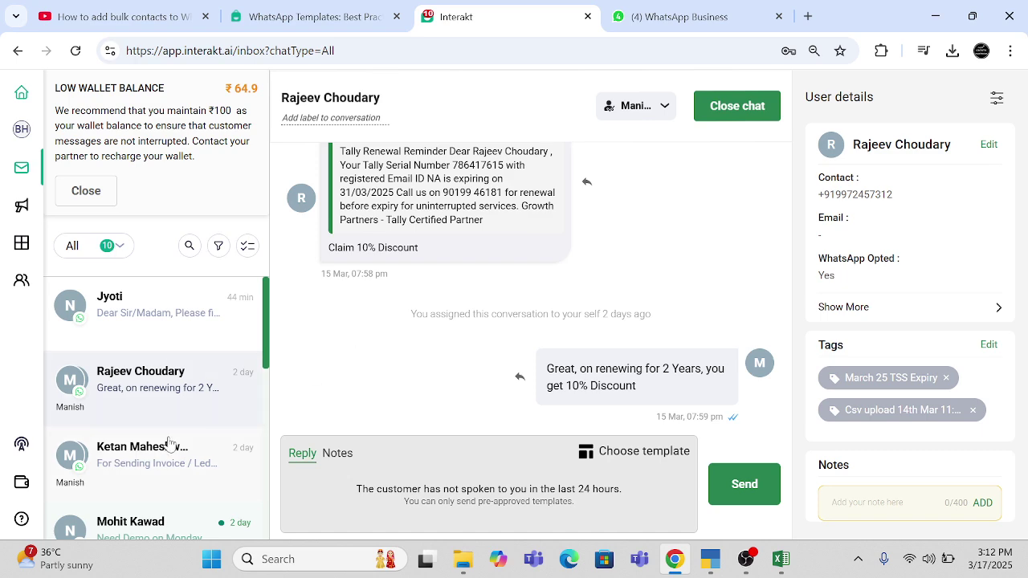
pyautogui.scroll(-5, 167, 442)
pyautogui.moveTo(58, 191)
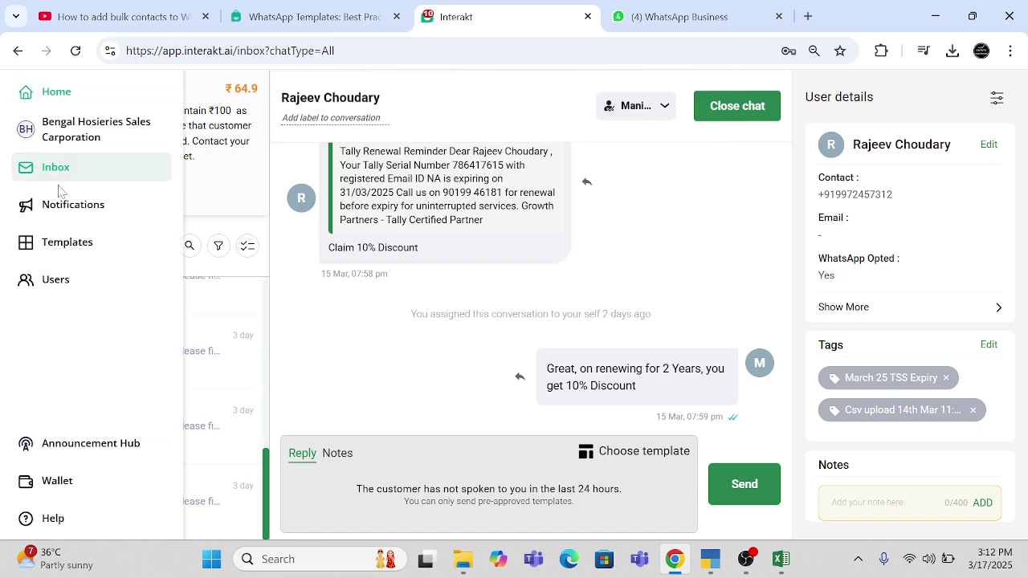
pyautogui.click(78, 220)
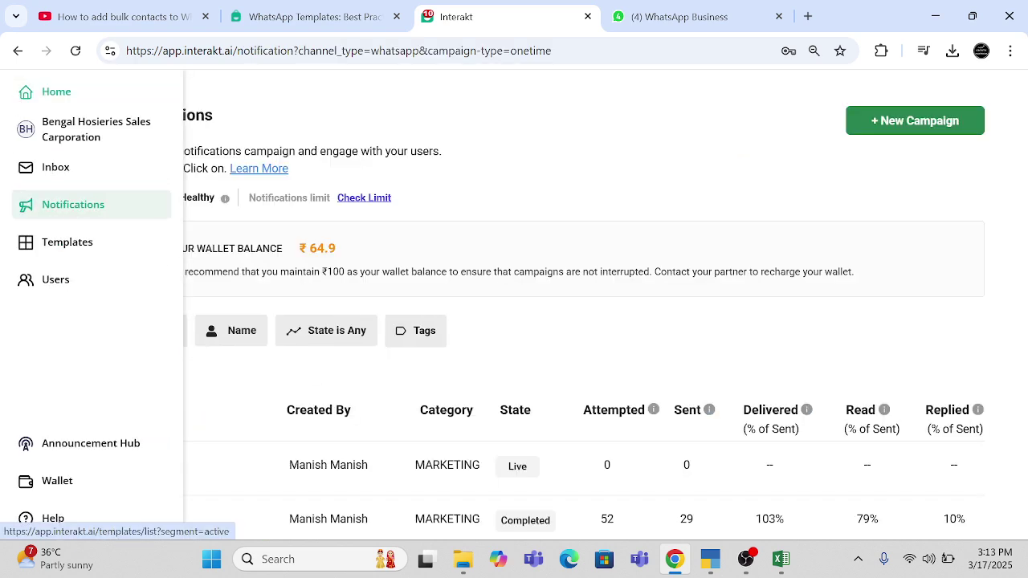
# - Reload the campaign list and glance at the WhatsApp Web and templates guide tabs
pyautogui.click(75, 50)
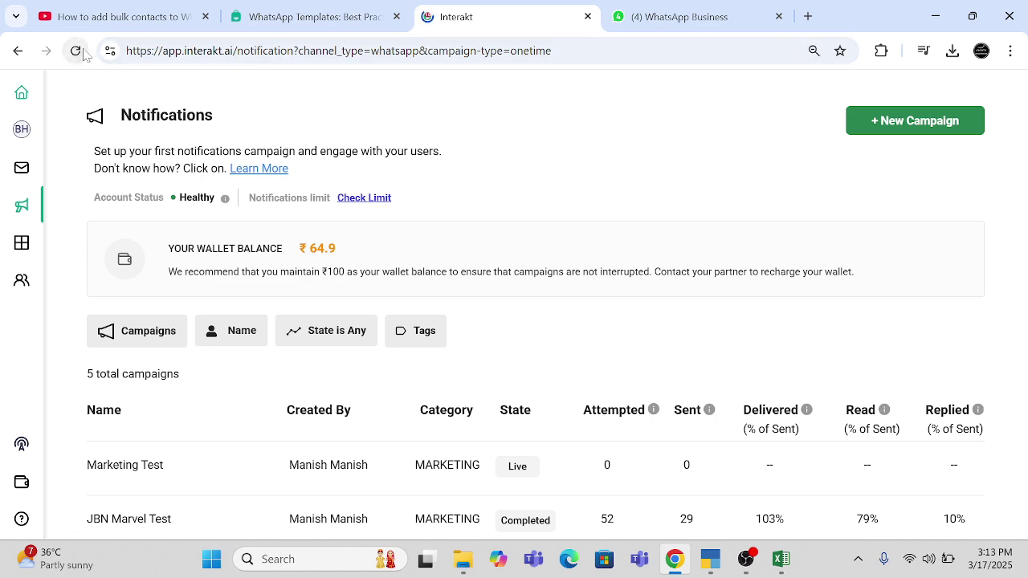
pyautogui.click(620, 22)
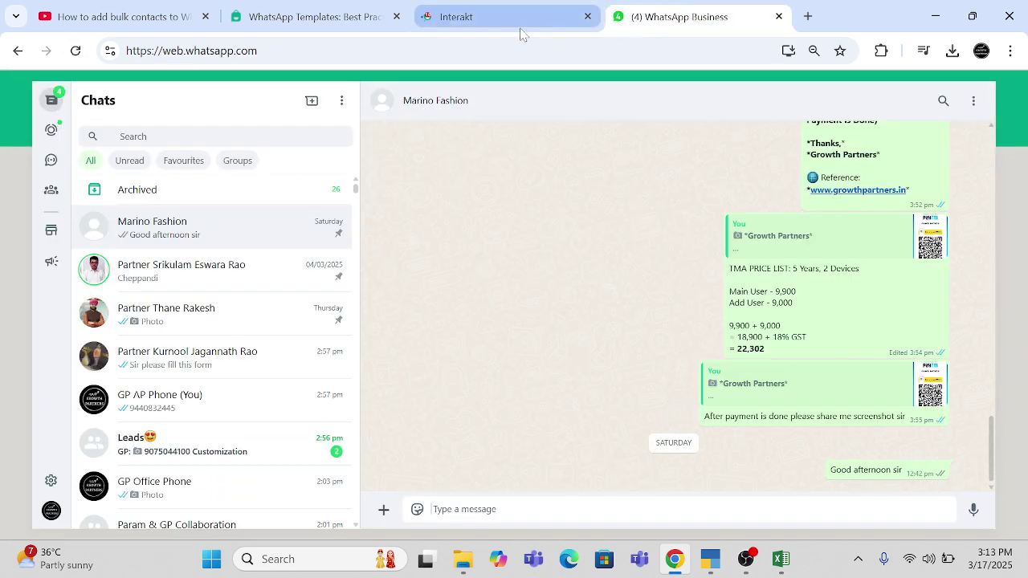
pyautogui.click(484, 32)
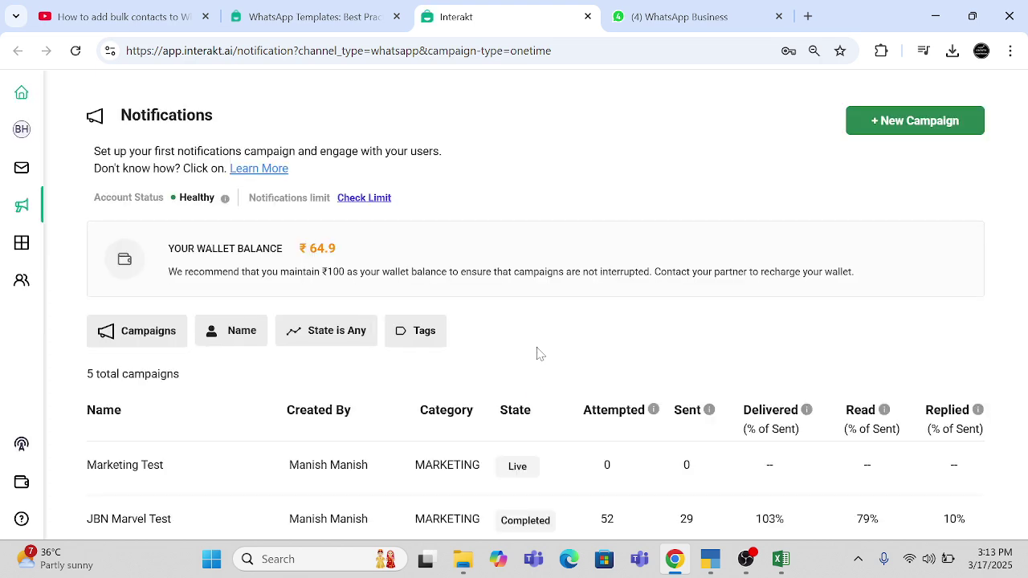
pyautogui.scroll(-1, 538, 354)
pyautogui.scroll(1, 538, 354)
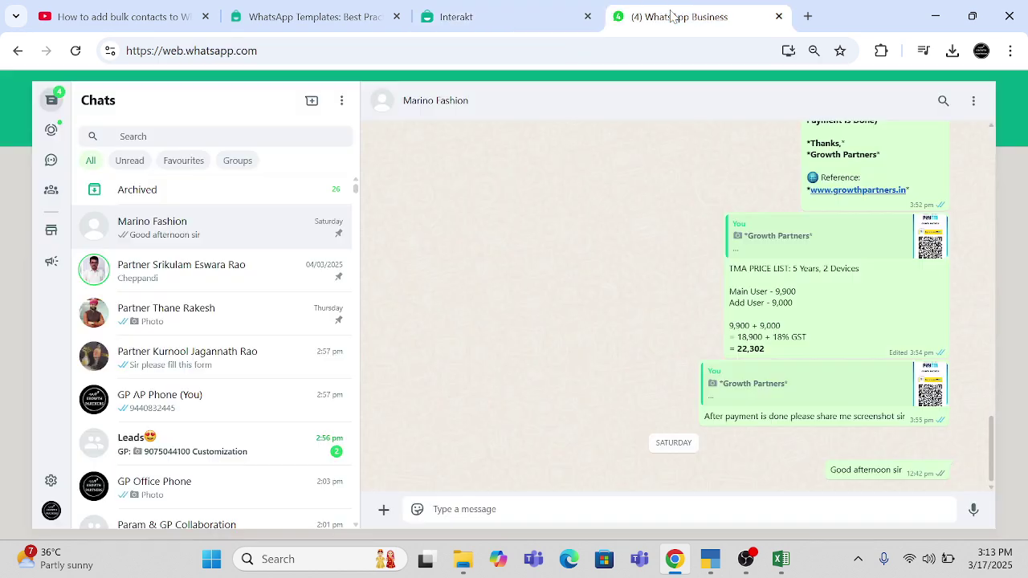
pyautogui.click(674, 16)
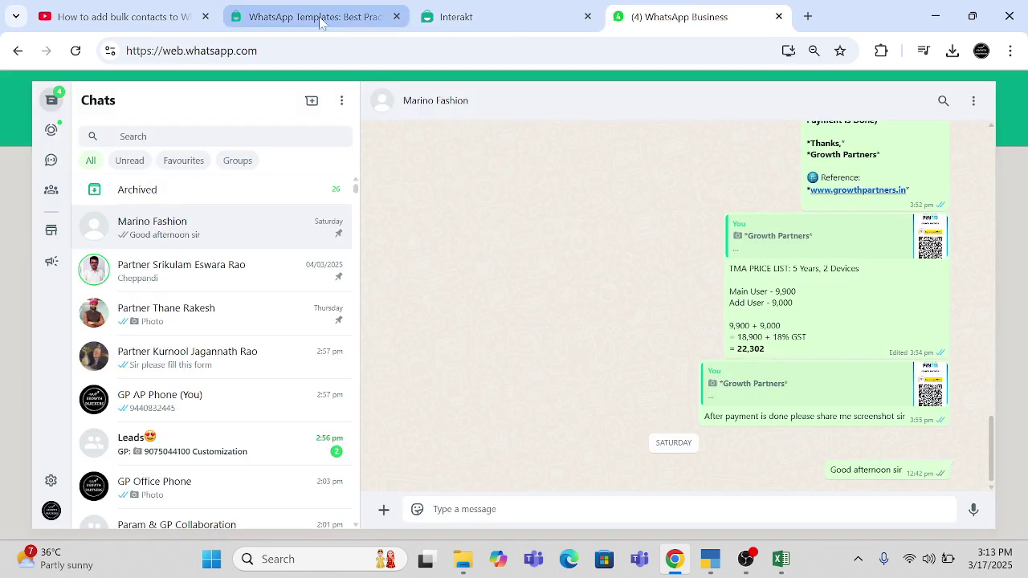
pyautogui.click(320, 21)
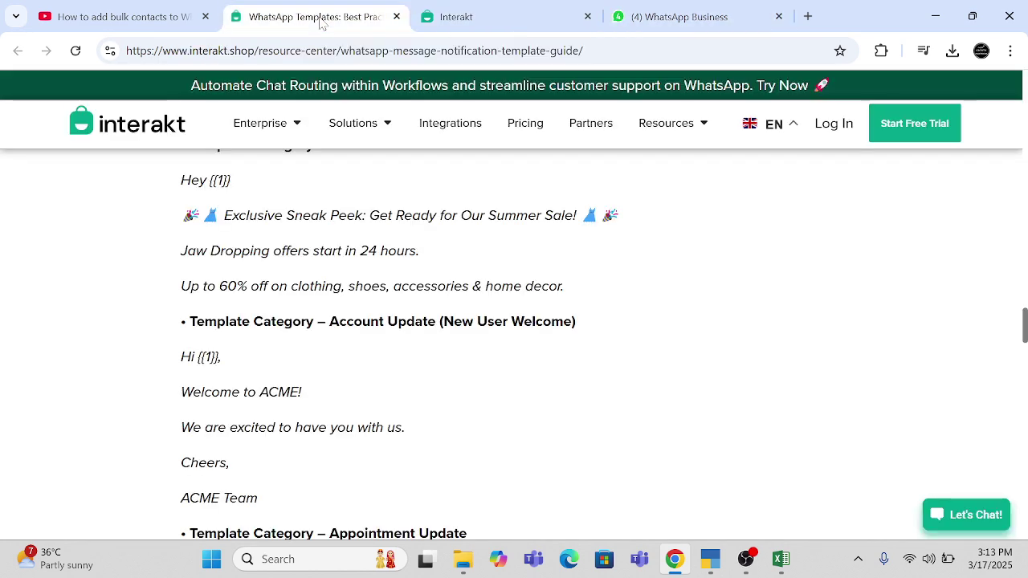
pyautogui.click(454, 24)
# - Open announcements, then the inbox, and look through two customers' chats
pyautogui.moveTo(73, 161)
pyautogui.click(91, 443)
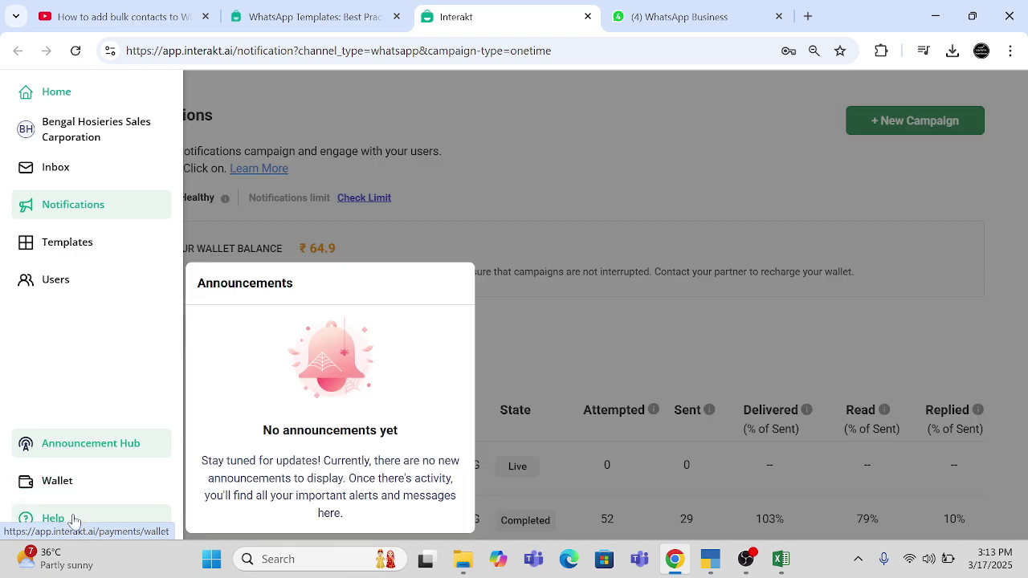
pyautogui.click(98, 180)
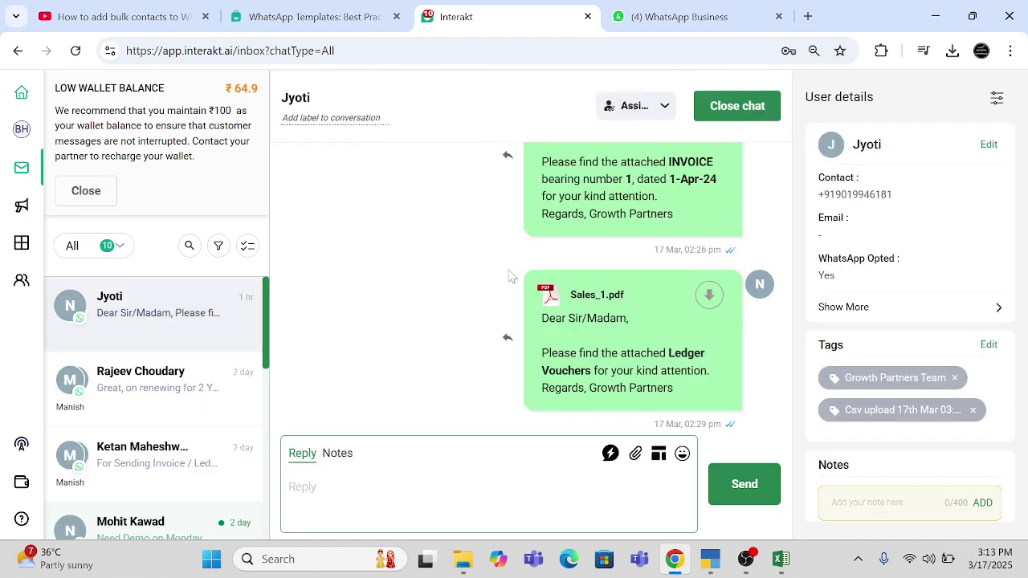
pyautogui.scroll(-6, 171, 419)
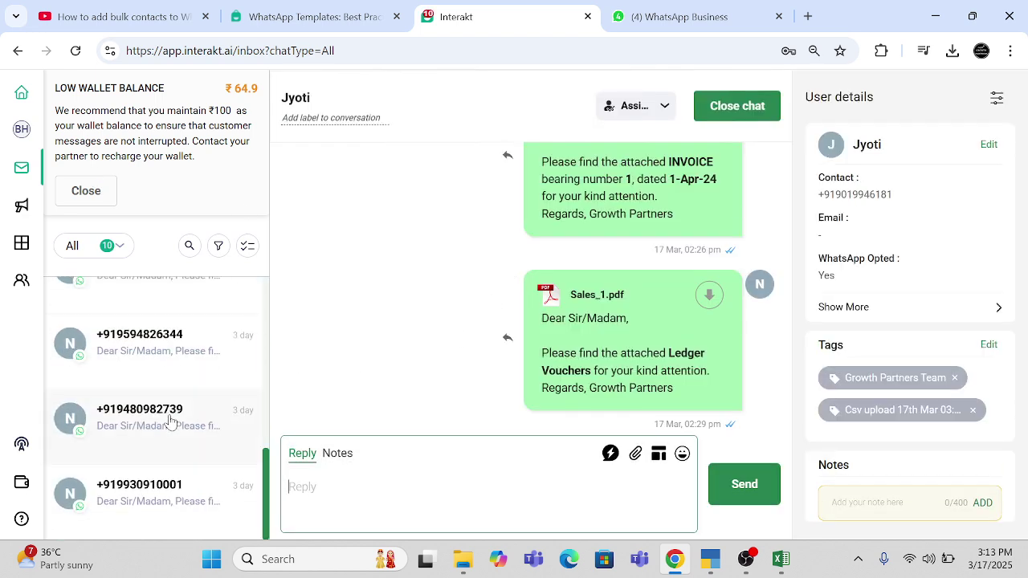
pyautogui.scroll(6, 170, 419)
pyautogui.click(134, 392)
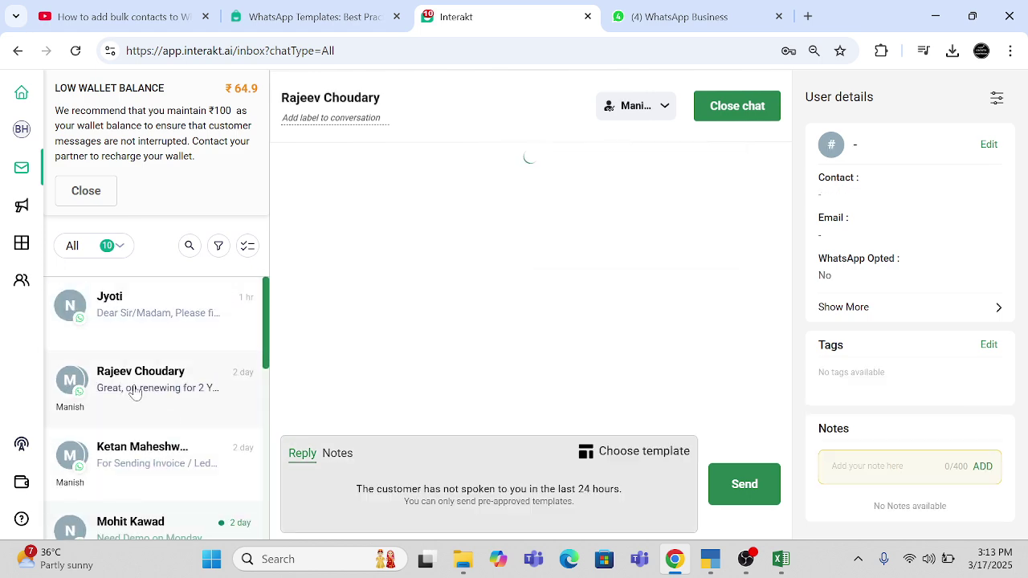
pyautogui.click(142, 321)
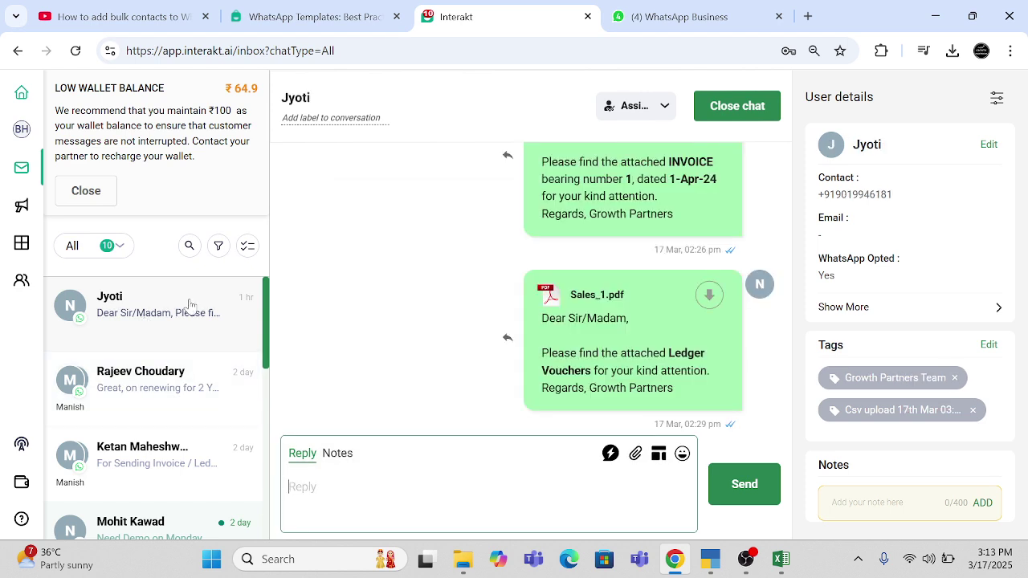
# - Check WhatsApp Web and the templates guide again, then reload the Notifications campaign list
pyautogui.click(649, 18)
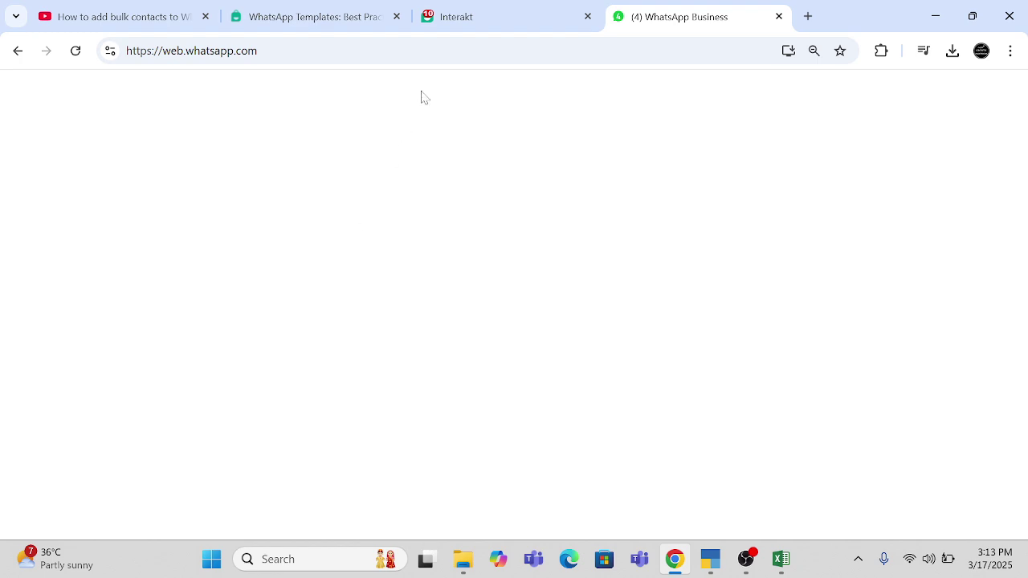
pyautogui.click(480, 18)
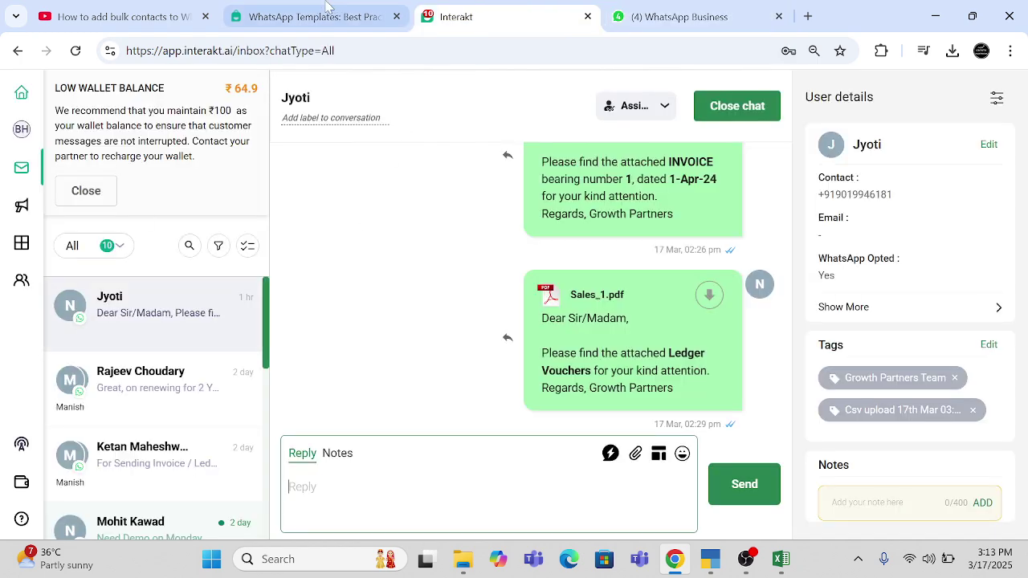
pyautogui.click(262, 23)
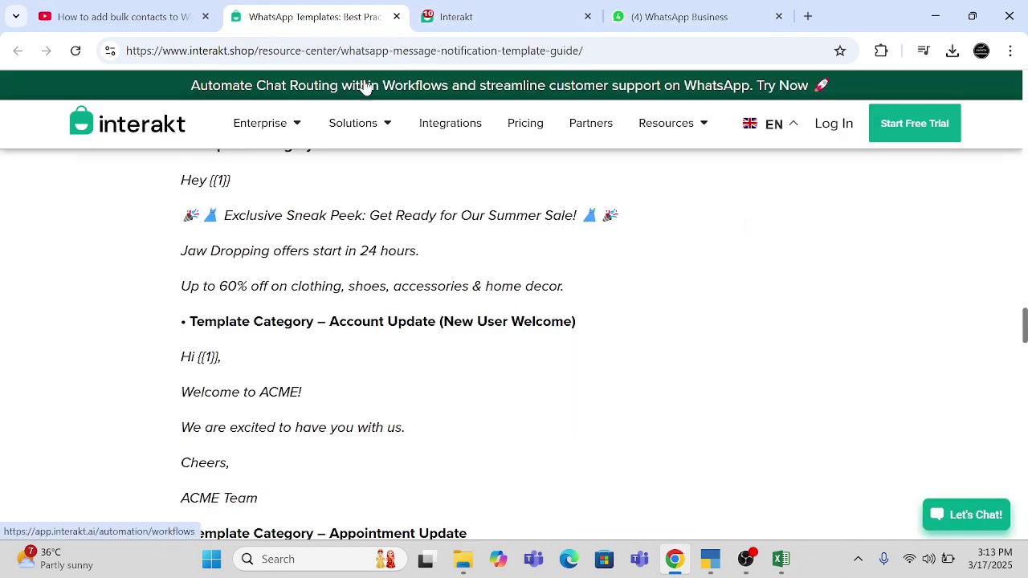
pyautogui.click(486, 20)
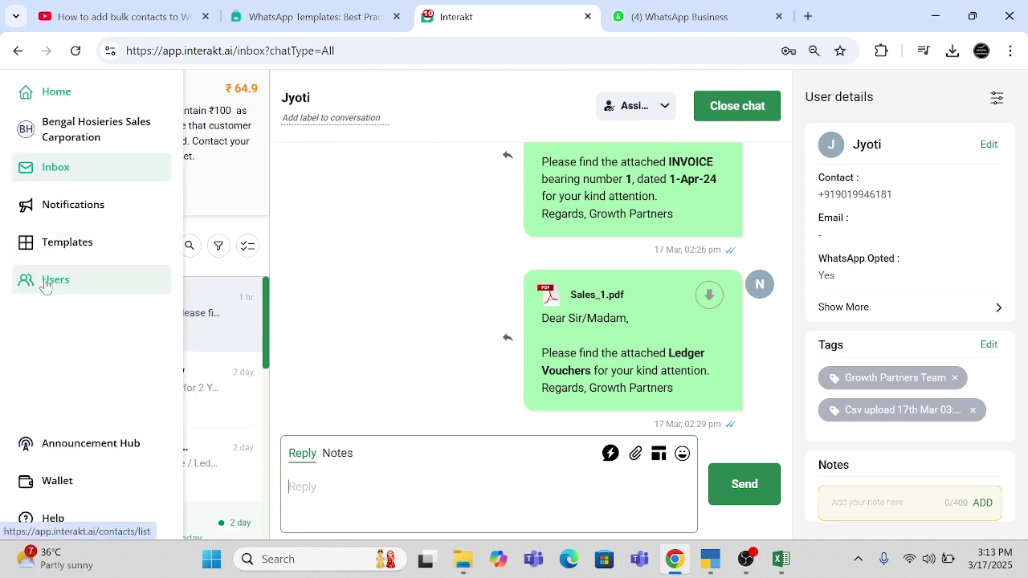
pyautogui.click(144, 198)
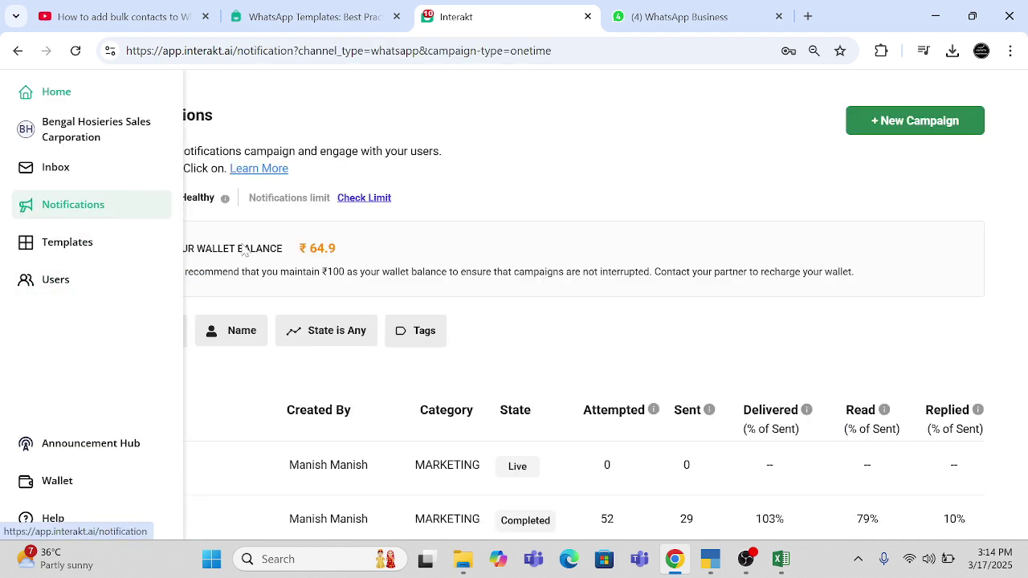
pyautogui.click(76, 51)
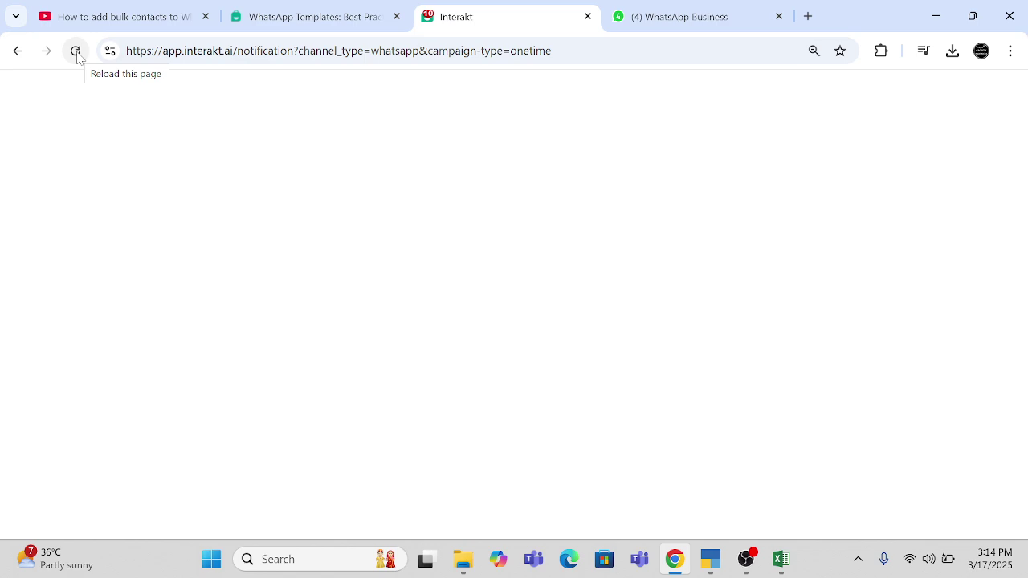
# - Reload the stalled Interakt campaign page until the campaign list comes back
pyautogui.click(77, 55)
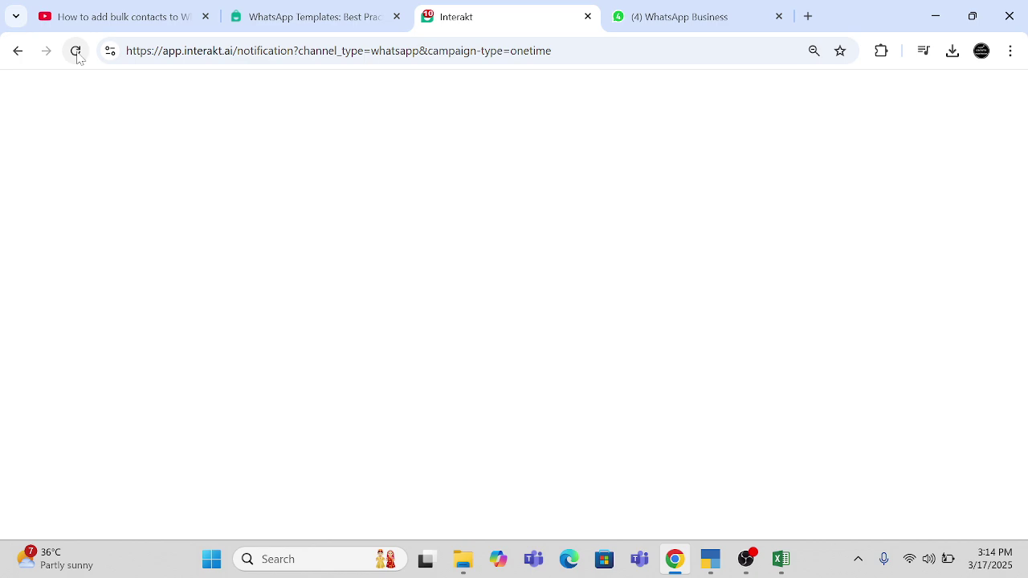
pyautogui.click(75, 51)
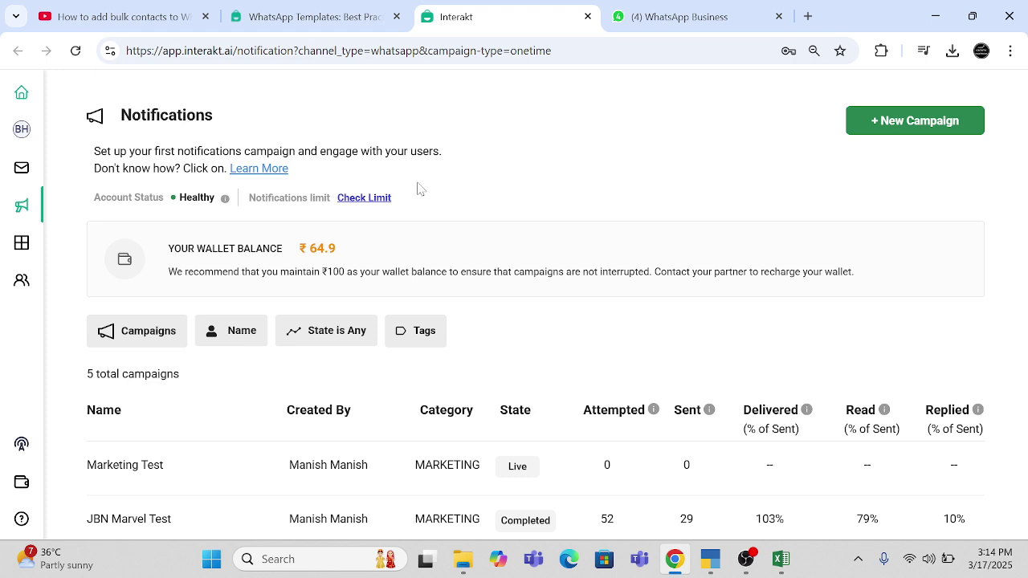
pyautogui.moveTo(417, 189); pyautogui.dragTo(445, 201)
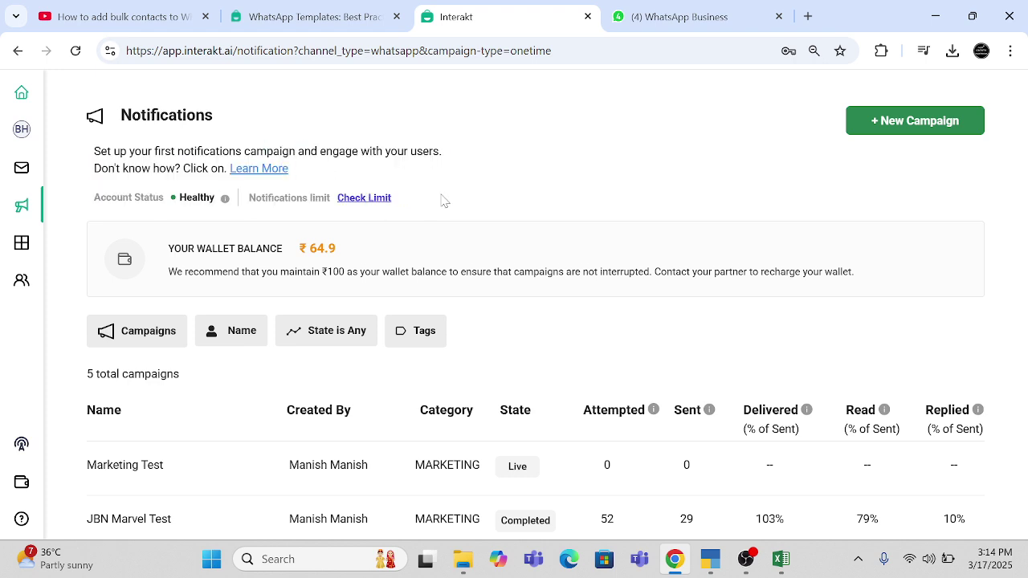
# - Check the notification sending limit, close the Meta access-denied page, and open the bulk-campaign guide
pyautogui.click(351, 201)
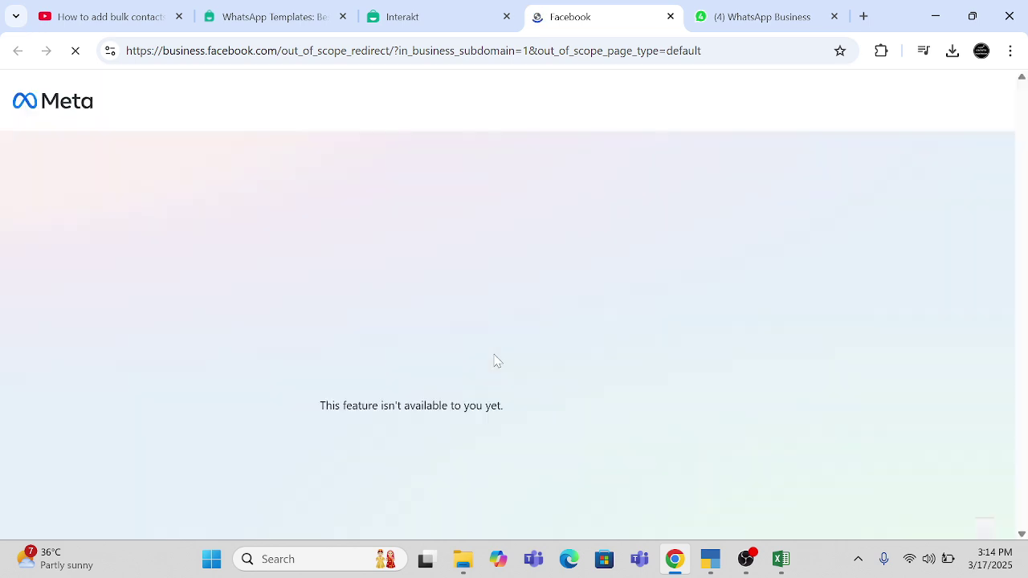
pyautogui.click(671, 16)
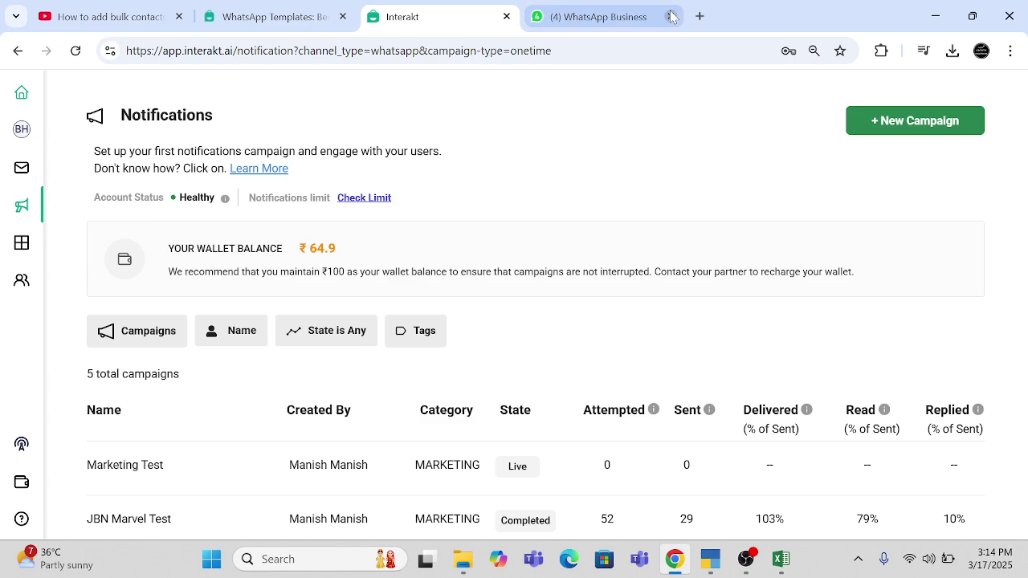
pyautogui.click(247, 169)
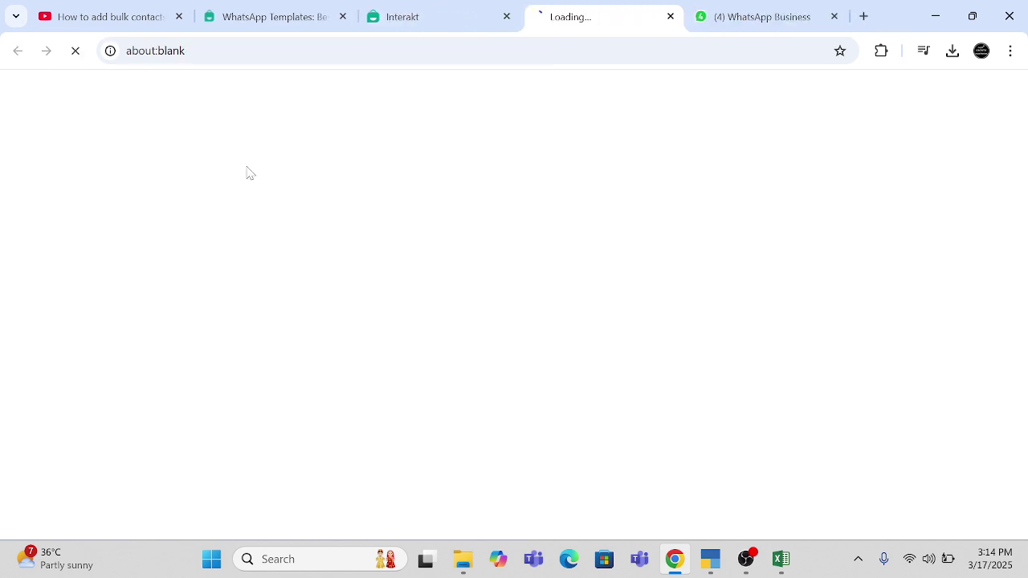
pyautogui.click(403, 11)
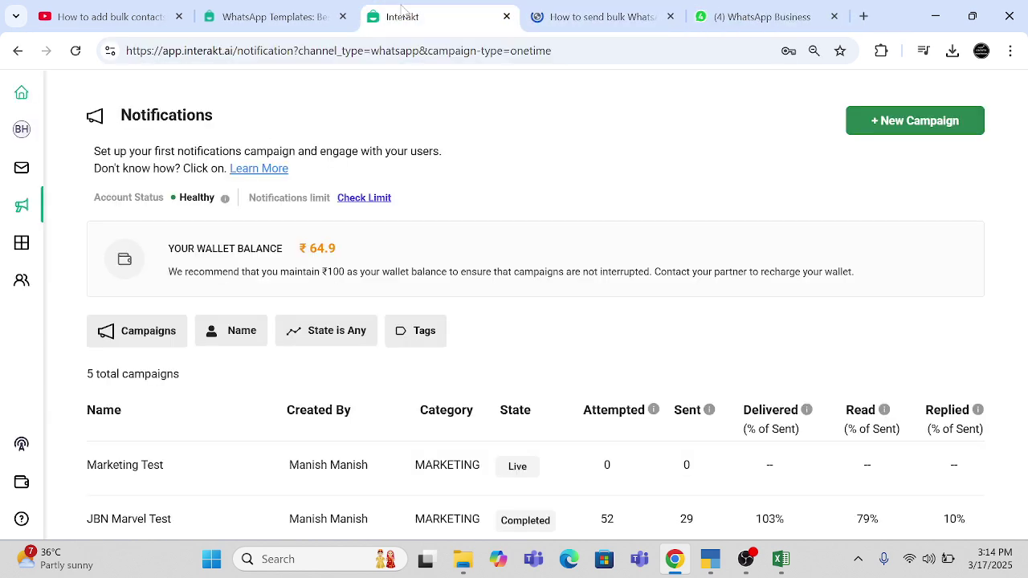
# - Scroll through the 'How to send bulk WhatsApp' article, highlighting the discount-offer example, then go to WhatsApp Web
pyautogui.click(582, 21)
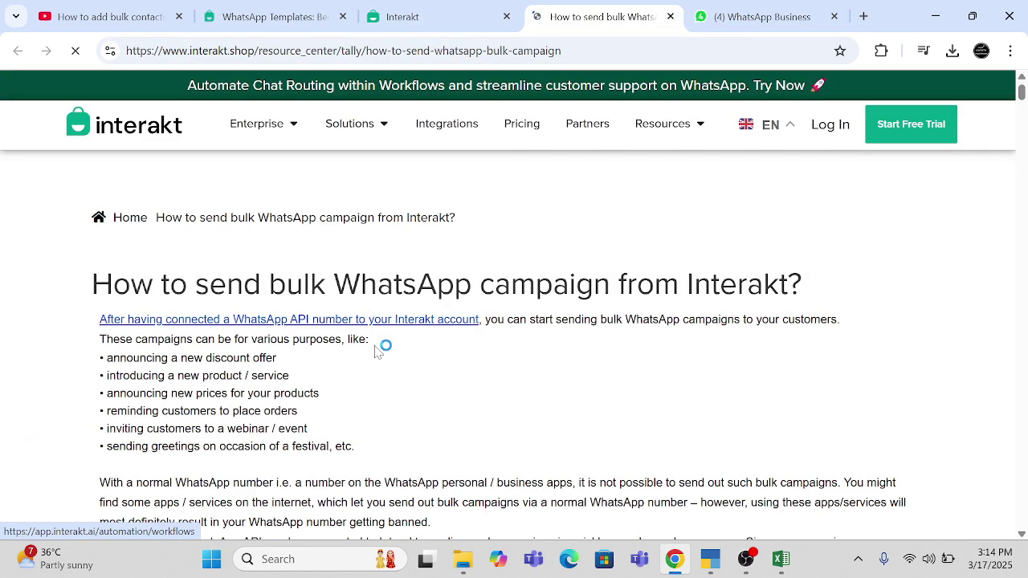
pyautogui.scroll(-2, 385, 346)
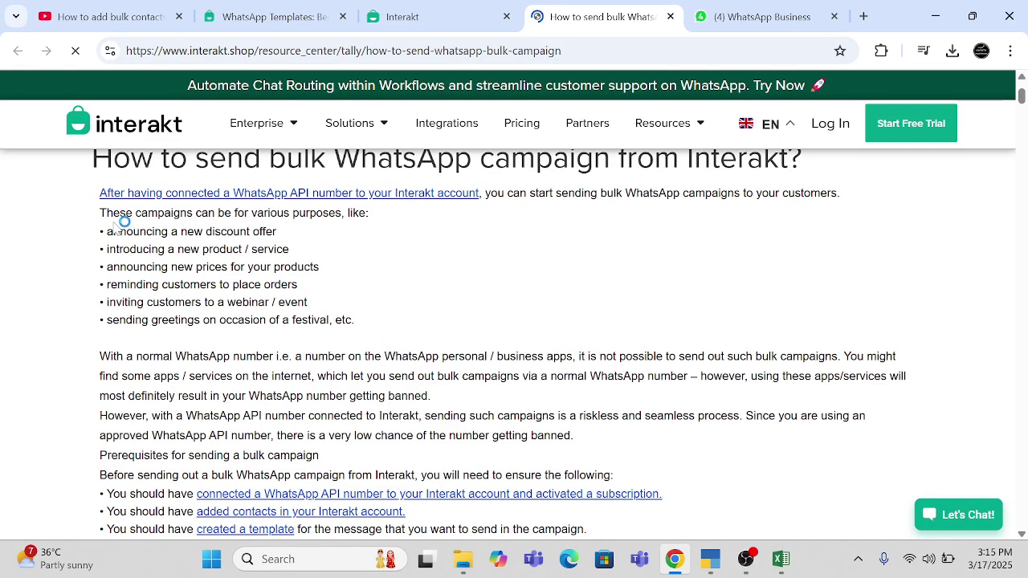
pyautogui.moveTo(106, 232); pyautogui.dragTo(289, 241)
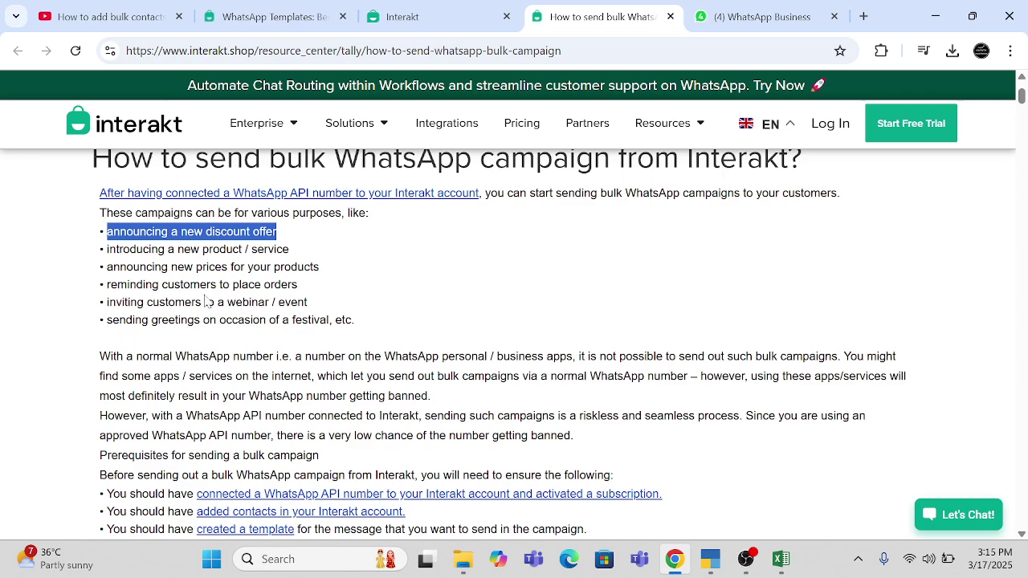
pyautogui.scroll(-5, 191, 350)
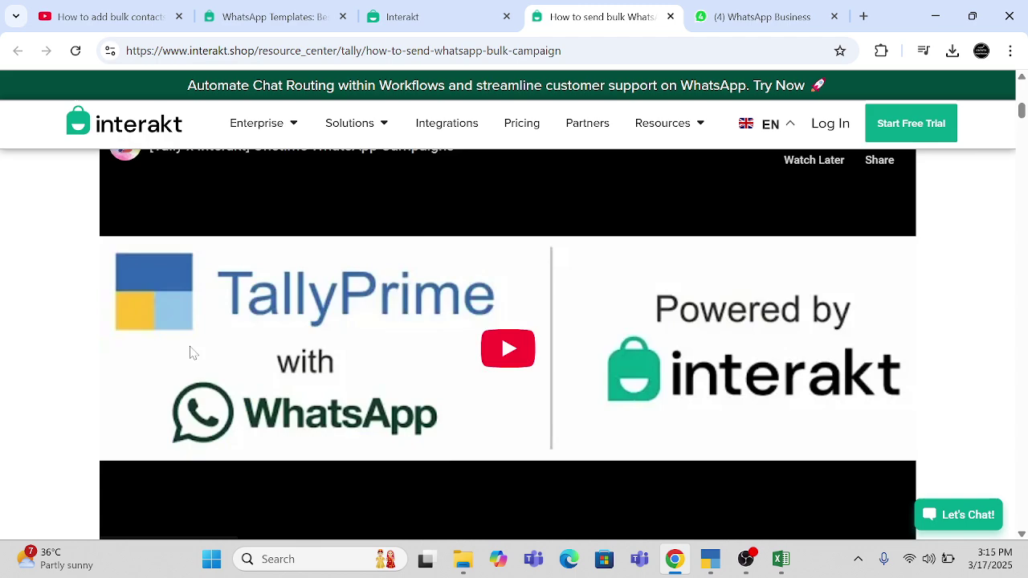
pyautogui.scroll(-10, 192, 351)
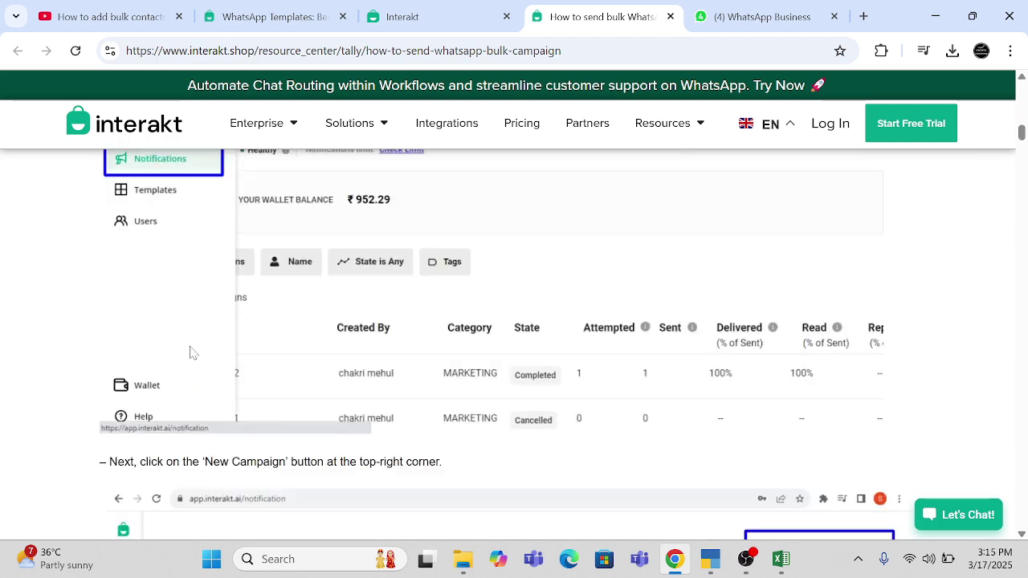
pyautogui.scroll(-12, 191, 351)
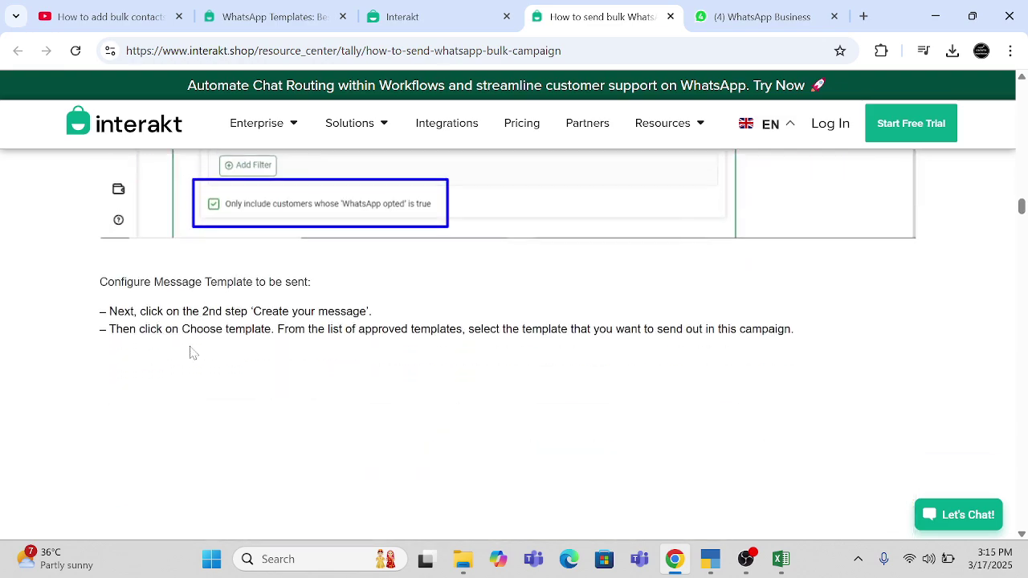
pyautogui.scroll(-10, 191, 351)
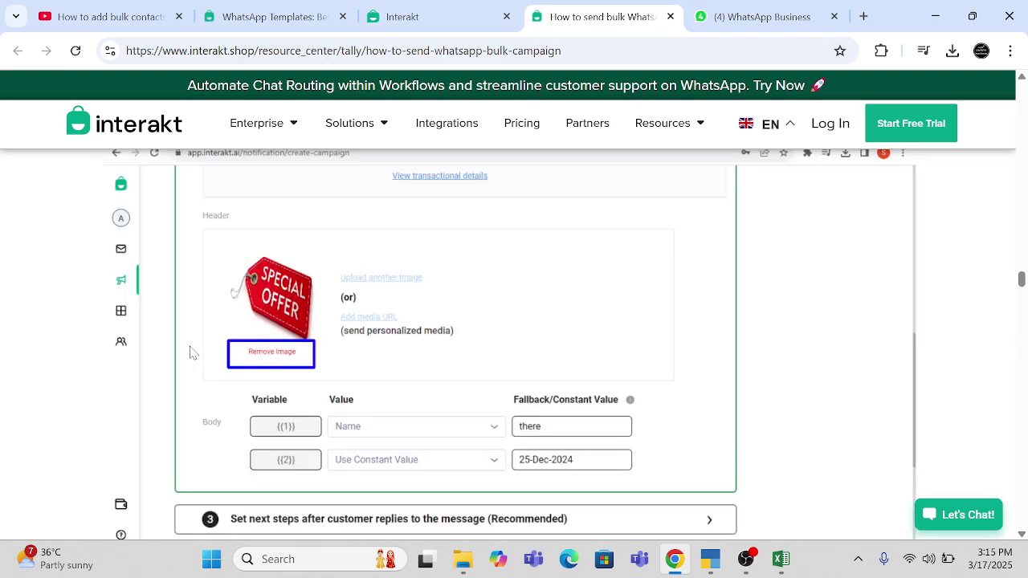
pyautogui.scroll(-10, 191, 351)
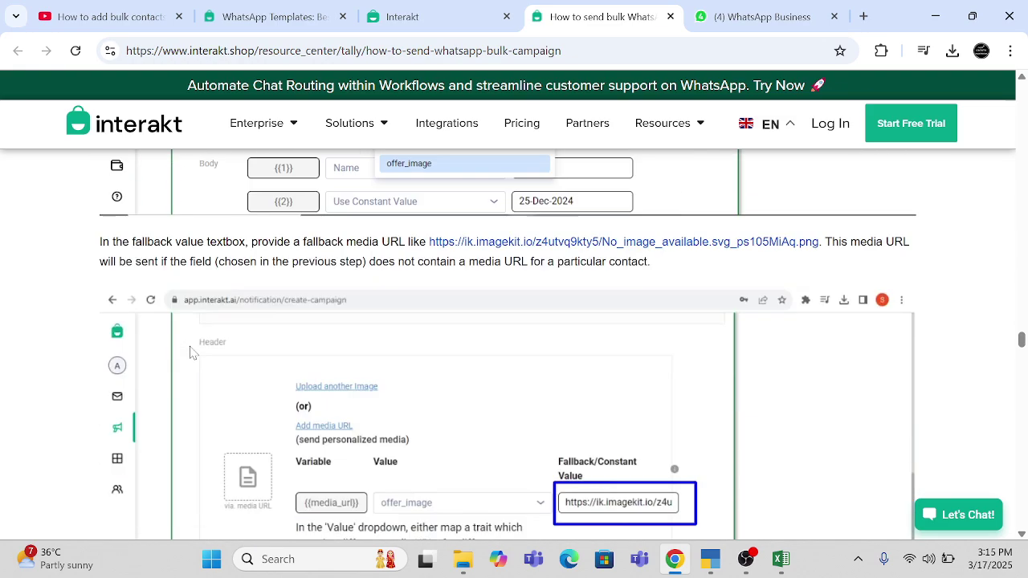
pyautogui.scroll(-5, 191, 351)
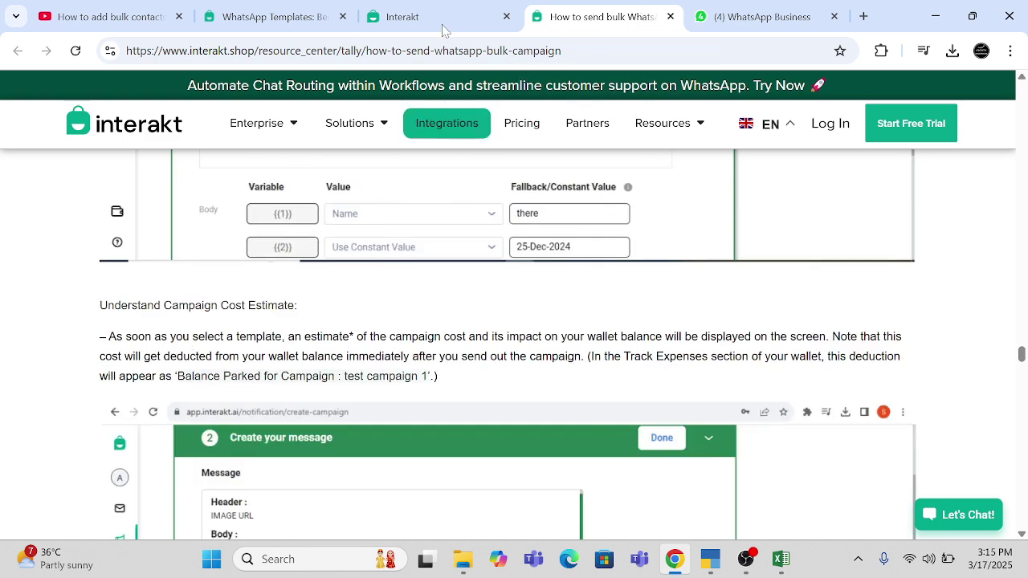
pyautogui.click(736, 21)
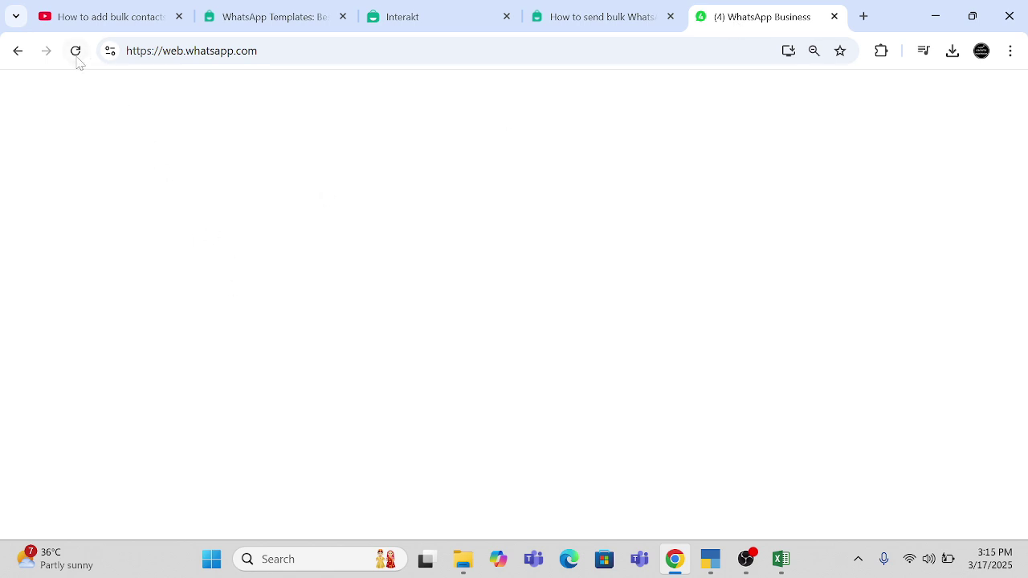
# - Reload WhatsApp Web and the campaign list, then choose Wait on WhatsApp's Page Unresponsive dialog
pyautogui.click(76, 50)
pyautogui.click(400, 17)
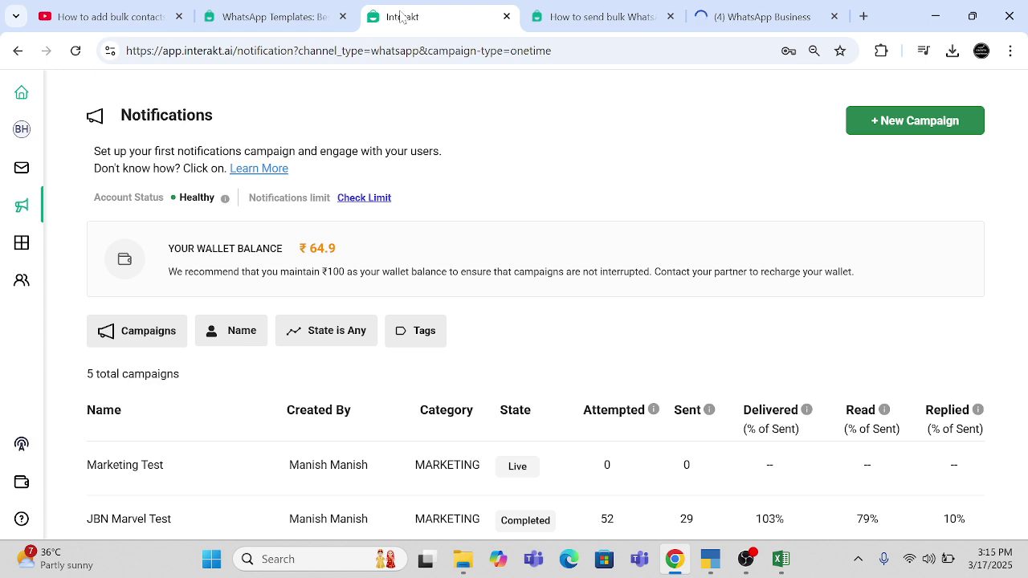
pyautogui.click(77, 53)
pyautogui.click(767, 16)
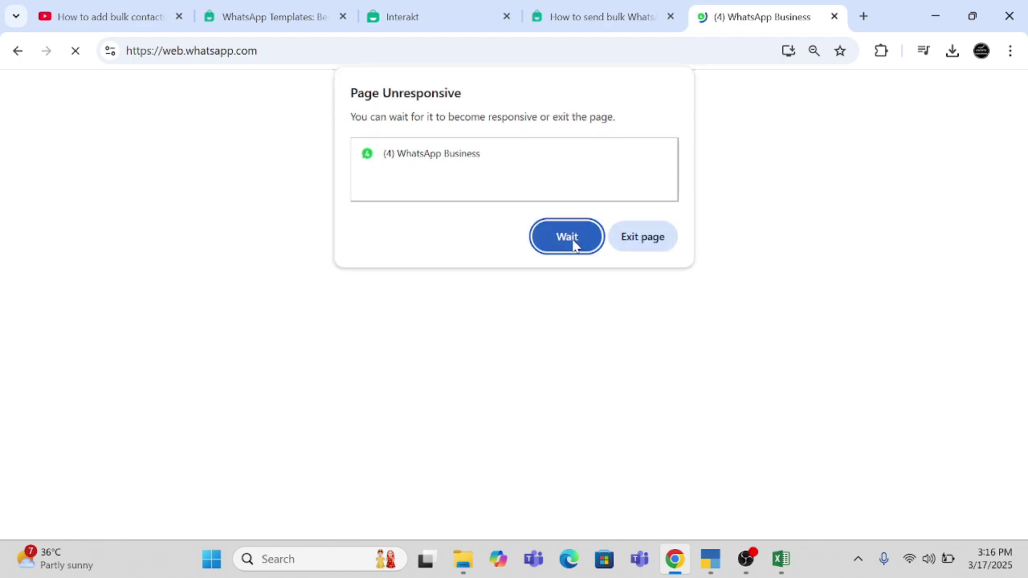
pyautogui.click(567, 237)
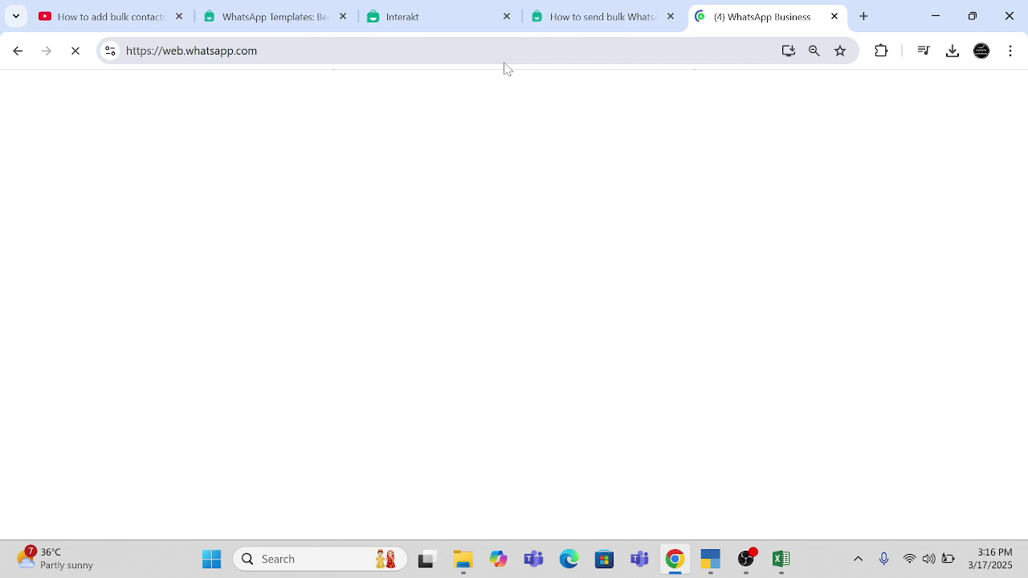
# - Refresh the campaign list again, let WhatsApp Web keep loading, and return to Interakt's Notifications list
pyautogui.click(441, 29)
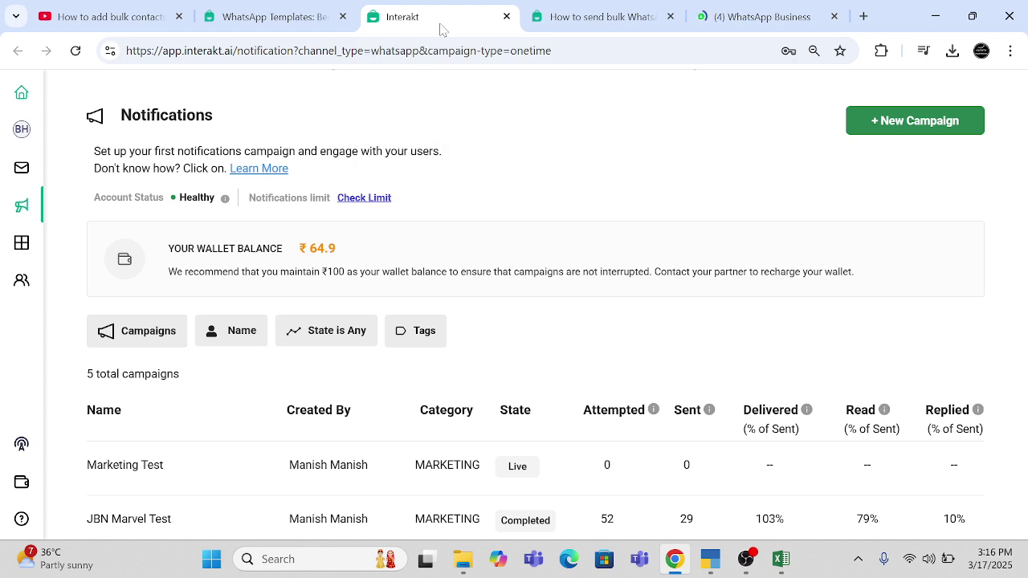
pyautogui.click(75, 50)
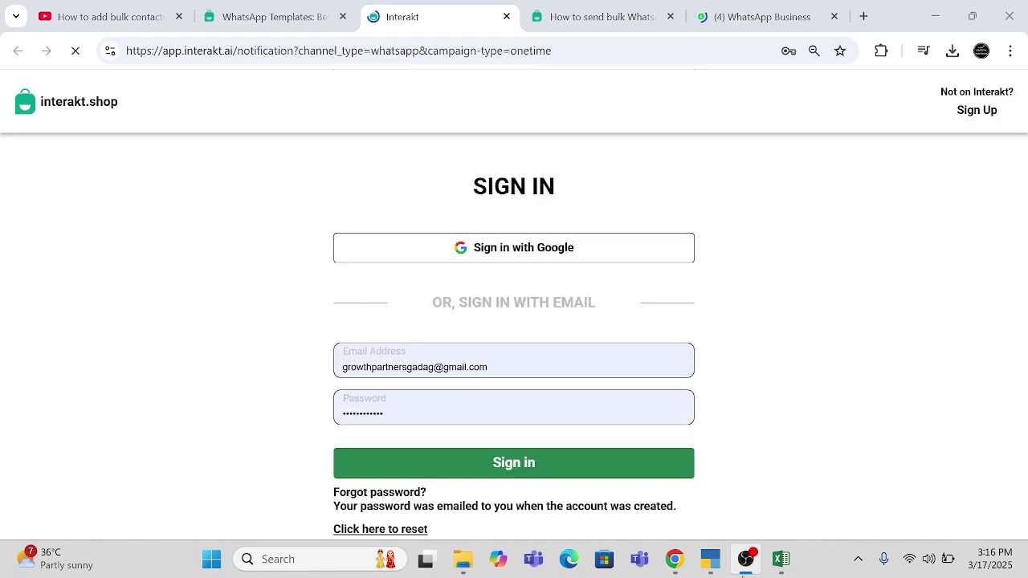
pyautogui.click(746, 16)
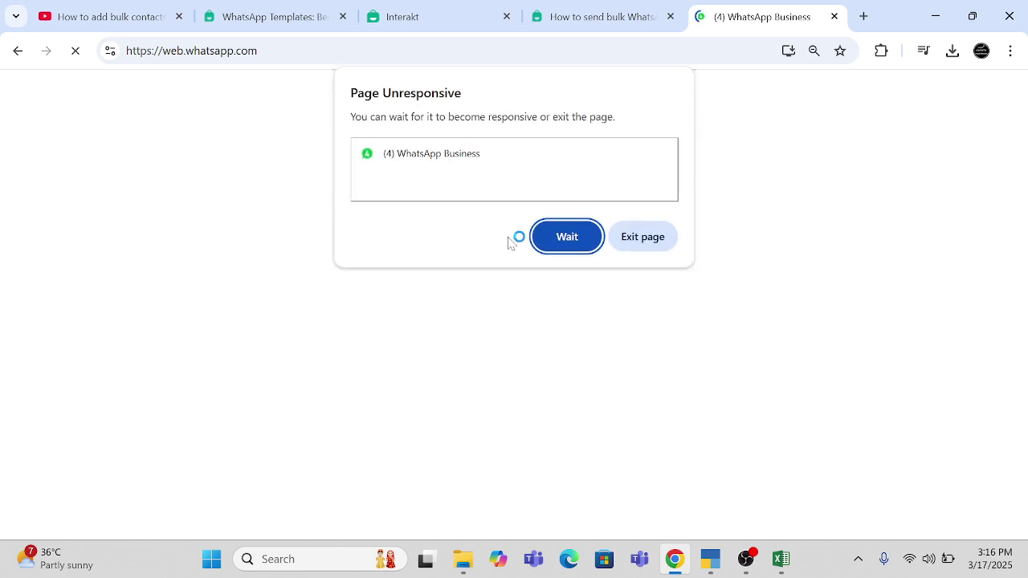
pyautogui.click(566, 237)
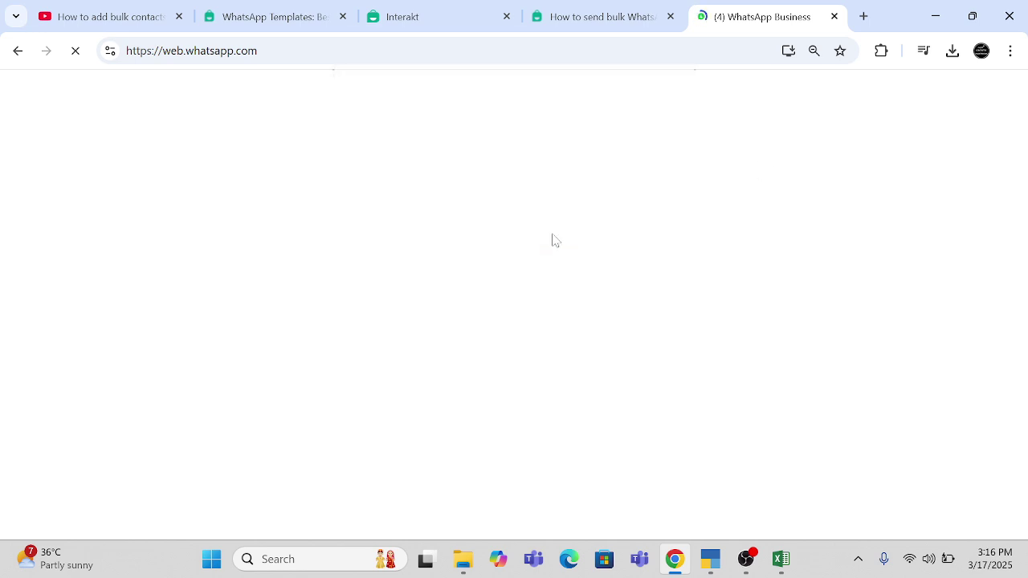
pyautogui.click(417, 26)
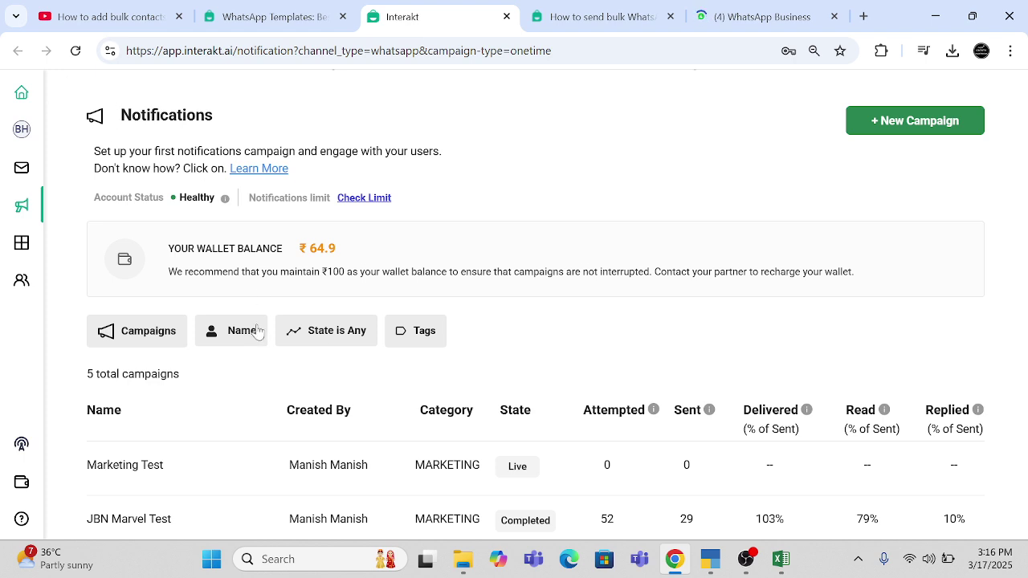
# - Scroll through the five-campaign table, then check on WhatsApp Web
pyautogui.scroll(-1, 257, 329)
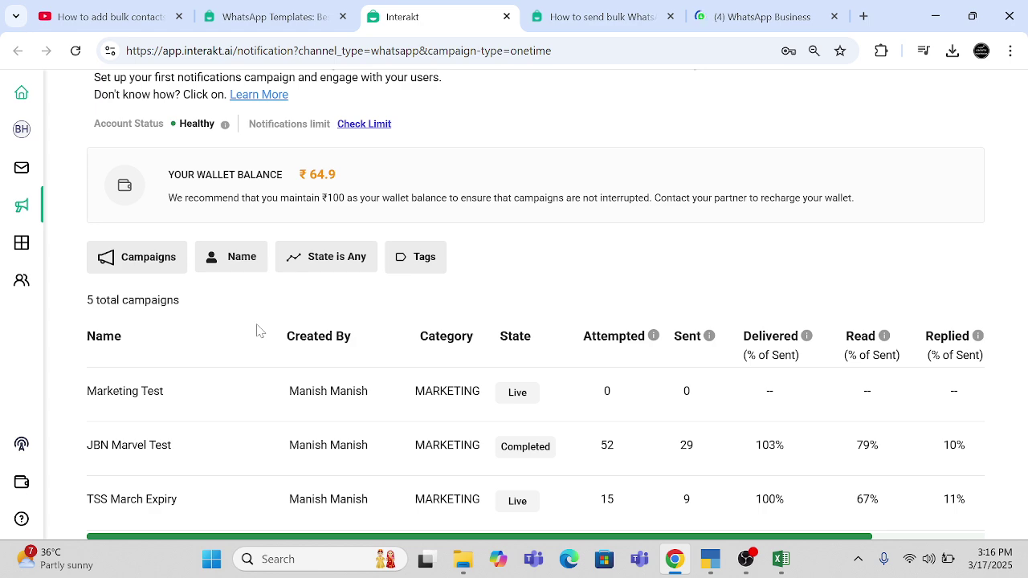
pyautogui.scroll(-1, 260, 413)
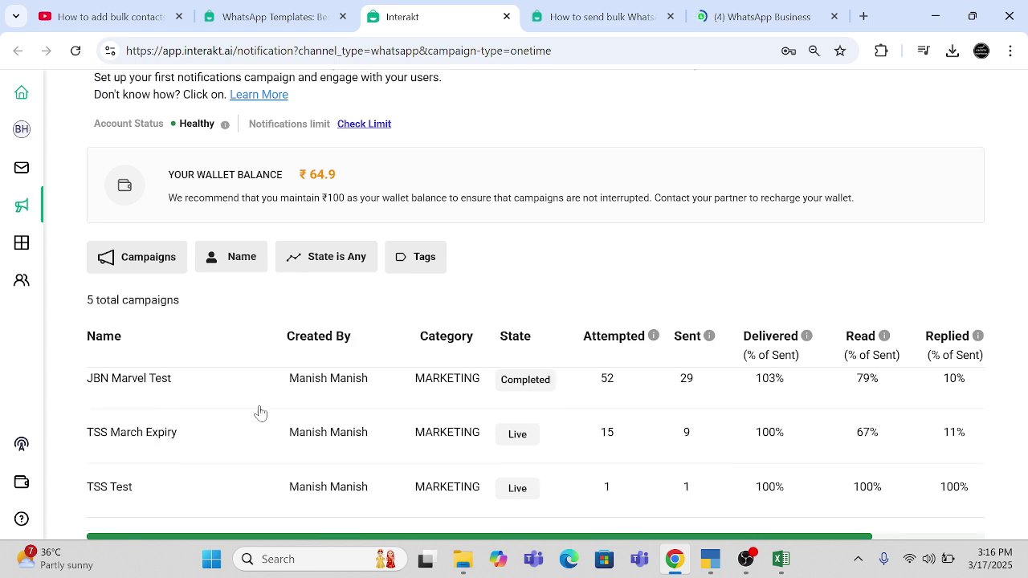
pyautogui.scroll(1, 261, 413)
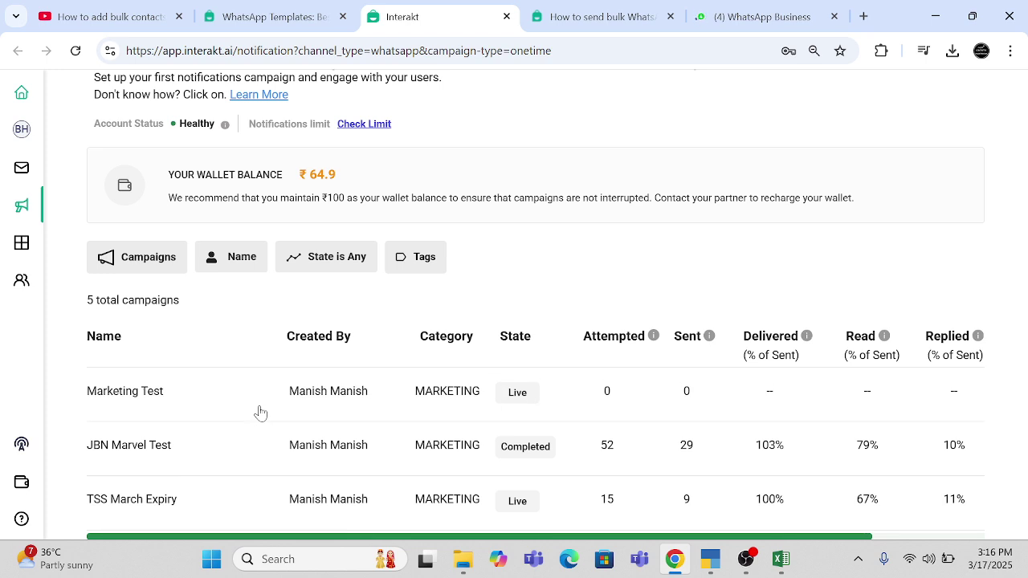
pyautogui.click(753, 14)
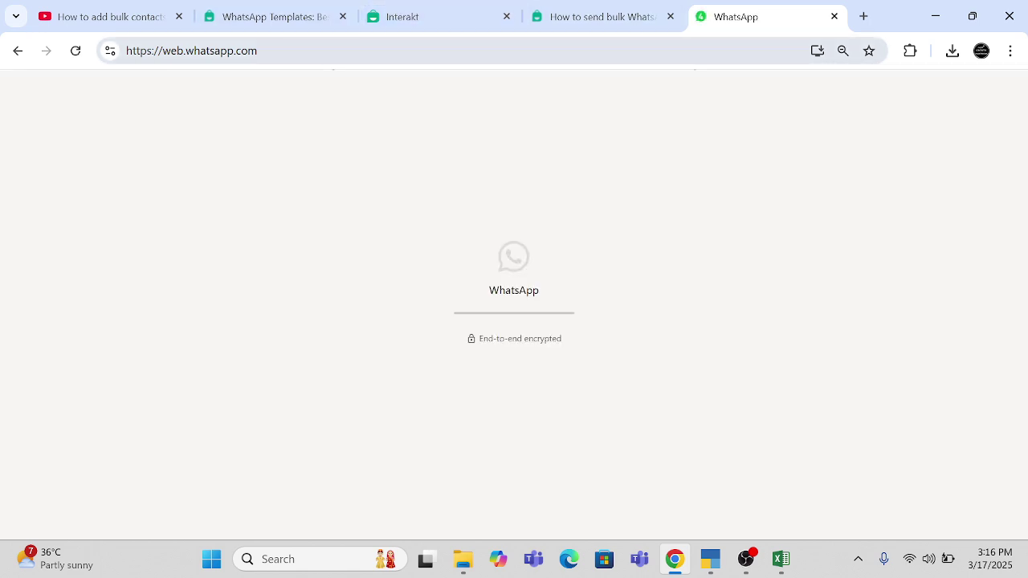
# - Close the WhatsApp Templates guide tab, glance at the bulk guide, and return to Interakt's campaign list
pyautogui.click(276, 24)
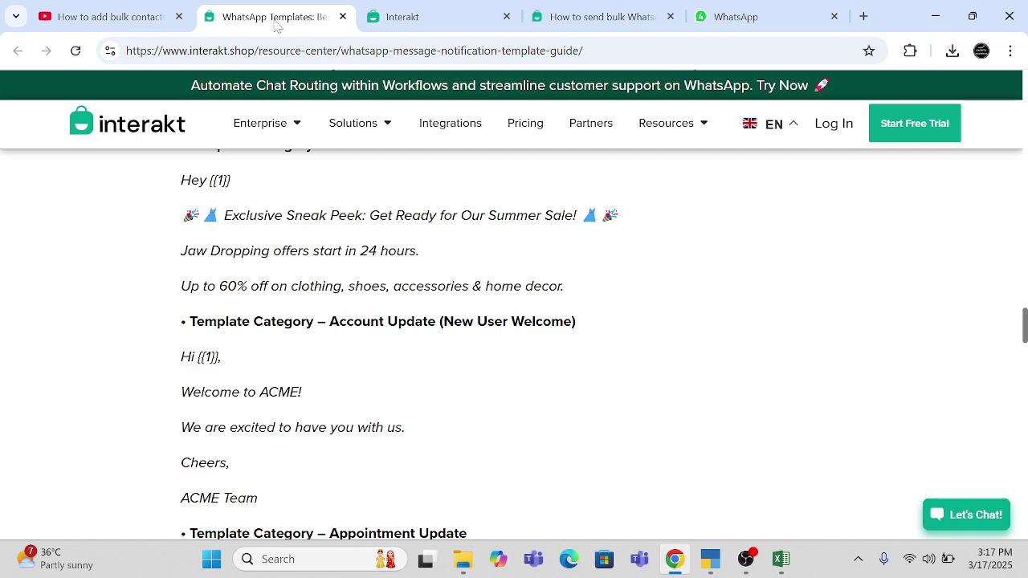
pyautogui.click(342, 16)
pyautogui.click(437, 22)
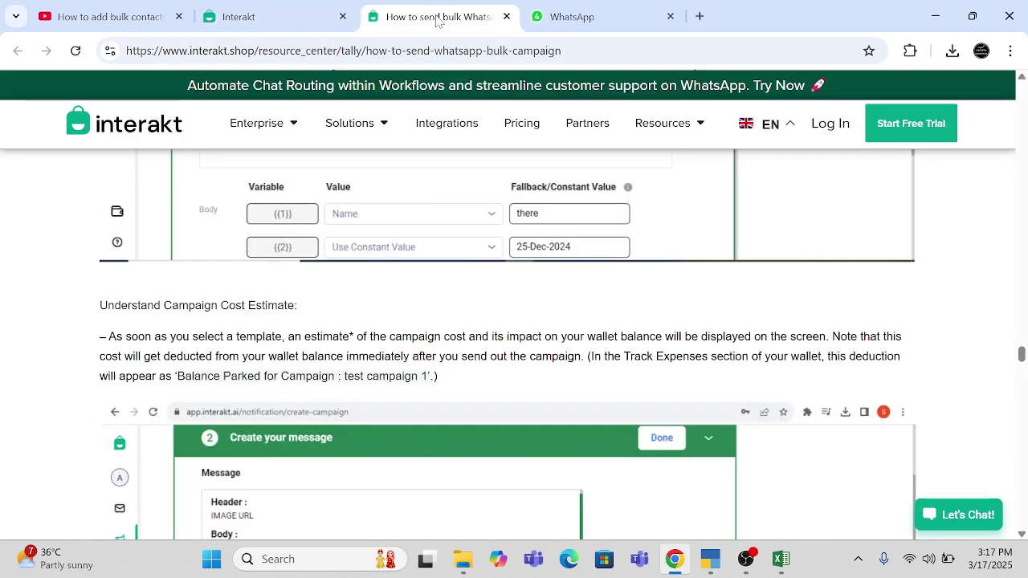
pyautogui.scroll(-5, 465, 309)
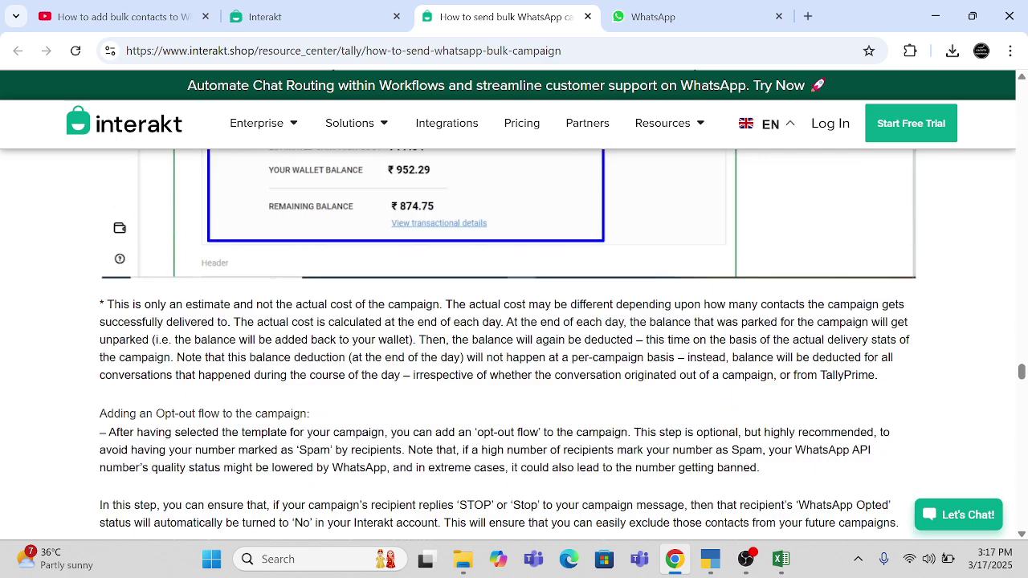
pyautogui.click(653, 18)
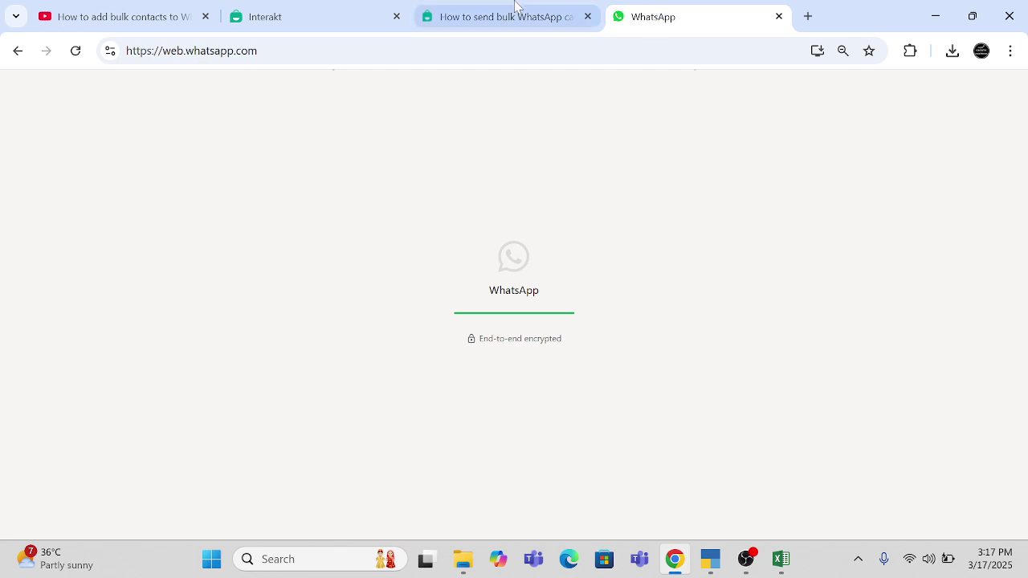
pyautogui.click(353, 27)
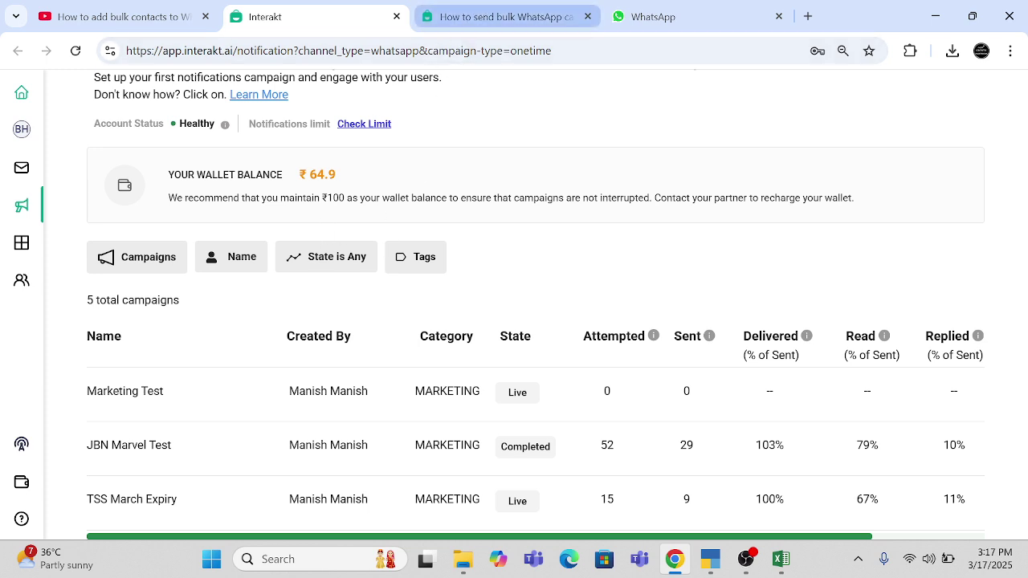
# - Filter campaigns to Live to confirm Marketing Test, reset the State filter to Any, then switch to WhatsApp Web
pyautogui.click(319, 261)
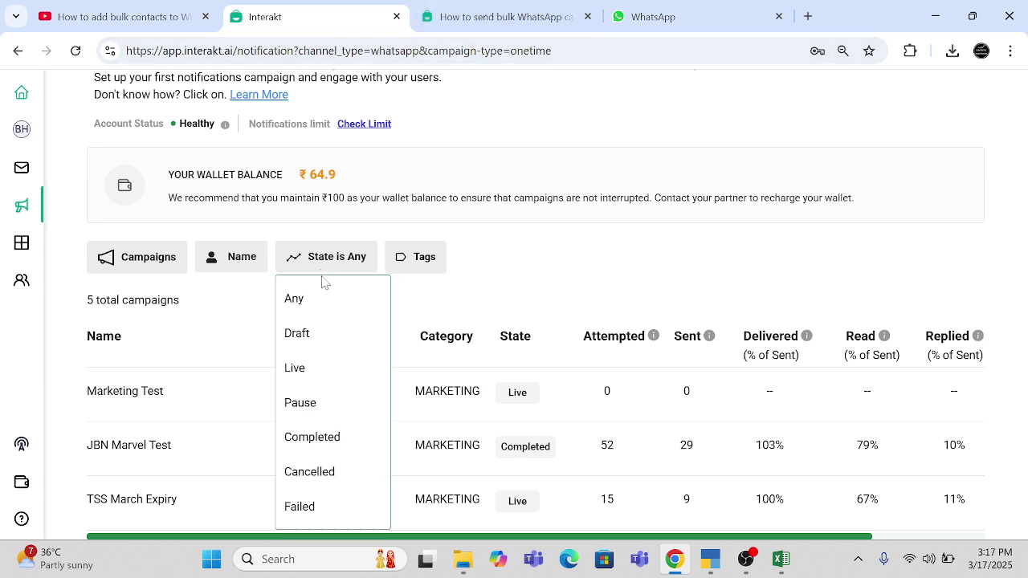
pyautogui.click(318, 368)
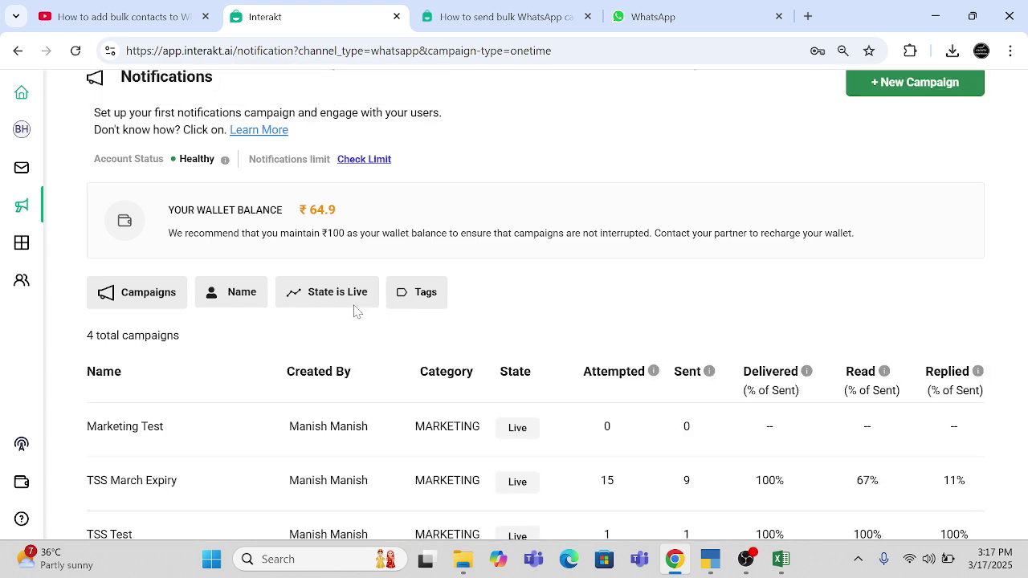
pyautogui.click(330, 299)
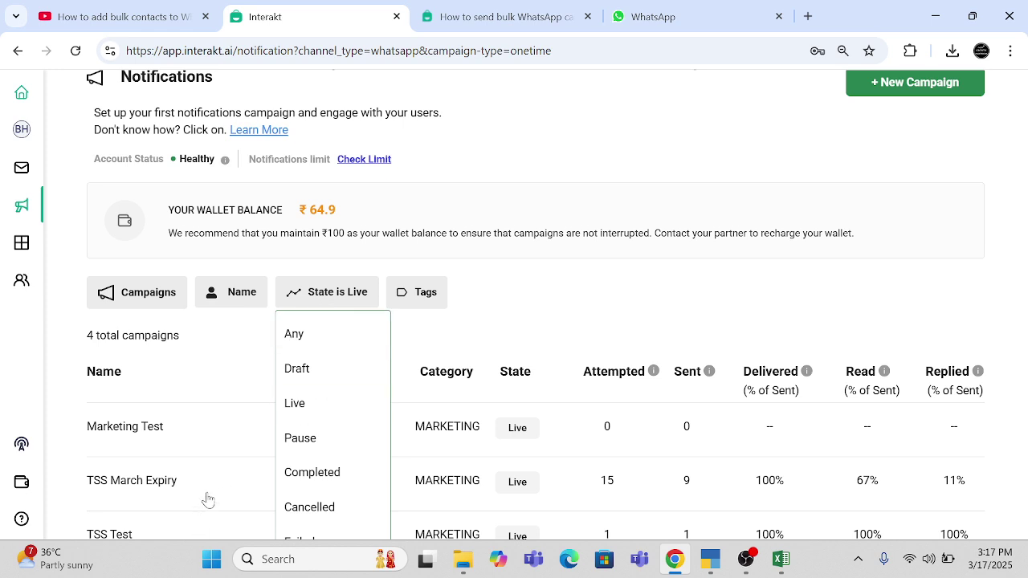
pyautogui.click(335, 333)
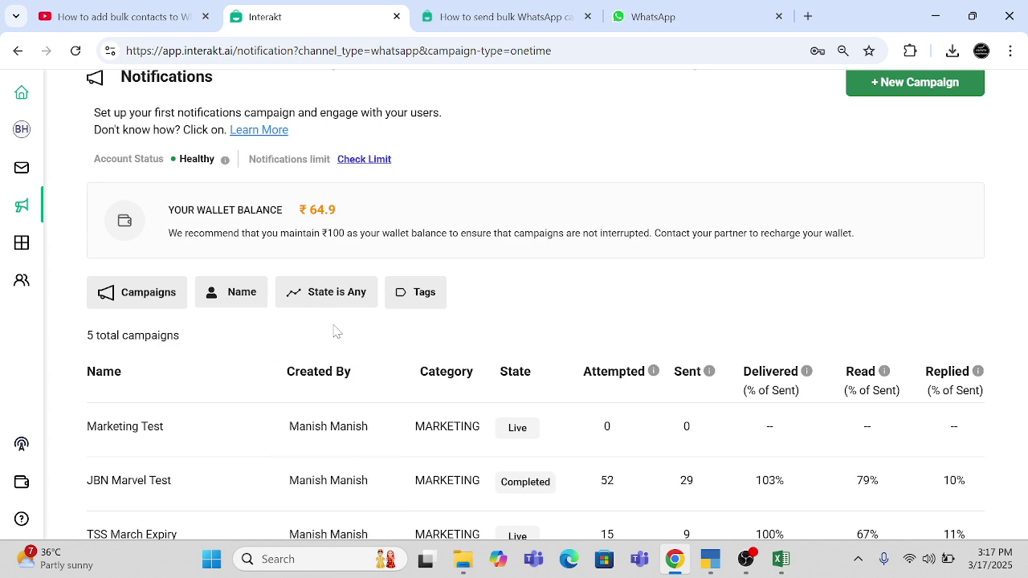
pyautogui.click(696, 19)
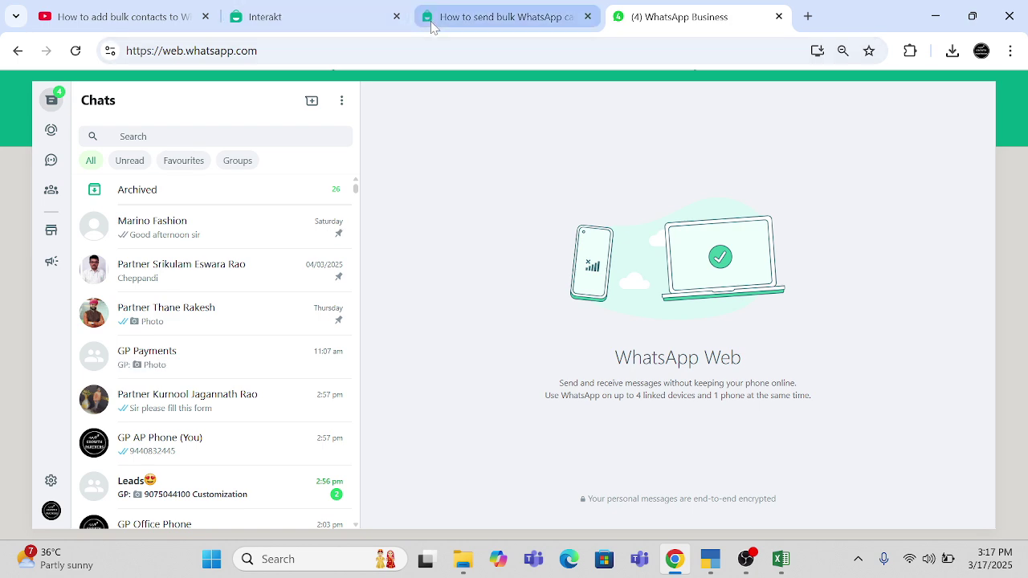
pyautogui.click(312, 24)
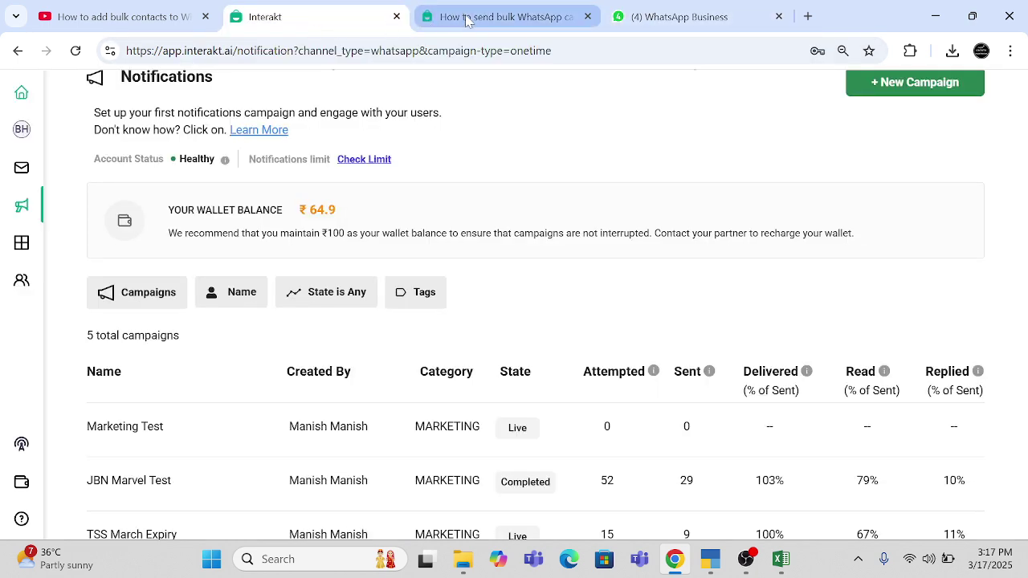
pyautogui.click(464, 18)
pyautogui.click(353, 18)
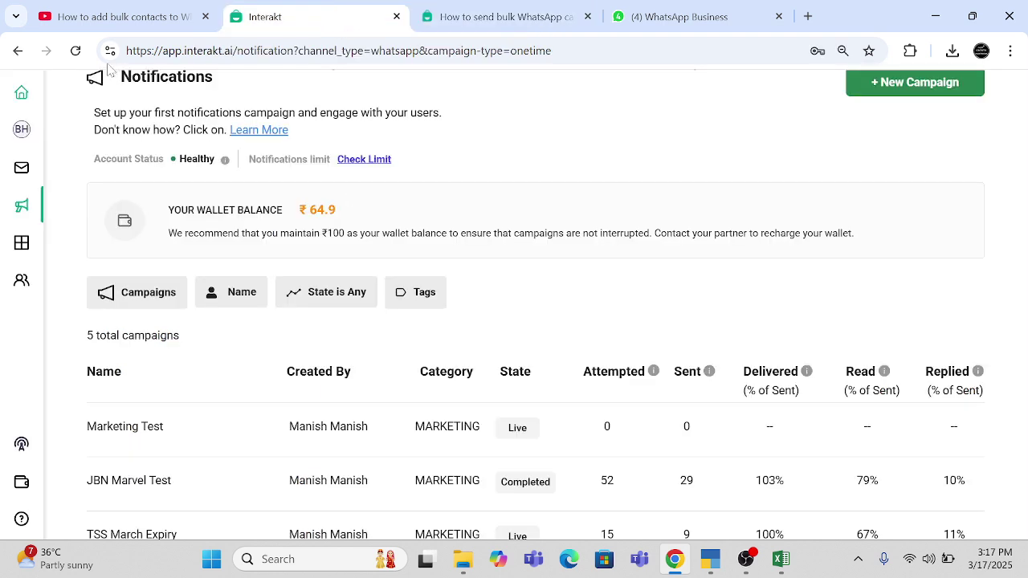
pyautogui.click(76, 53)
pyautogui.click(684, 18)
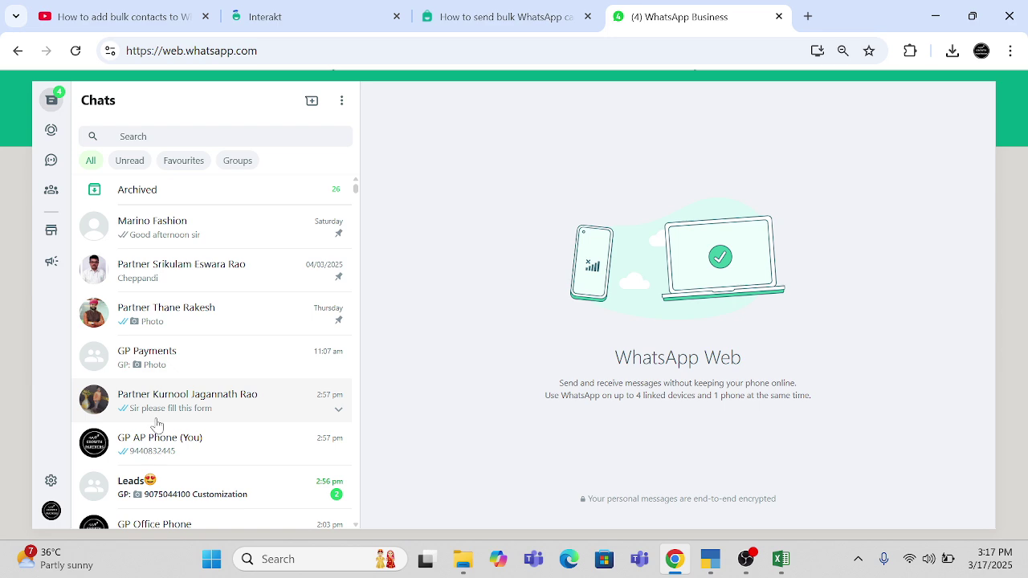
pyautogui.scroll(-1, 245, 313)
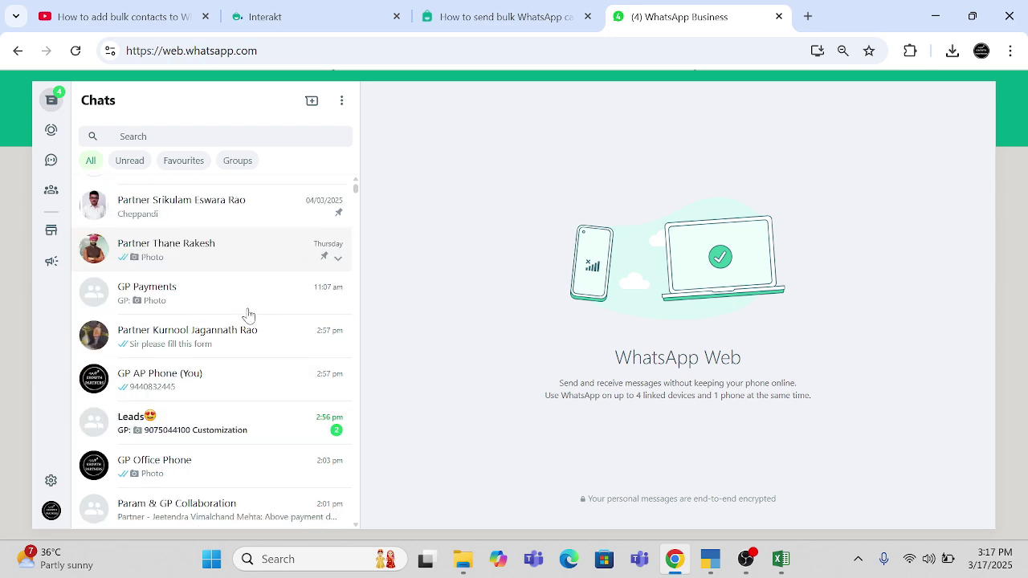
pyautogui.scroll(-1, 249, 315)
pyautogui.scroll(2, 249, 315)
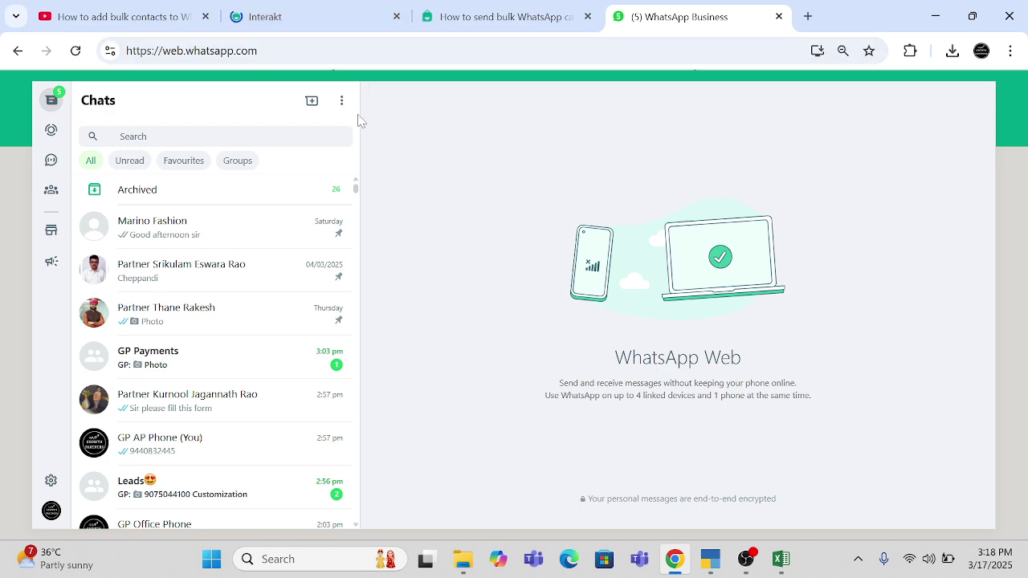
pyautogui.click(76, 51)
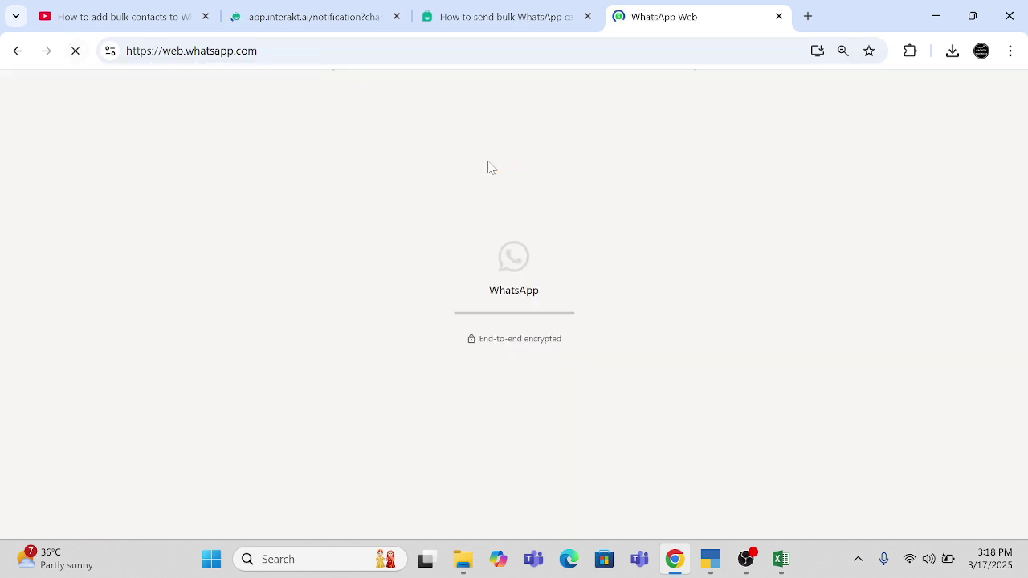
pyautogui.click(485, 17)
pyautogui.click(359, 19)
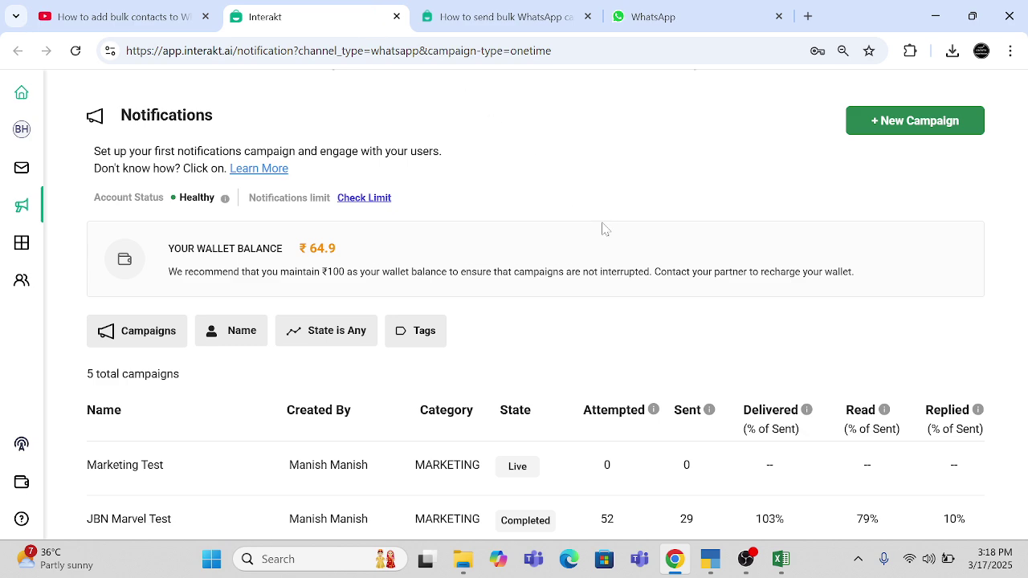
pyautogui.click(689, 19)
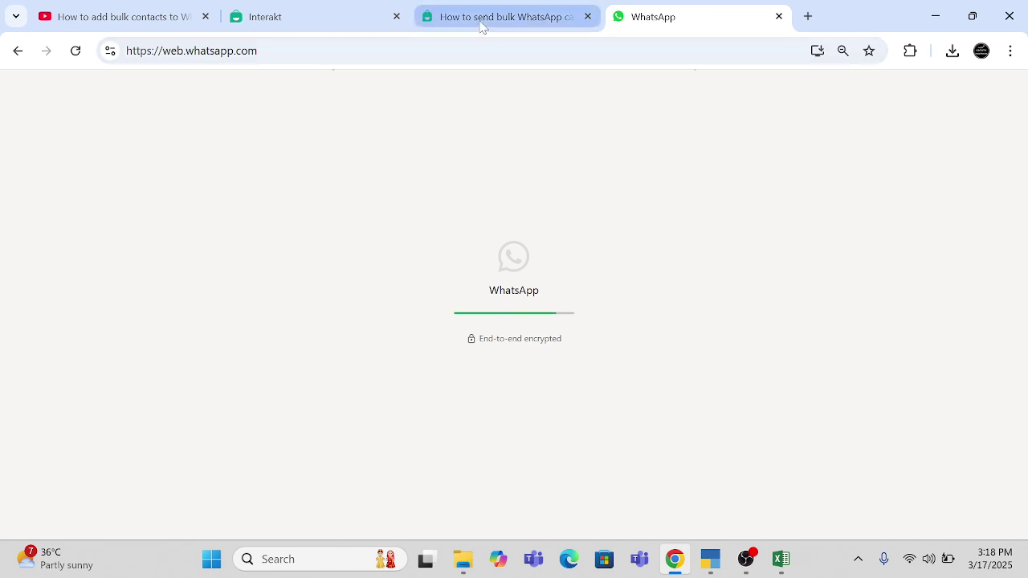
pyautogui.click(271, 21)
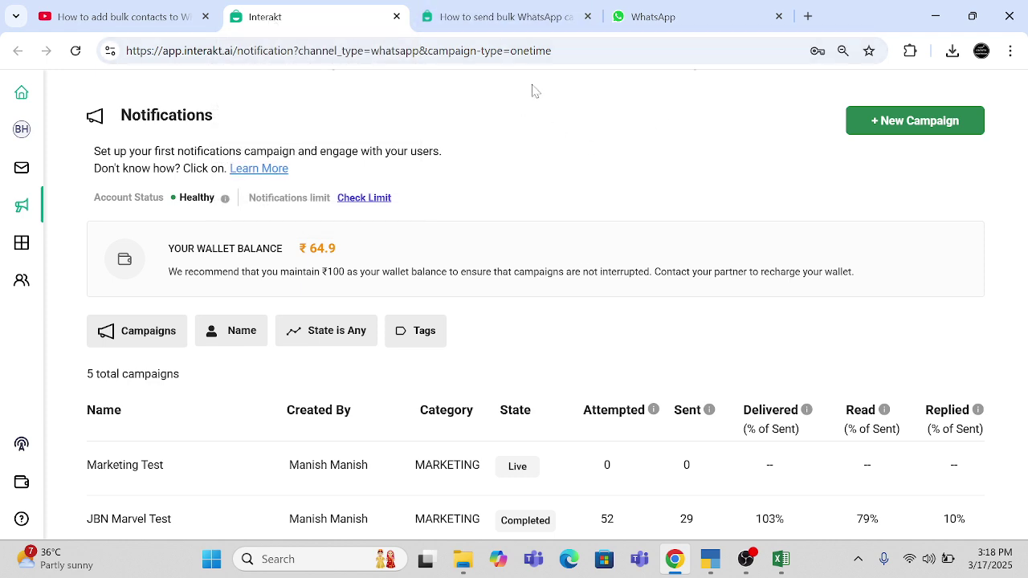
pyautogui.click(653, 18)
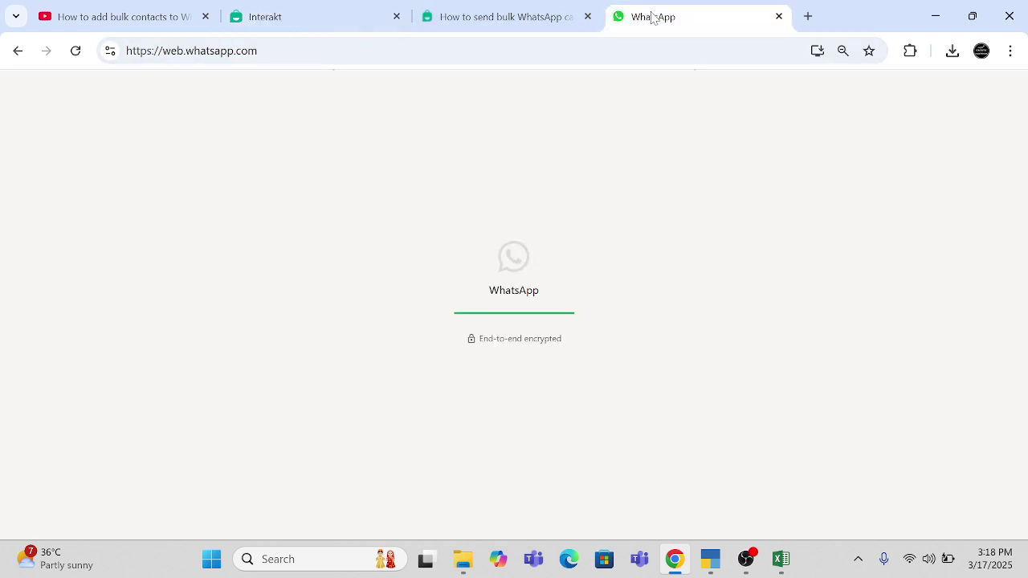
pyautogui.click(258, 23)
pyautogui.click(675, 16)
pyautogui.click(747, 559)
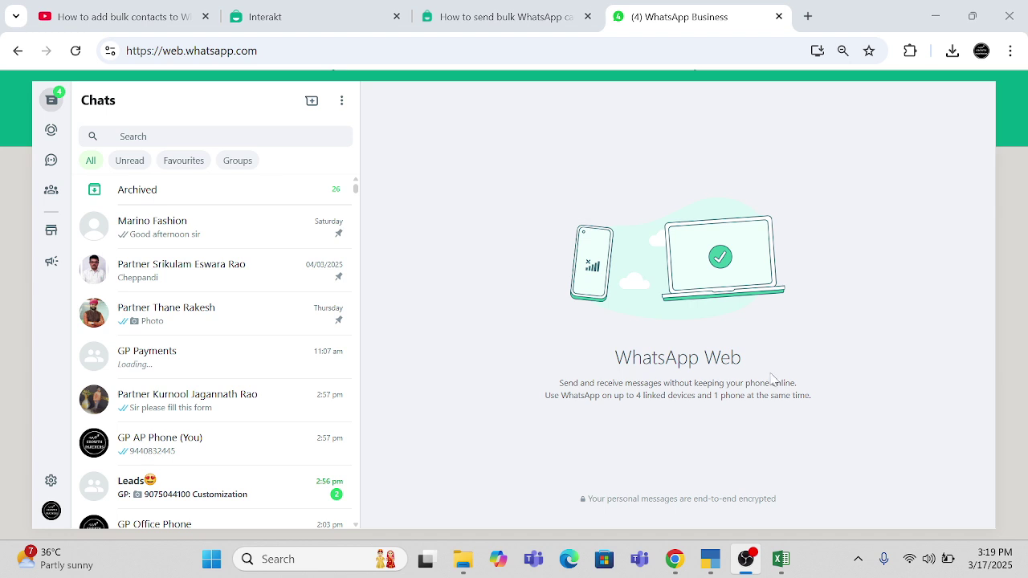
pyautogui.click(794, 23)
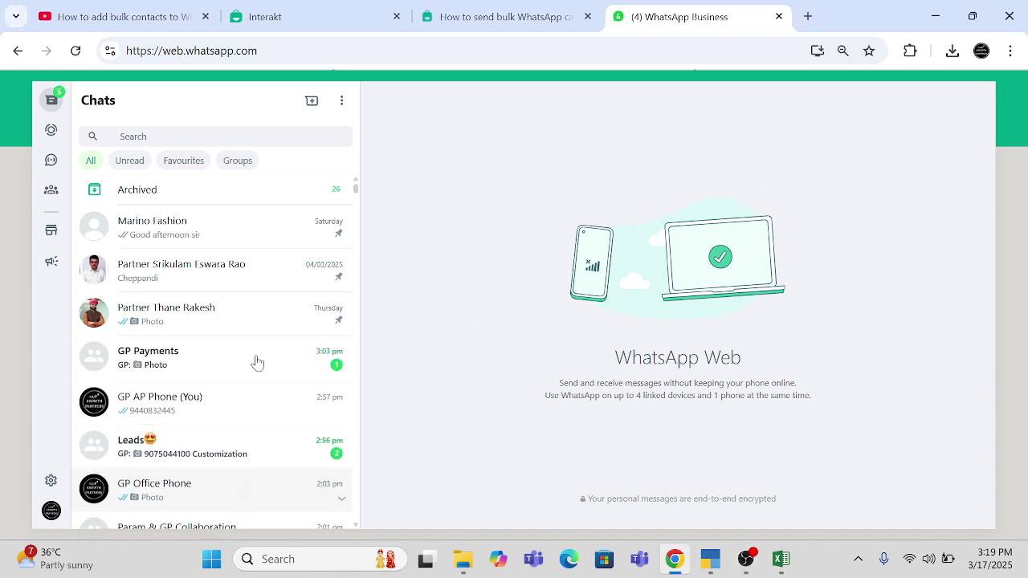